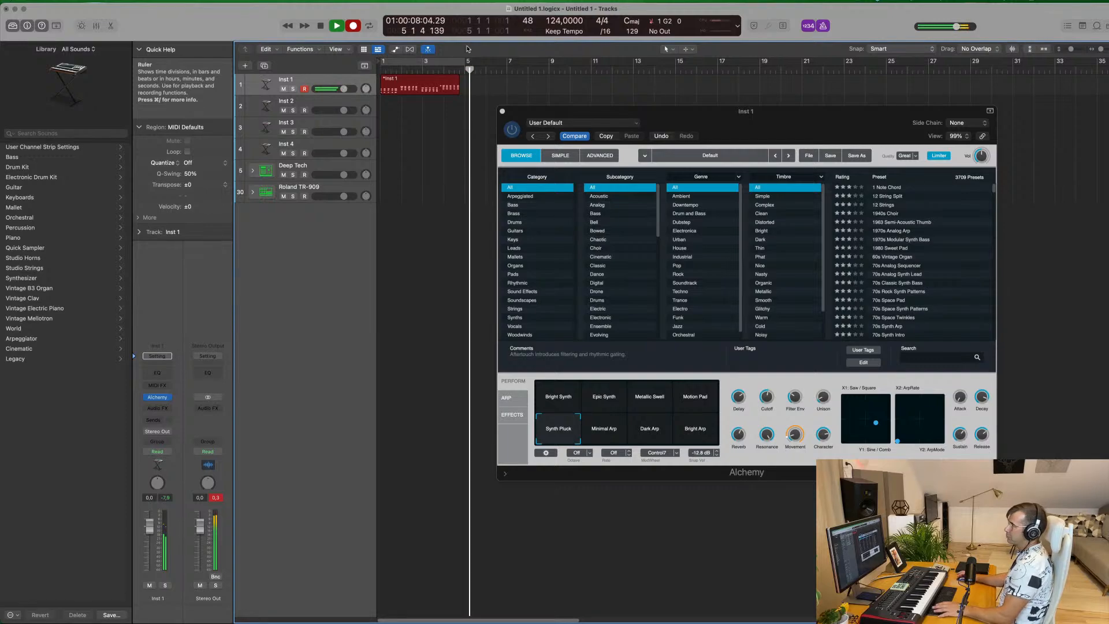
Stop recording and, in the Inst 1 region's Piano Roll, shift all notes together so the first chord sits at bar 1
key(space)
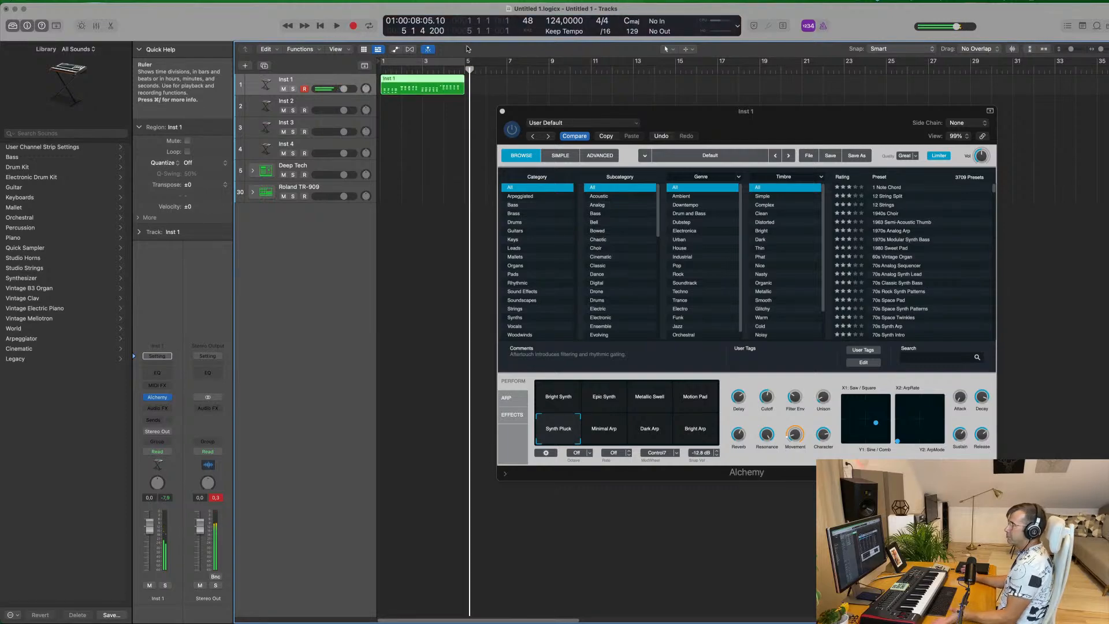
double_click(407, 77)
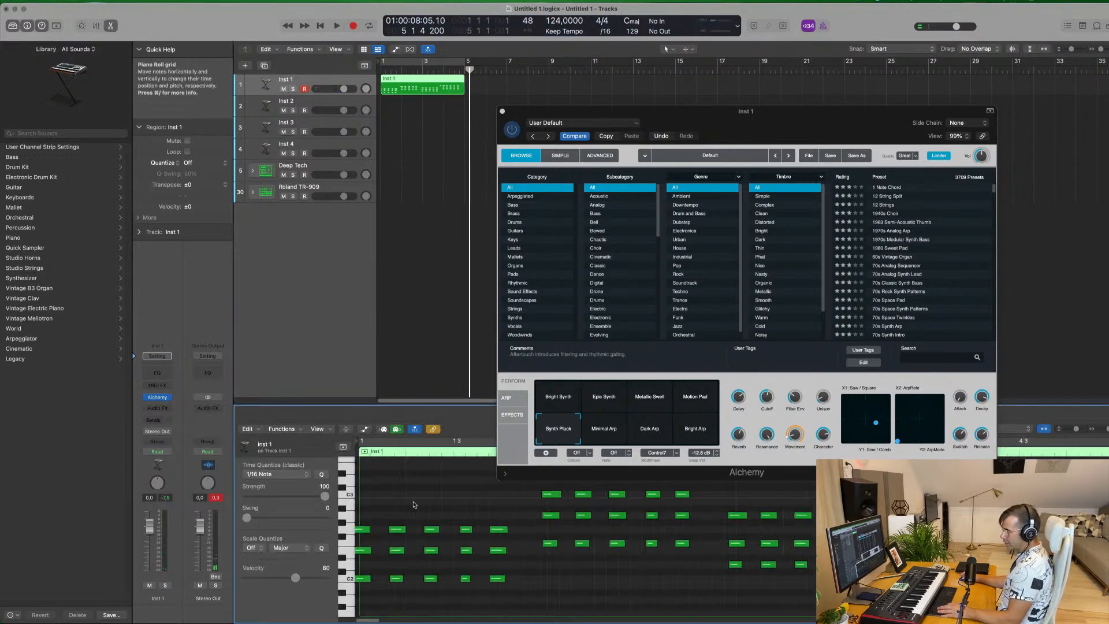
key(super+a)
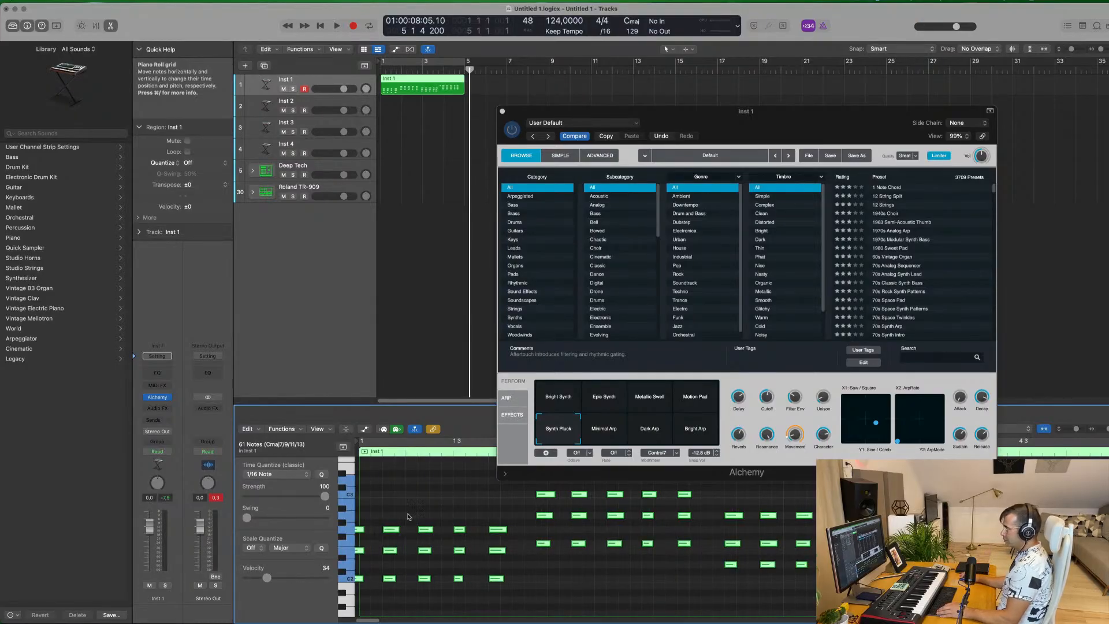
drag(364, 532, 370, 533)
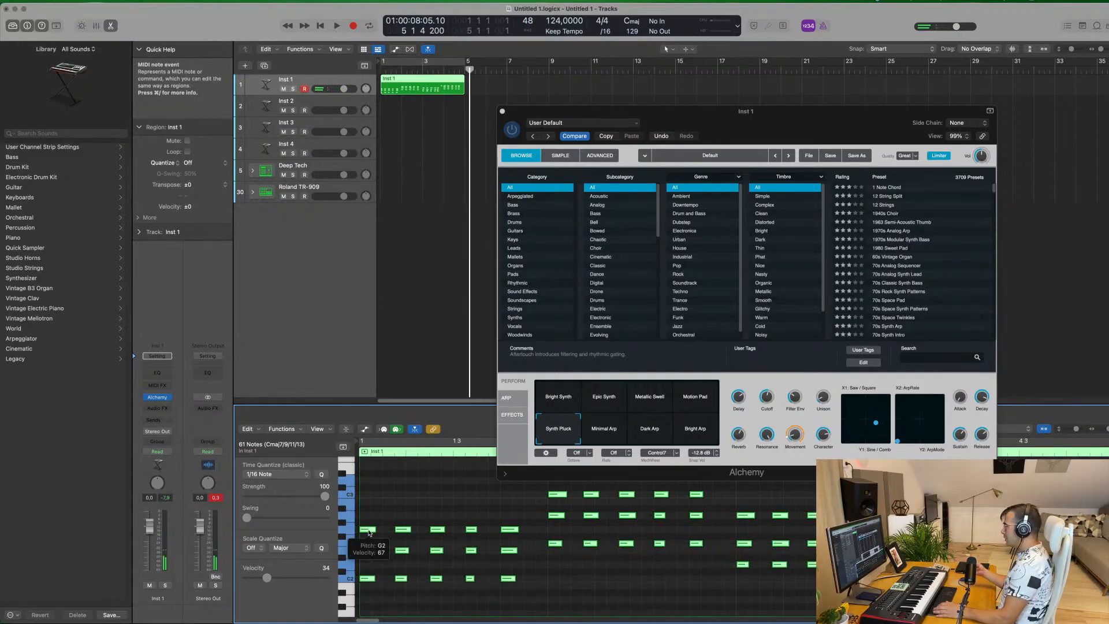
click(465, 506)
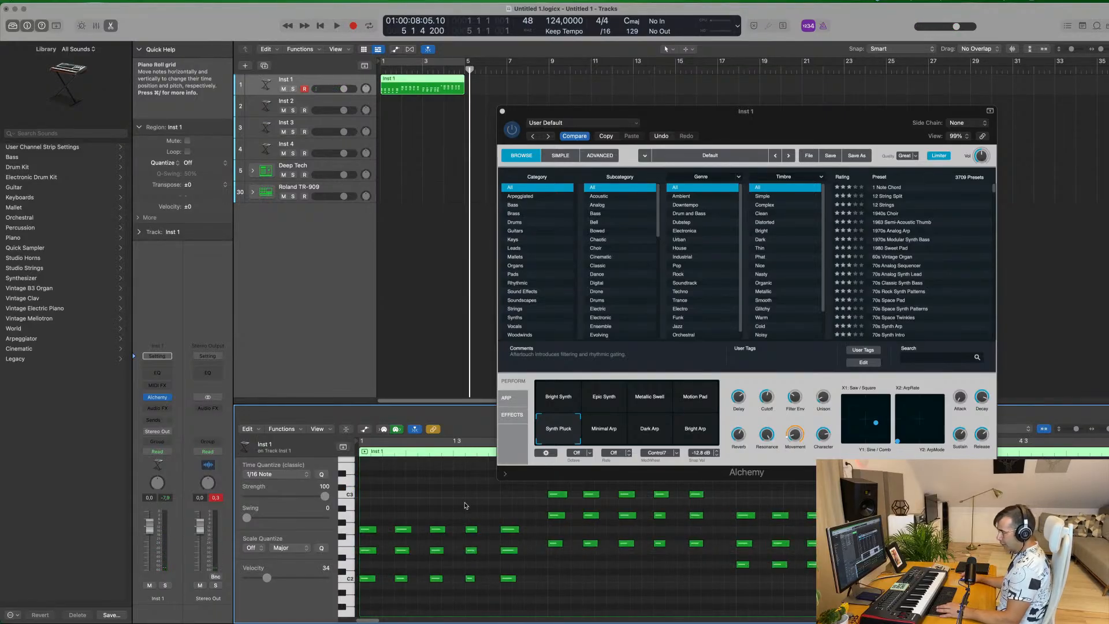
key(super+a)
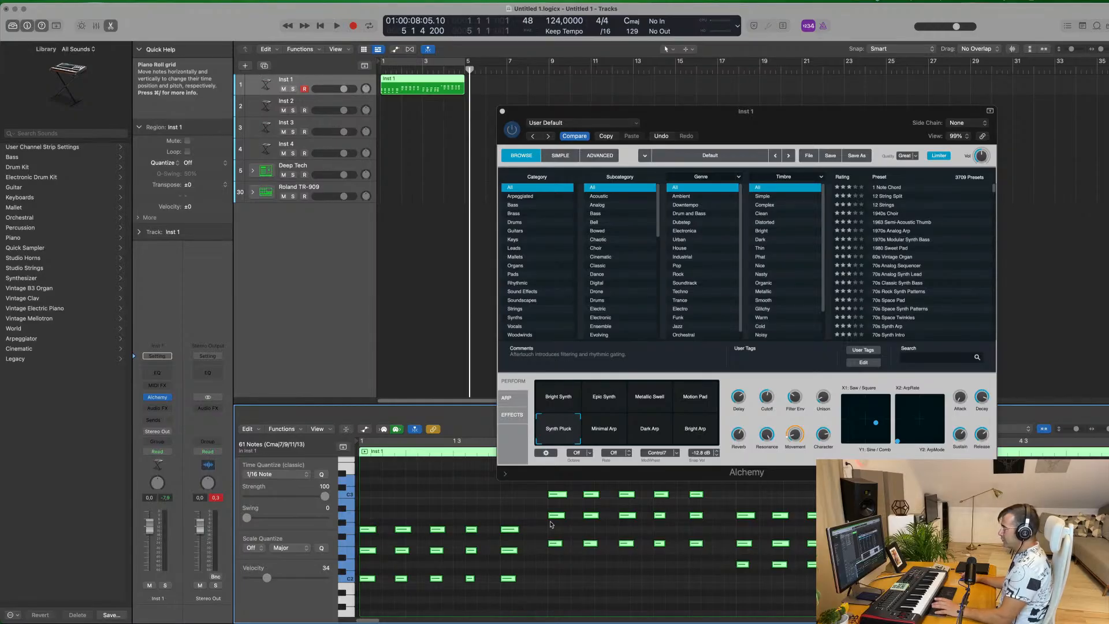
click(465, 496)
Turn on the cycle over bars 1 to 5, move the Alchemy window aside, and play the looped Inst 1 part
drag(832, 120, 538, 143)
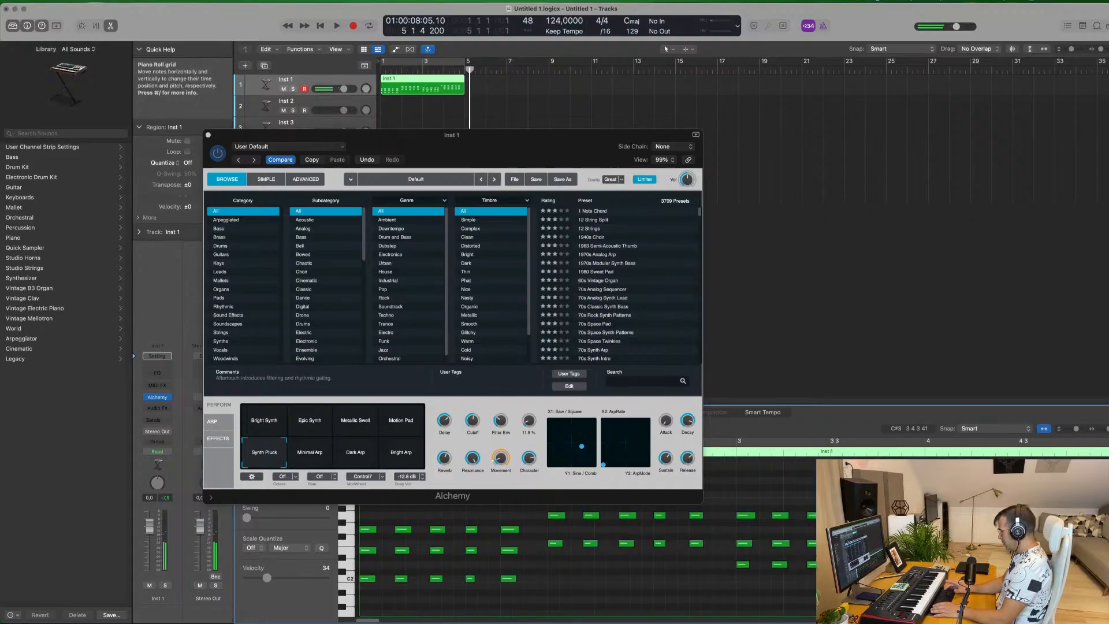
drag(362, 132, 726, 128)
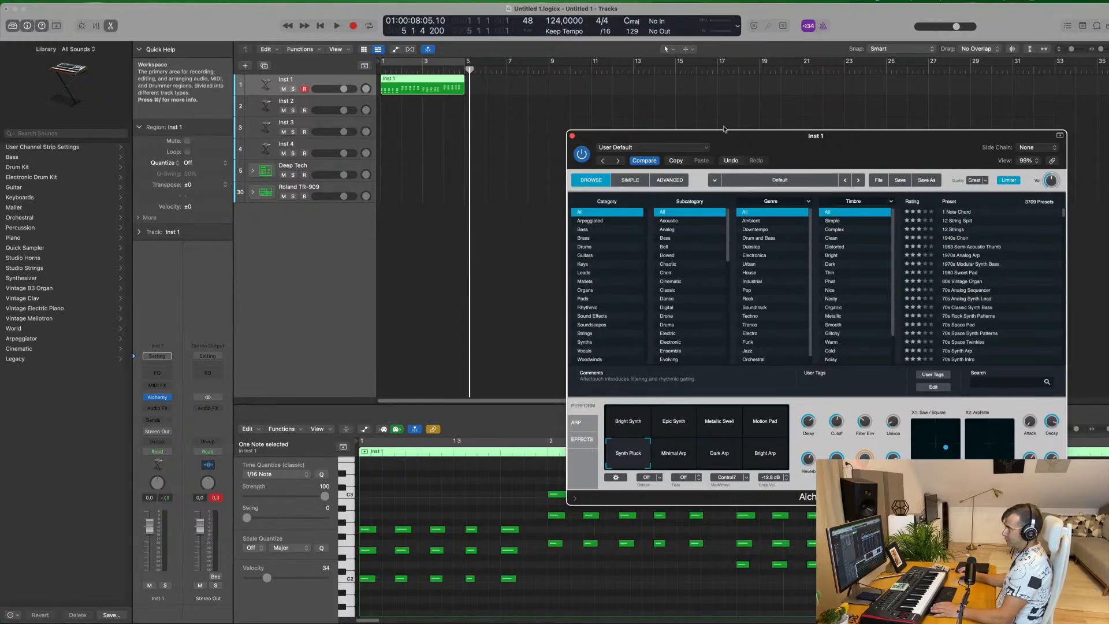
click(428, 141)
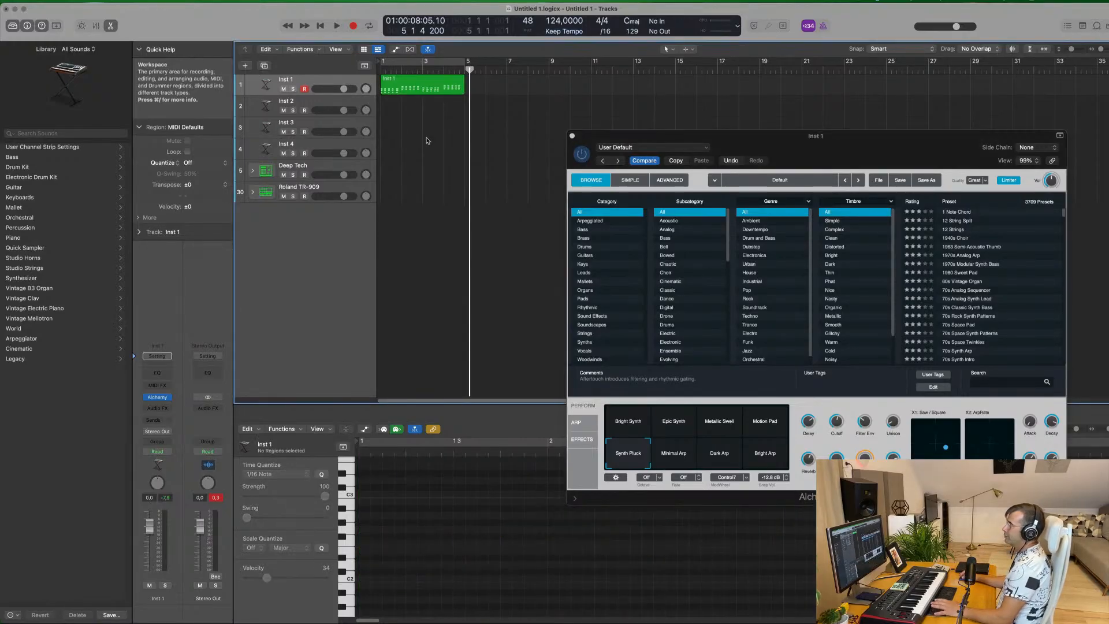
key(space)
key(space)
click(437, 65)
key(space)
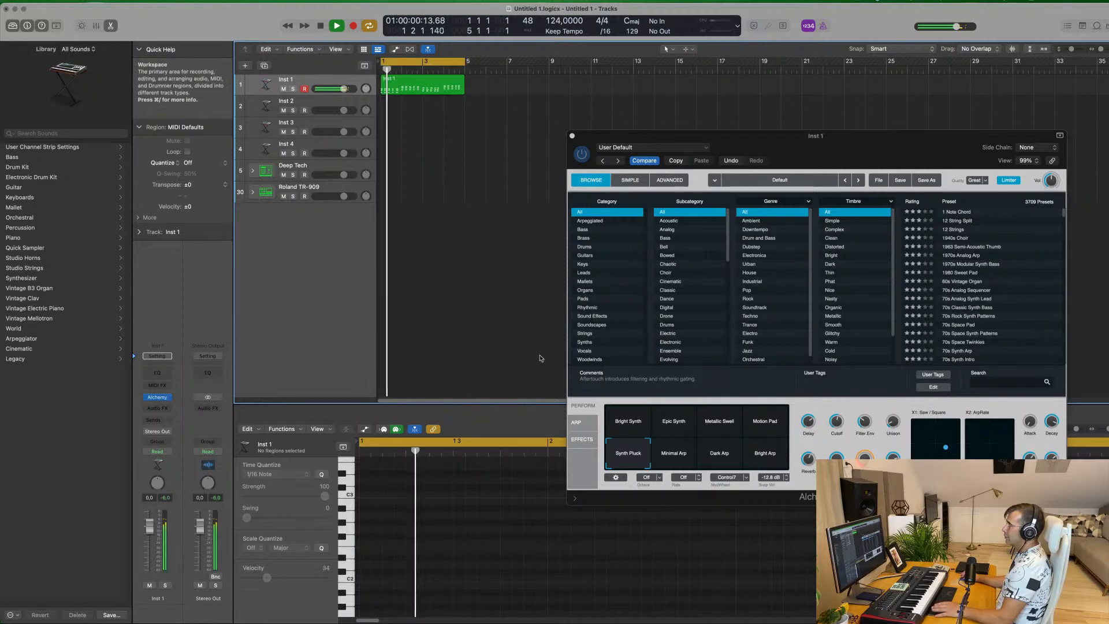
drag(638, 138, 791, 79)
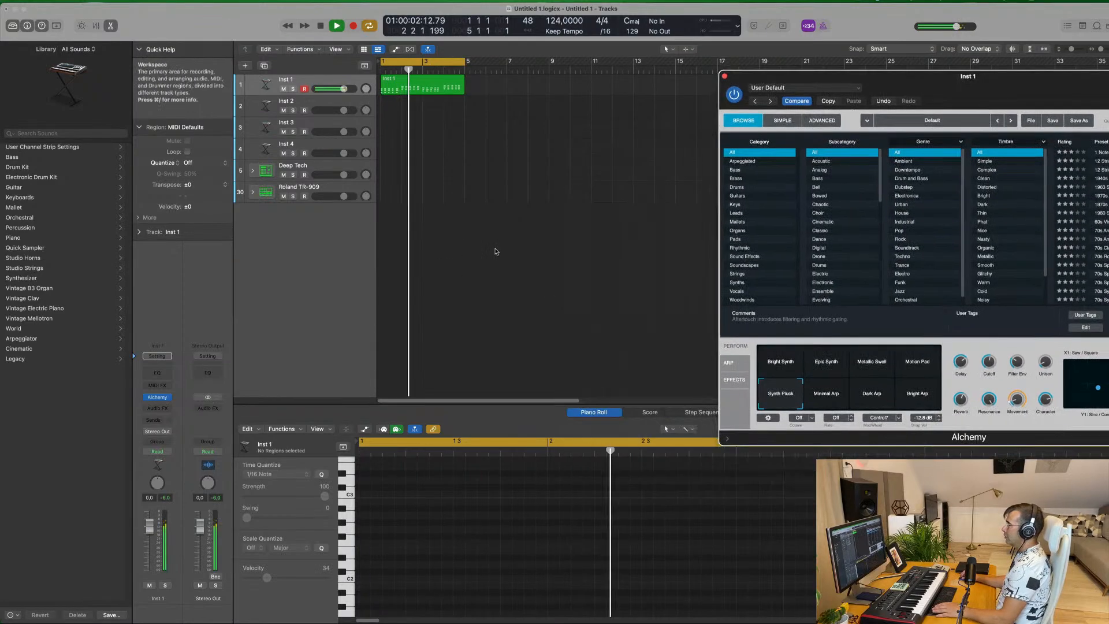
scroll(536, 441, down, 5)
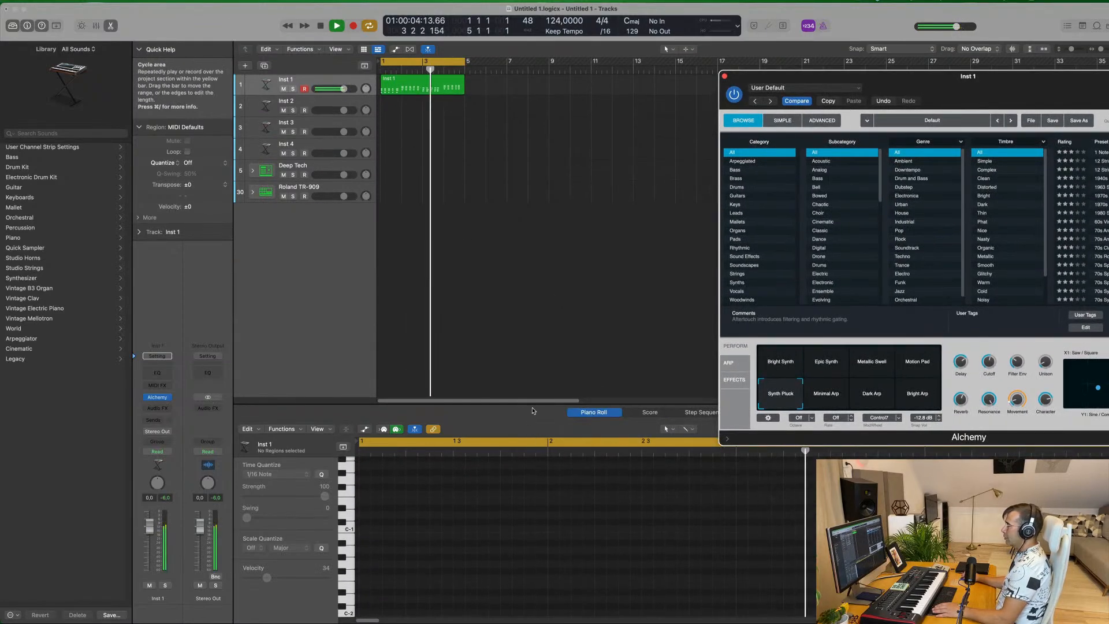
key(space)
Show the Inst 1 region's notes in the Piano Roll and listen to the looped chord progression while checking its chords
click(442, 87)
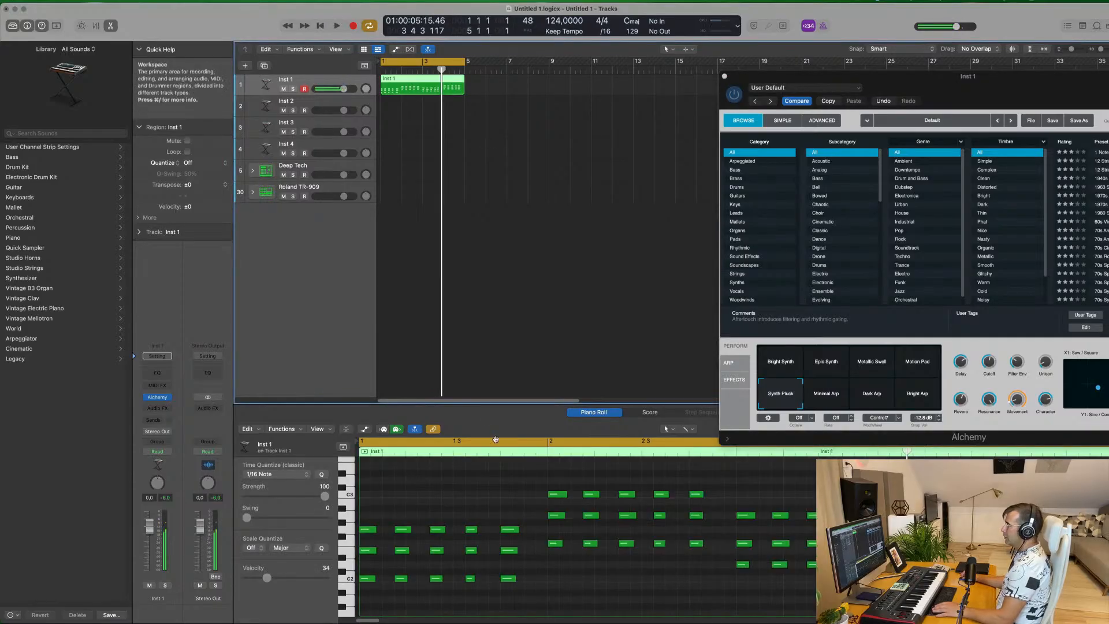
key(space)
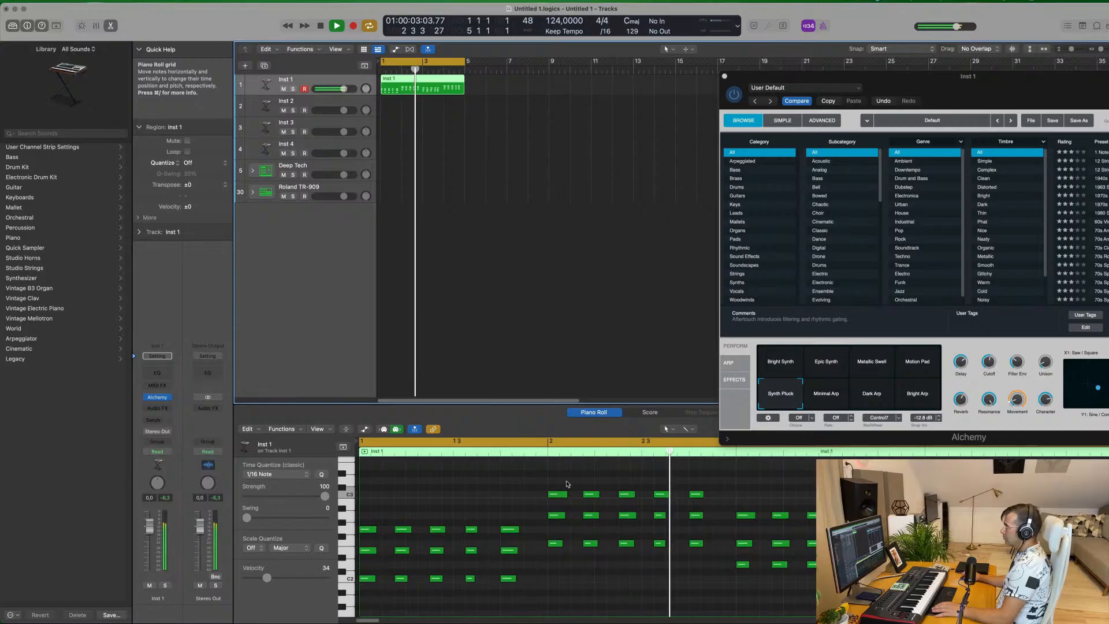
key(space)
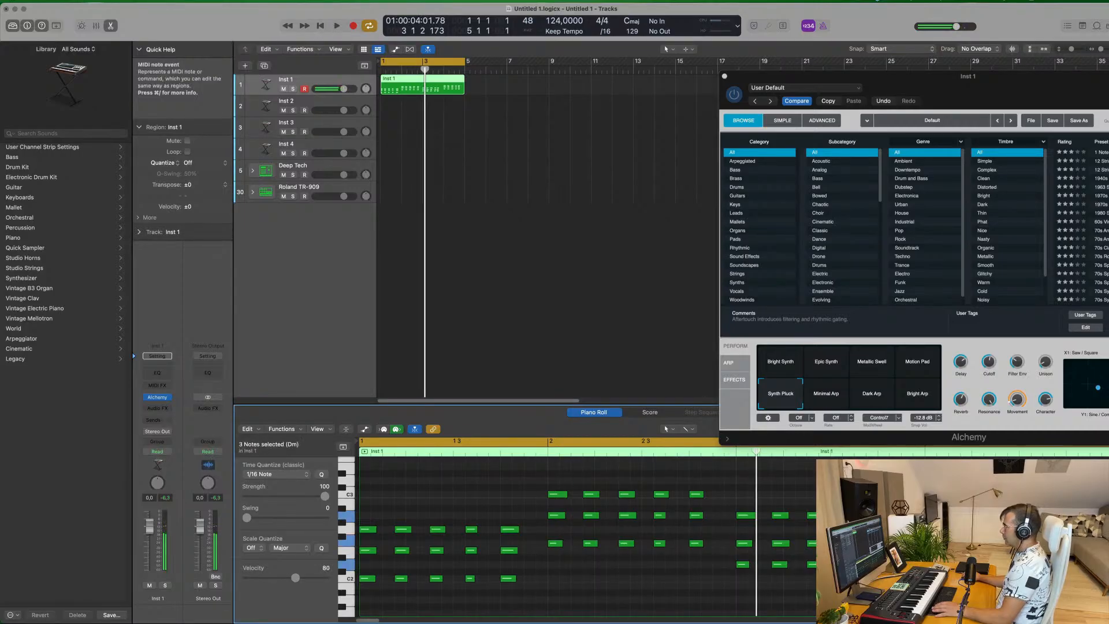
click(881, 515)
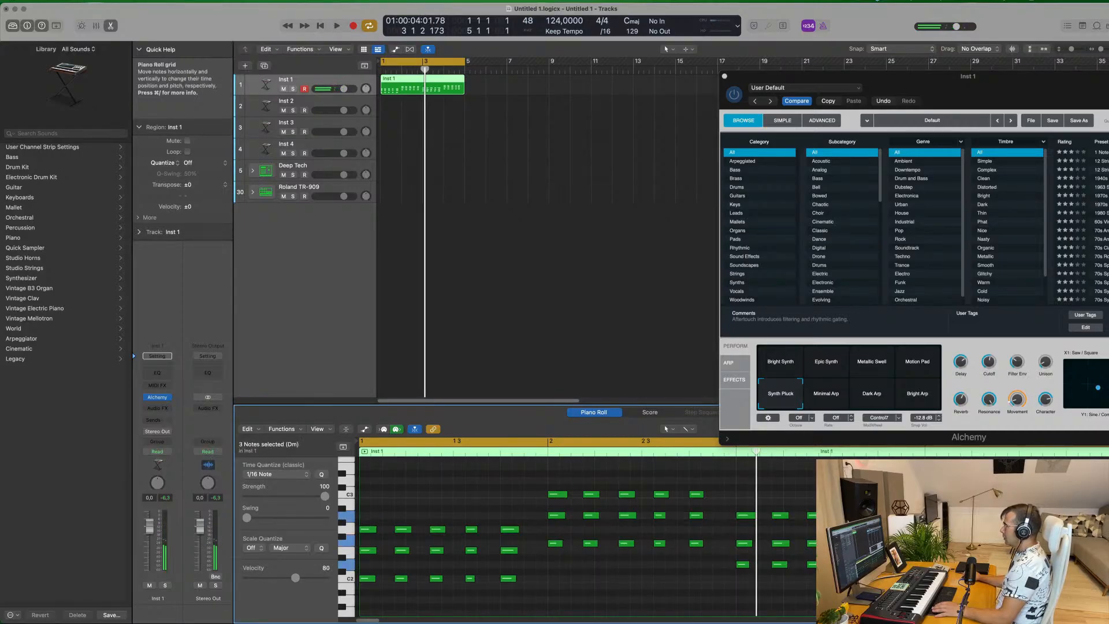
scroll(731, 534, right, 3)
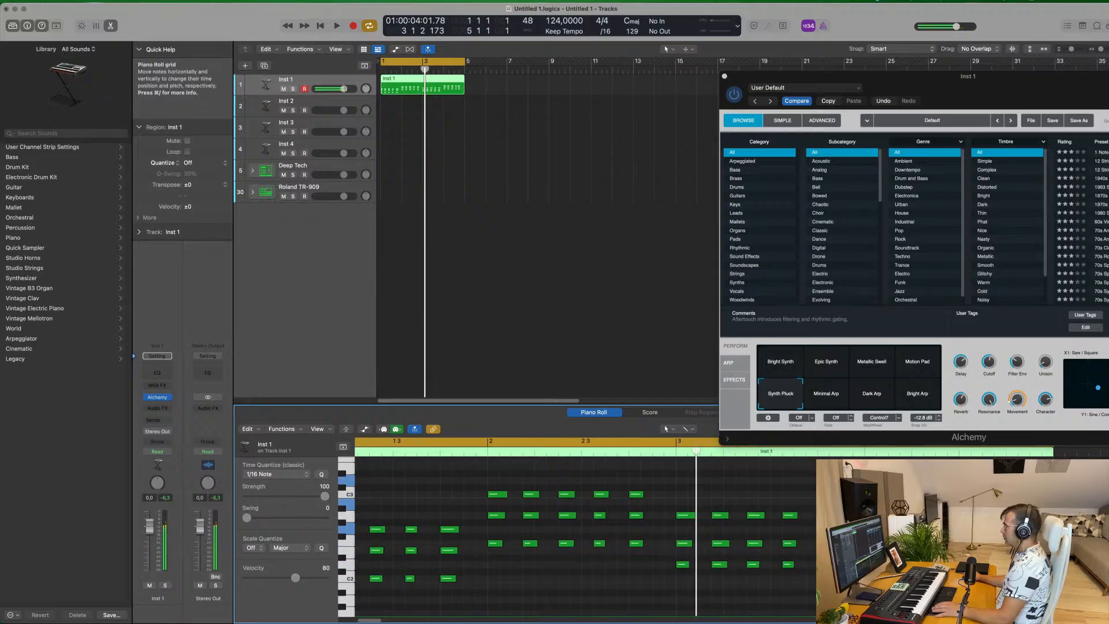
scroll(578, 537, up, 3)
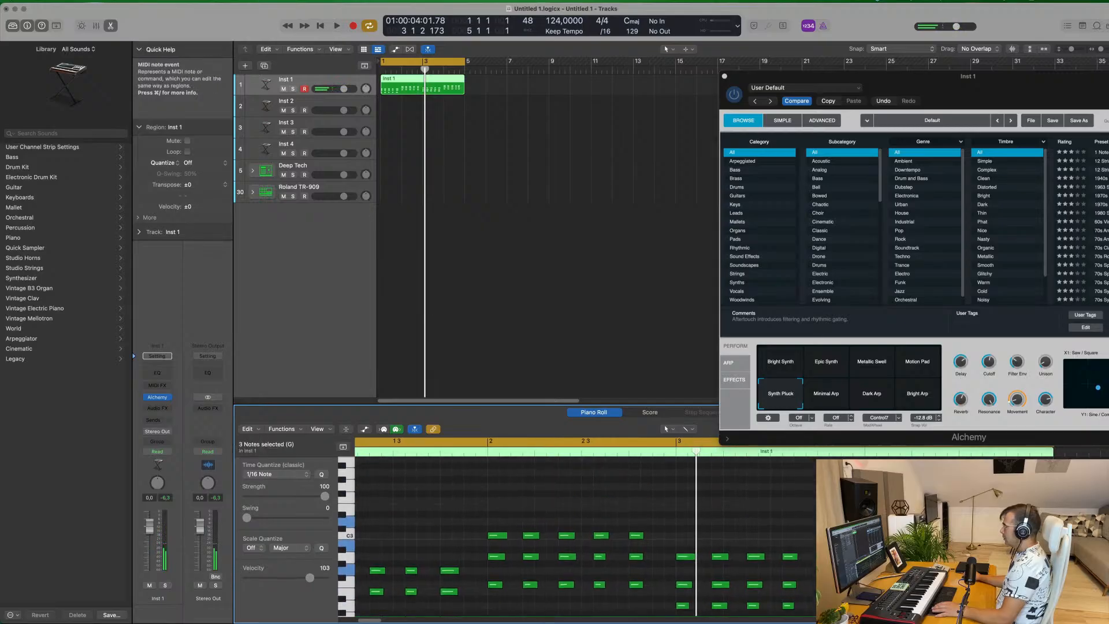
key(space)
drag(982, 76, 938, 61)
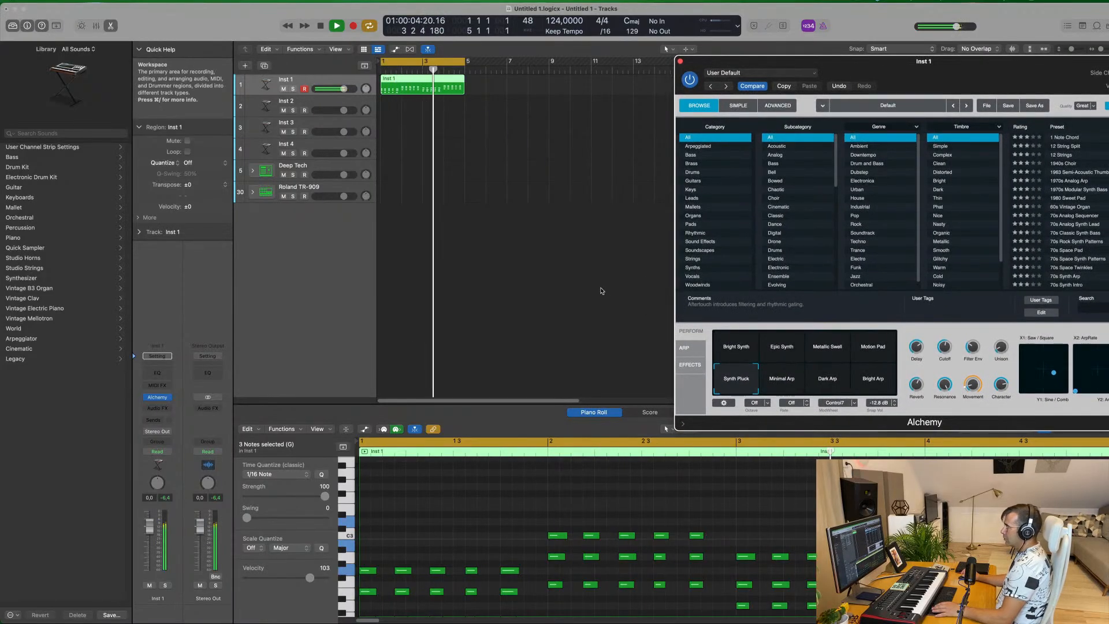
drag(942, 72, 710, 102)
key(space)
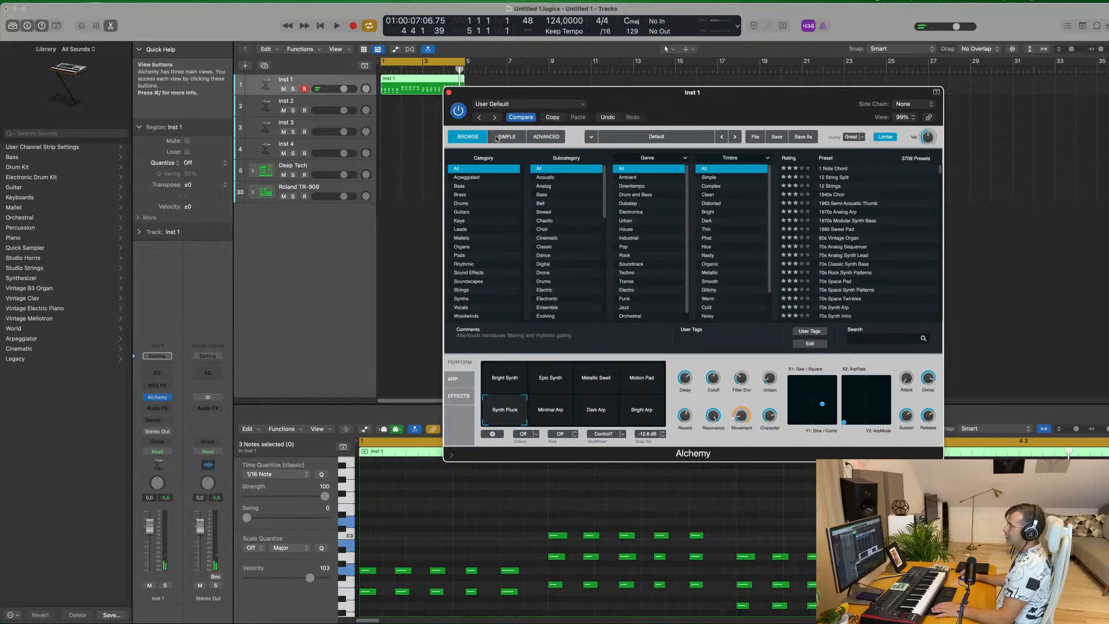
Filter Alchemy's presets to the Leads category and increase the Inst 1 track height
click(462, 229)
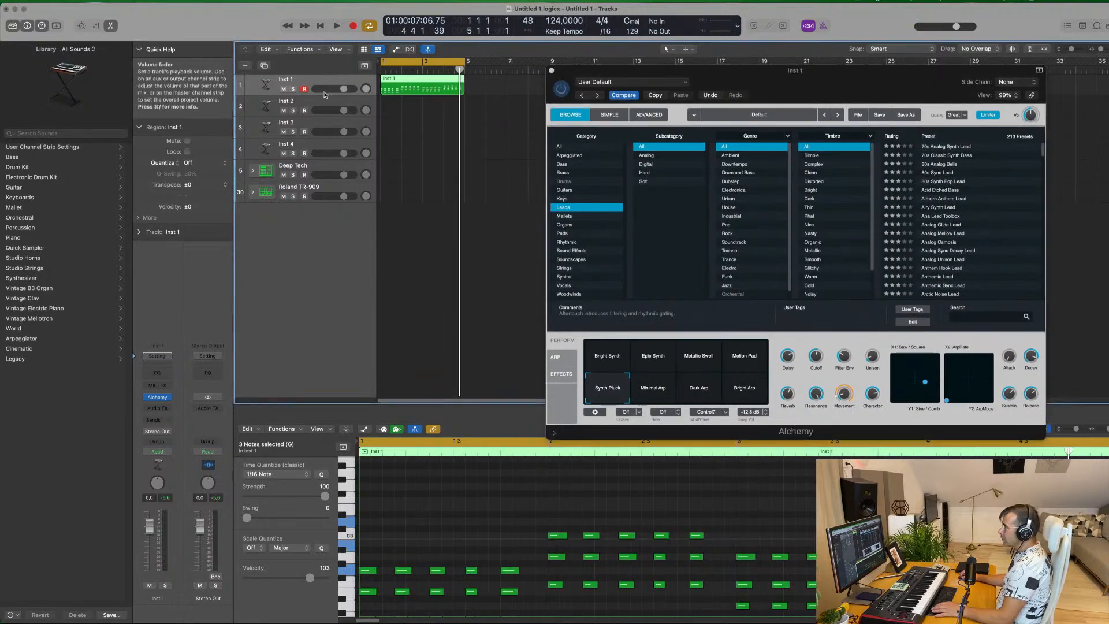
drag(324, 95, 324, 130)
scroll(989, 232, down, 20)
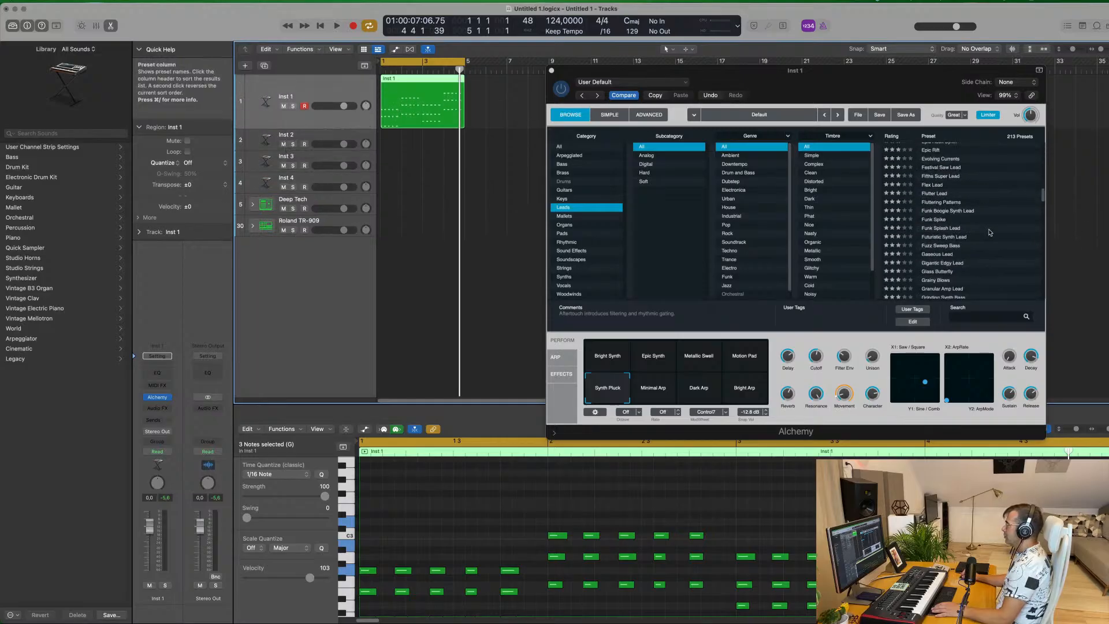
Audition the Revenge and Saw Wave Lead presets on the looped Inst 1 part
click(932, 237)
drag(884, 81, 847, 71)
key(space)
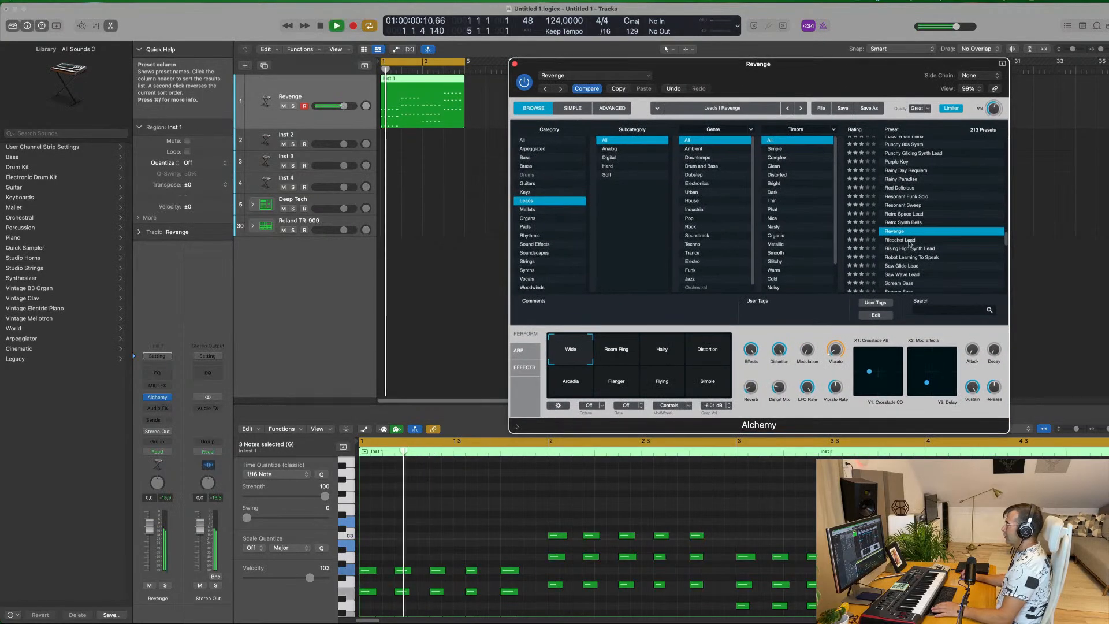
click(906, 239)
scroll(910, 234, down, 3)
click(909, 229)
key(space)
Load the Sizzle Oscillator lead preset in Alchemy, play it over the loop, and close the plug-in window
scroll(910, 233, down, 3)
click(898, 250)
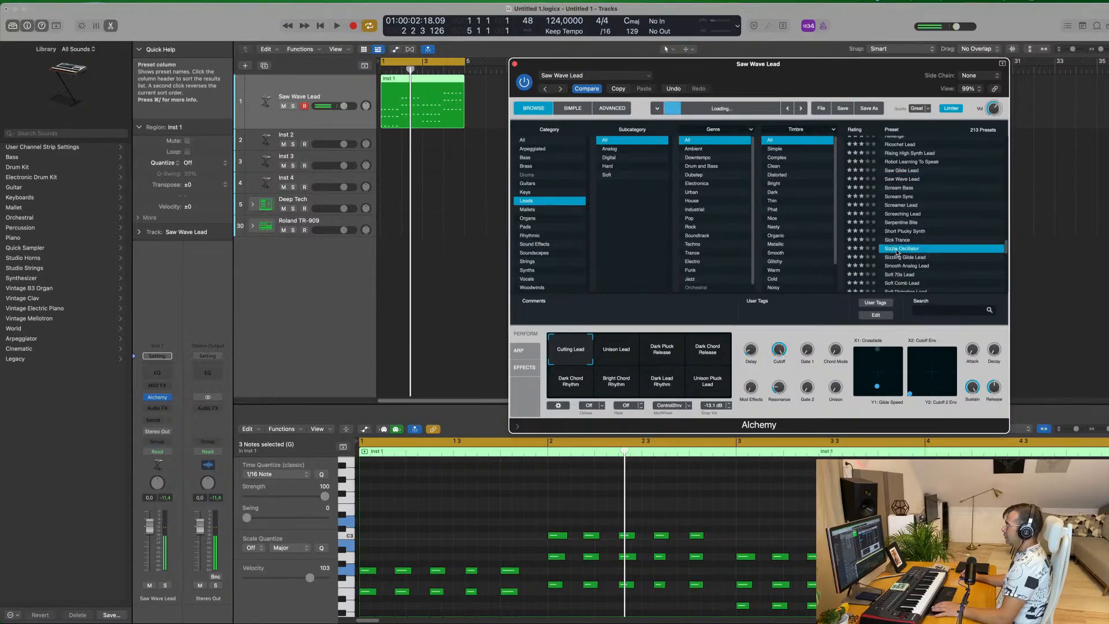
key(space)
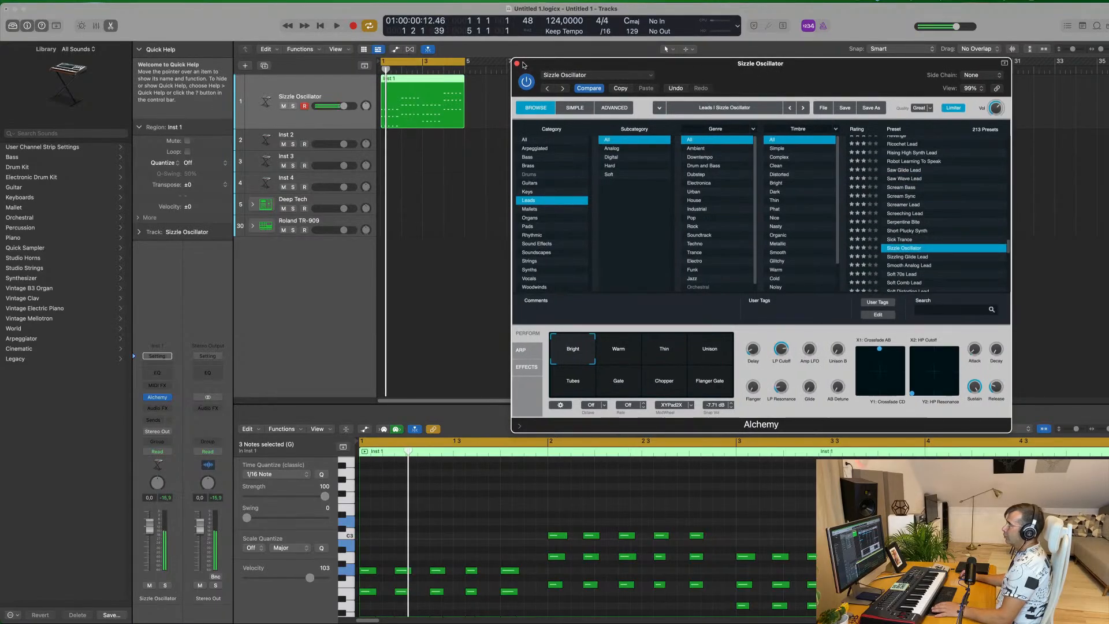
click(517, 63)
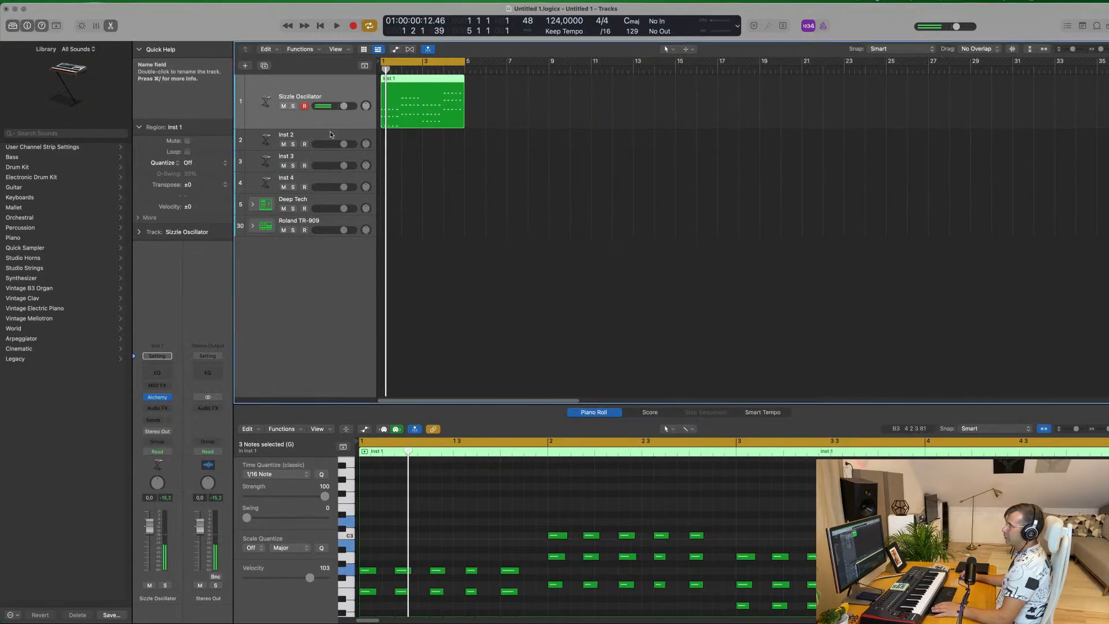
Duplicate the Sizzle Oscillator track and replace the new track's instrument with the stereo version of LennarDigital Sylenth1
click(264, 65)
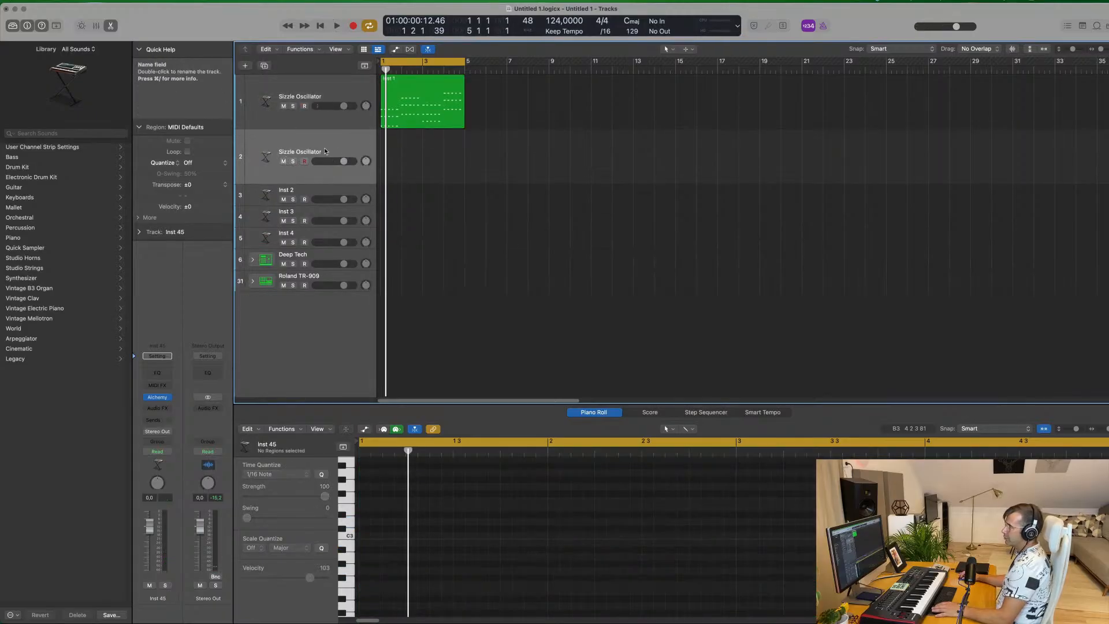
click(164, 397)
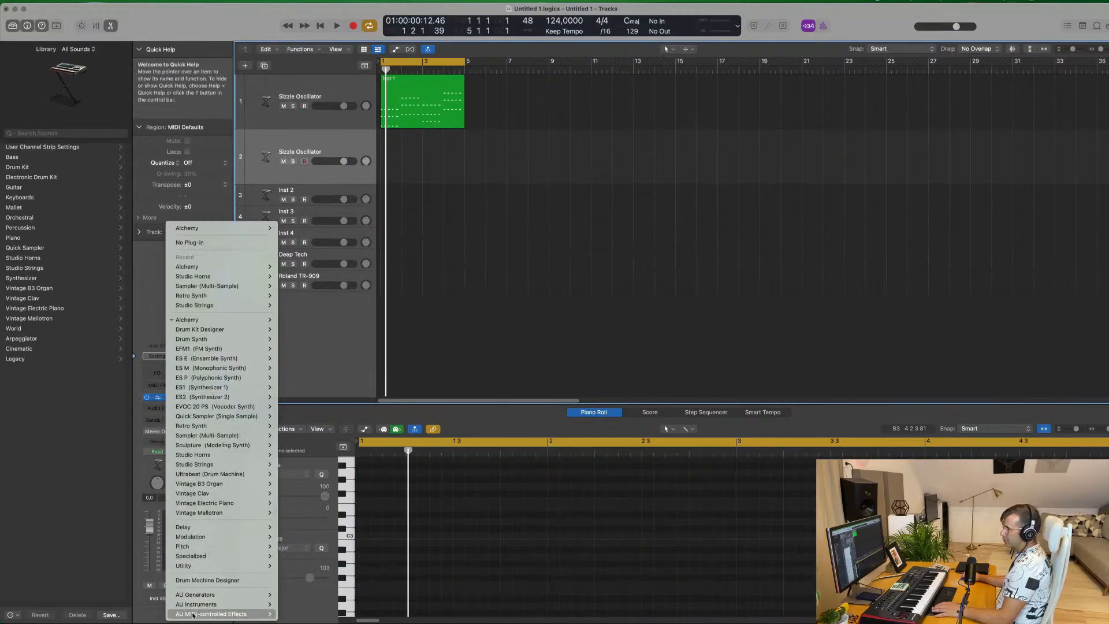
mouse_move(203, 605)
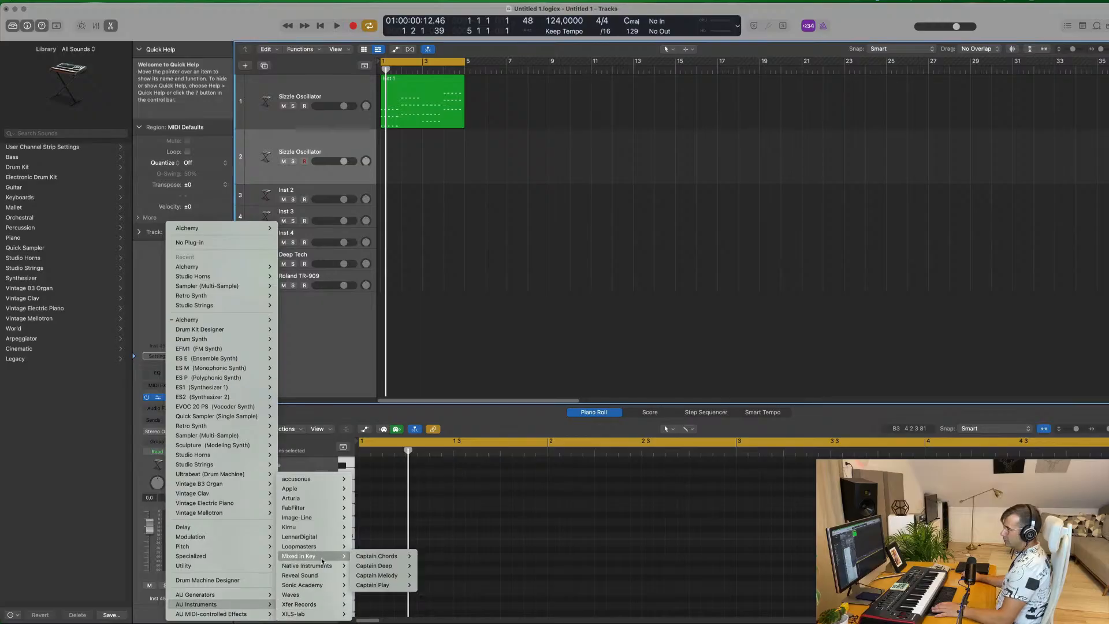
mouse_move(330, 540)
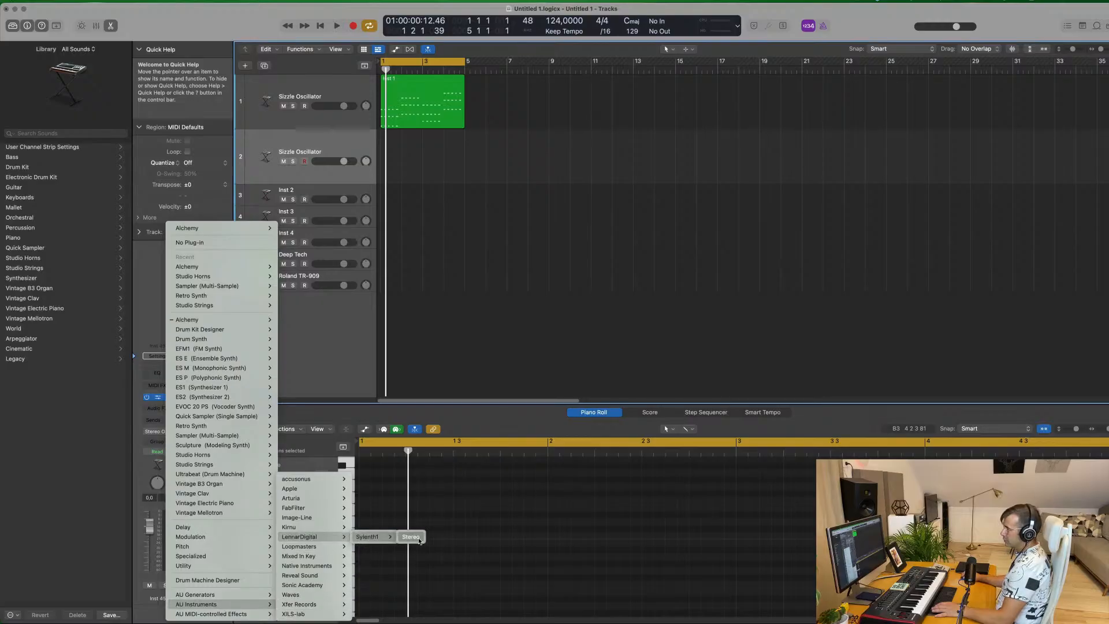
click(411, 538)
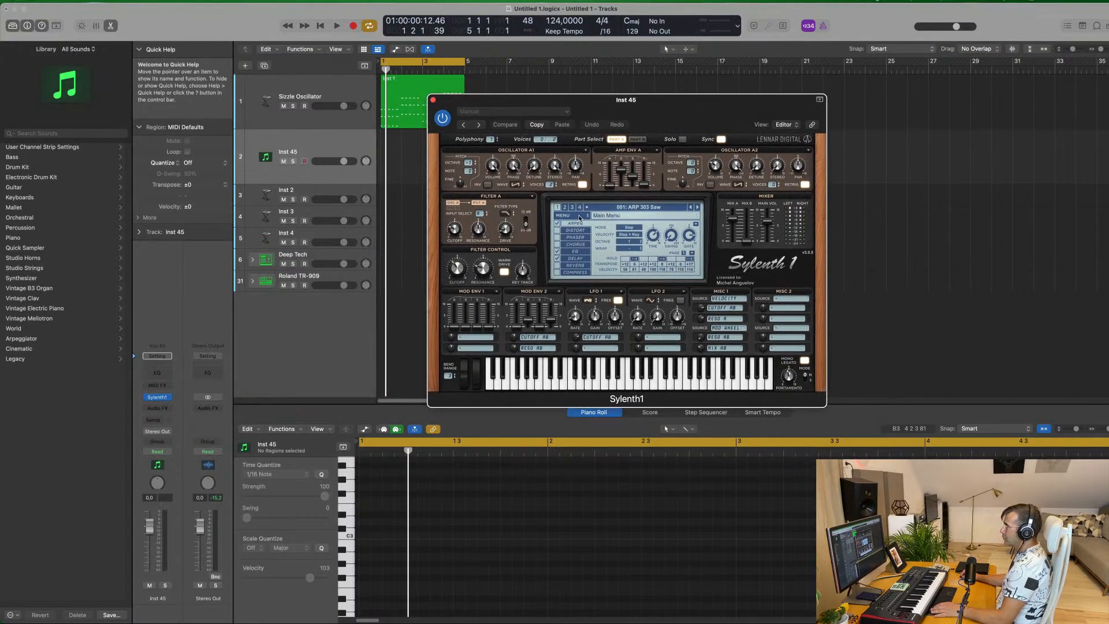
Dismiss Sylenth1's update prompt and load a different factory sound bank, the one starting with the ARP - Acid Thing 1 preset
click(580, 218)
mouse_move(583, 231)
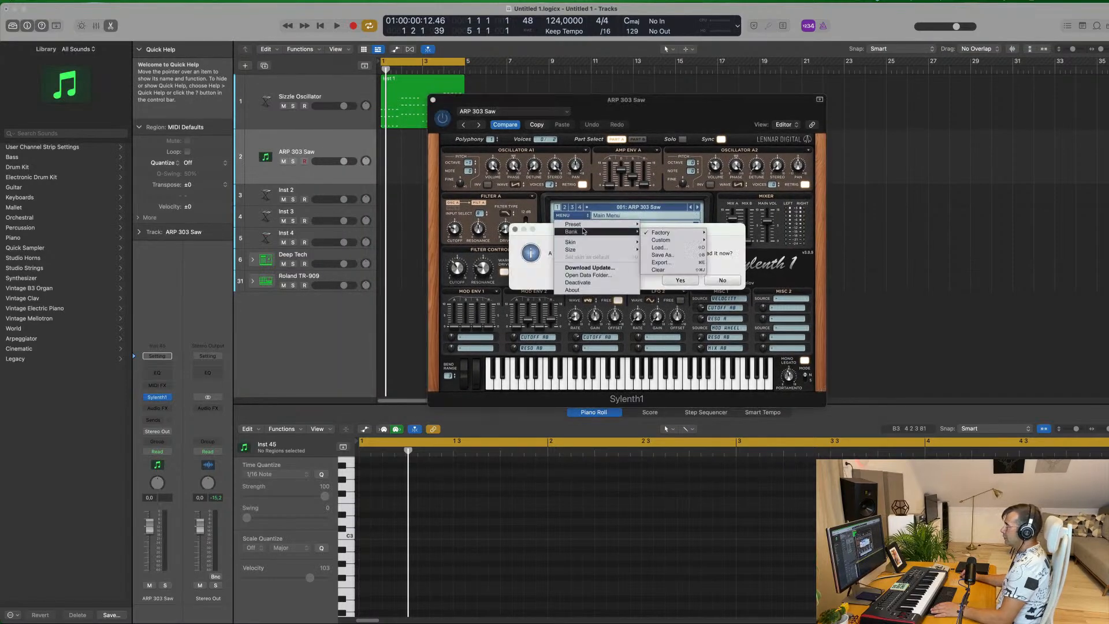
mouse_move(662, 233)
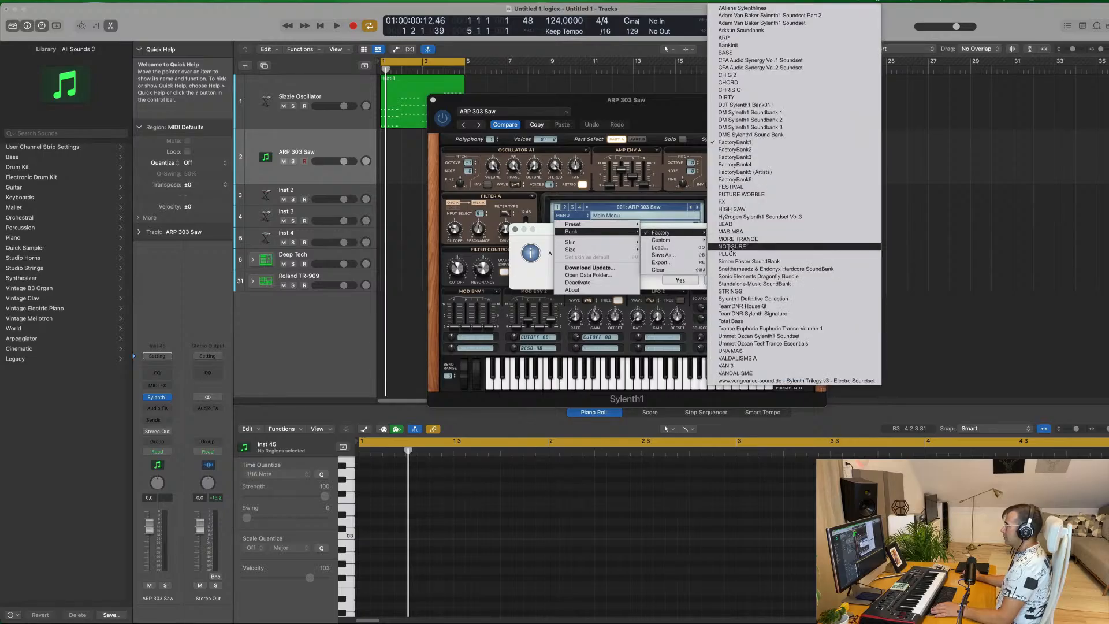
click(507, 229)
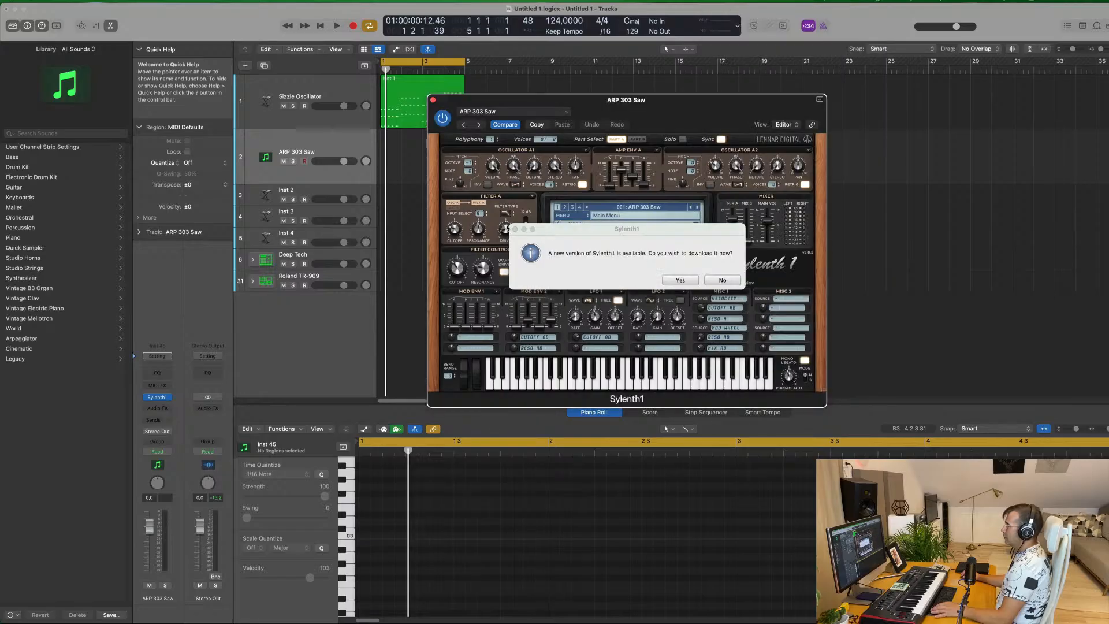
click(692, 283)
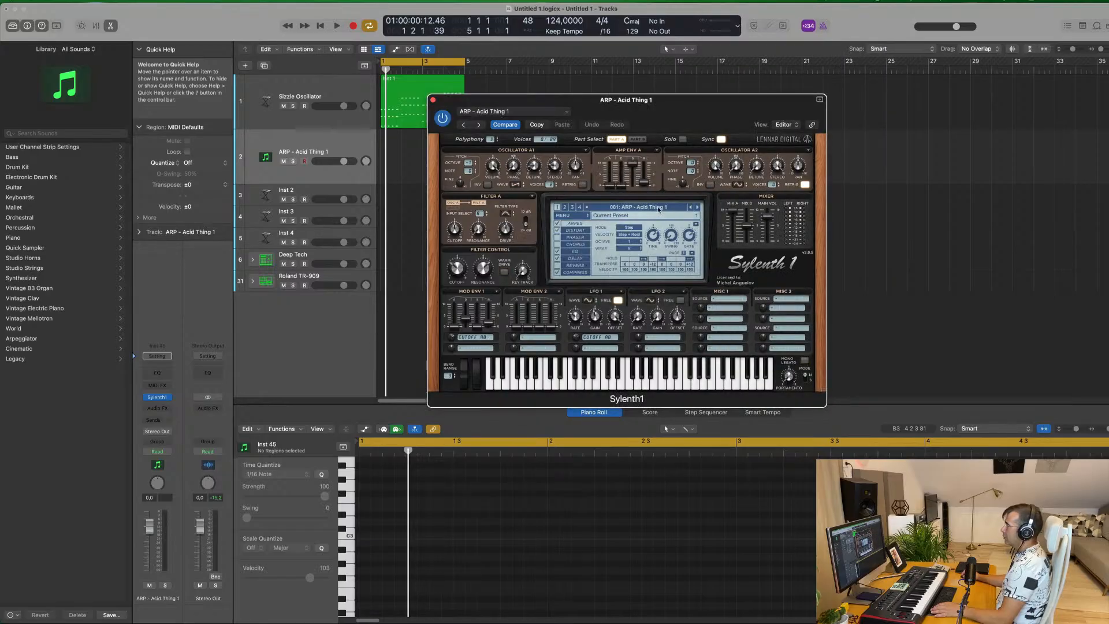
Switch to the second page of Sylenth1's preset bank, load LEAD - Brazil 2, and start playback
click(640, 208)
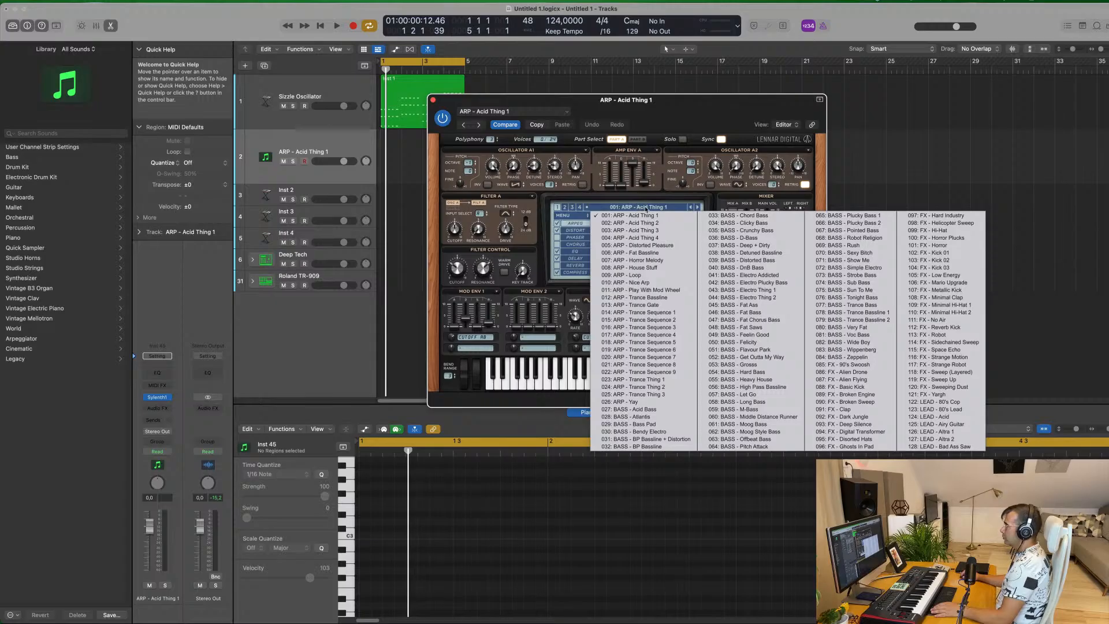
click(566, 207)
click(646, 207)
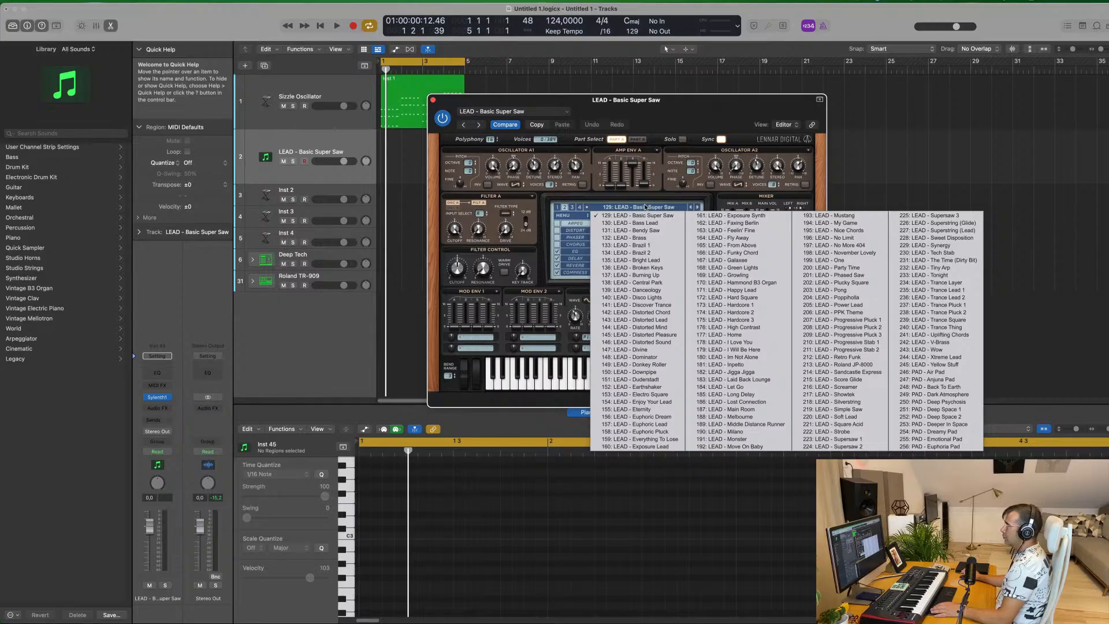
click(647, 247)
key(space)
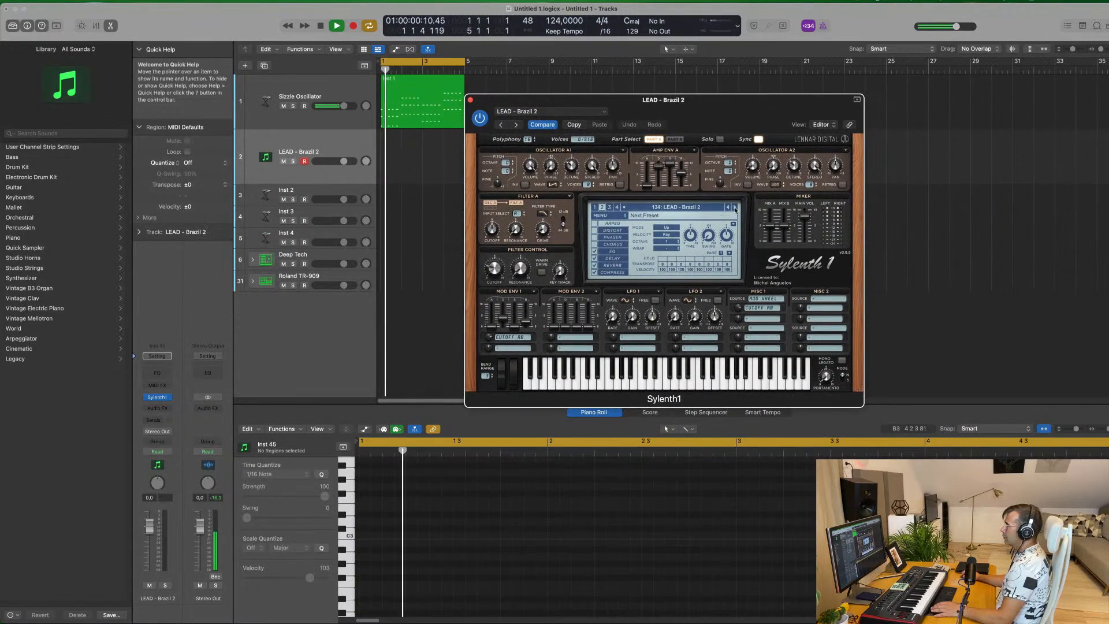
Move the Inst 1 region from the Sizzle Oscillator track to the Sylenth1 track and lower that track's volume to -6.2 dB during playback
click(298, 94)
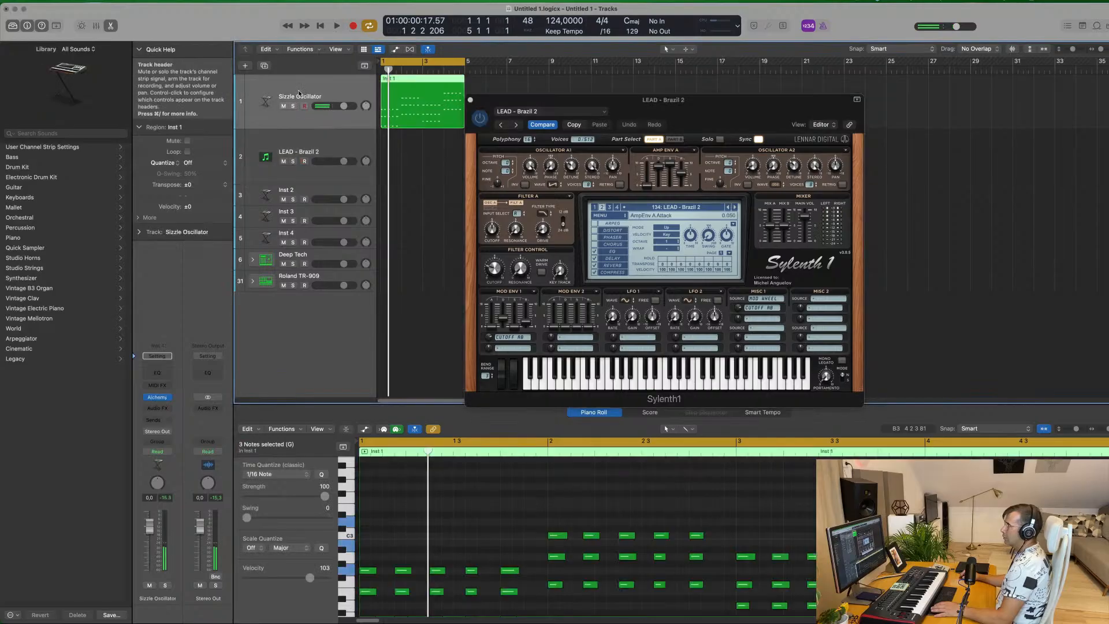
key(space)
drag(402, 88, 410, 156)
key(space)
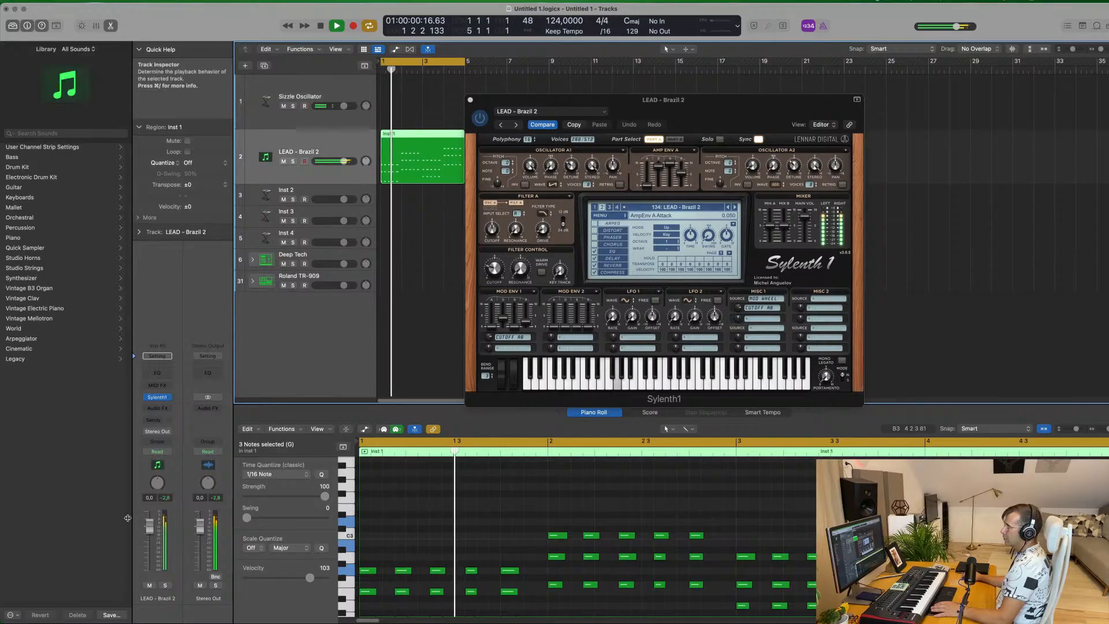
drag(150, 531, 149, 543)
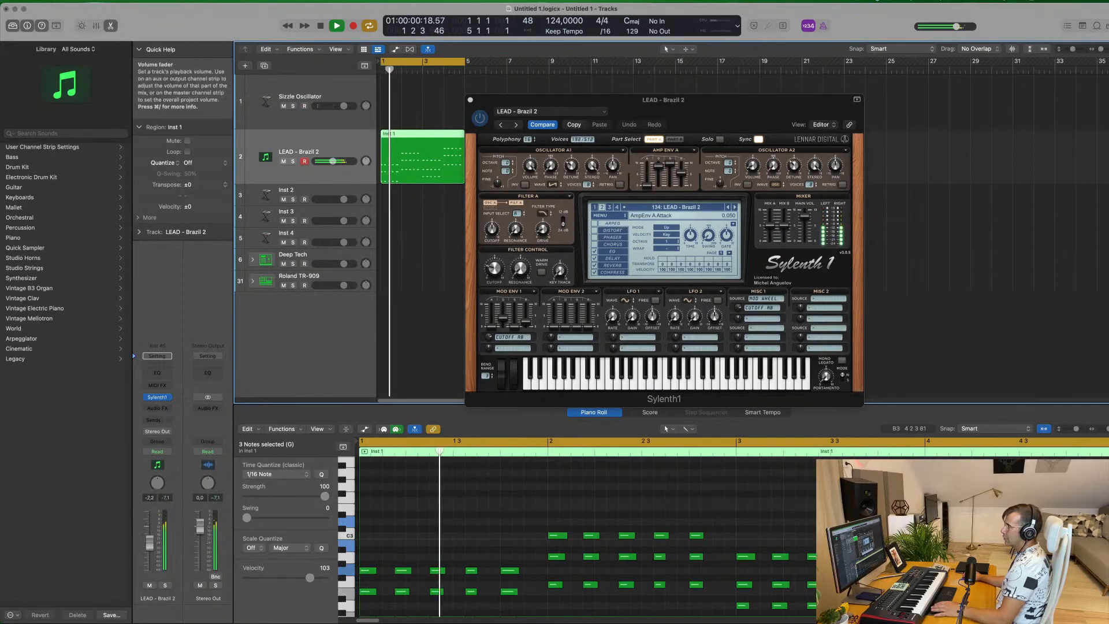
Compare the LEAD - Brazil 1 and Brazil 2 presets over the loop, and load LEAD - Faxing Berlin in Sylenth1
drag(700, 102, 761, 128)
click(674, 216)
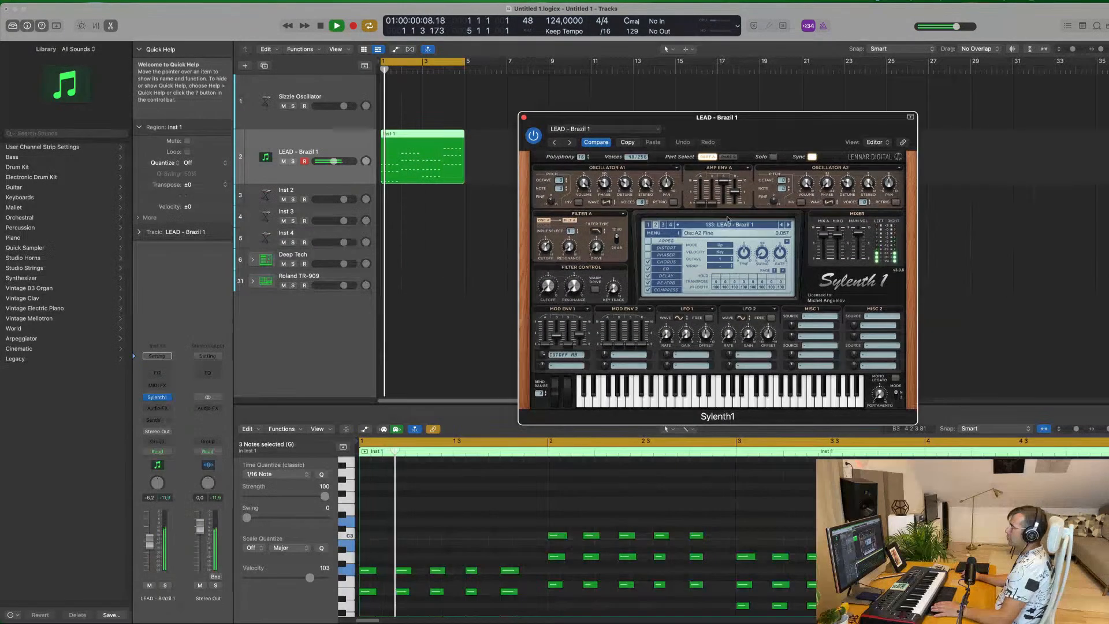
click(789, 225)
click(745, 225)
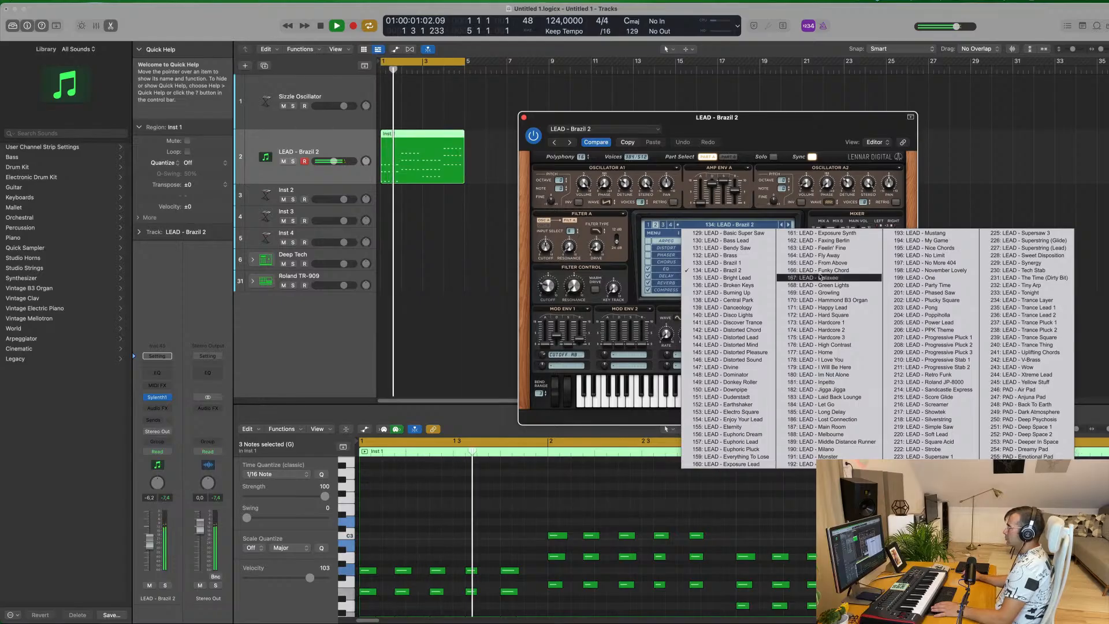
click(823, 242)
Lower the Faxing Berlin preset's filter control cutoff to about 0.762 and close the Sylenth1 window
drag(791, 129, 758, 128)
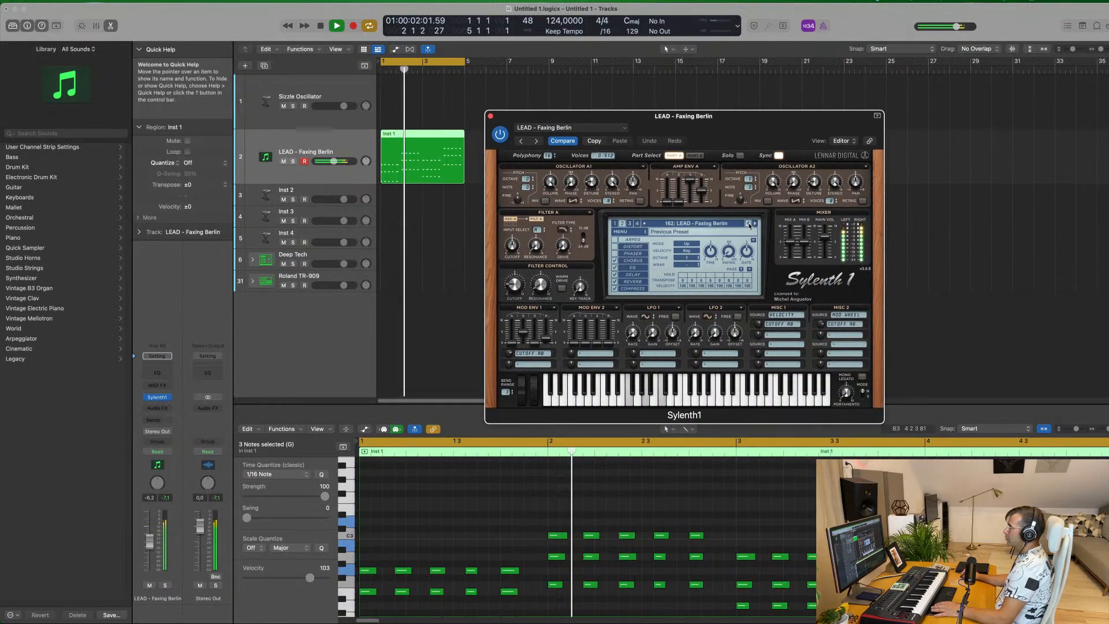
drag(765, 129, 799, 111)
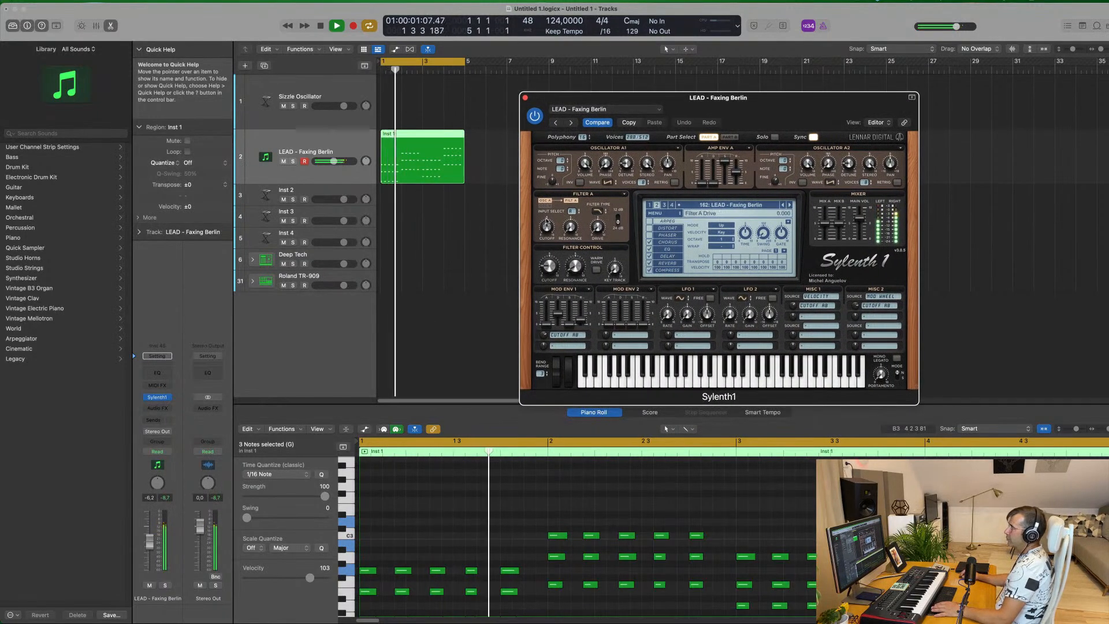
drag(552, 269, 552, 280)
mouse_move(749, 104)
mouse_down()
mouse_move(687, 131)
mouse_move(733, 116)
mouse_up()
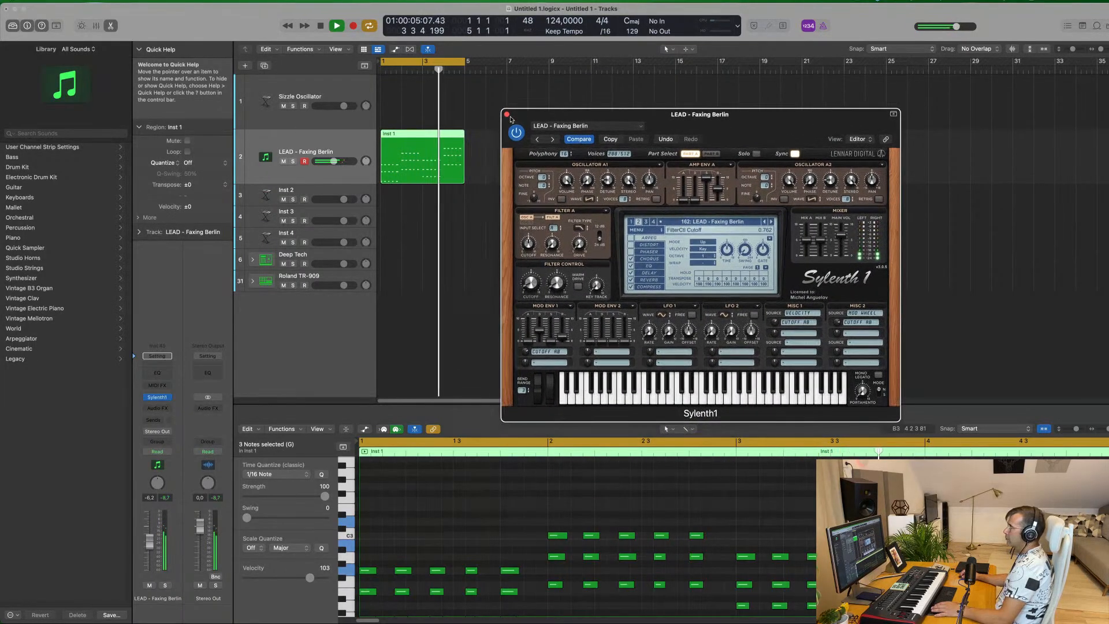
click(509, 110)
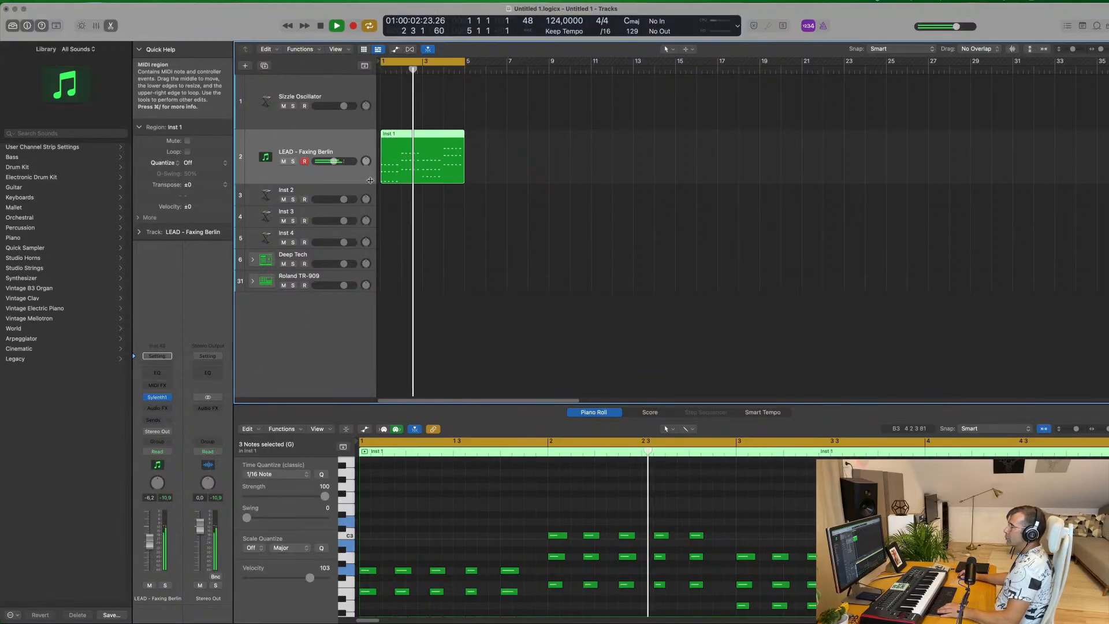
Record a one-bar kick pattern on the Deep Tech track and move its region to bar 1 of the Kick 1 subtrack
click(318, 258)
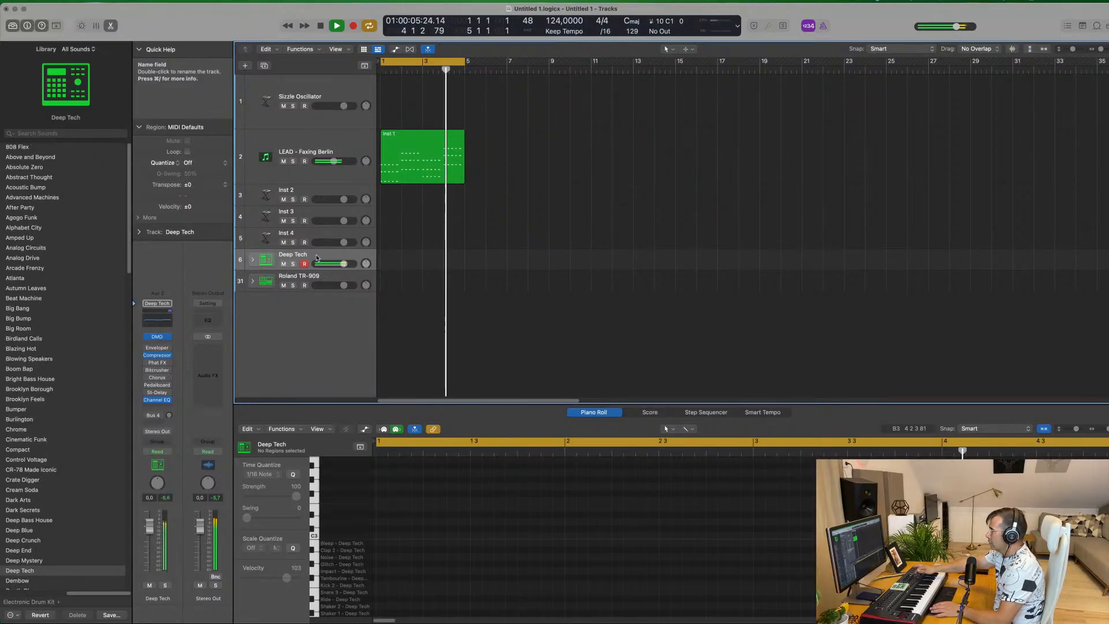
key(r)
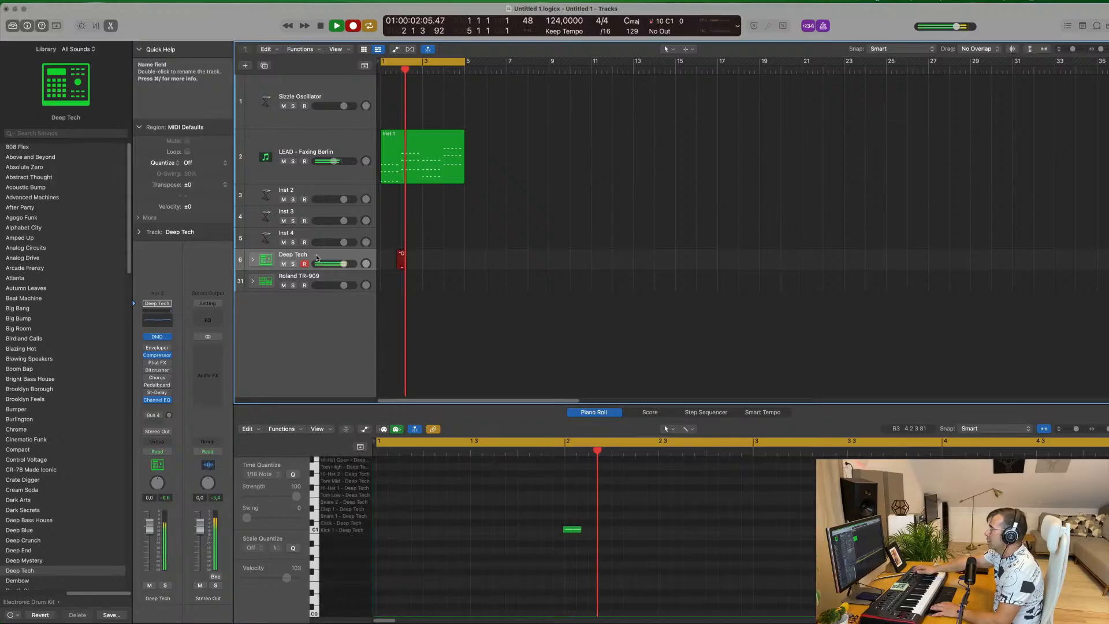
key(space)
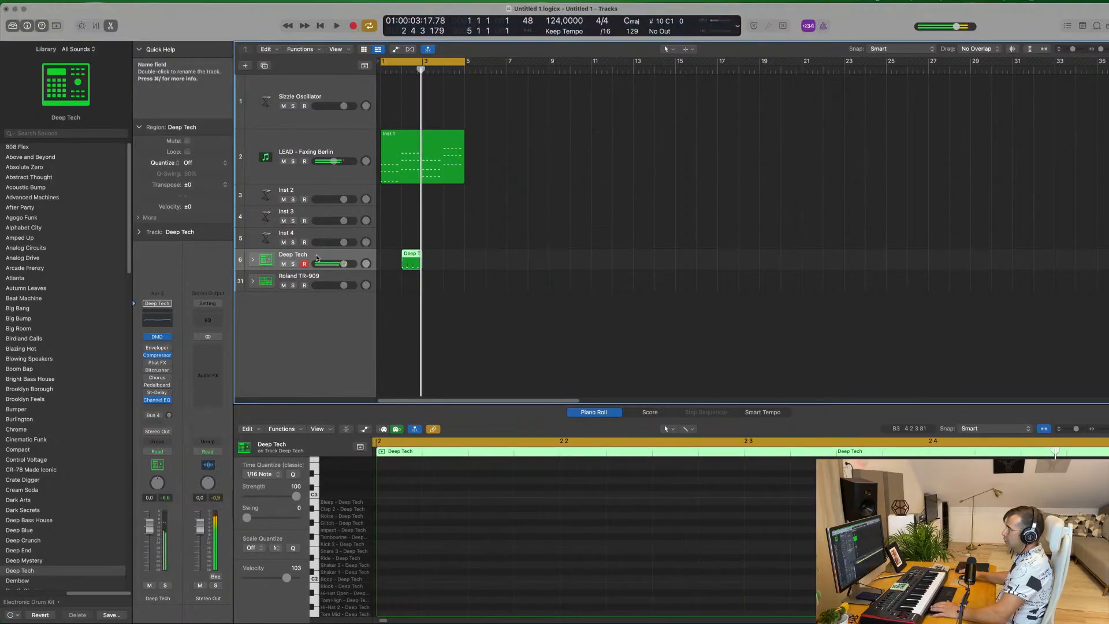
drag(410, 255, 389, 276)
click(252, 260)
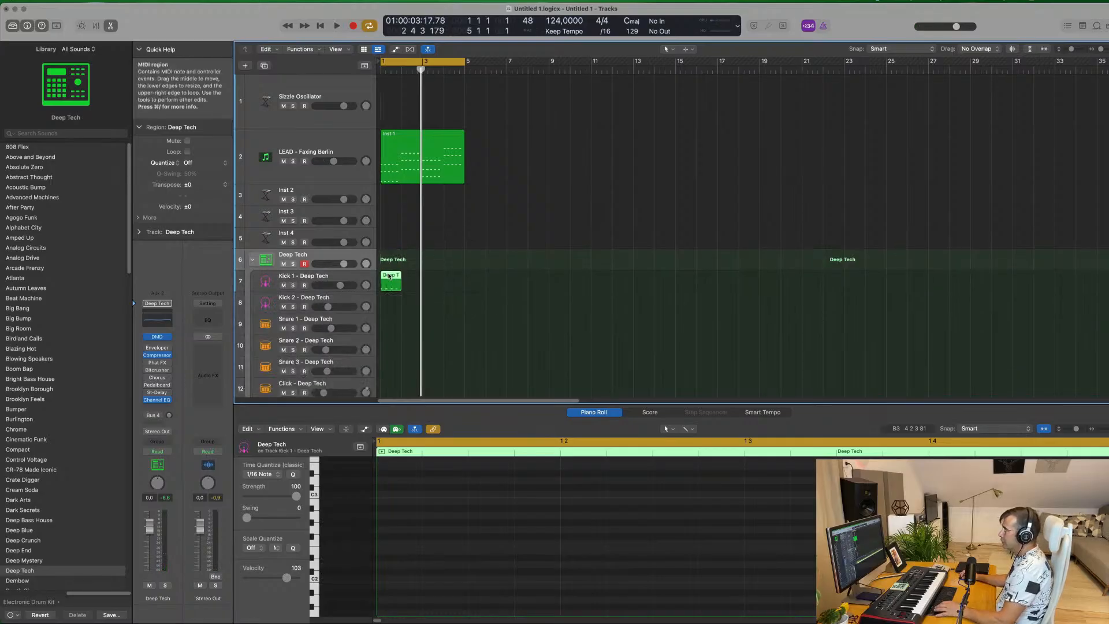
Check the kick region's notes in the Piano Roll and repeat the one-bar region until it fills the four-bar loop
key(e)
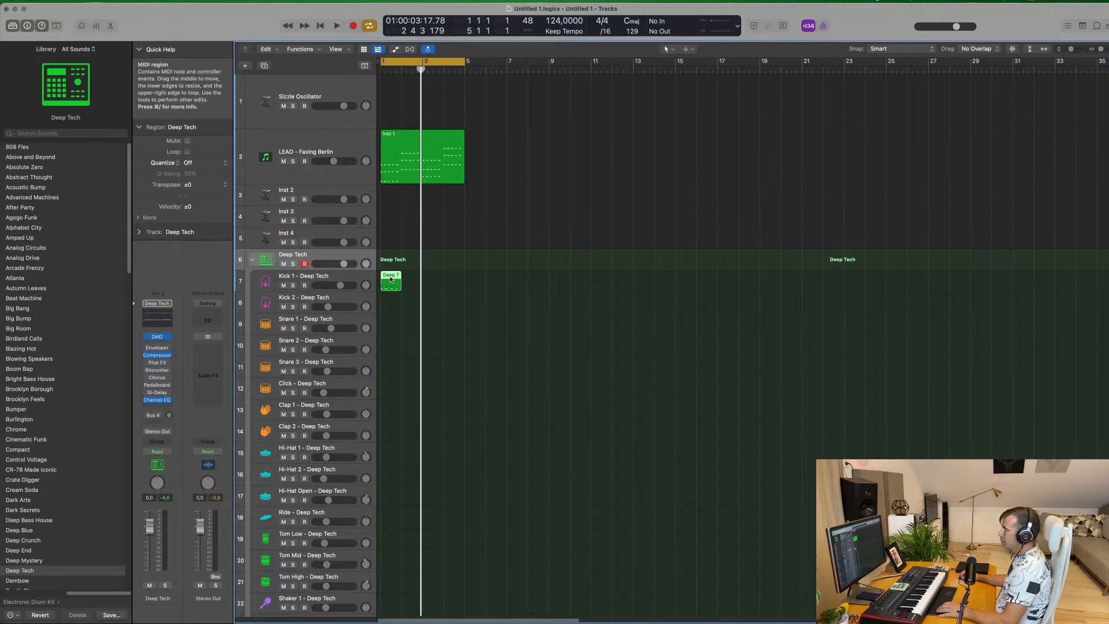
double_click(391, 279)
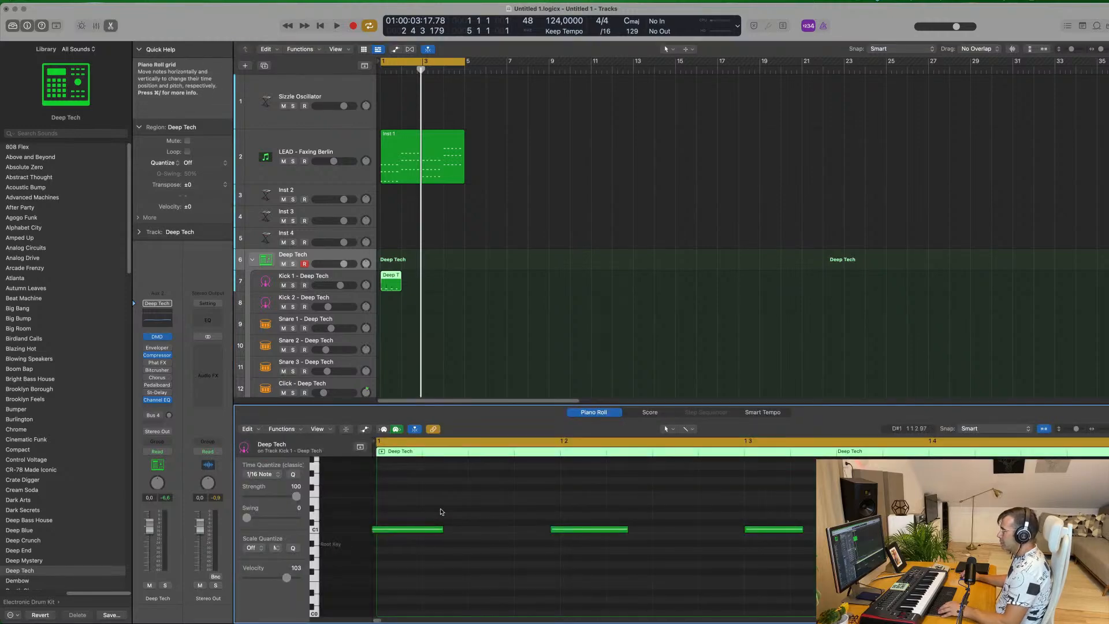
key(space)
scroll(435, 282, down, 3)
key(space)
click(408, 282)
click(384, 282)
key(super+r)
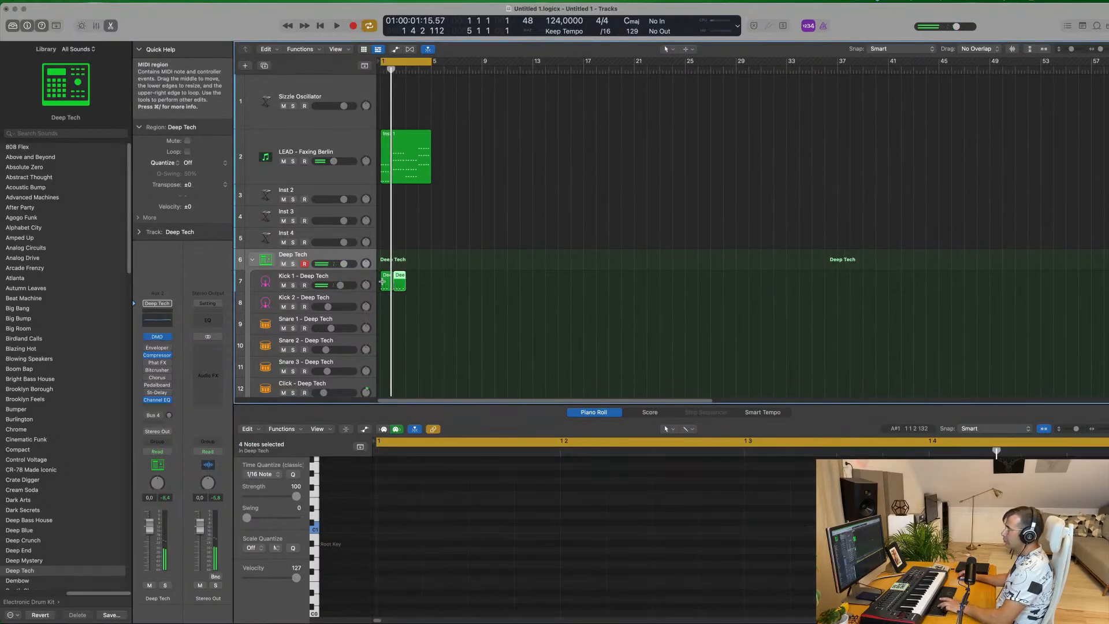
Make the Kick 1 - Deep Tech track taller and play the kick together with the lead
click(353, 291)
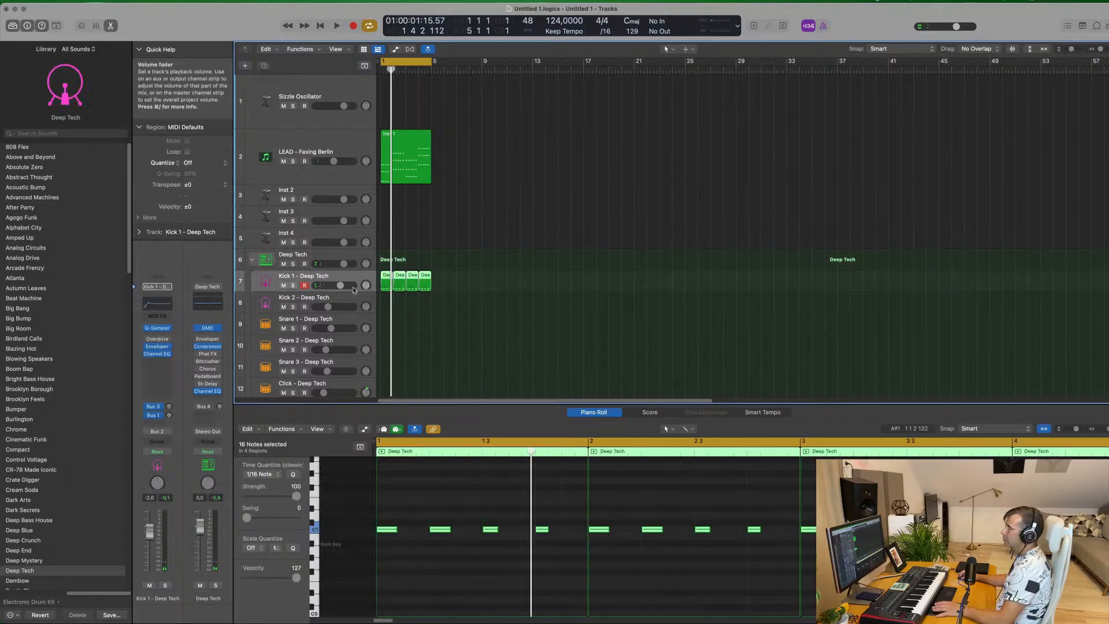
drag(353, 290, 355, 314)
key(space)
scroll(516, 295, up, 5)
scroll(514, 297, down, 2)
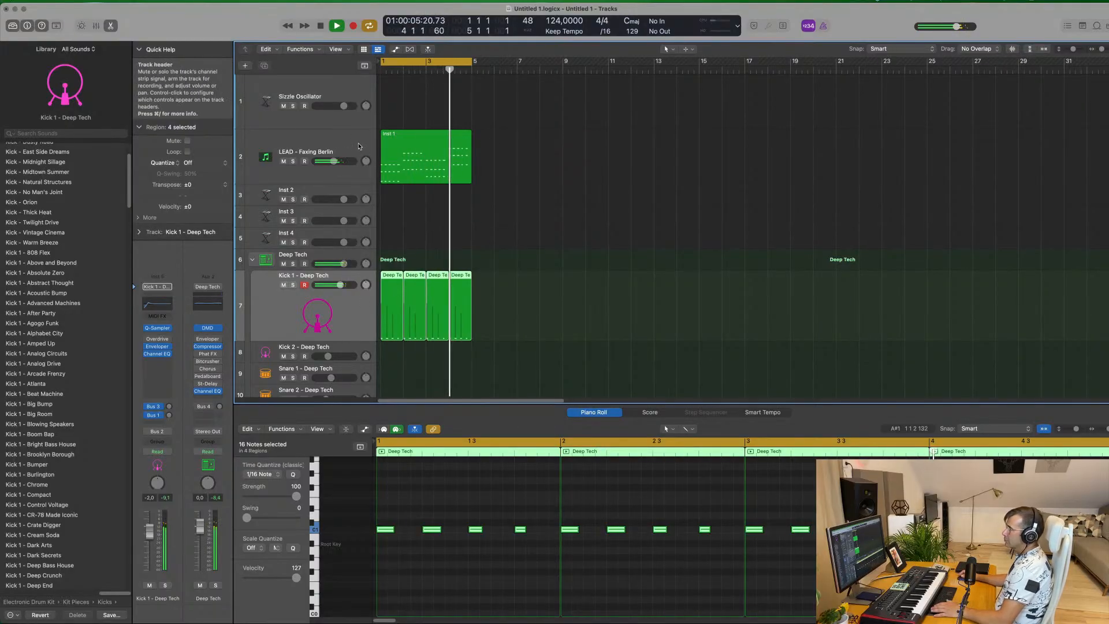
Add a Bus 7 send to the LEAD - Faxing Berlin track and insert a stereo SilverVerb on the bus's aux channel
click(344, 144)
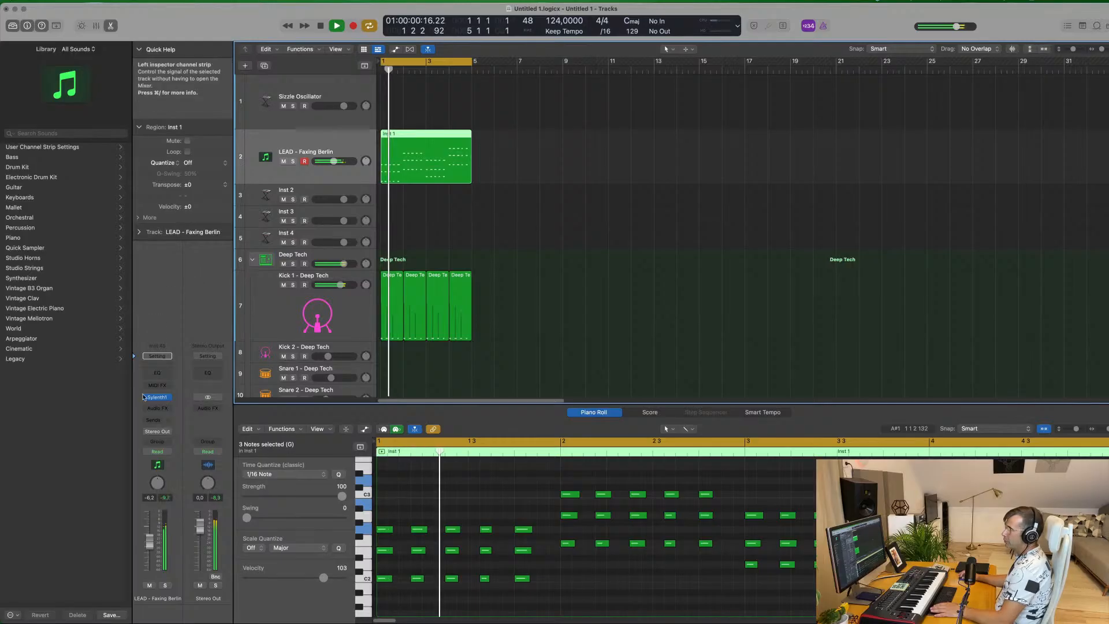
click(154, 423)
mouse_move(173, 434)
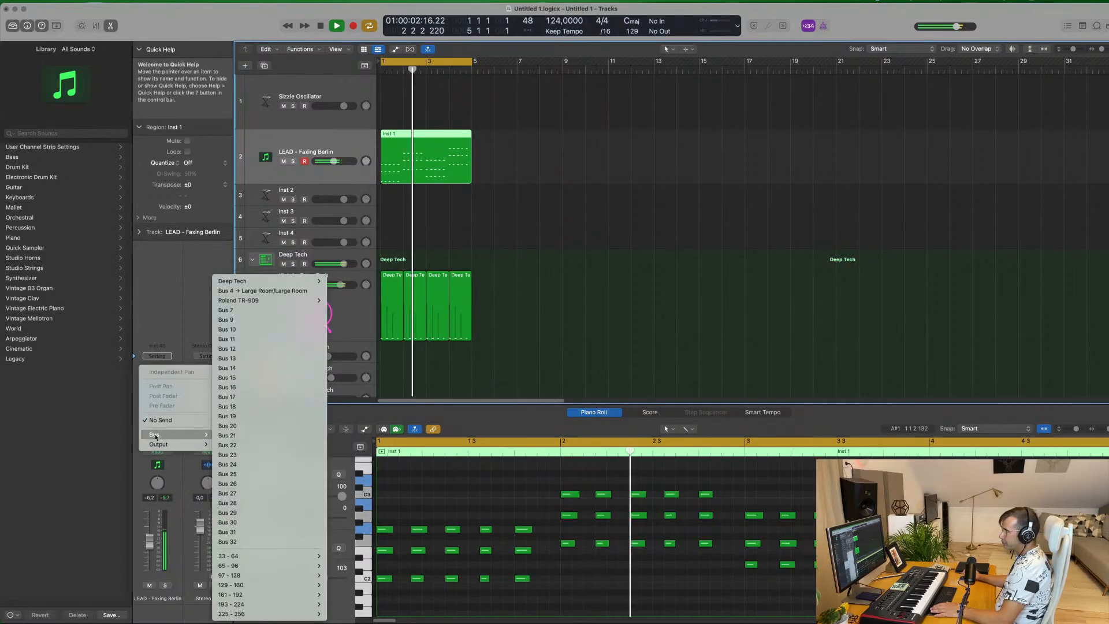
click(224, 310)
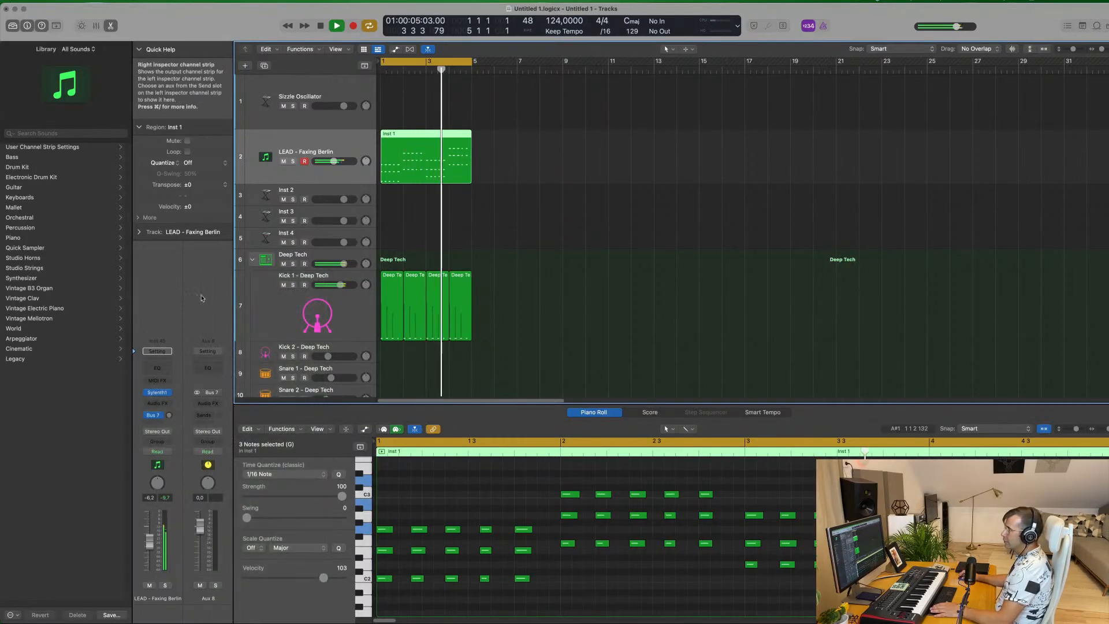
click(208, 403)
mouse_move(223, 457)
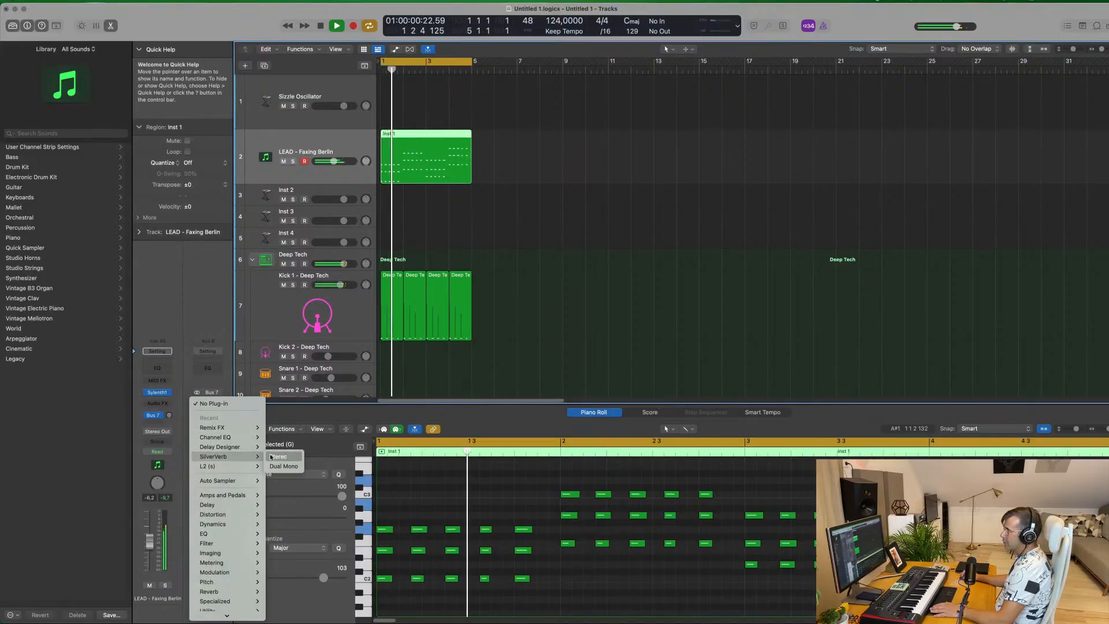
click(278, 457)
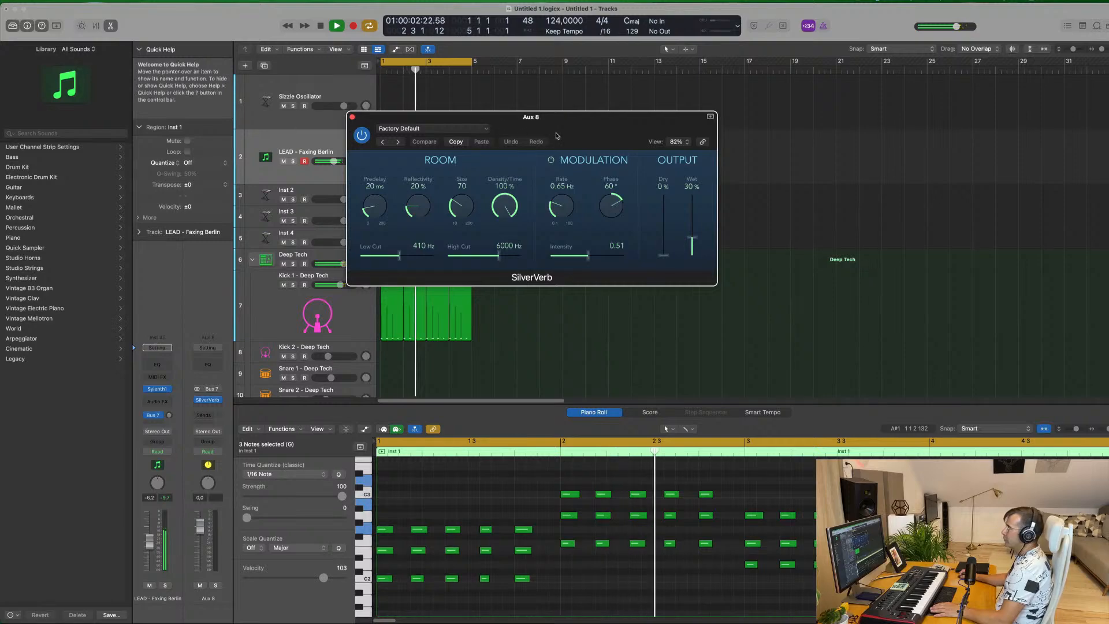
Load SilverVerb's grandiose preset, close its window, and set the lead track's Bus 7 send level to about -12.7 dB
drag(693, 240, 693, 234)
click(439, 128)
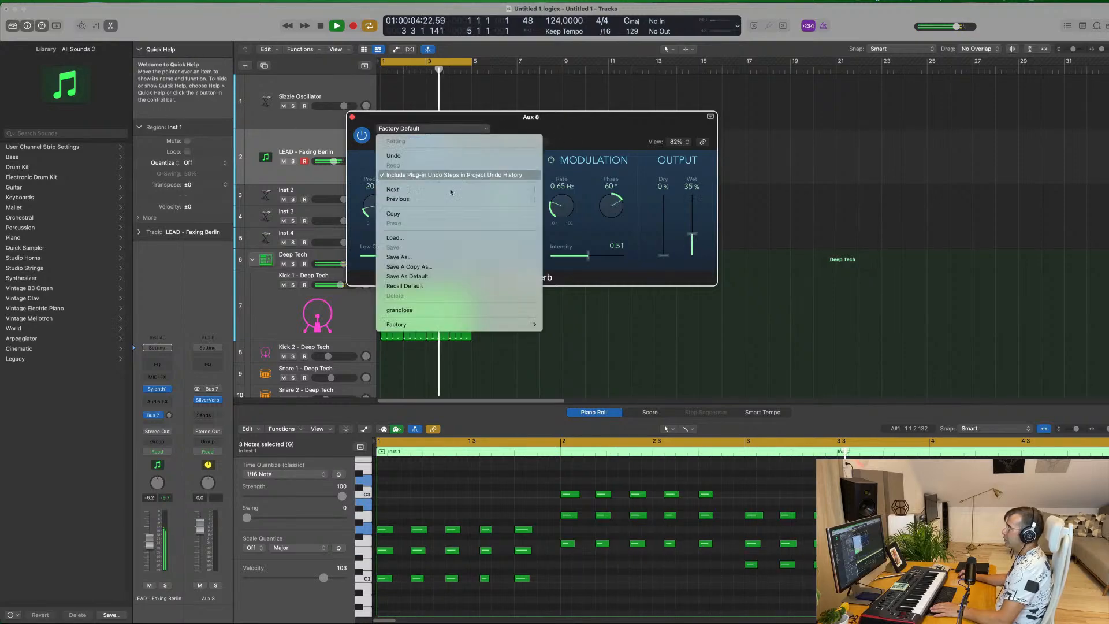
click(432, 309)
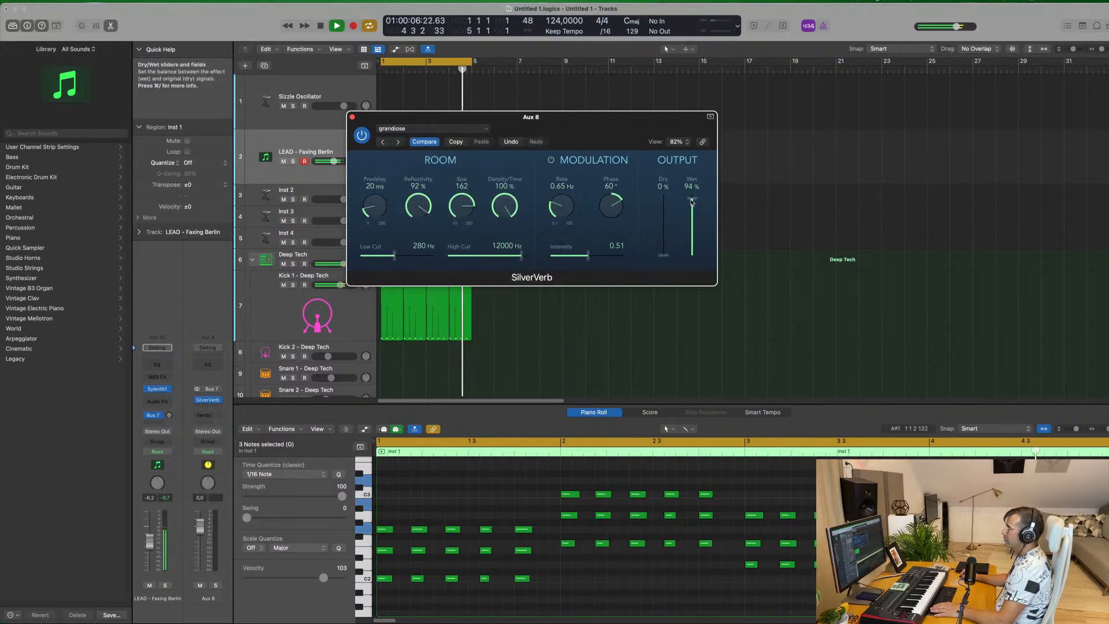
click(352, 117)
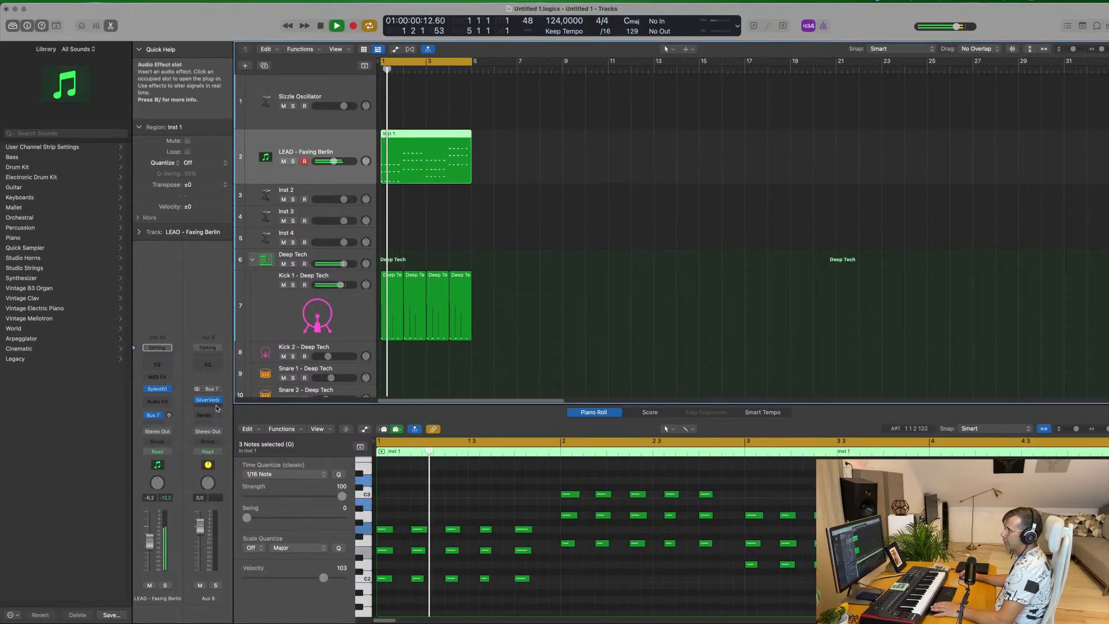
mouse_move(170, 416)
mouse_down()
mouse_move(172, 399)
mouse_move(169, 426)
mouse_up()
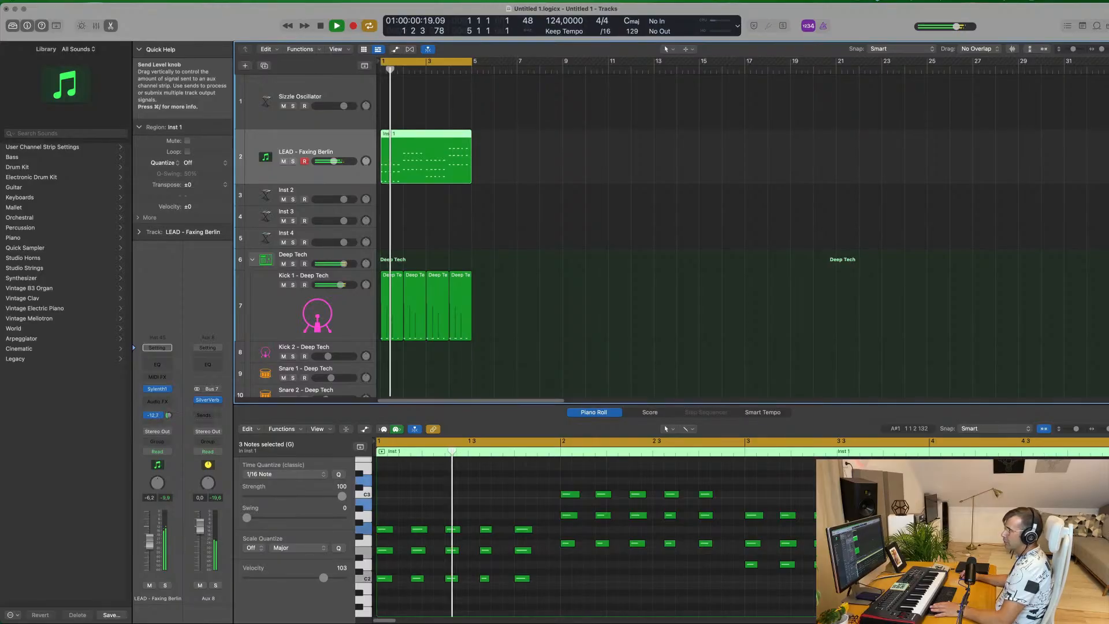
Insert Logic's Compressor after SilverVerb on the Aux 8 channel strip
click(209, 408)
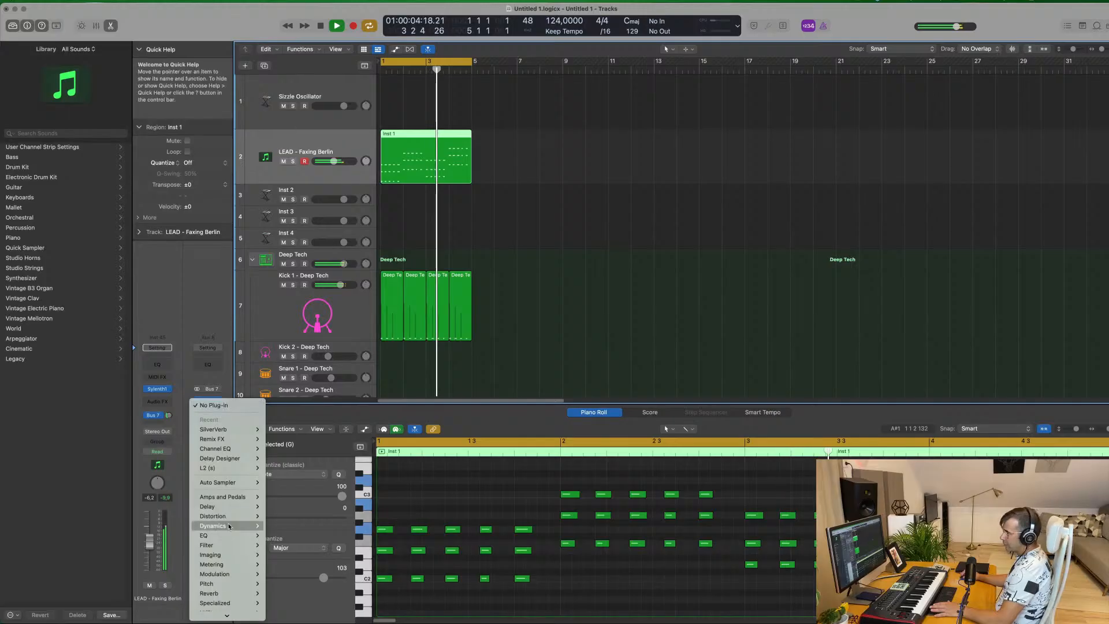
mouse_move(229, 520)
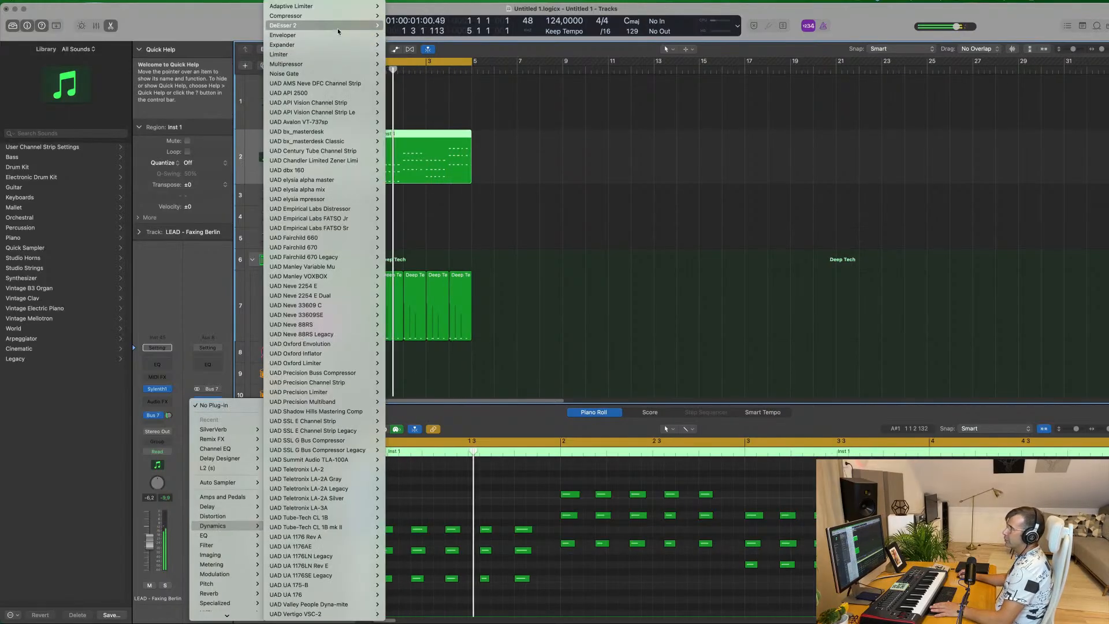
mouse_move(335, 17)
click(398, 15)
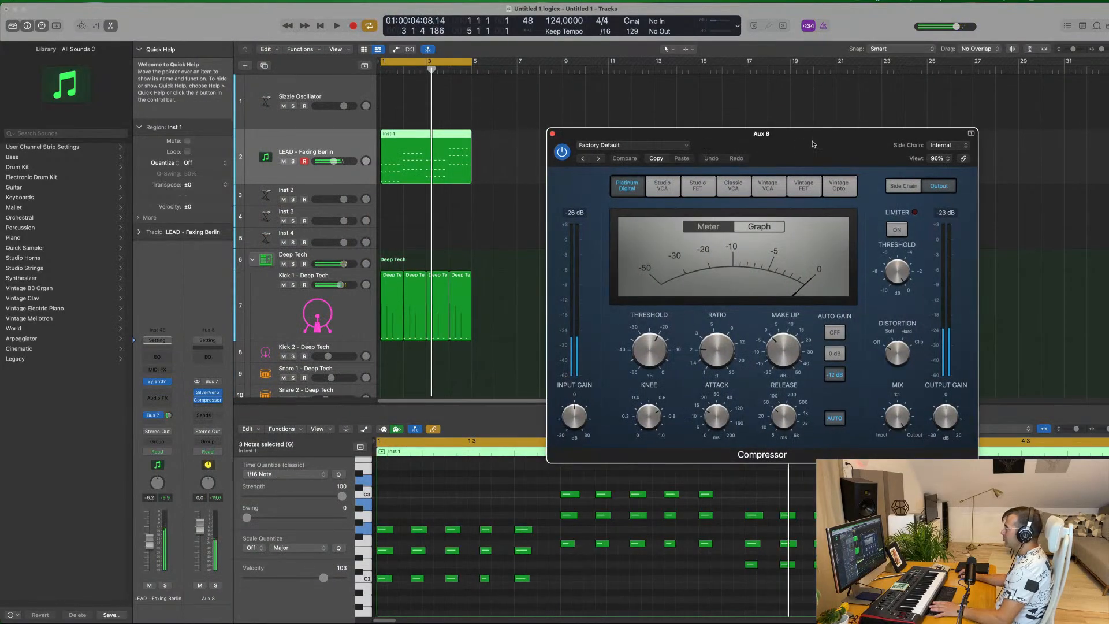
Set the Compressor's side-chain source to the instrument Inst 45 and reposition its window
click(946, 147)
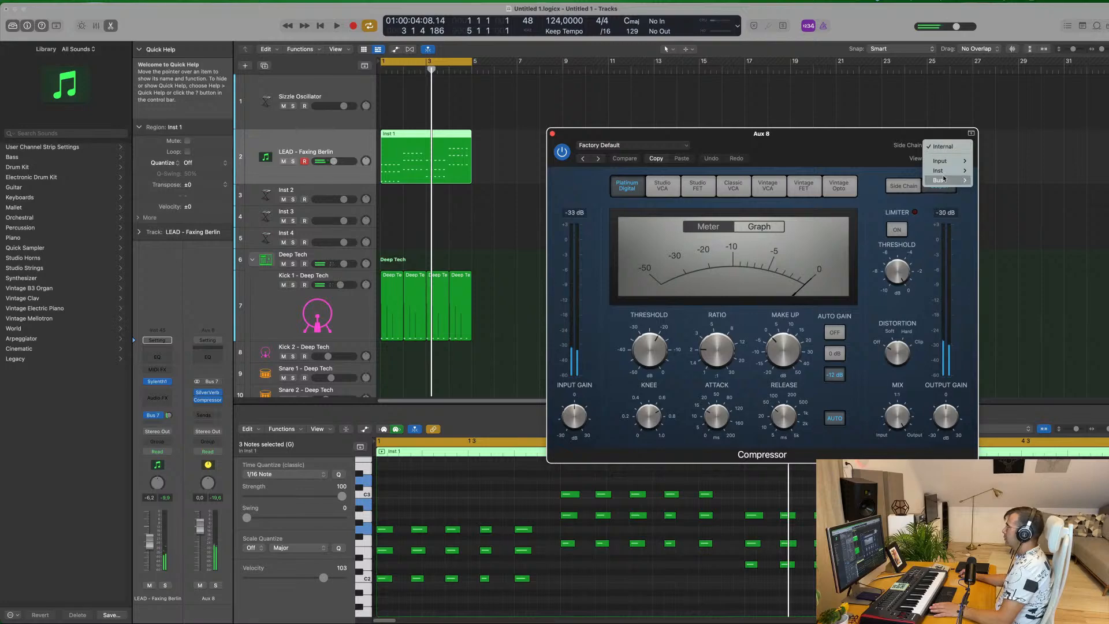
mouse_move(947, 174)
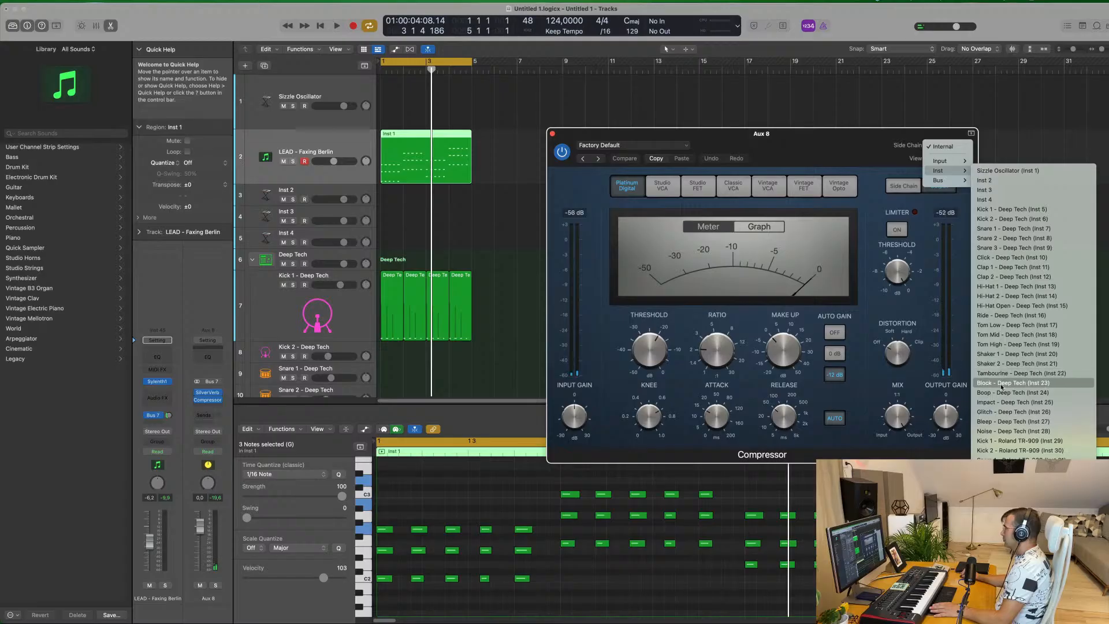
click(1015, 595)
drag(826, 142, 789, 142)
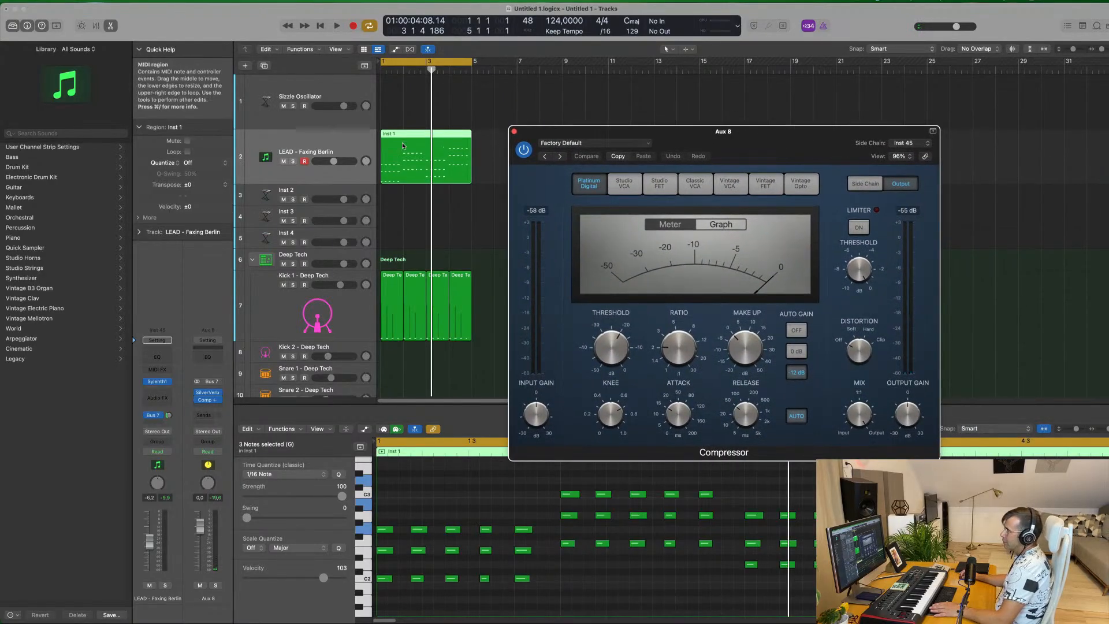
drag(706, 139, 704, 137)
Play the loop and set the Aux 8 Compressor's ratio to about 3.9:1 and its threshold to about -22.5 dB
key(space)
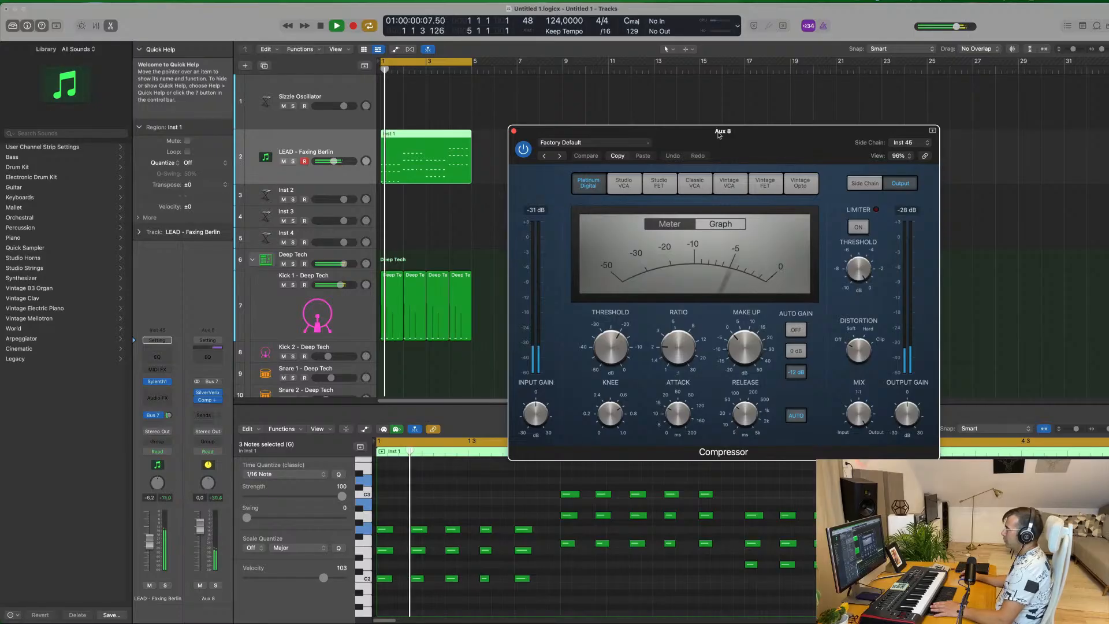
drag(614, 346, 675, 326)
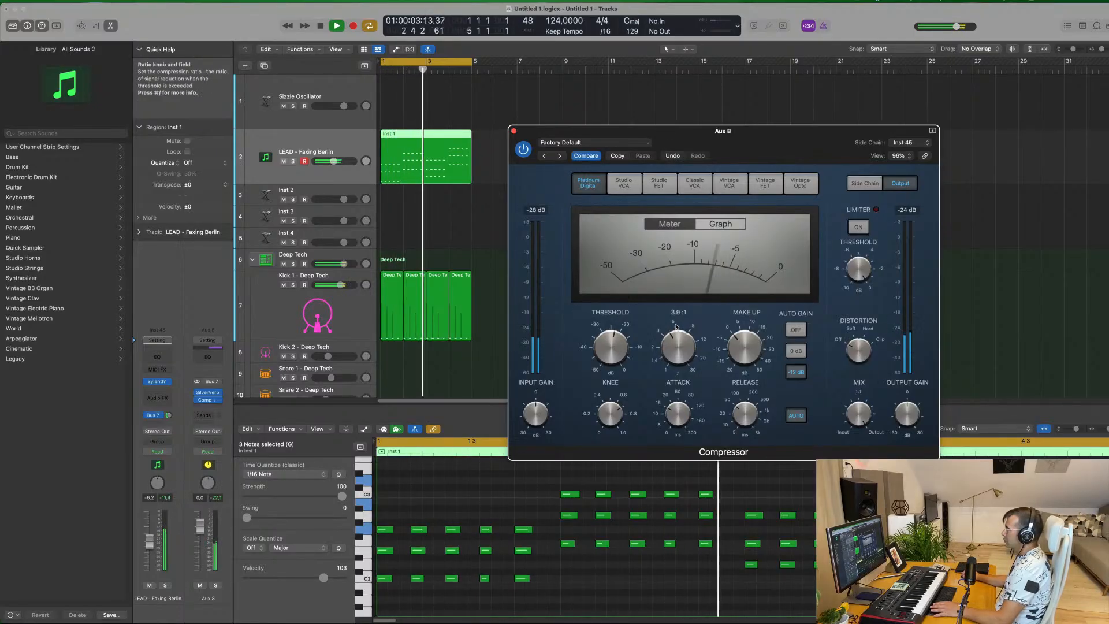
drag(782, 142, 779, 139)
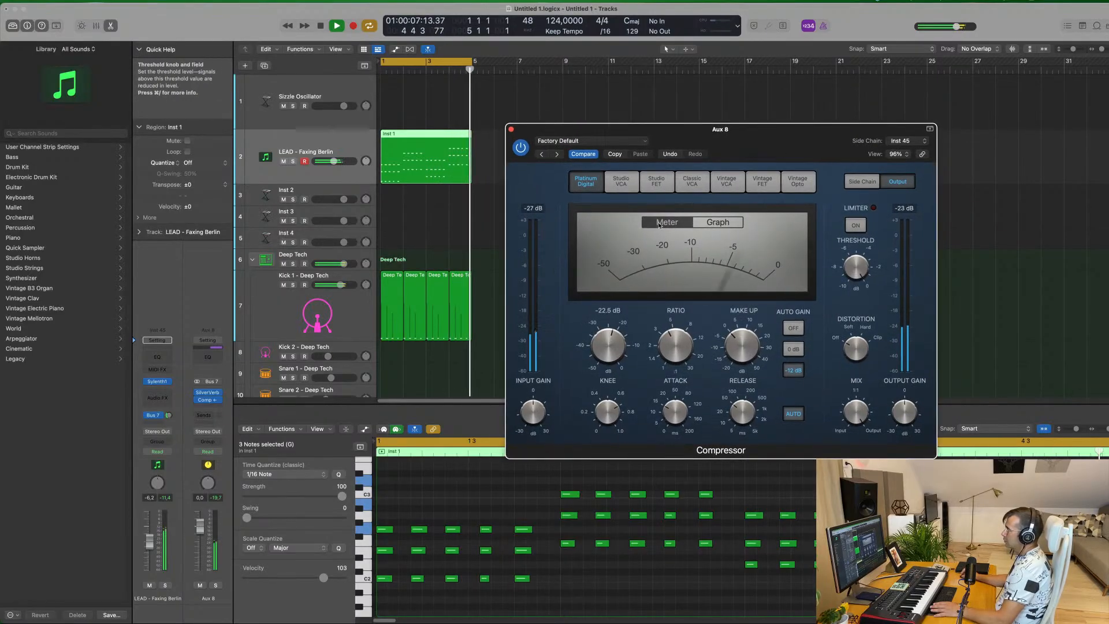
Compare the reverb with and without the Compressor, fine-tune its threshold to about -23 dB, and close its window
drag(525, 149, 484, 152)
click(482, 151)
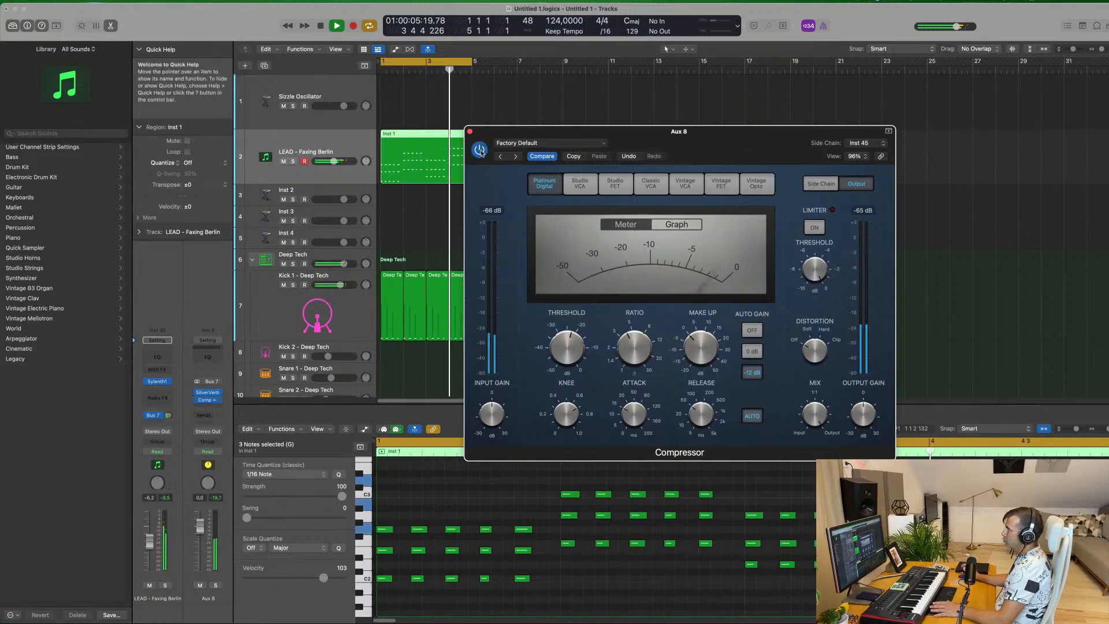
mouse_move(567, 351)
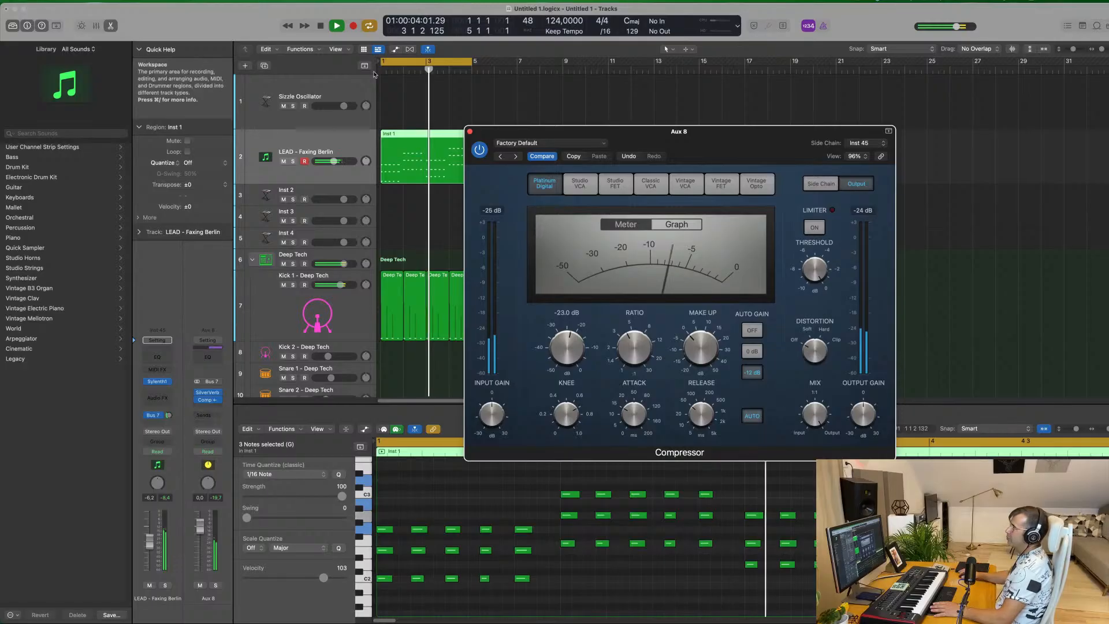
click(470, 131)
click(522, 191)
scroll(524, 193, up, 5)
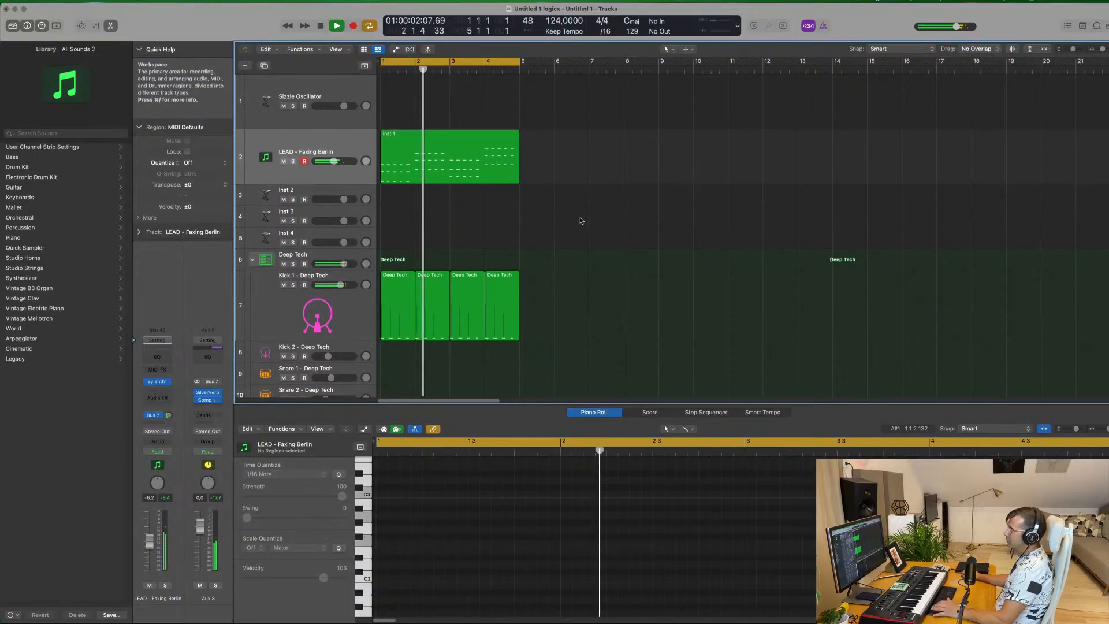
click(503, 170)
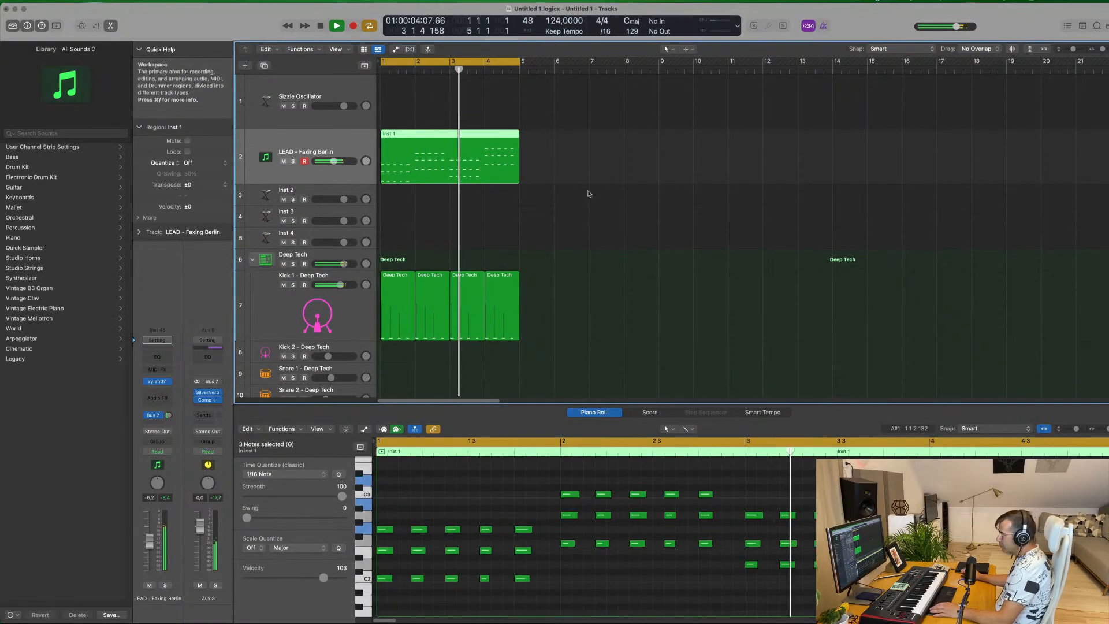
click(656, 210)
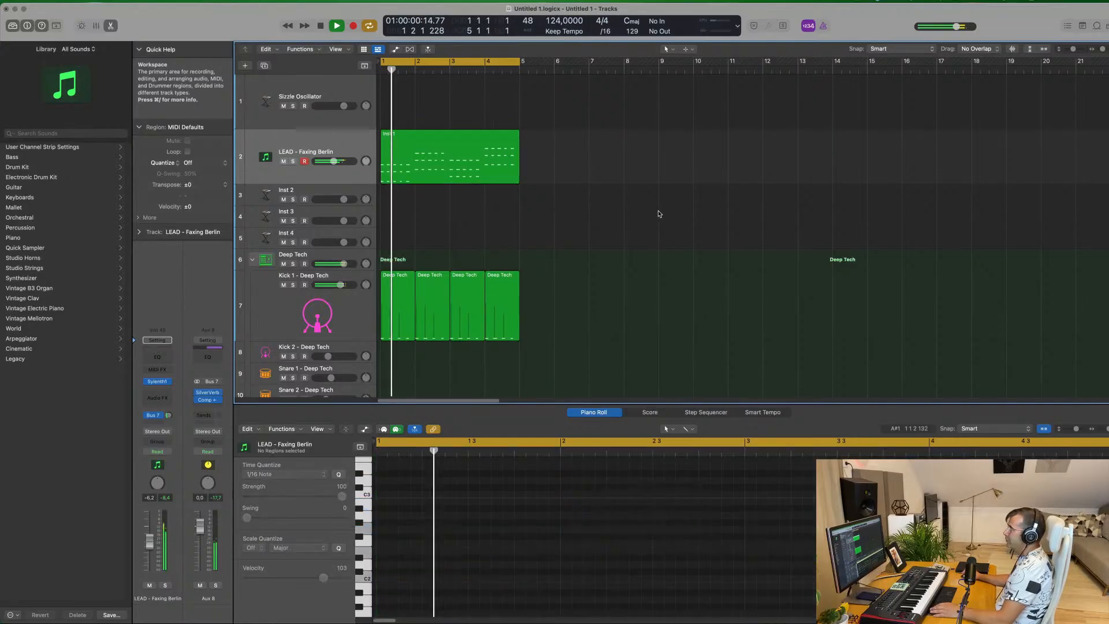
click(442, 149)
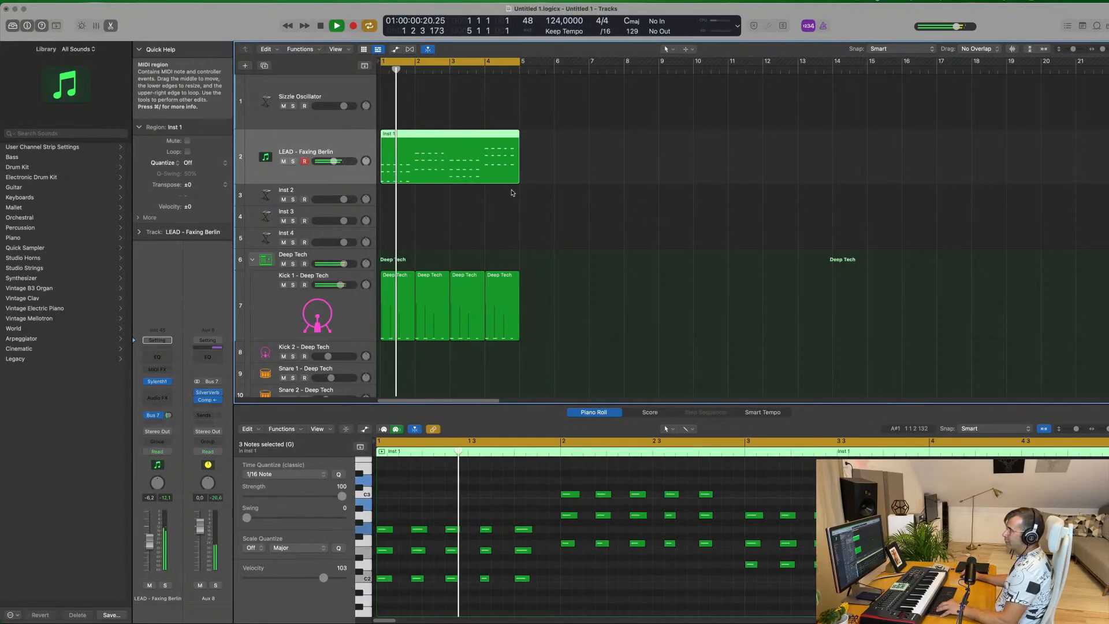
scroll(548, 184, up, 5)
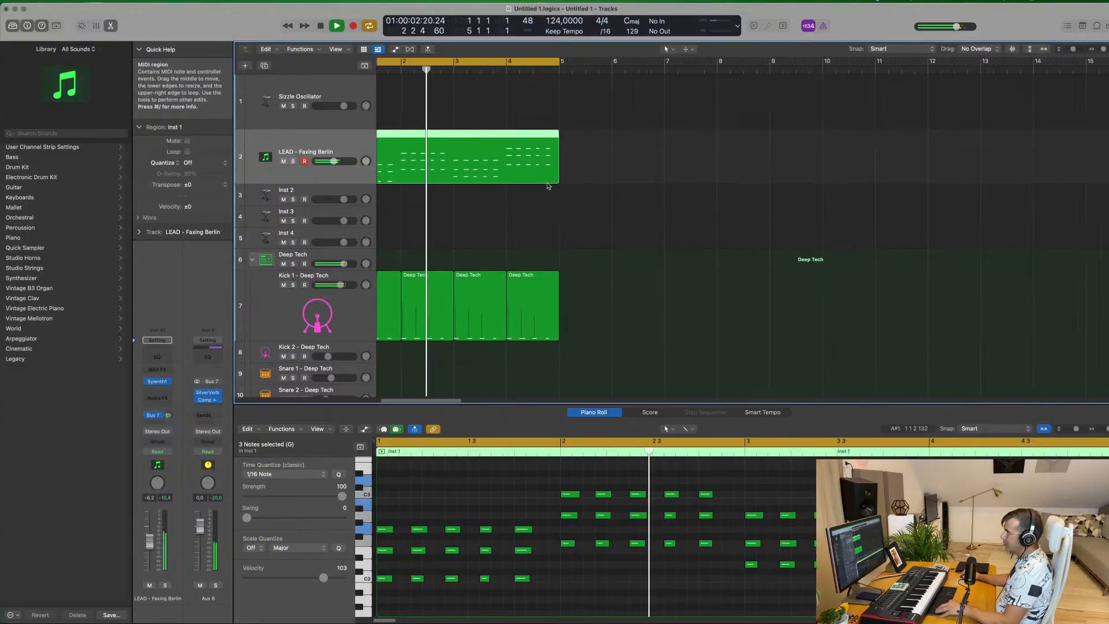
scroll(537, 209, left, 1)
click(480, 222)
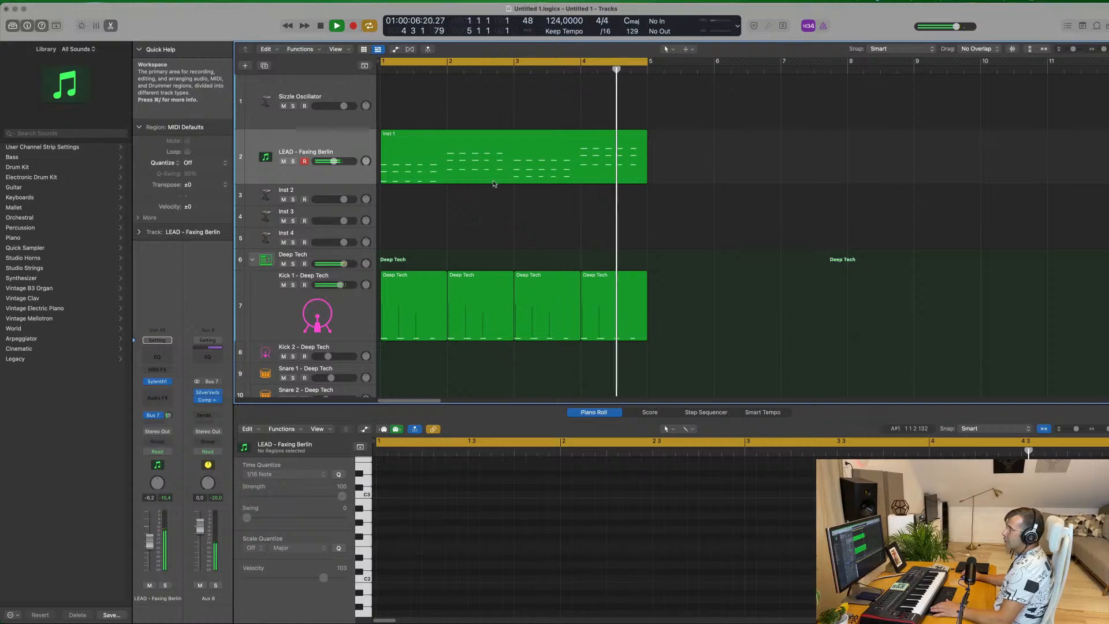
click(361, 149)
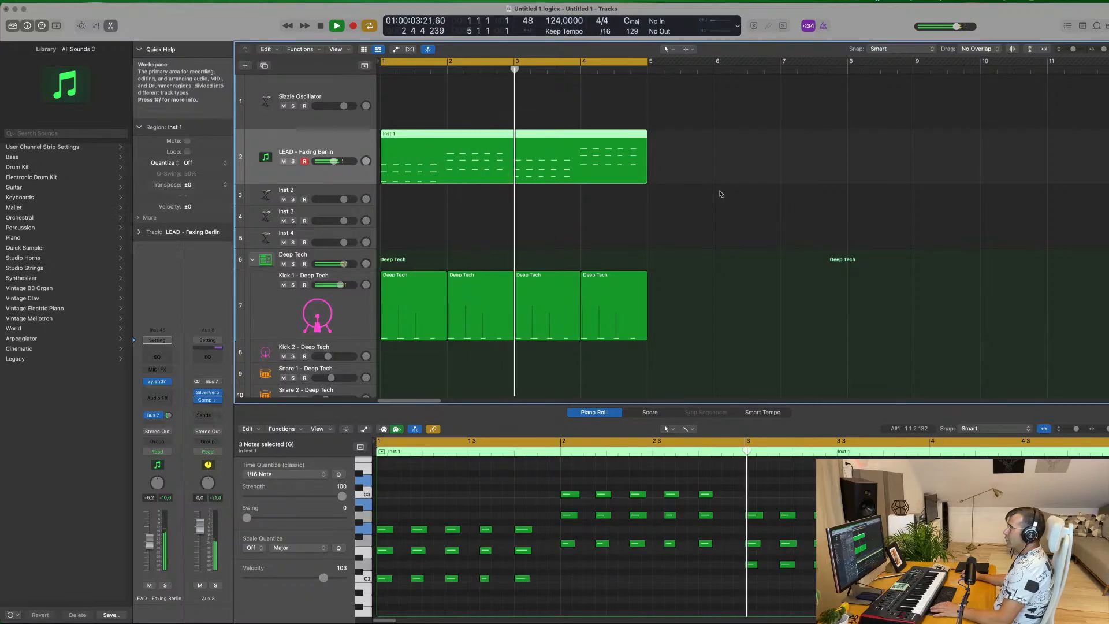
Move the first Kick 1 region to the Snare 1 - Deep Tech track and delete its notes on beats 1 and 3
scroll(647, 242, down, 5)
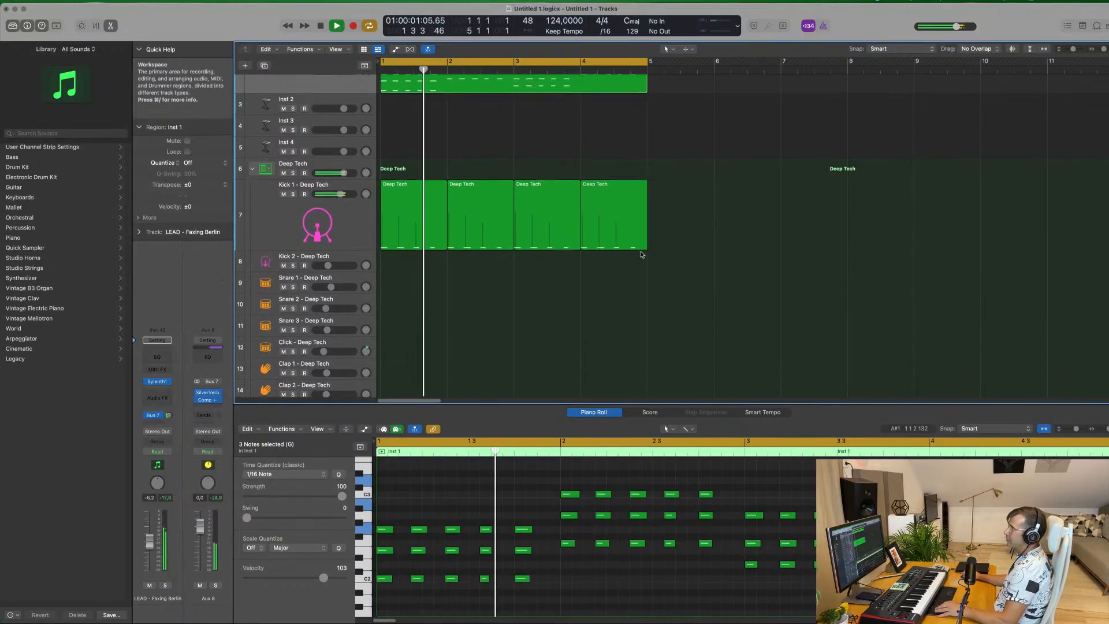
scroll(641, 256, down, 2)
click(399, 167)
scroll(409, 290, down, 2)
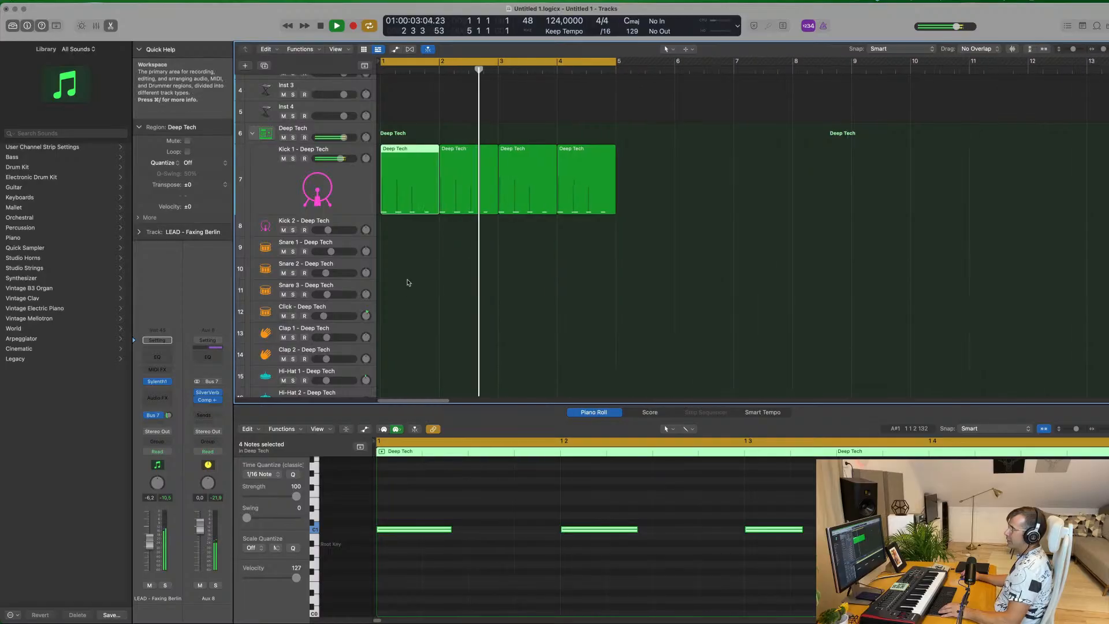
drag(399, 150, 399, 247)
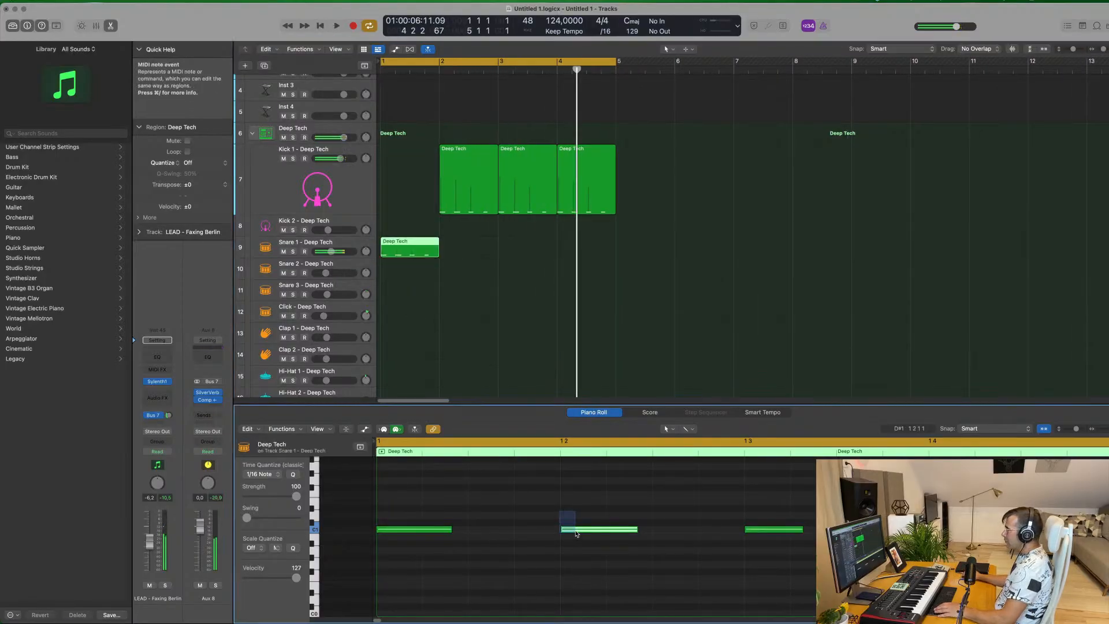
drag(610, 508, 1007, 574)
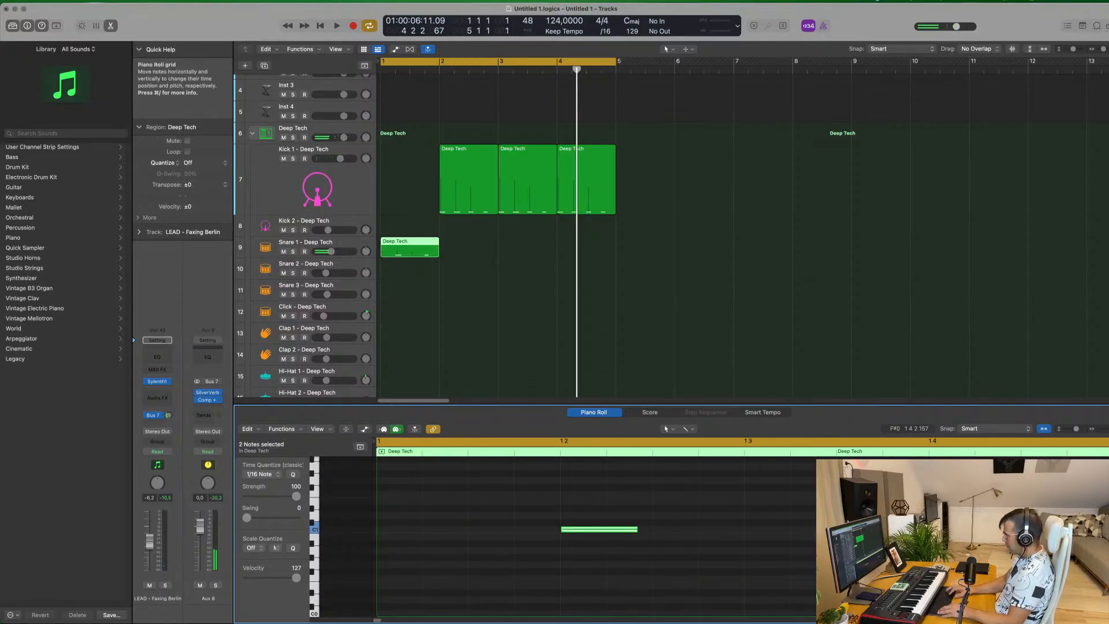
Copy the bar 2 kick region into the empty bar 1 and repeat the snare region to fill the four-bar loop
key(space)
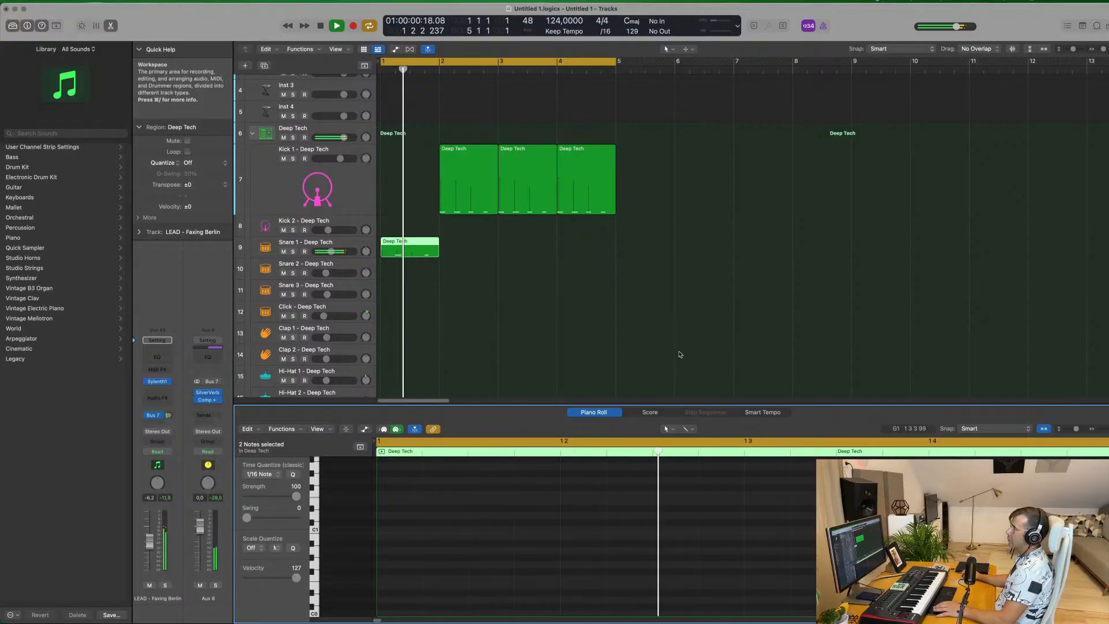
key(space)
drag(481, 162, 422, 162)
click(393, 256)
key(super+r)
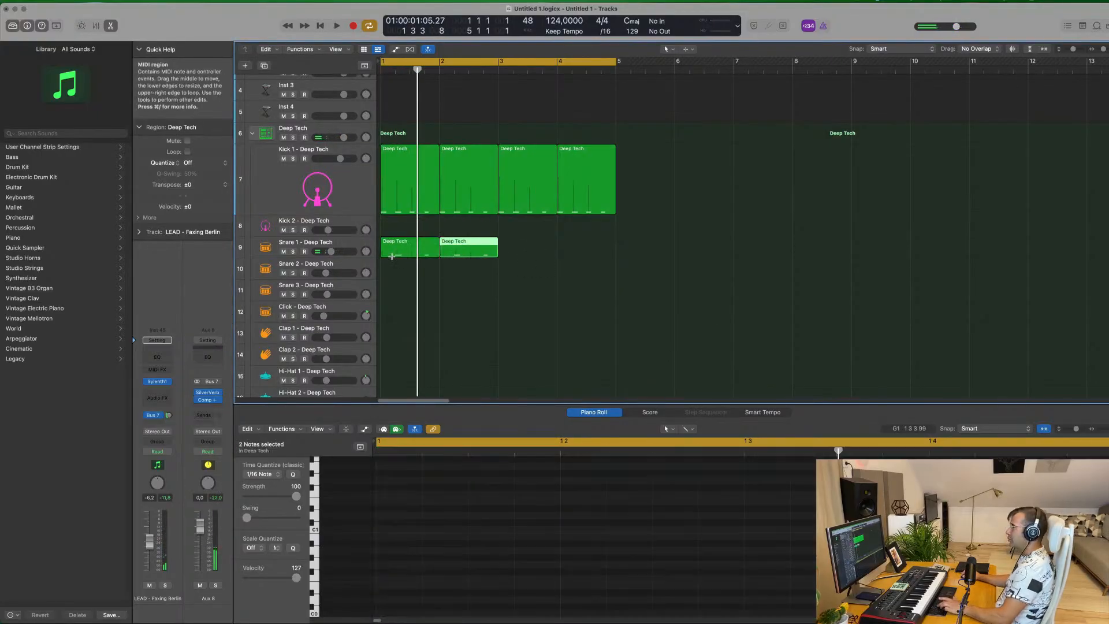
Lower the Snare 1 - Deep Tech track's volume to about -13.4 dB while the loop plays
key(space)
click(303, 243)
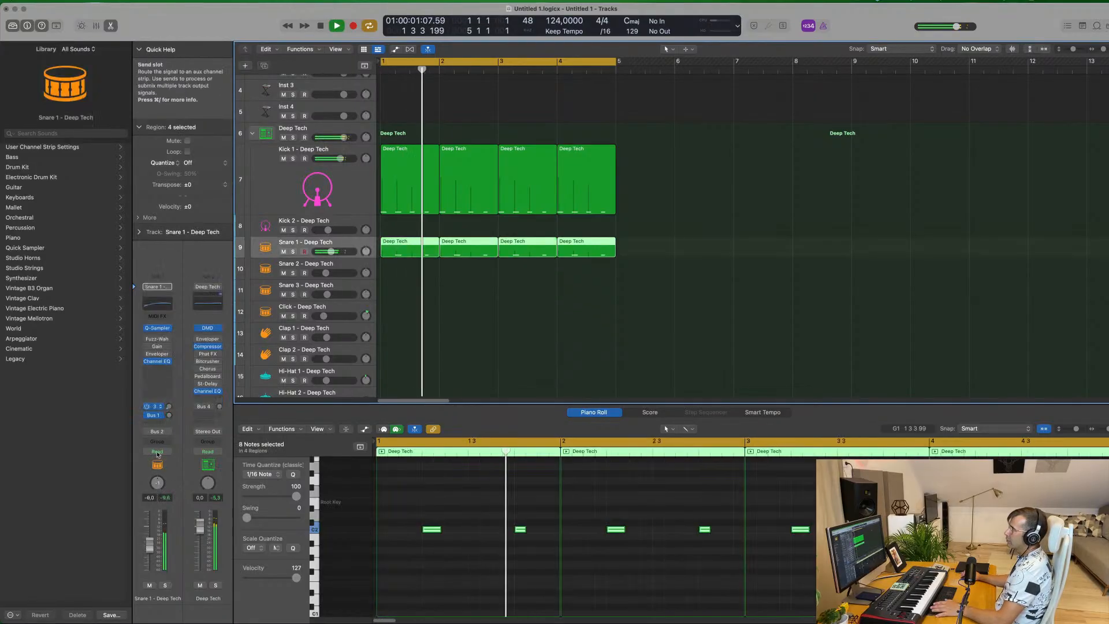
drag(150, 550, 149, 556)
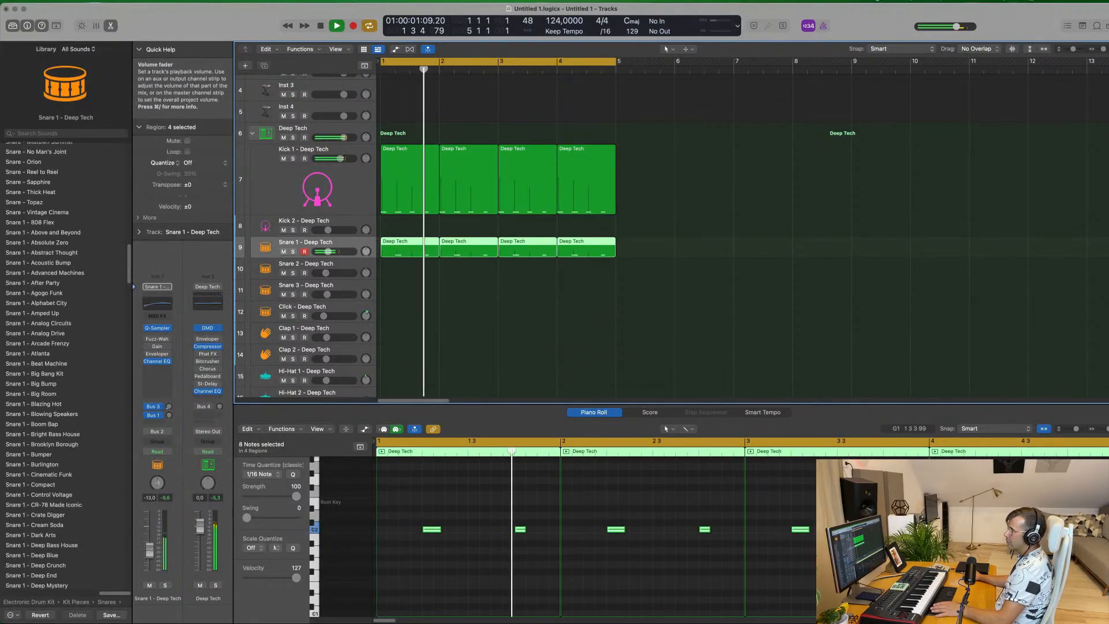
Duplicate the LEAD - Faxing Berlin track and copy its four-bar chord region onto the new track at bar 1
scroll(339, 138, up, 4)
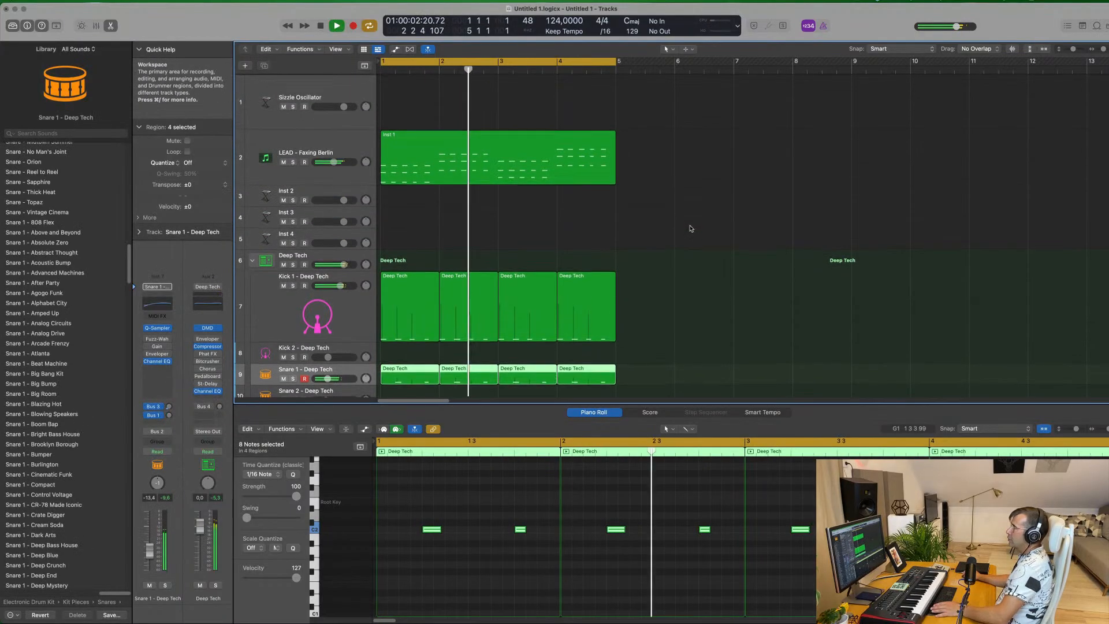
click(338, 138)
key(Return)
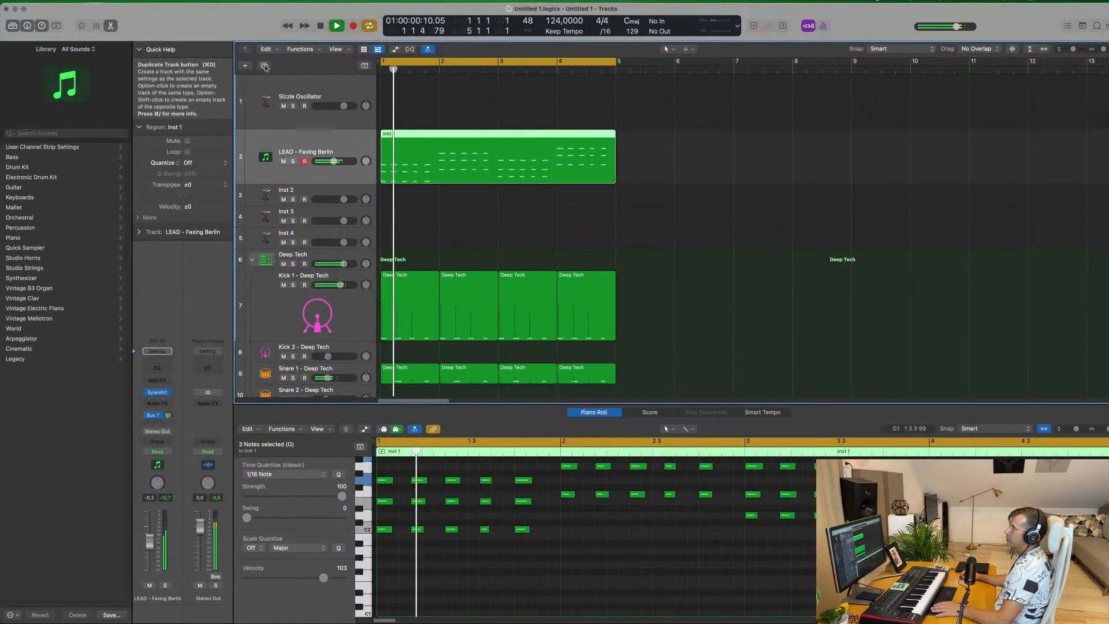
key(super+d)
drag(500, 149, 484, 209)
drag(425, 190, 427, 136)
key(Return)
key(space)
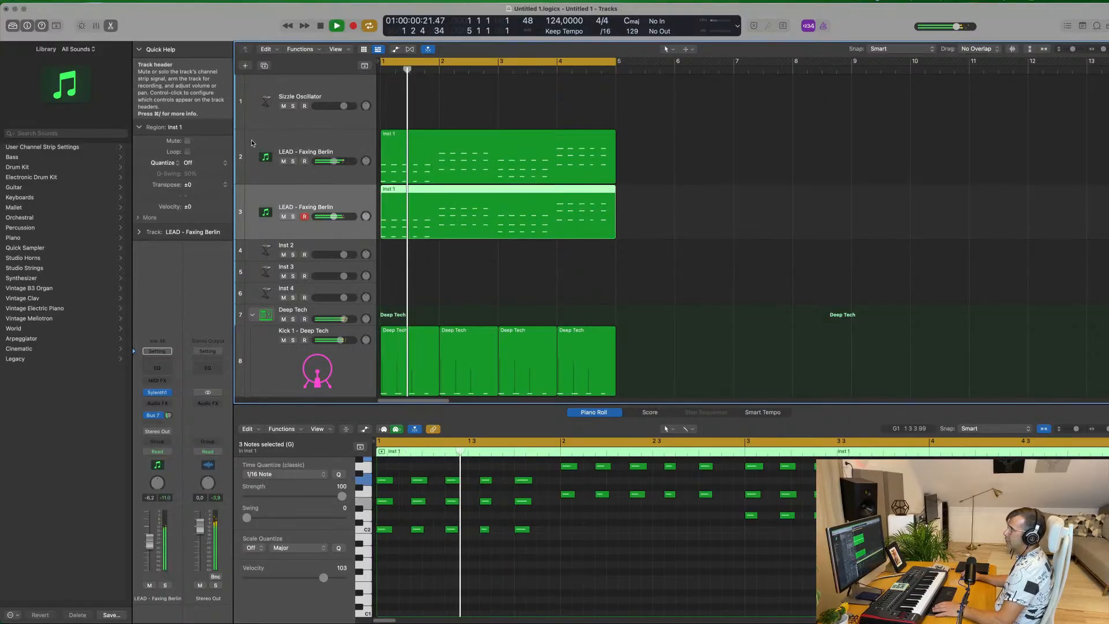
Mute the original Faxing Berlin track and load the preset 184: LEAD - Let Go in the duplicate track's Sylenth1
click(283, 161)
key(Return)
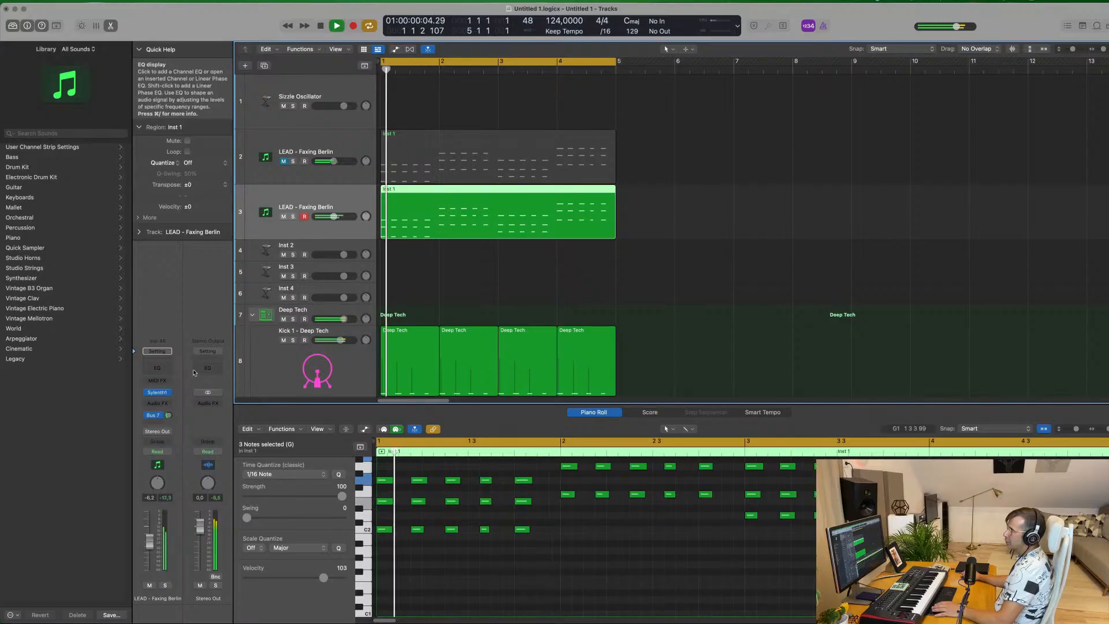
click(157, 392)
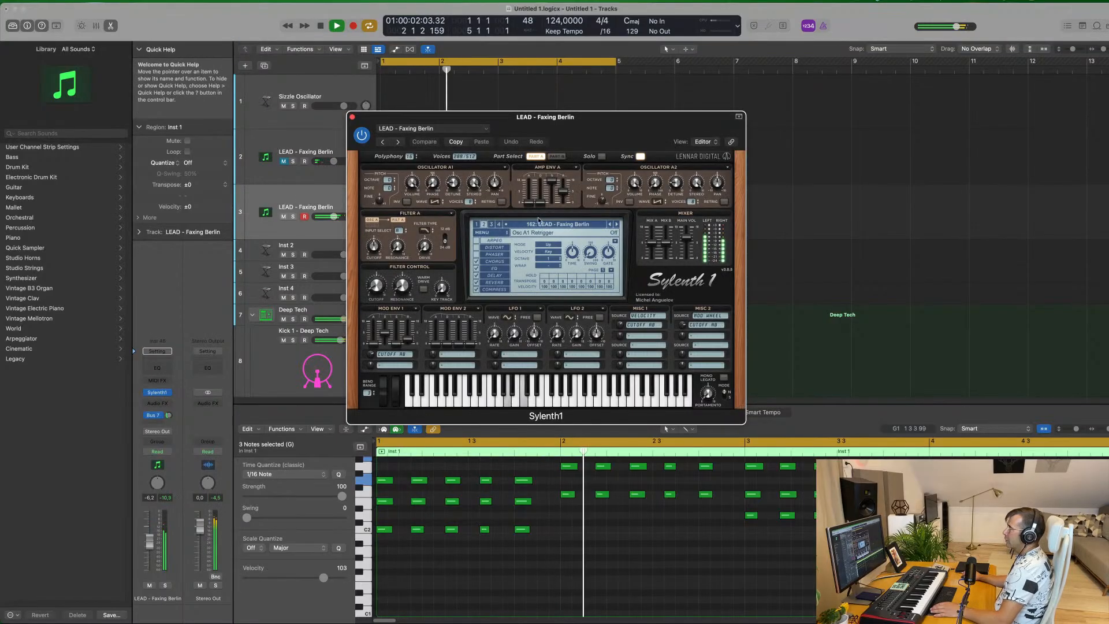
click(545, 225)
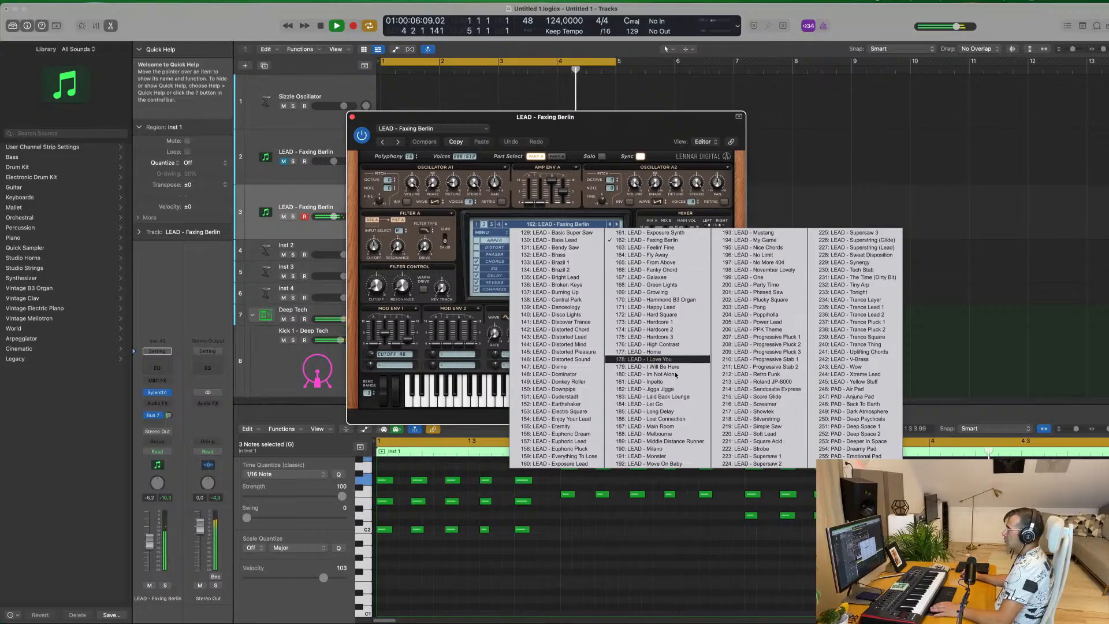
click(680, 407)
drag(624, 128, 738, 150)
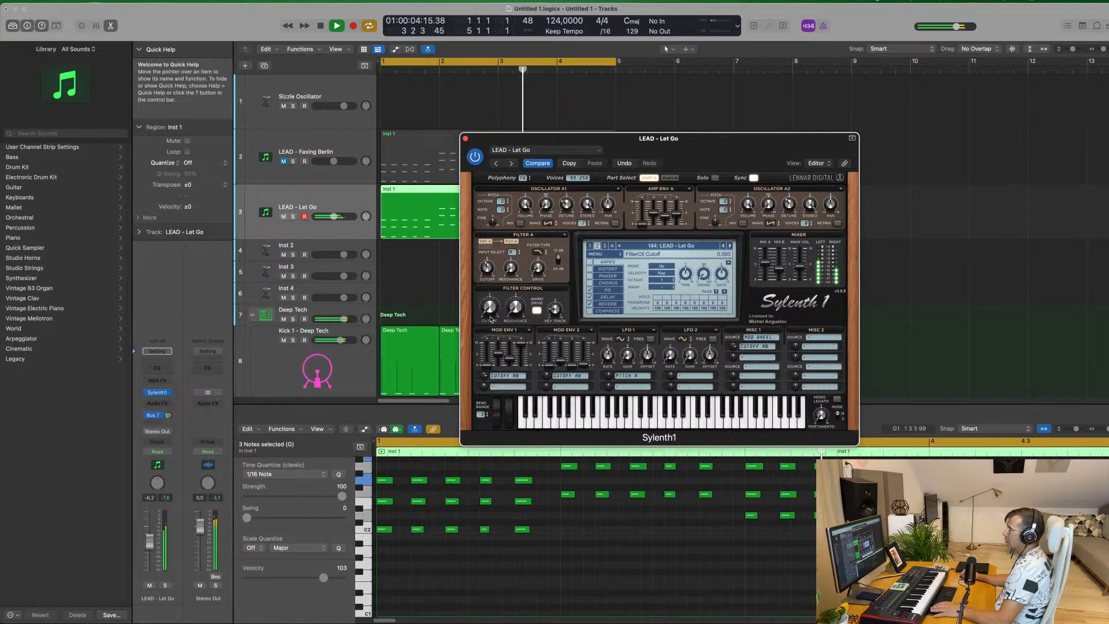
drag(737, 139, 738, 163)
Raise the Filter Control cutoff to about 2.0 in the Let Go Sylenth1 and lower that track's volume to about -10.6 dB
drag(333, 217, 330, 216)
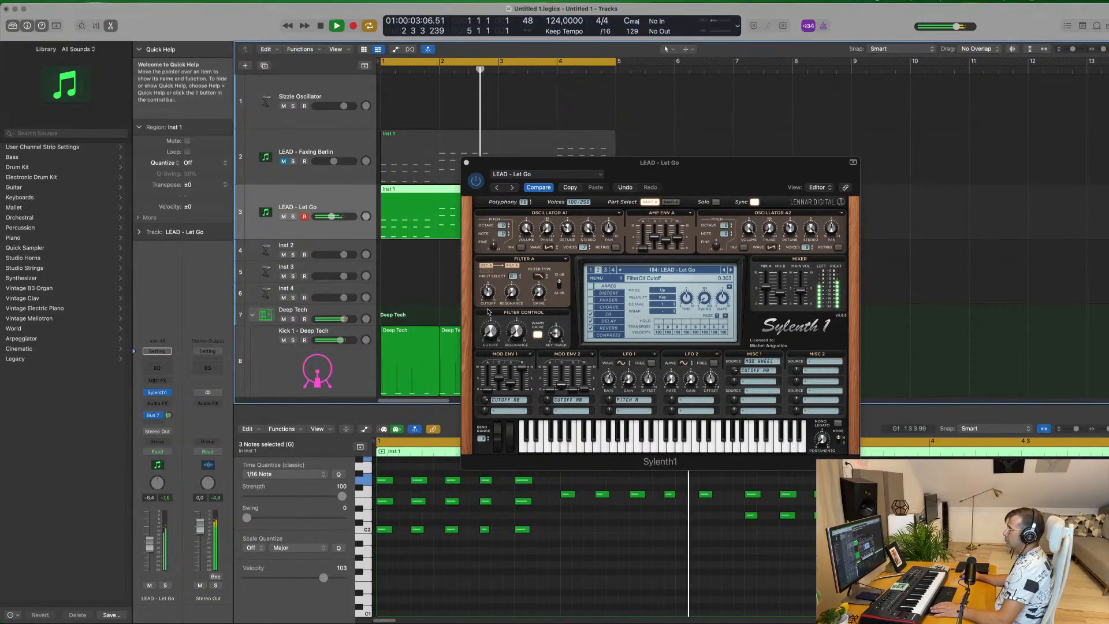
drag(488, 291, 487, 298)
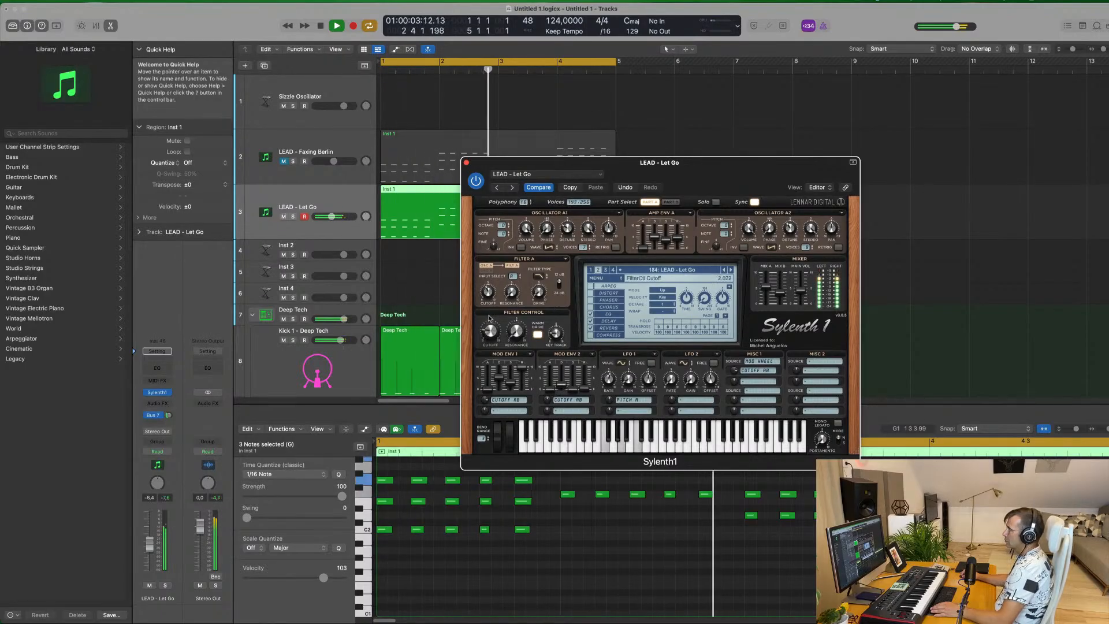
drag(704, 170, 606, 190)
click(368, 183)
key(Return)
drag(149, 548, 149, 551)
Lower the Snare 1 - Deep Tech track's volume slightly while the loop plays
scroll(396, 307, down, 5)
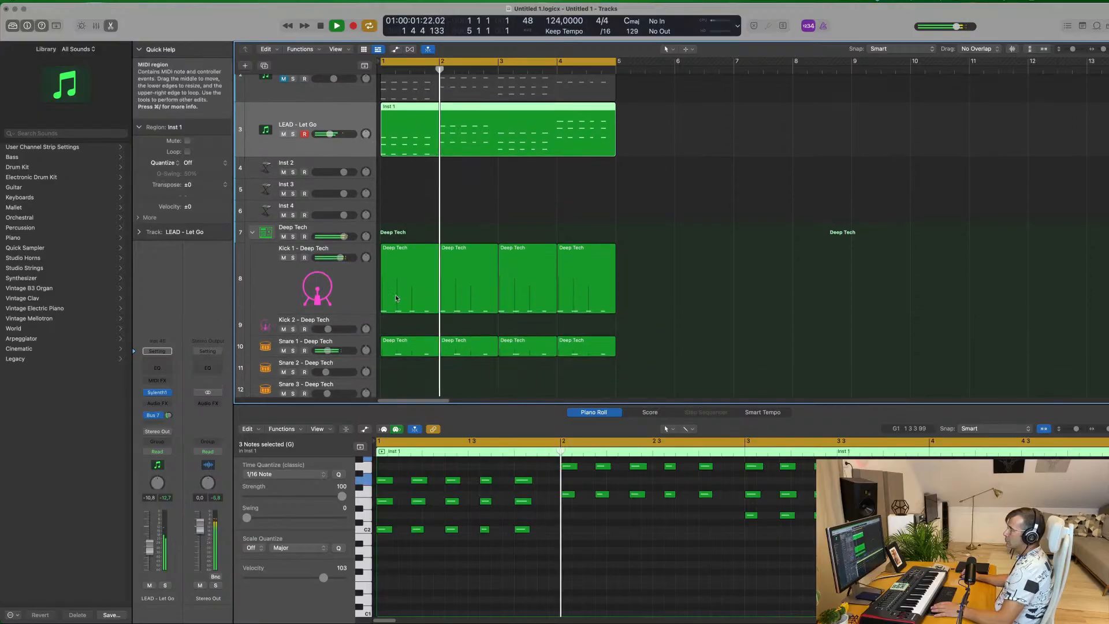
click(301, 316)
key(Return)
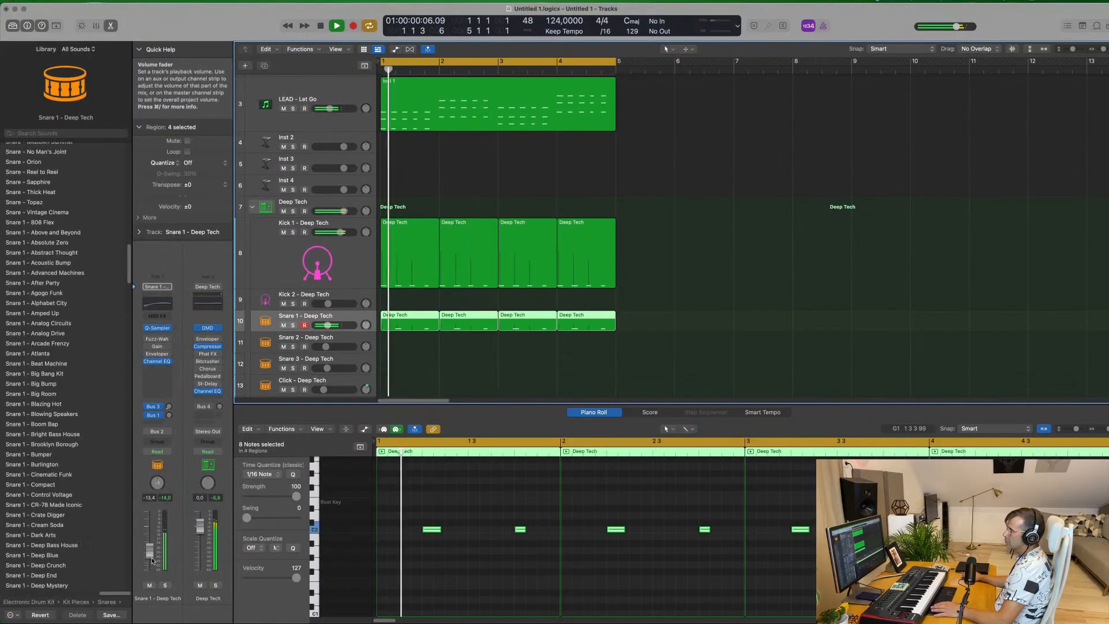
drag(151, 563, 151, 564)
scroll(692, 225, up, 5)
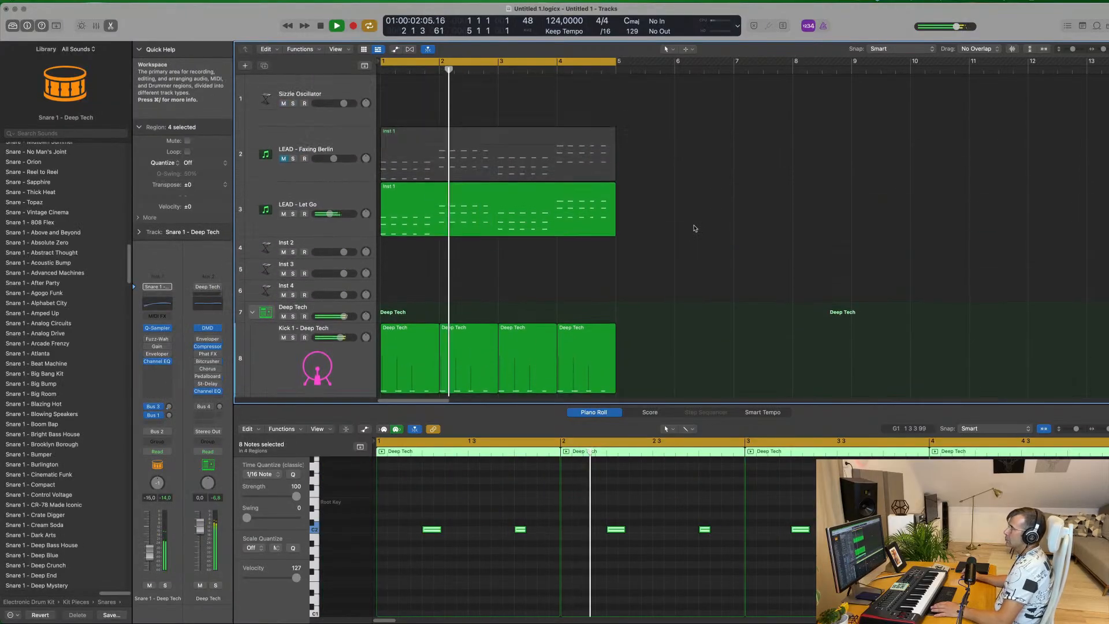
Duplicate the LEAD - Let Go track and clear the chord region copied onto the new track
click(352, 193)
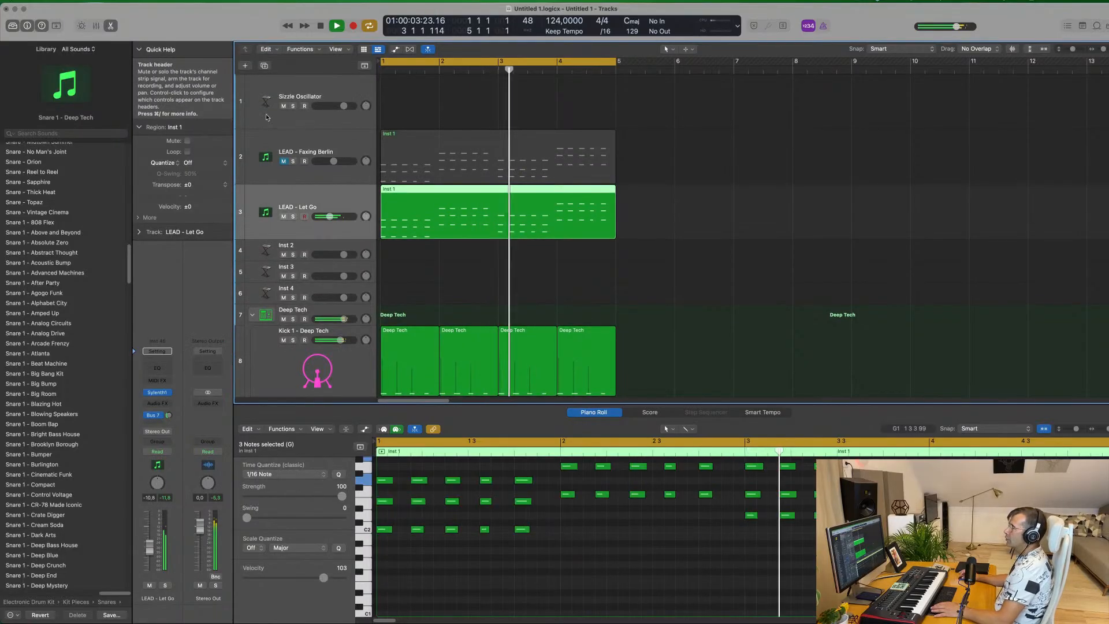
key(super+d)
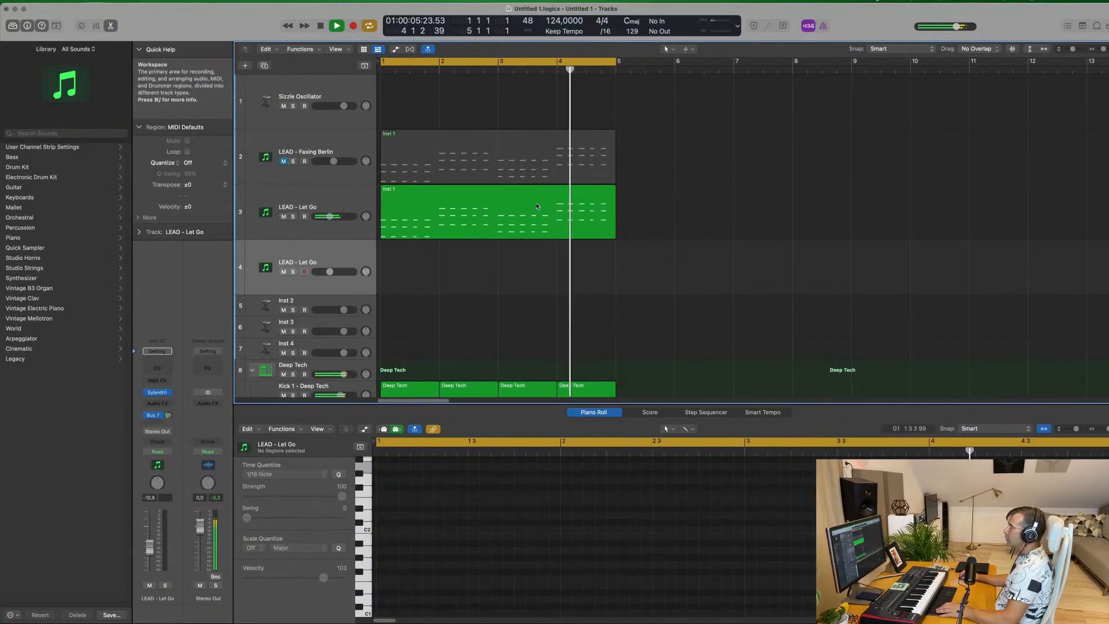
drag(459, 195, 409, 261)
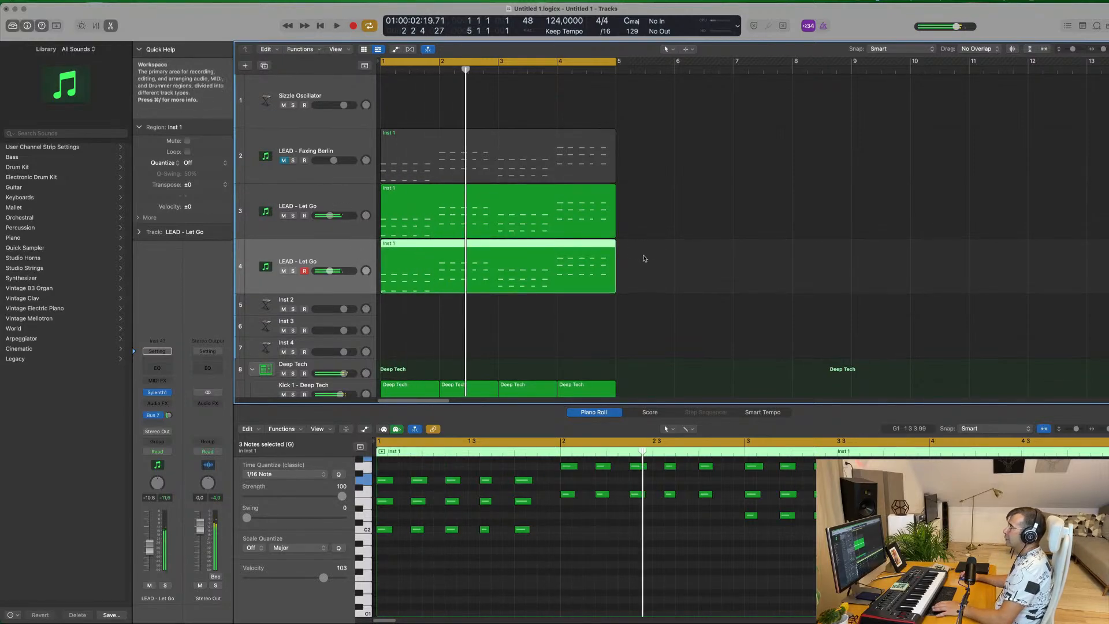
key(Delete)
key(space)
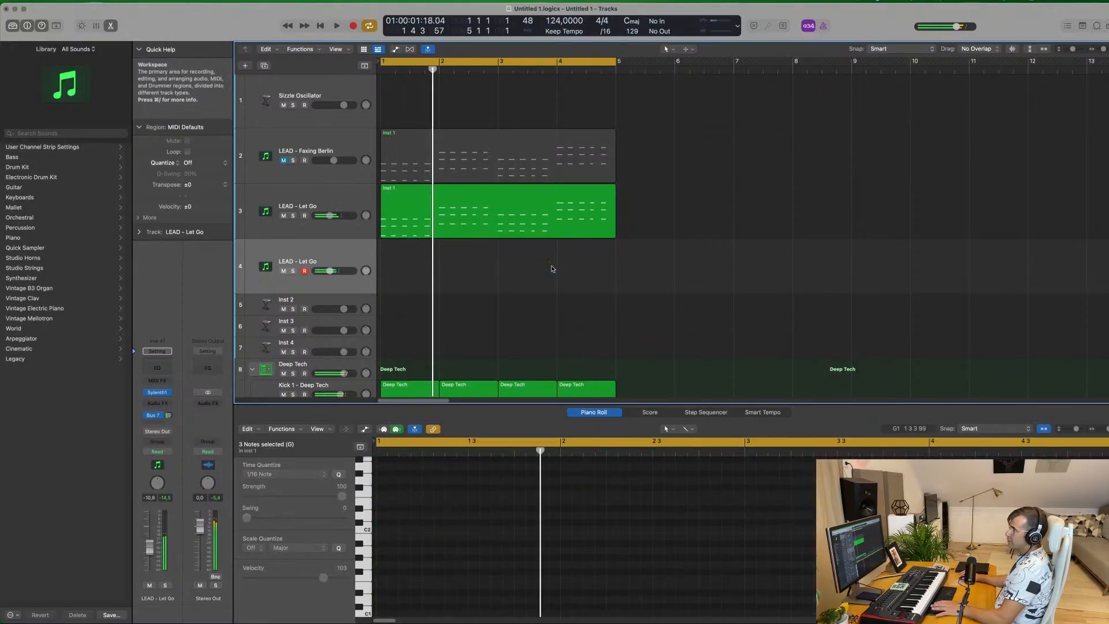
key(space)
key(space)
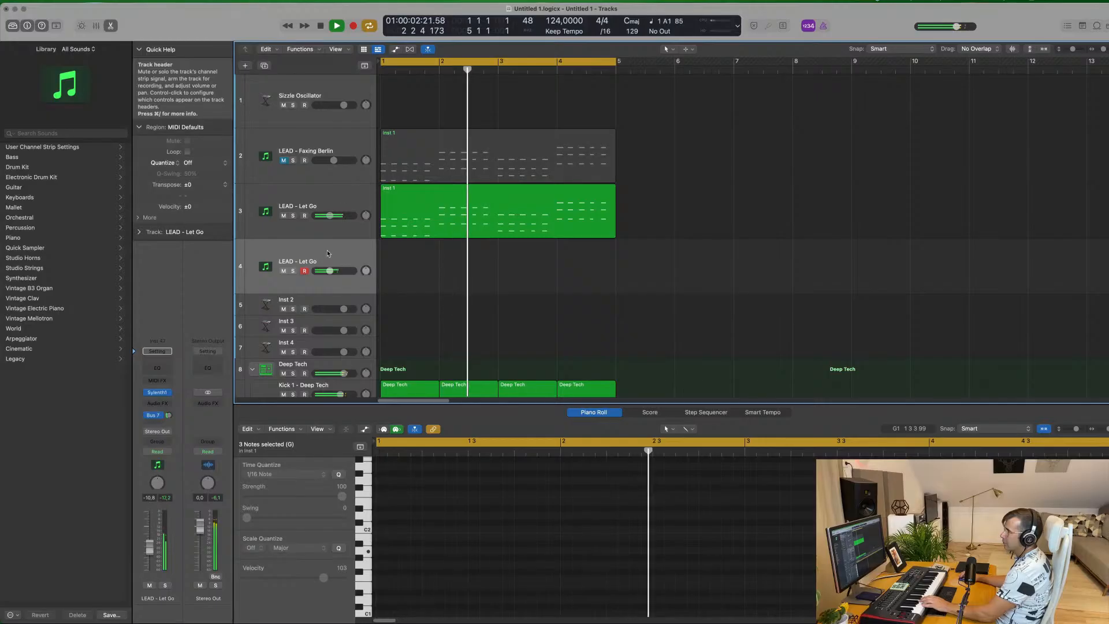
Load the preset 029: BASS - Bass Pad in the new duplicate track's Sylenth1
key(v)
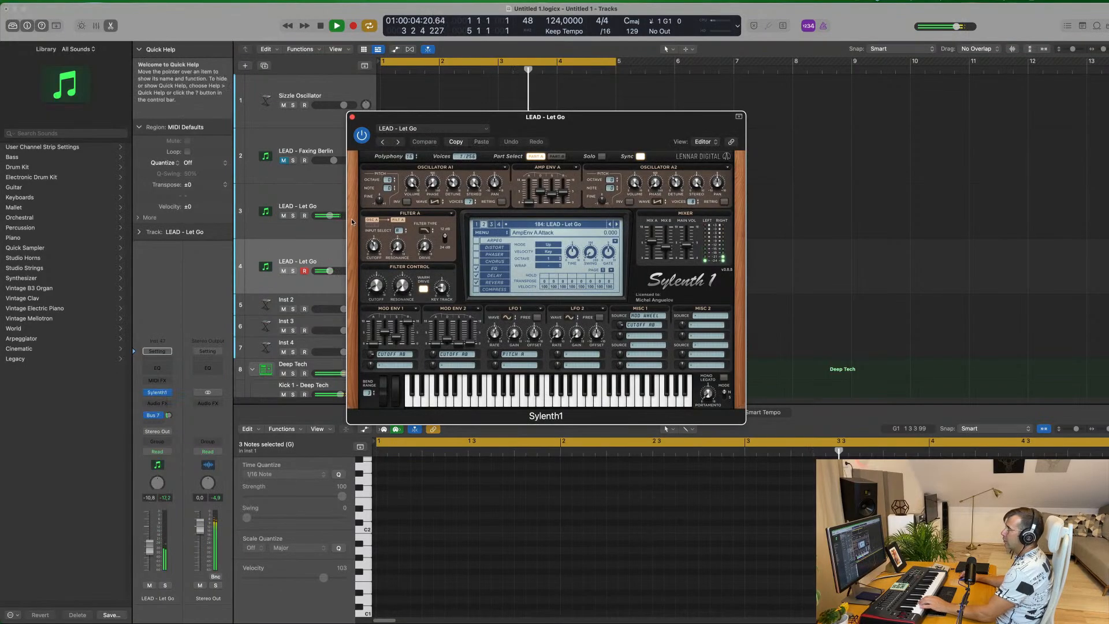
click(553, 226)
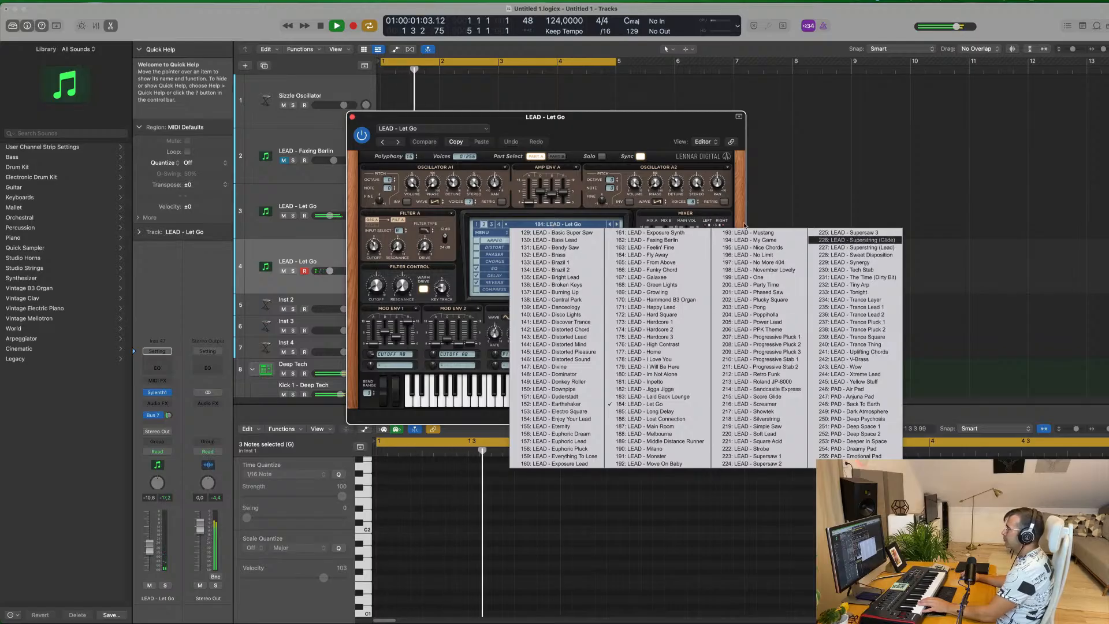
click(476, 225)
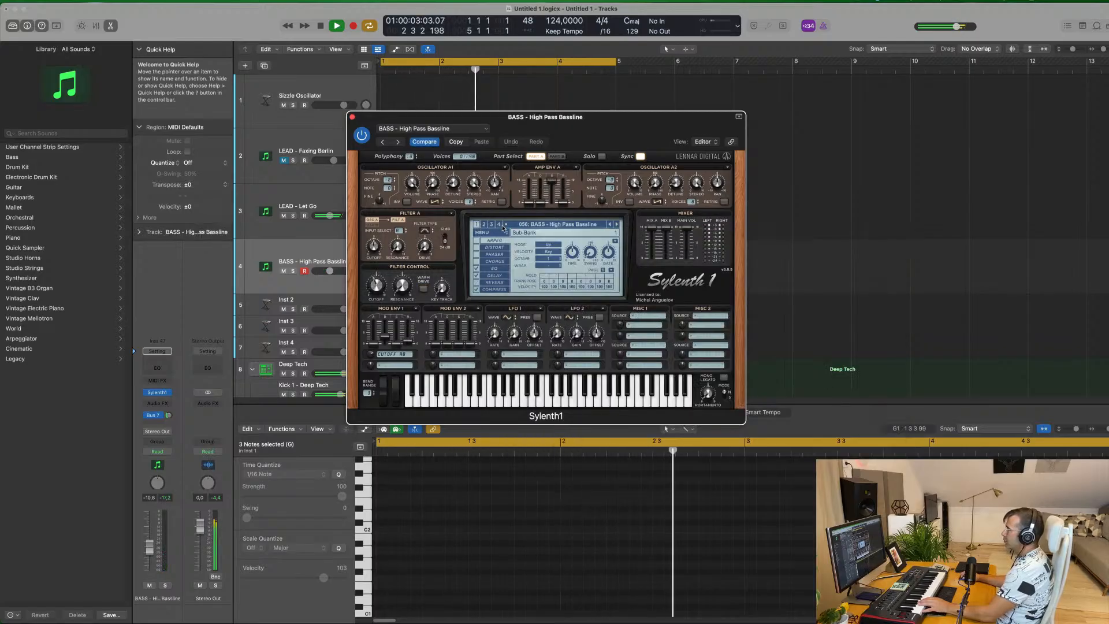
click(528, 225)
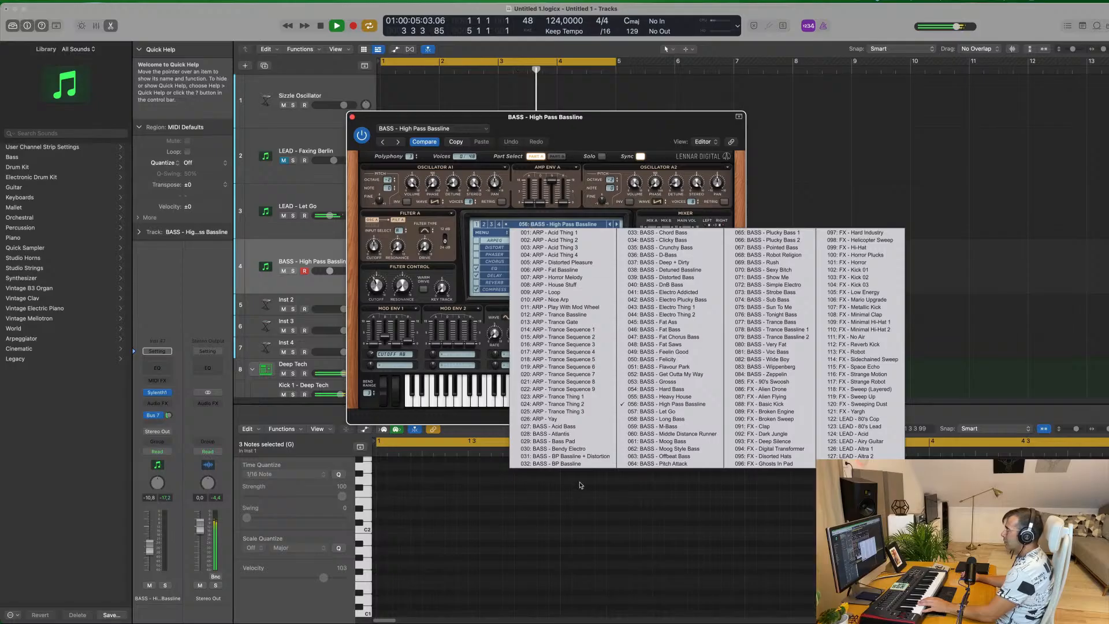
click(573, 442)
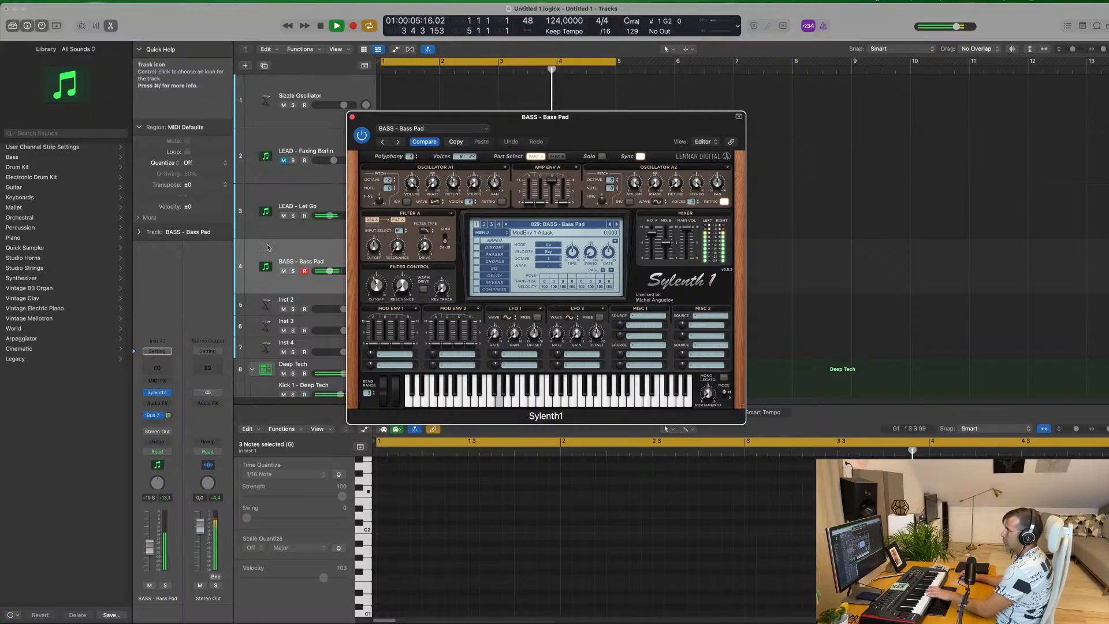
Copy the four-bar chord region from the LEAD - Let Go track onto the Bass Pad track at bar 1
drag(462, 117, 770, 116)
drag(441, 227, 441, 283)
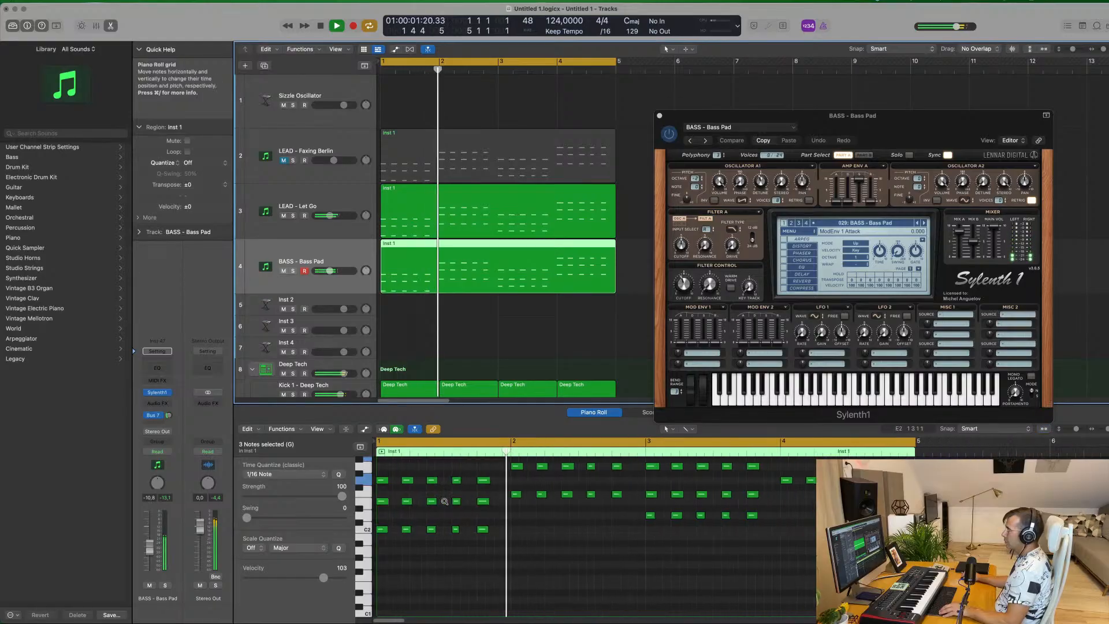
scroll(611, 520, up, 3)
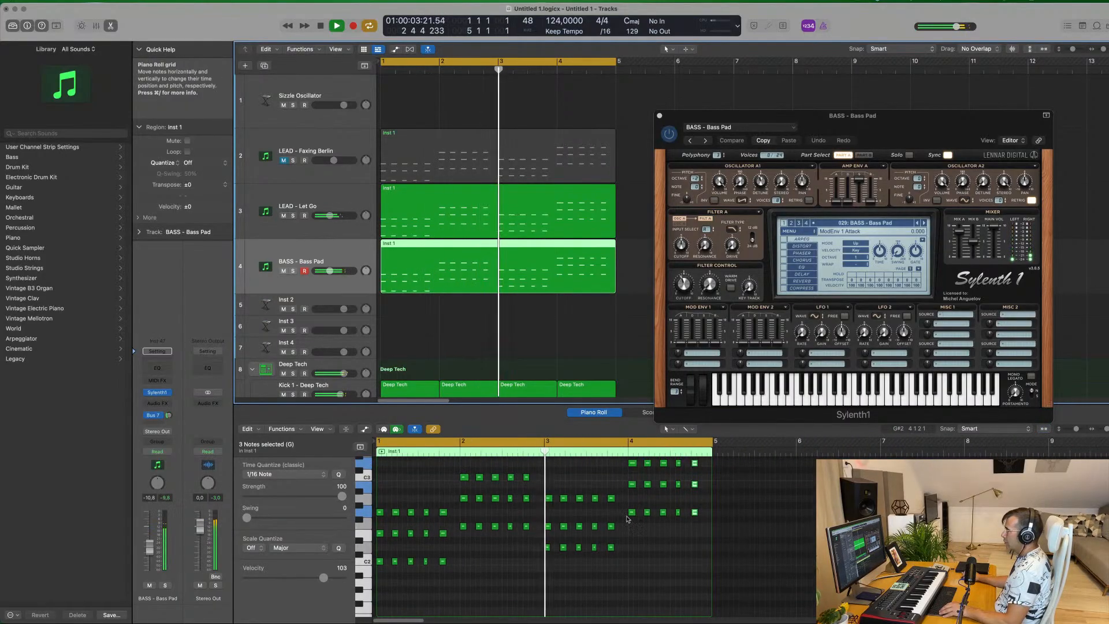
drag(682, 528, 347, 453)
key(Delete)
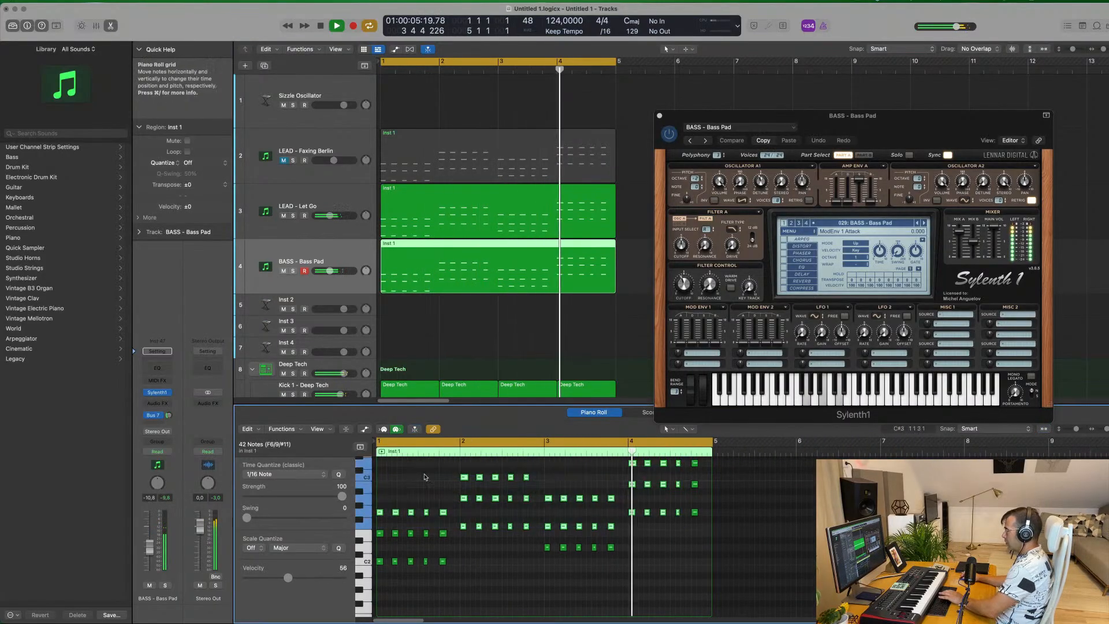
drag(677, 476, 702, 534)
scroll(635, 524, down, 3)
scroll(637, 520, up, 2)
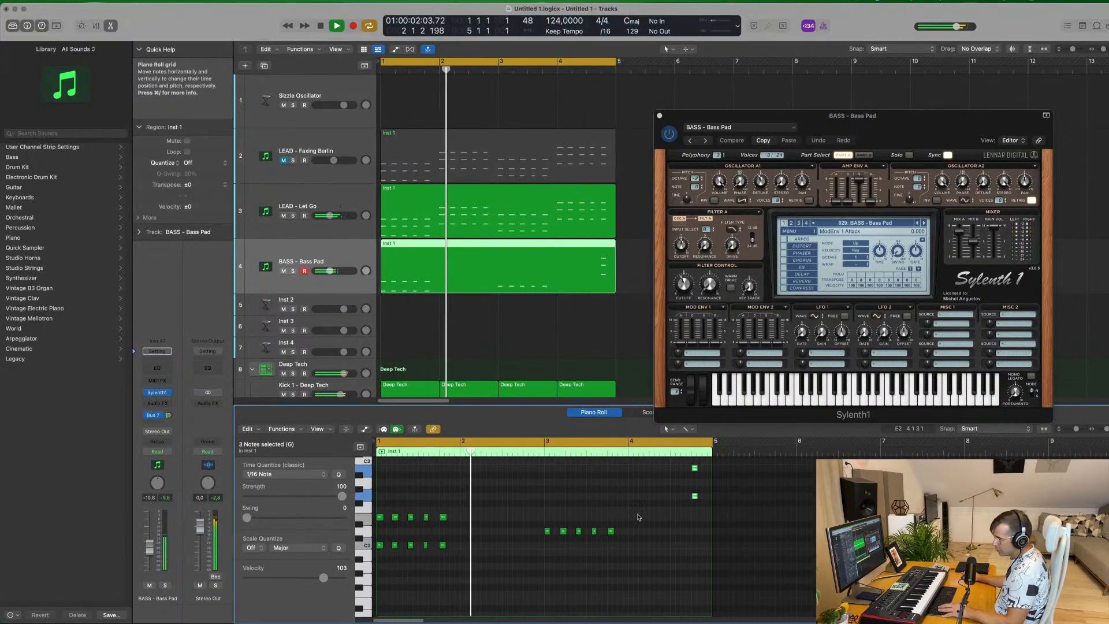
key(super+z)
scroll(649, 506, up, 3)
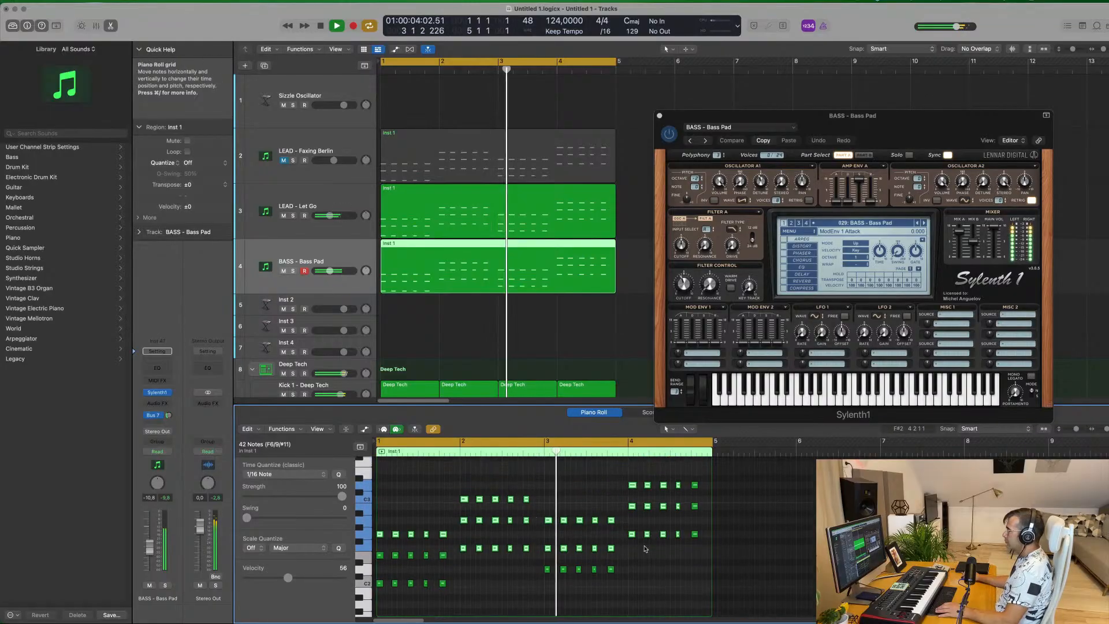
click(647, 552)
drag(704, 545, 547, 487)
key(Delete)
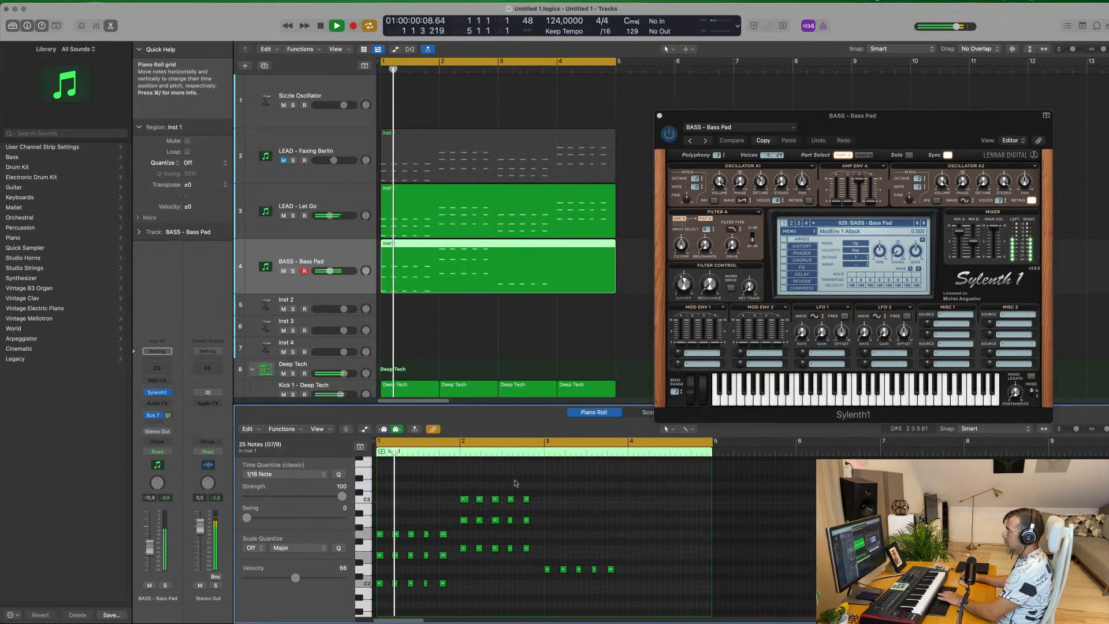
drag(444, 490, 549, 524)
key(Delete)
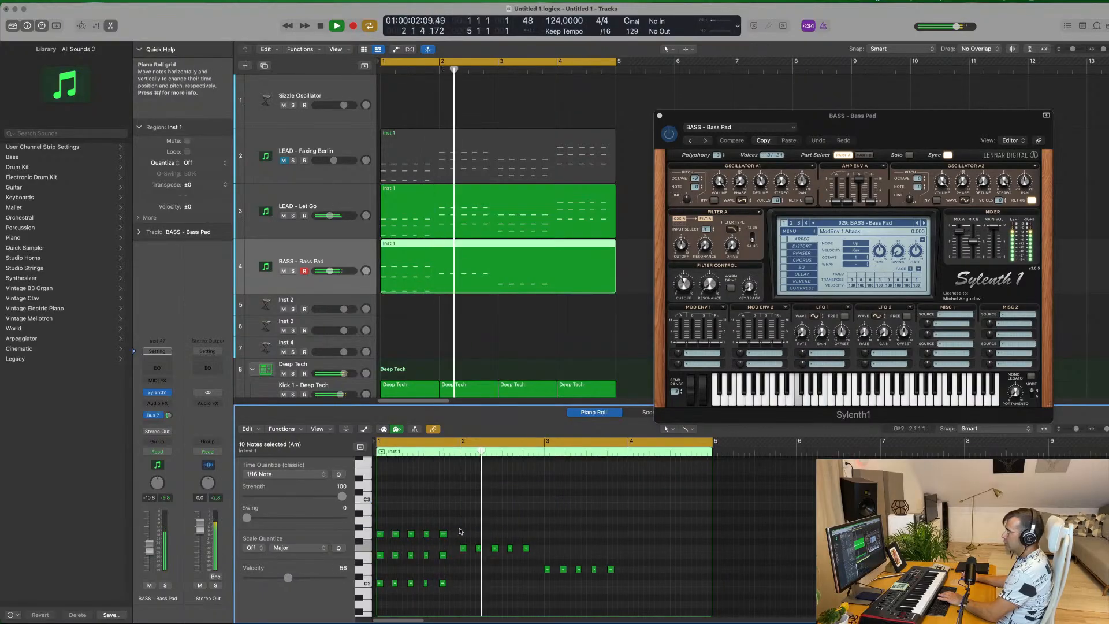
drag(423, 556, 477, 595)
key(Delete)
key(Delete)
drag(474, 541, 538, 559)
key(Delete)
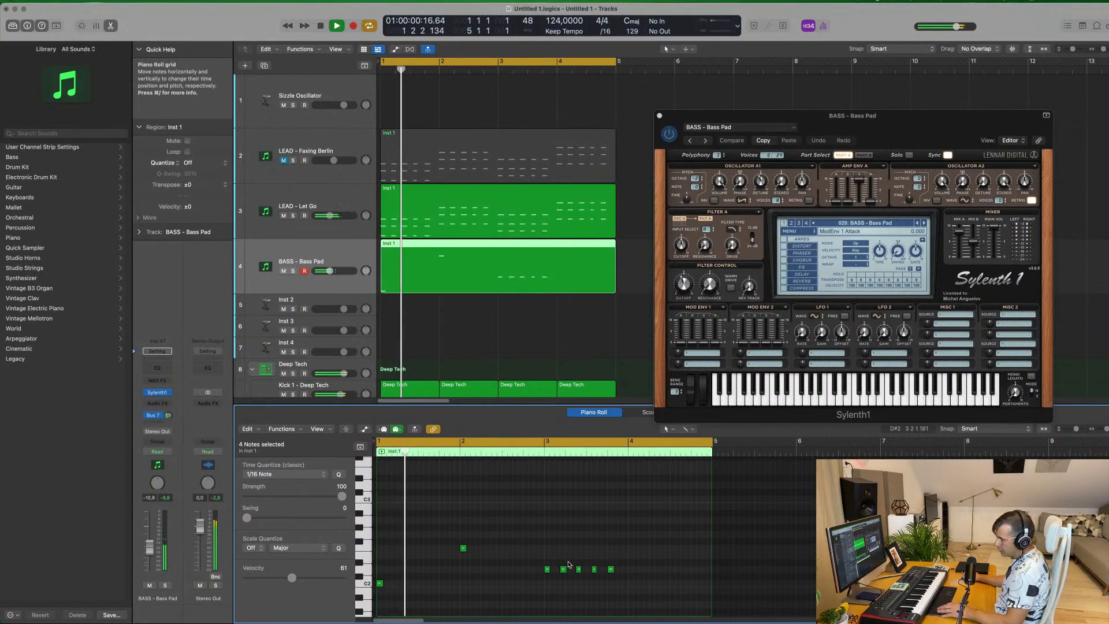
key(super+z)
key(super+z)
key(super+z)
key(super+z)
key(super+z)
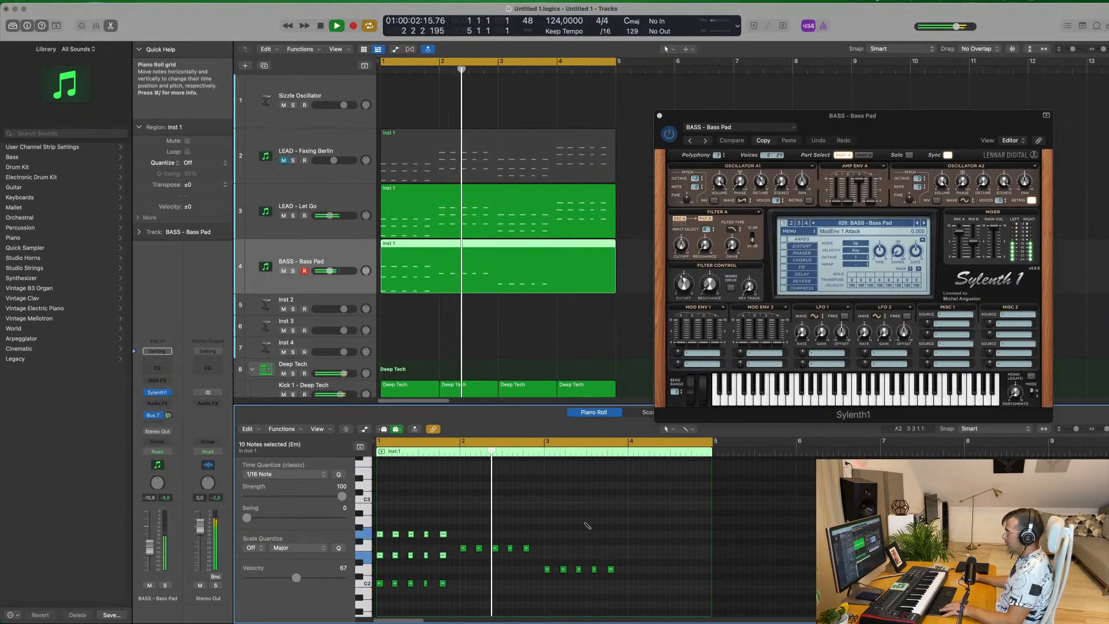
Delete the upper chord notes in the Bass Pad region, keeping only the lowest note of each chord in all four bars
drag(613, 477, 710, 523)
key(Delete)
drag(541, 508, 624, 558)
key(Delete)
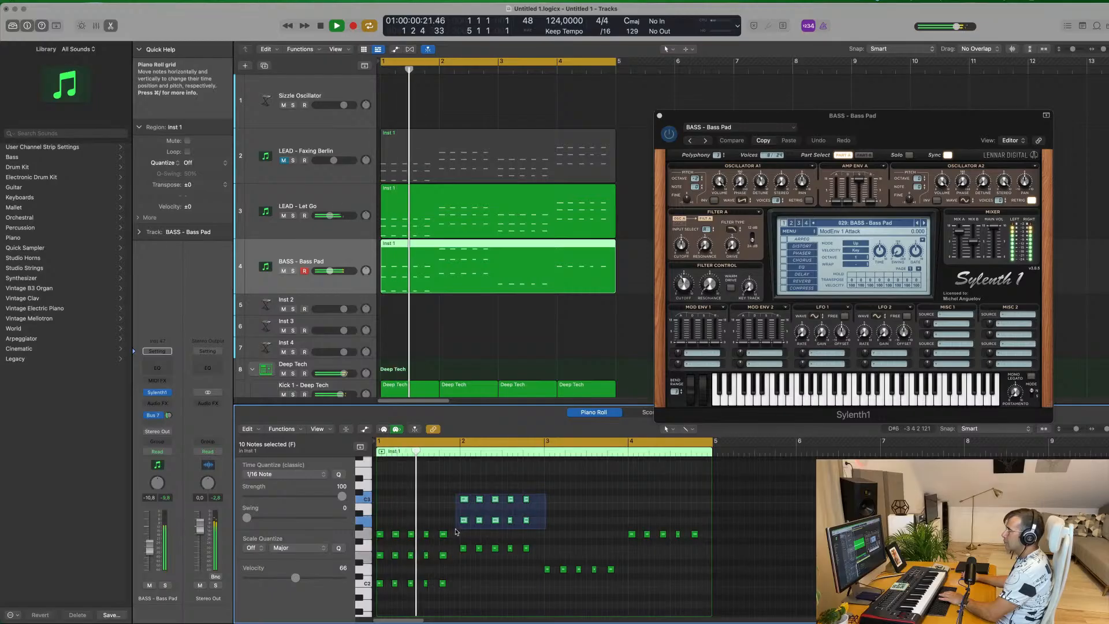
key(Delete)
drag(449, 525, 472, 592)
key(Delete)
Remove the repeated bass notes in bars 1 and 2 and lengthen each bar's first note to fill the bar
key(space)
key(Delete)
drag(382, 584, 461, 588)
drag(546, 543, 480, 552)
key(Delete)
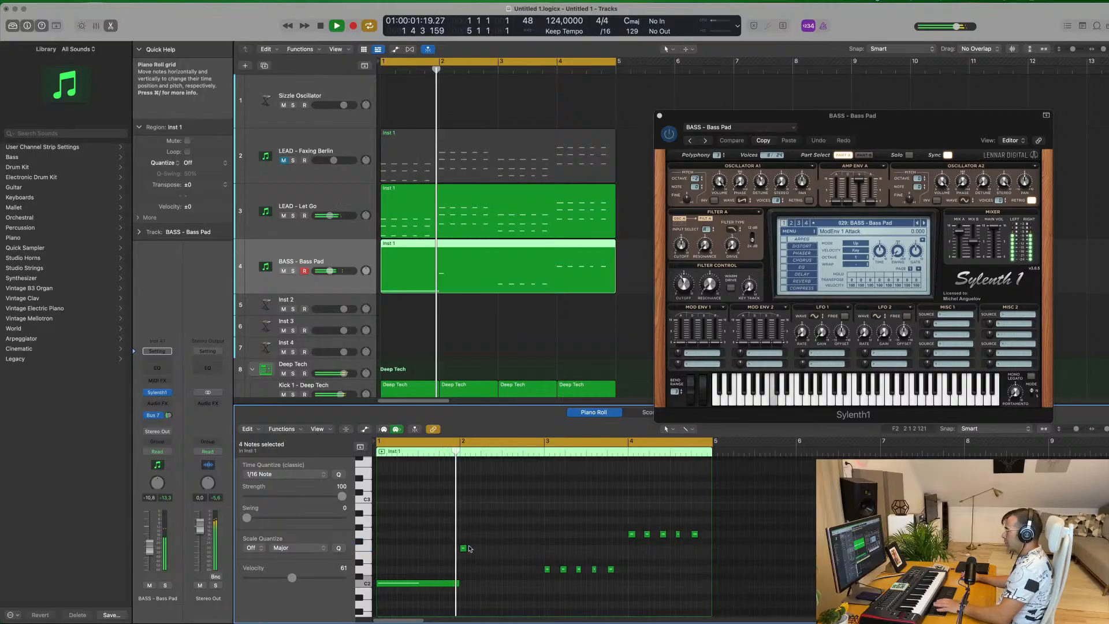
drag(466, 547, 544, 548)
Reduce bars 3 and 4 of the Bass Pad region to one sustained note each, lasting the full bar
mouse_move(628, 565)
mouse_down()
mouse_move(579, 572)
mouse_move(627, 570)
mouse_up()
key(Delete)
mouse_move(706, 537)
mouse_down()
mouse_move(637, 544)
mouse_move(635, 535)
mouse_move(711, 539)
mouse_up()
key(Delete)
Raise the BASS - Bass Pad track's volume to about -9.4 dB and replay the loop
drag(895, 126, 962, 138)
key(space)
drag(150, 547, 150, 544)
key(space)
key(space)
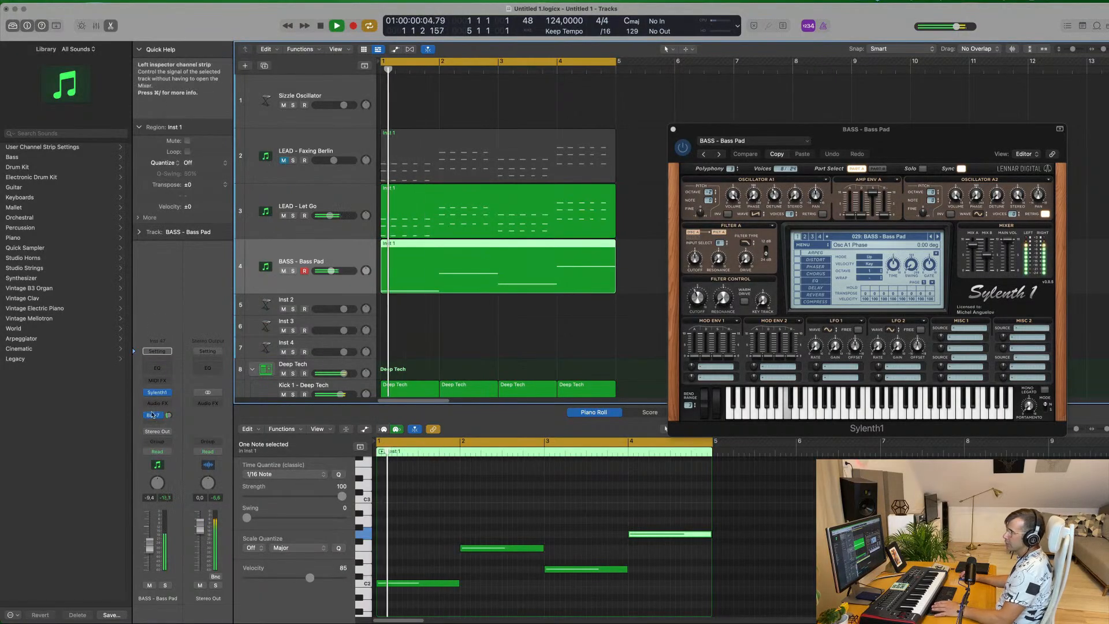
Insert a stereo Compressor on the Bass Pad track and set its side chain to Kick 1 - Deep Tech (Inst 5)
click(158, 404)
mouse_move(174, 427)
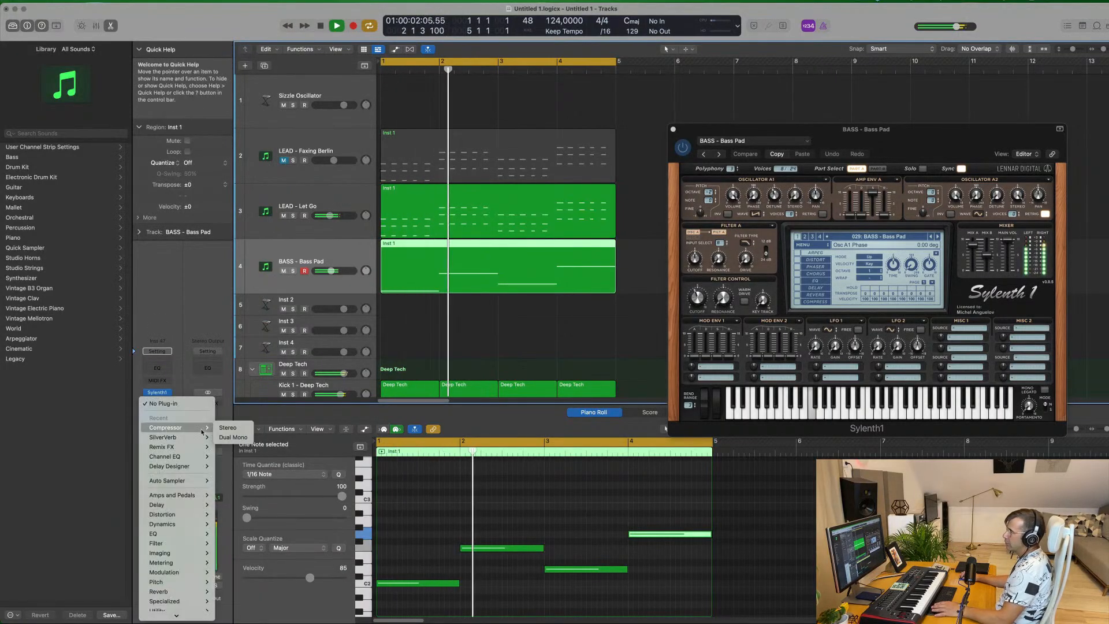
click(229, 428)
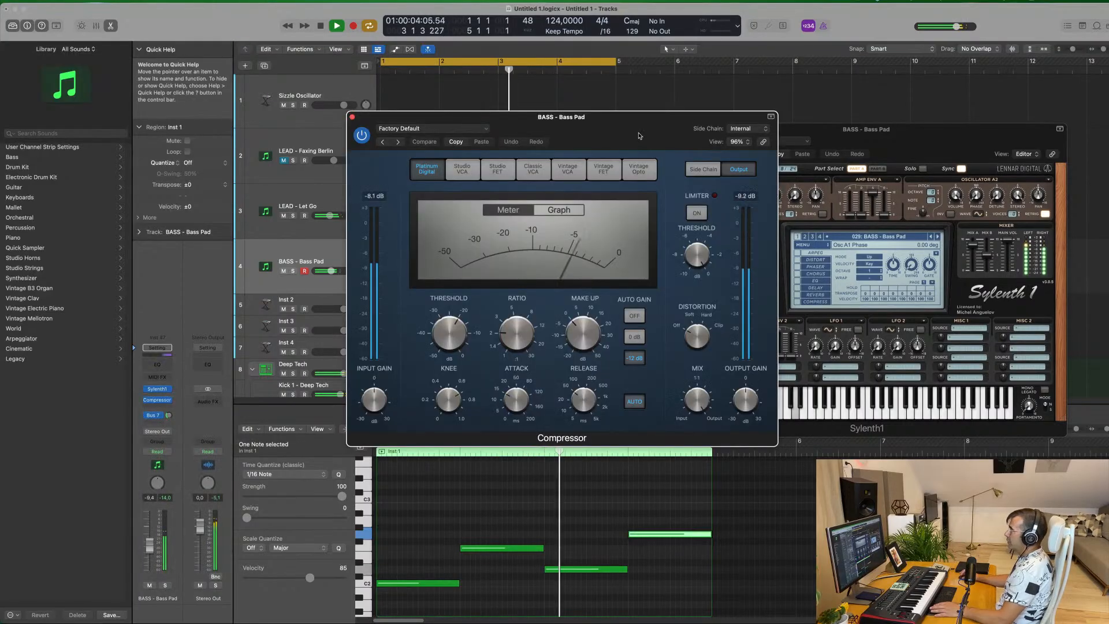
click(748, 128)
mouse_move(749, 155)
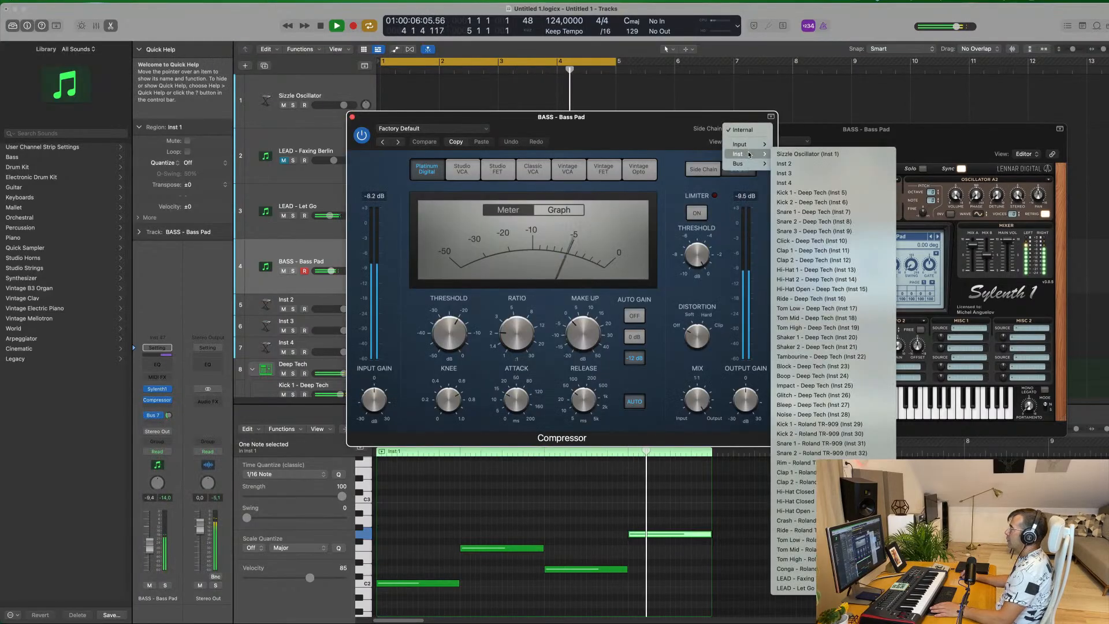
click(809, 193)
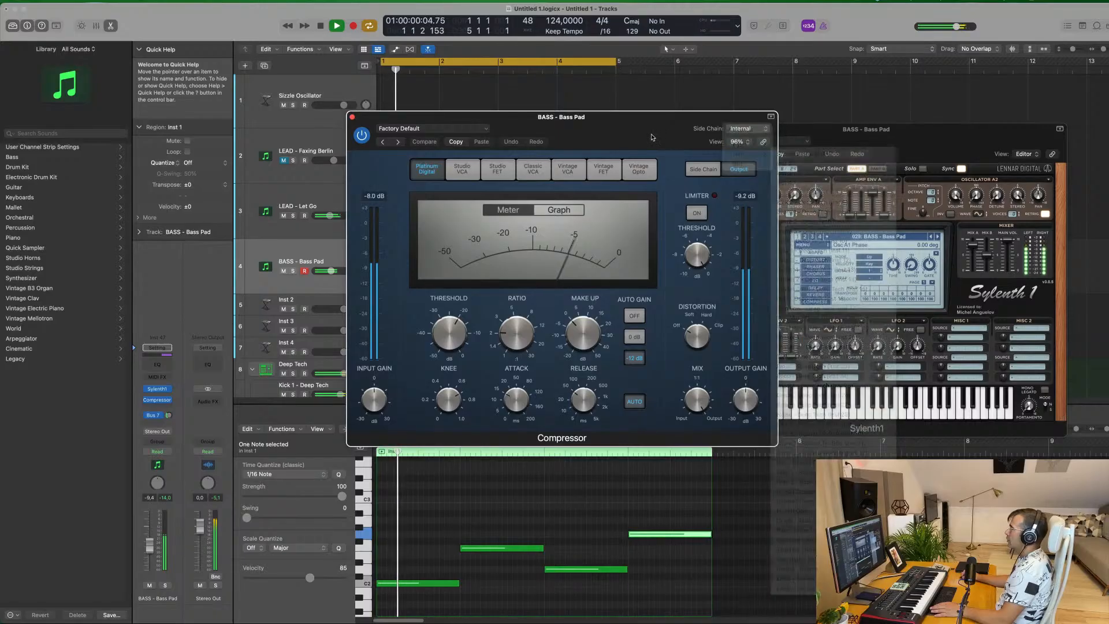
drag(631, 129, 682, 126)
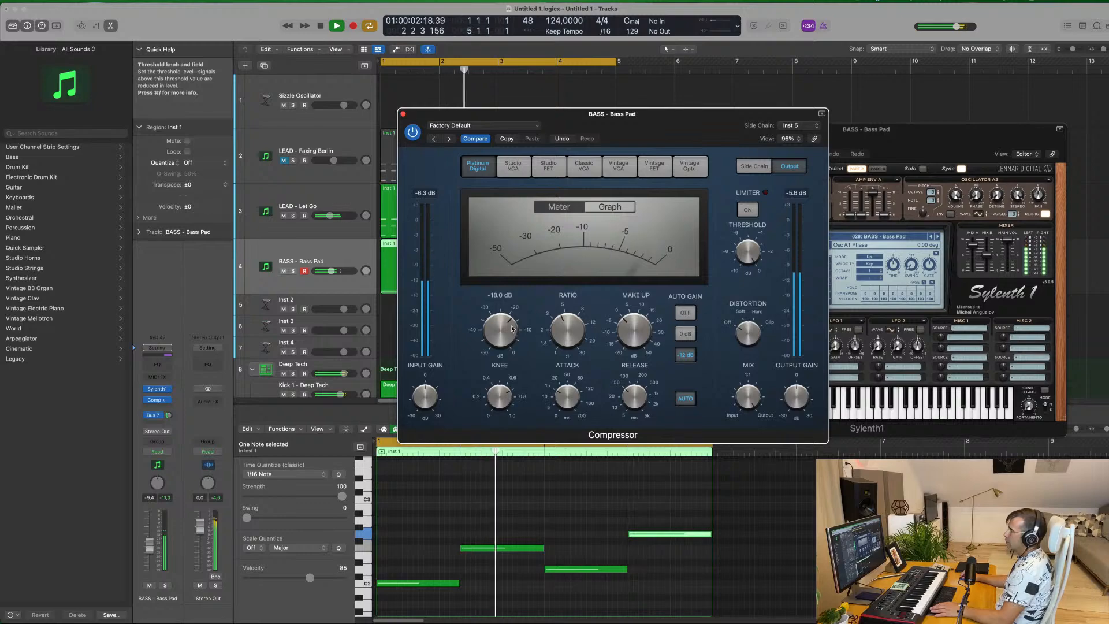
click(403, 113)
Lower the Snare 1 - Deep Tech track's volume to about -16.6 dB and close the Bass Pad synth window
scroll(370, 247, down, 5)
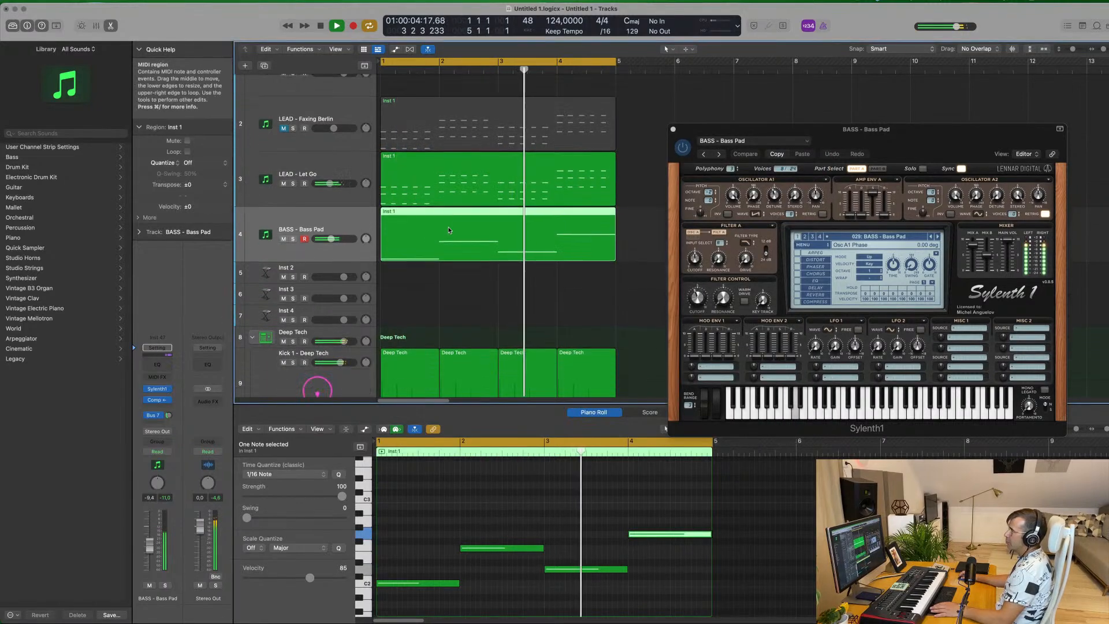
click(347, 254)
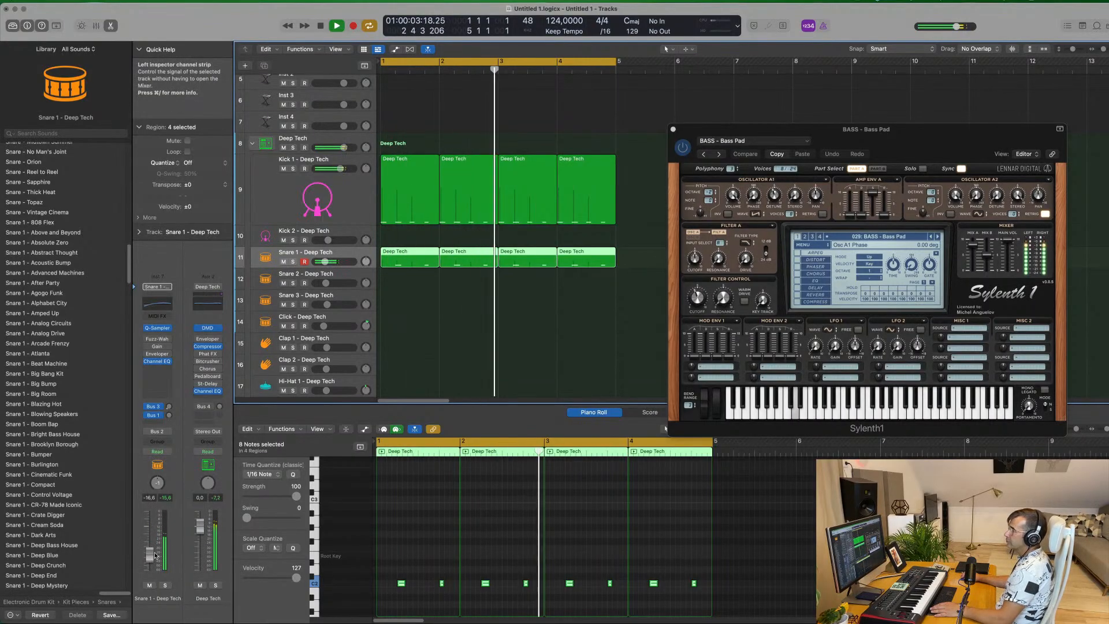
click(673, 130)
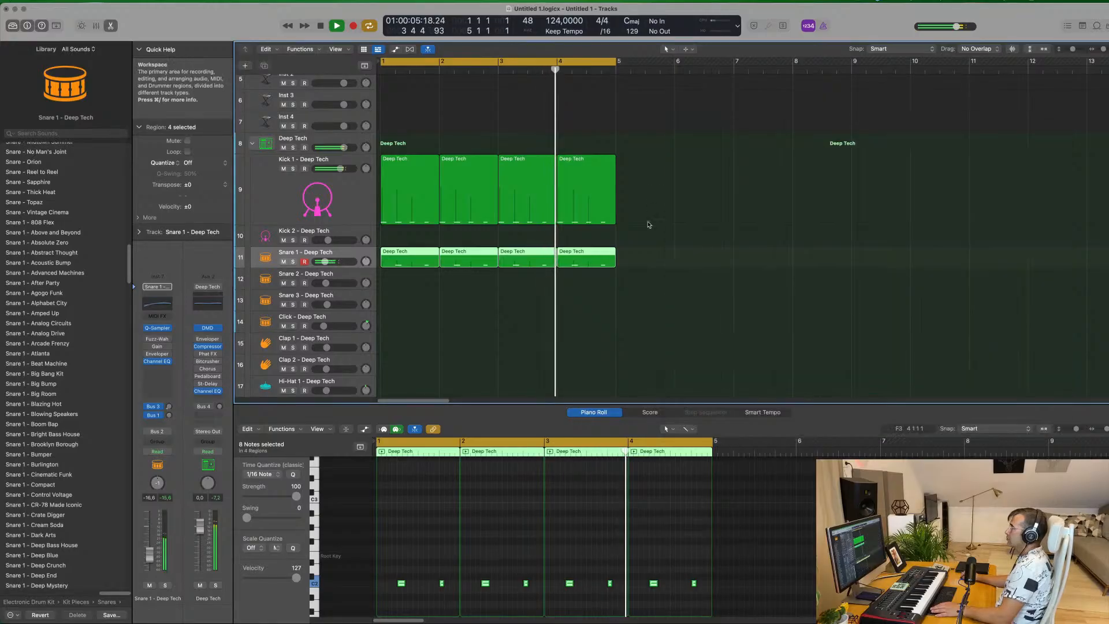
Repeat all lead, bass pad, kick and snare regions so the arrangement extends from bar 1 through bar 16
scroll(649, 224, up, 5)
scroll(656, 230, down, 1)
scroll(656, 230, up, 3)
scroll(636, 224, down, 4)
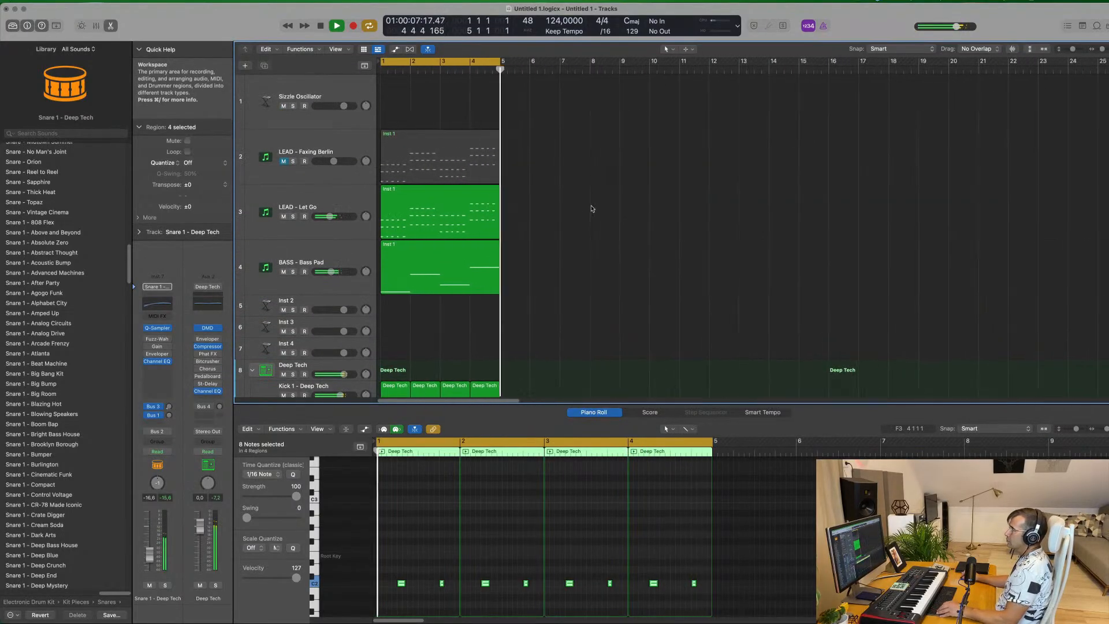
key(super+r)
key(super+r)
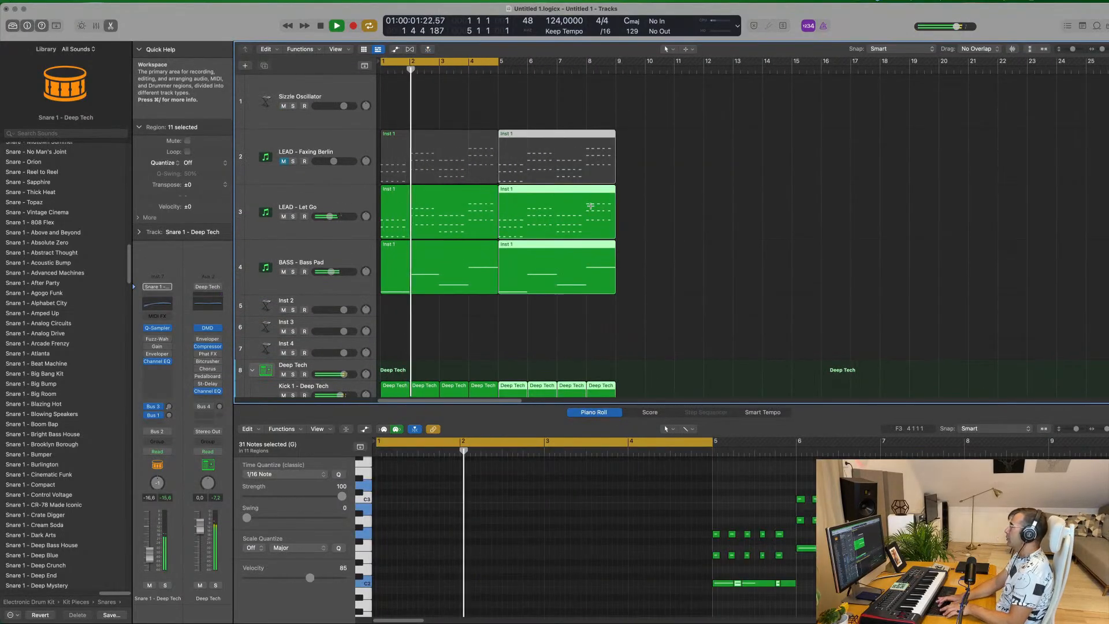
key(super+r)
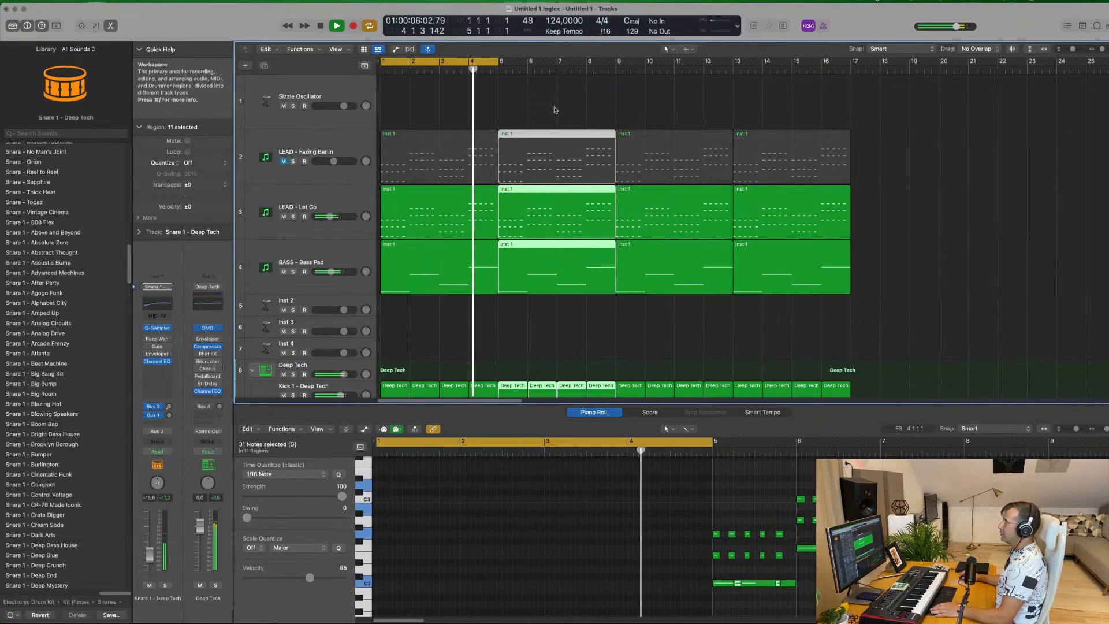
key(space)
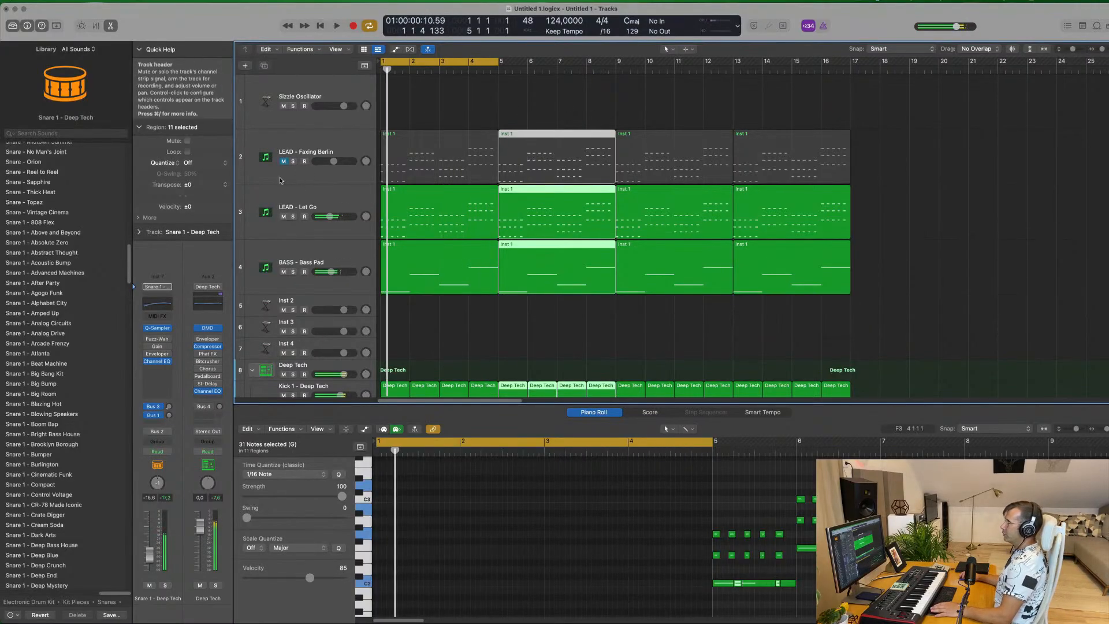
Unmute the LEAD - Faxing Berlin track, set its volume to about -11.6 dB against the loop, and mute it again
click(281, 173)
key(space)
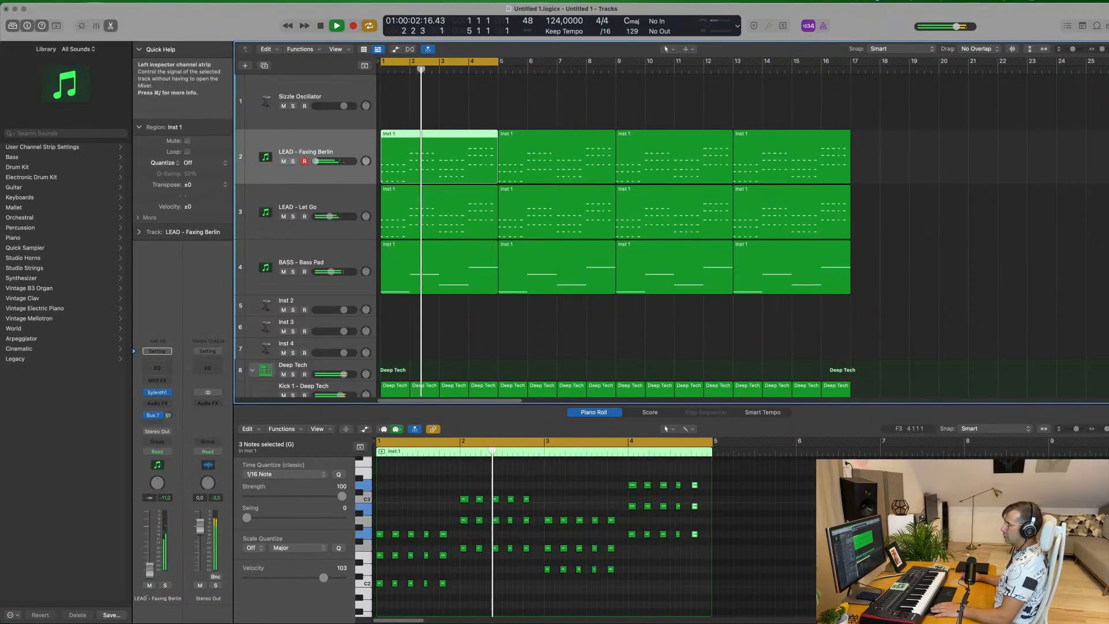
key(Return)
drag(147, 563, 151, 546)
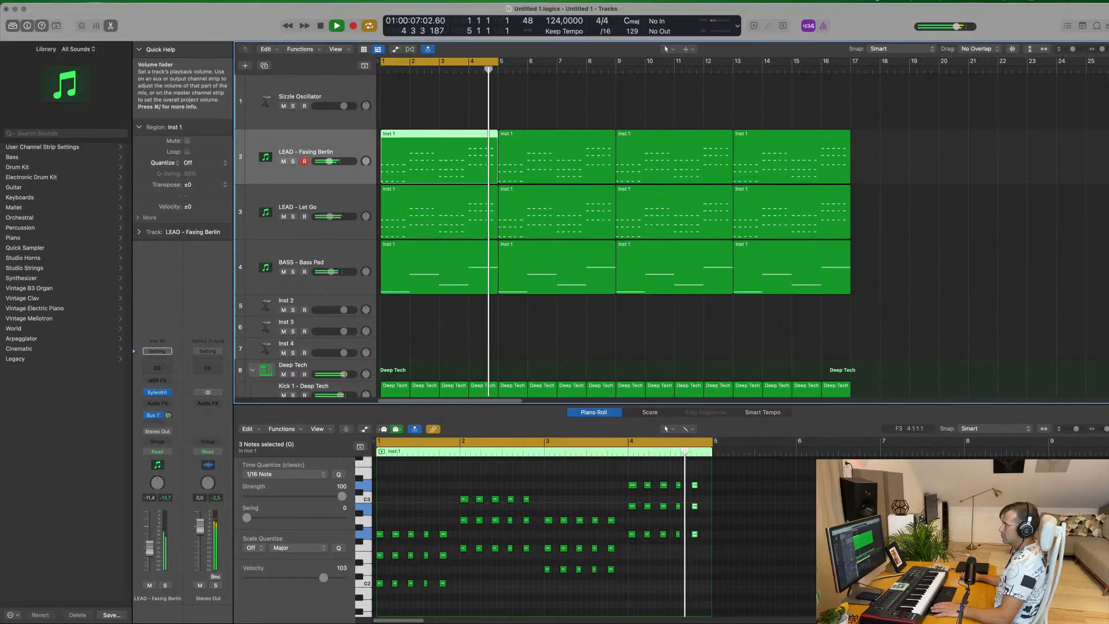
click(150, 585)
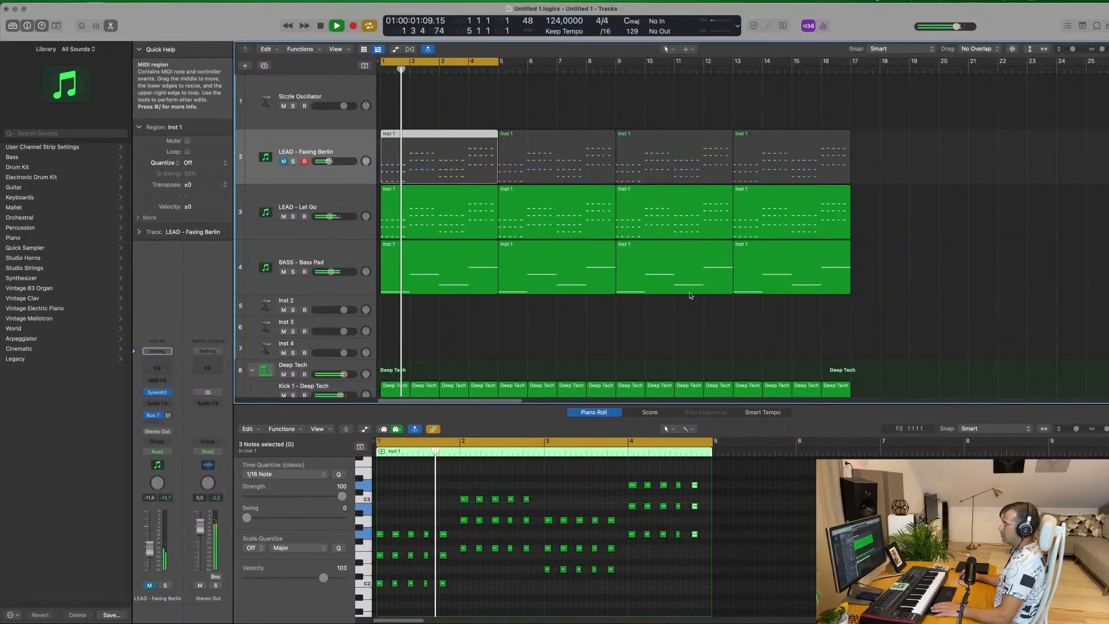
Raise the BASS - Bass Pad volume to about -8.0 dB and lower Snare 1 - Deep Tech to about -20.5 dB
click(332, 260)
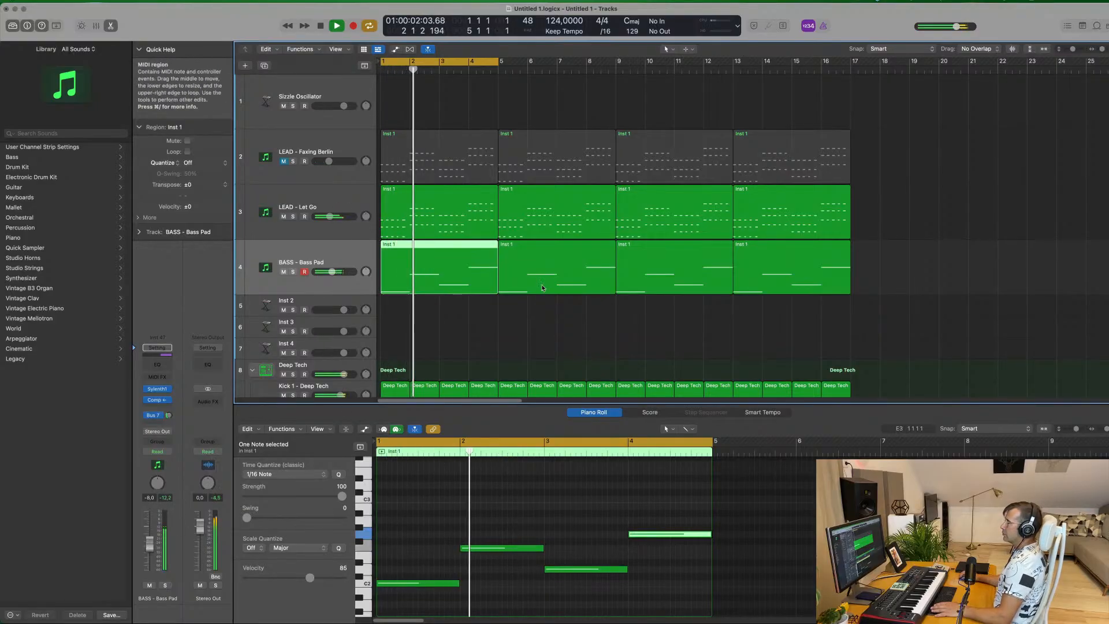
scroll(472, 319, down, 3)
scroll(472, 319, down, 3)
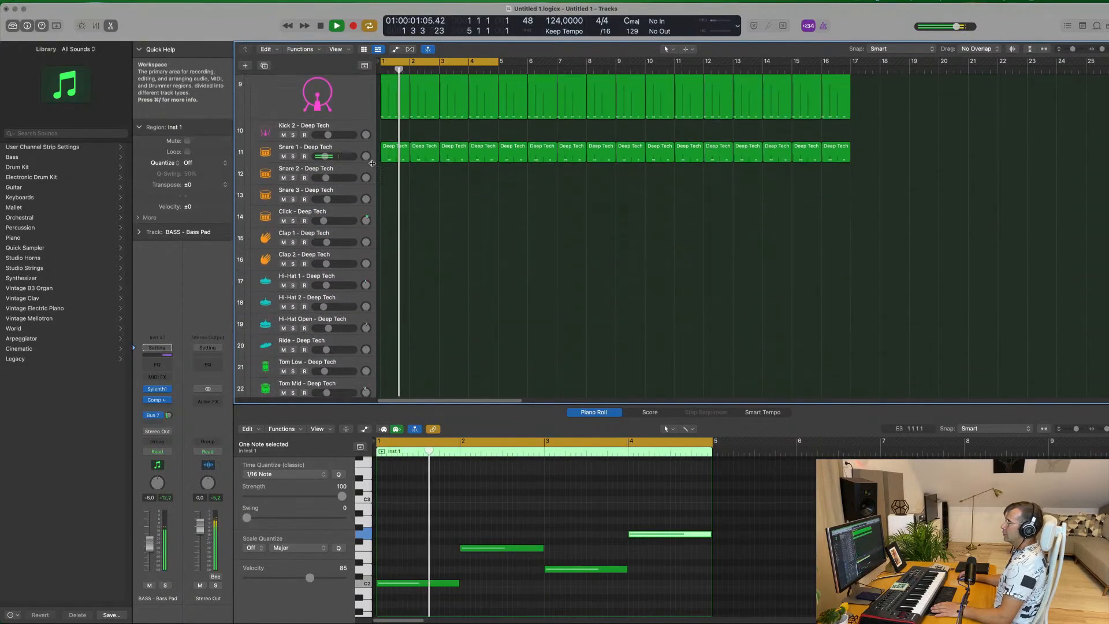
click(349, 149)
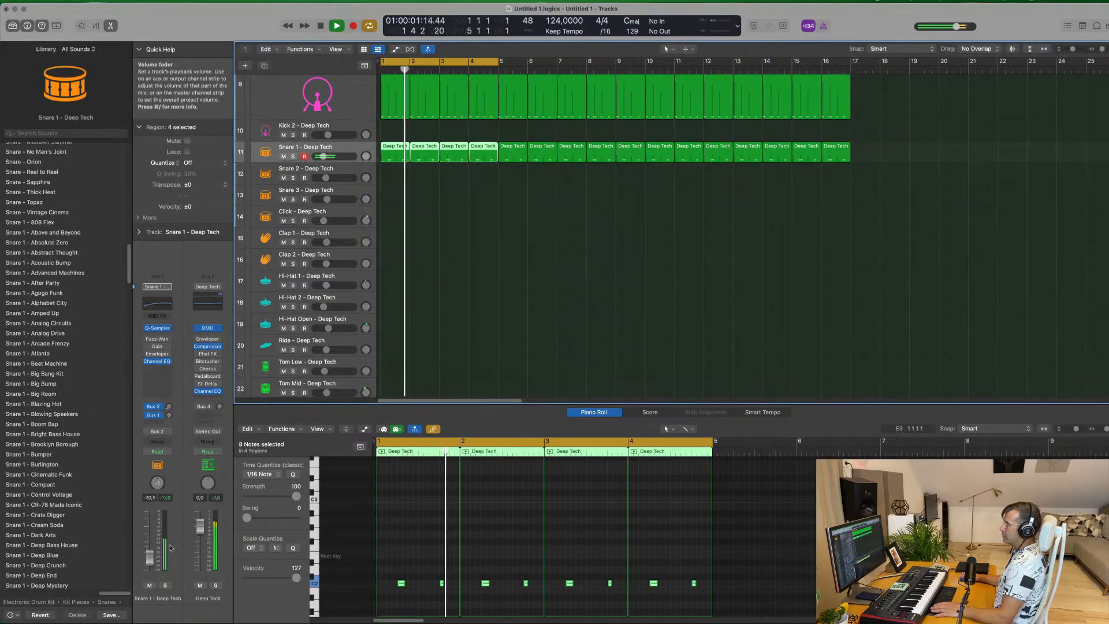
Copy the first Kick 1 region onto the Hi-Hat Open - Deep Tech track at bar 1 and stop playback
click(397, 102)
drag(397, 127, 403, 565)
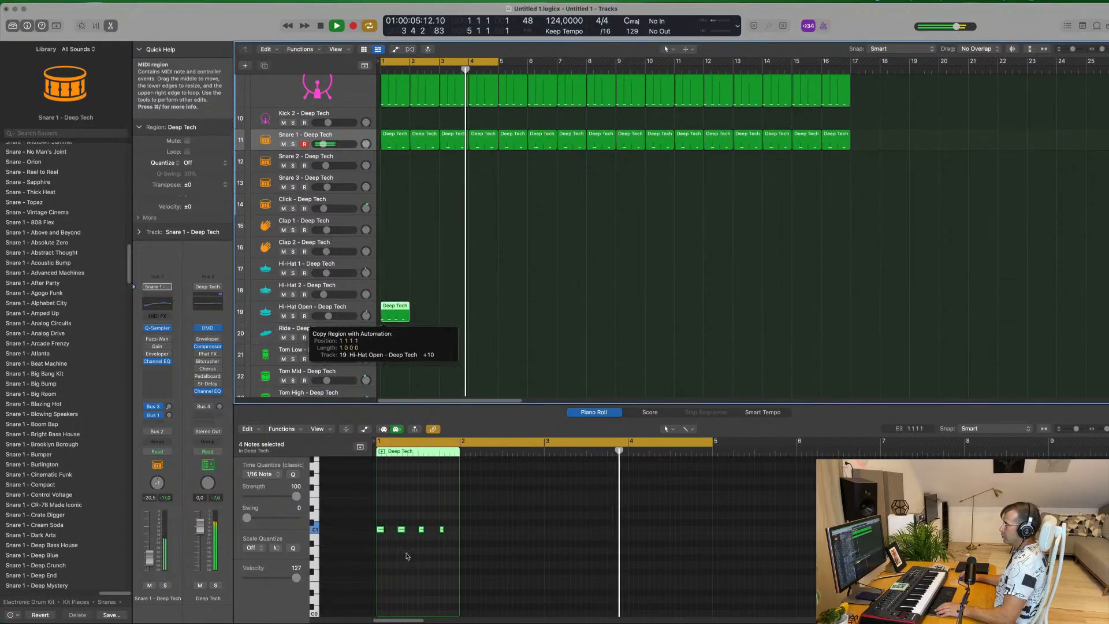
key(space)
Shift all notes in the copied hi-hat region an eighth note later so the first starts at 1 1 3 1
click(355, 545)
key(super+a)
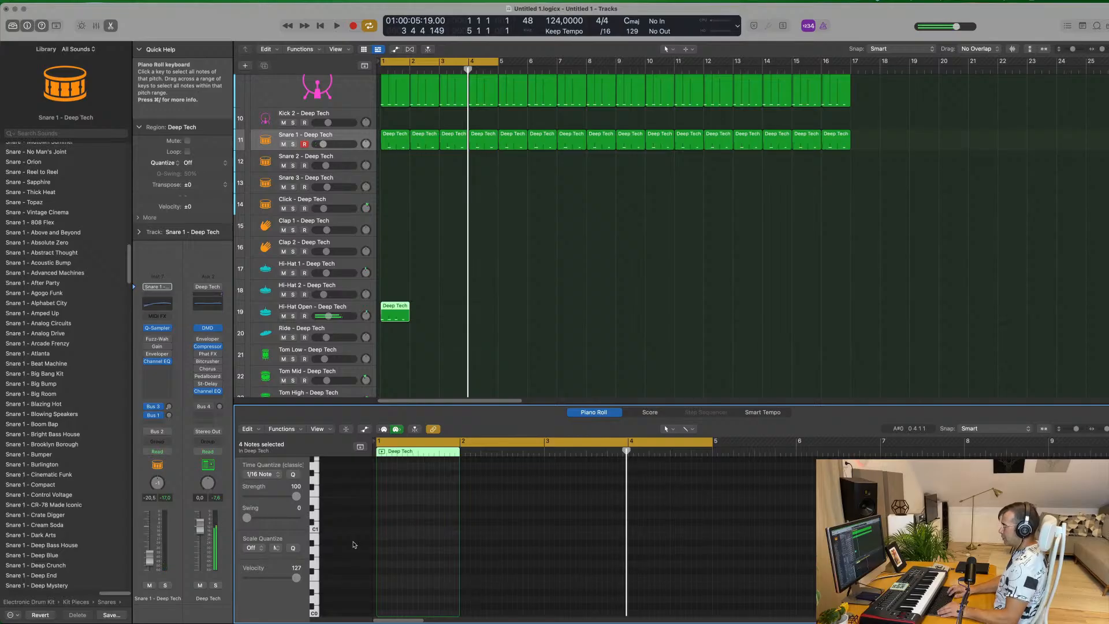
scroll(446, 491, up, 7)
scroll(428, 496, right, 3)
scroll(403, 499, left, 3)
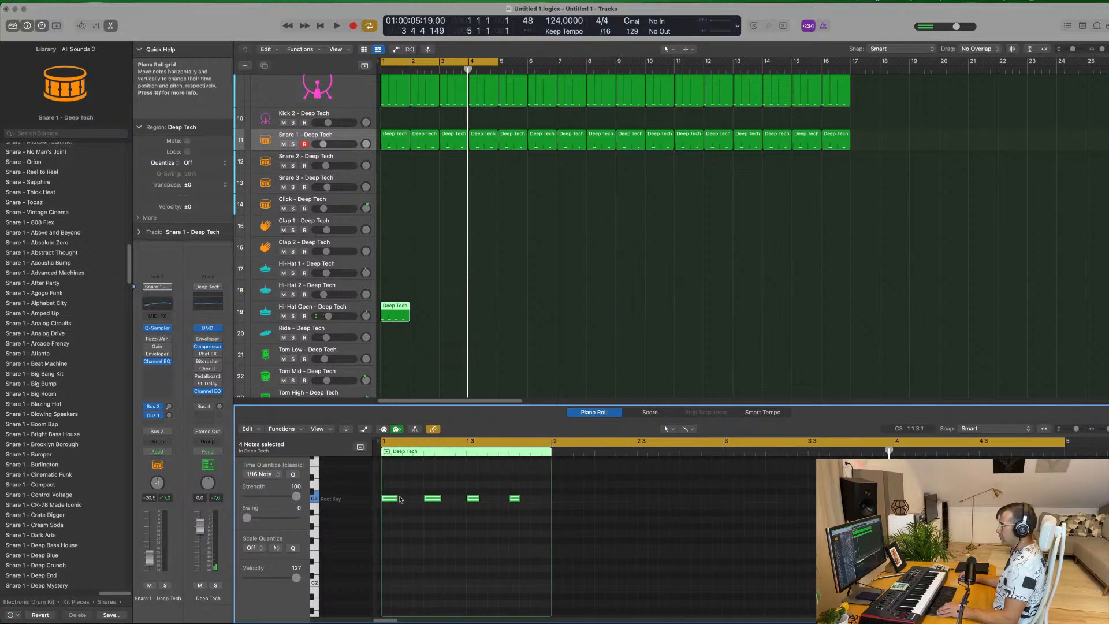
drag(388, 501, 410, 501)
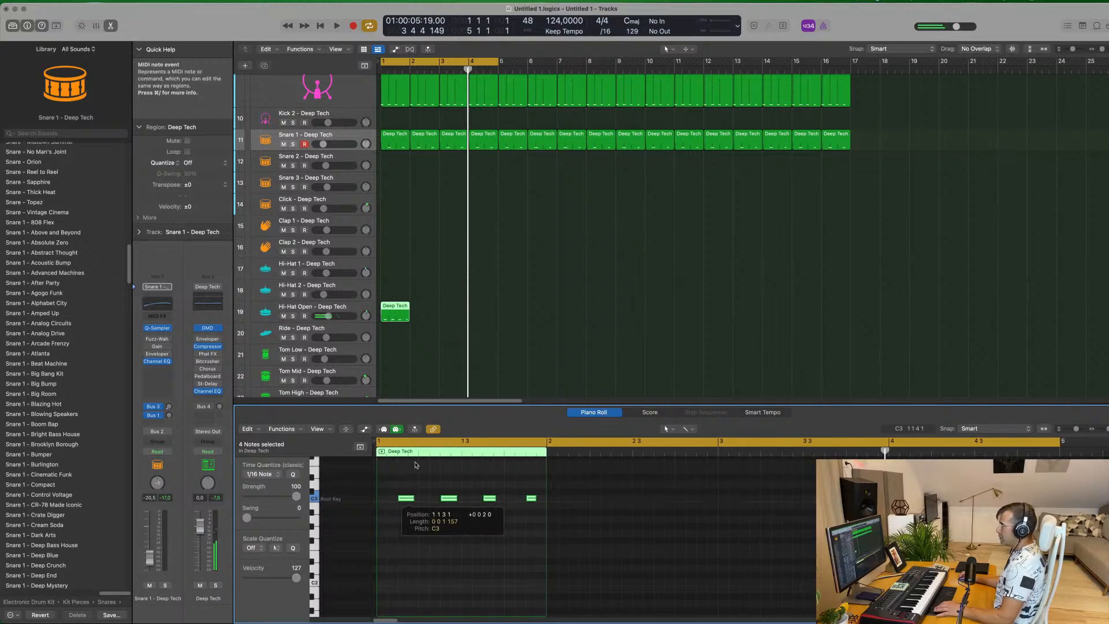
Lower Hi-Hat Open to about -16.4 dB, repeat its one-bar region through bar 16, and delete the excess copies past that
click(269, 312)
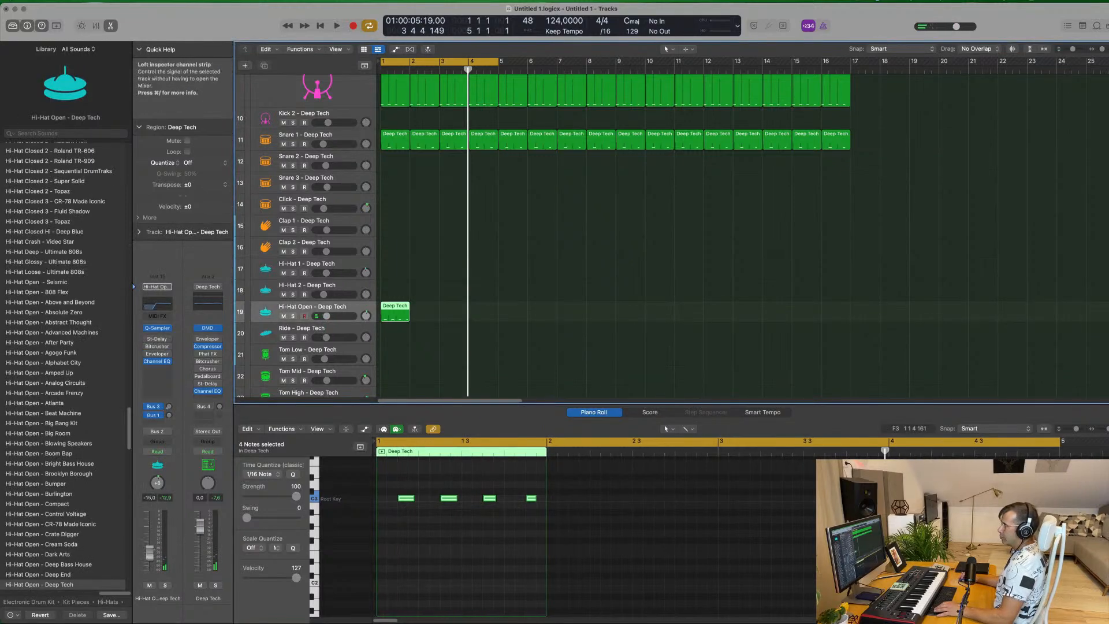
key(space)
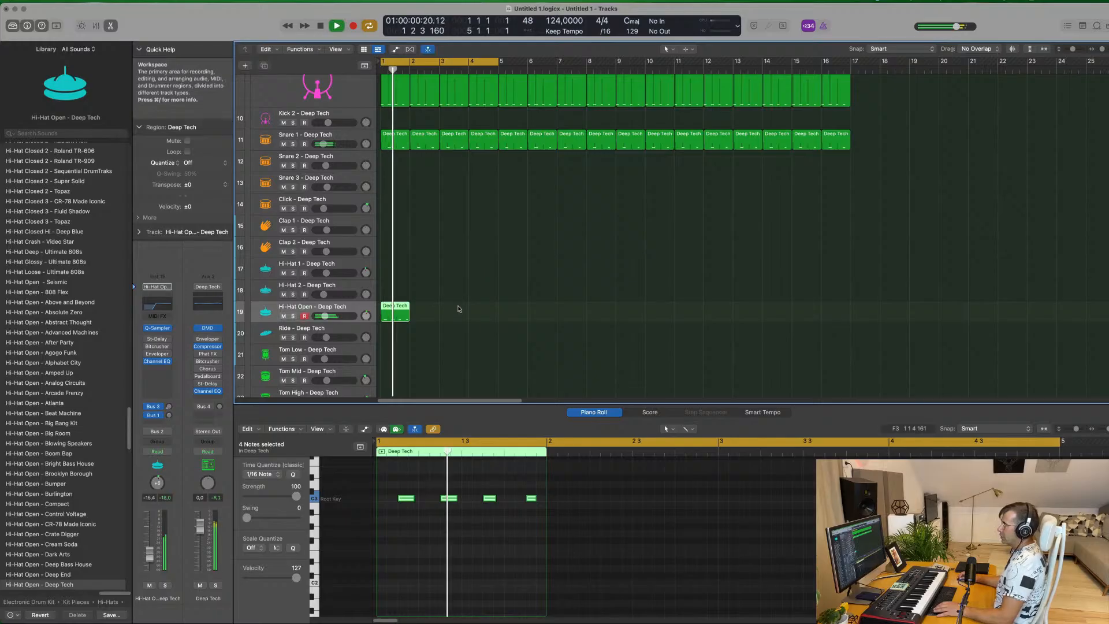
key(super+r)
key(super+r)
key(super+r)
key(super+r)
key(super+r)
drag(667, 305, 396, 314)
key(super+r)
key(super+r)
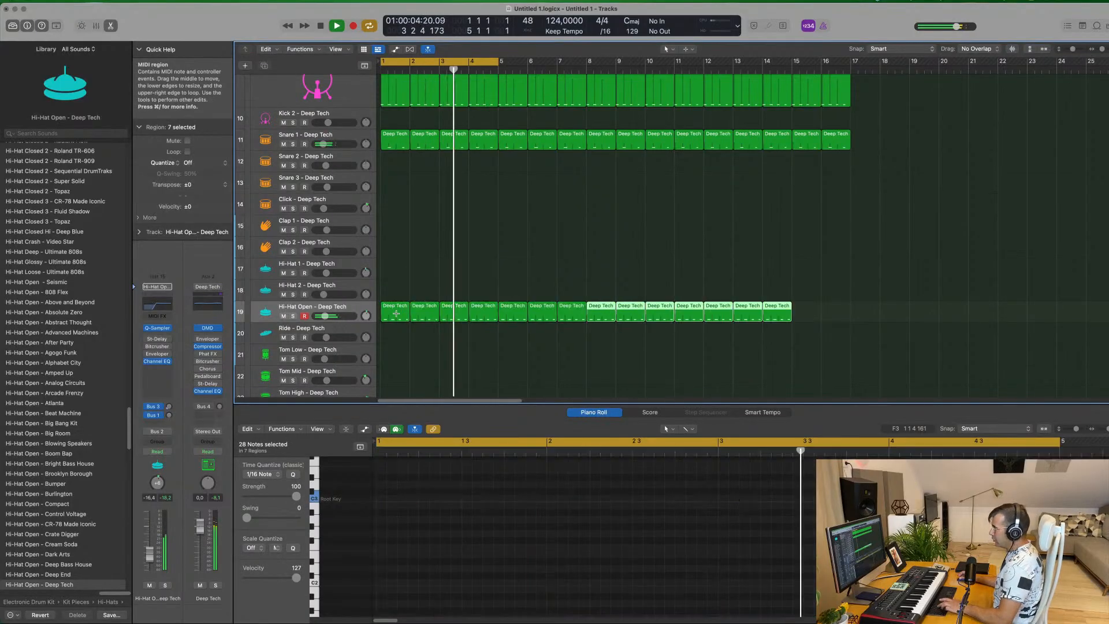
drag(1031, 279, 865, 326)
key(BackSpace)
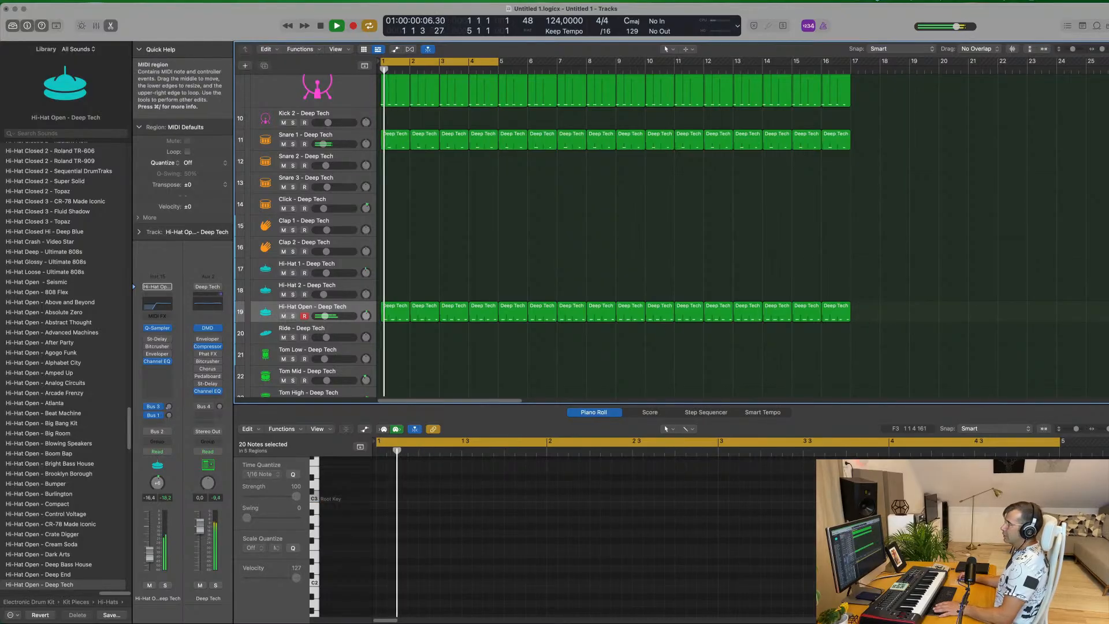
Lower the Hi-Hat Open - Deep Tech track's volume to about -23.0 dB while the loop plays
scroll(433, 478, up, 5)
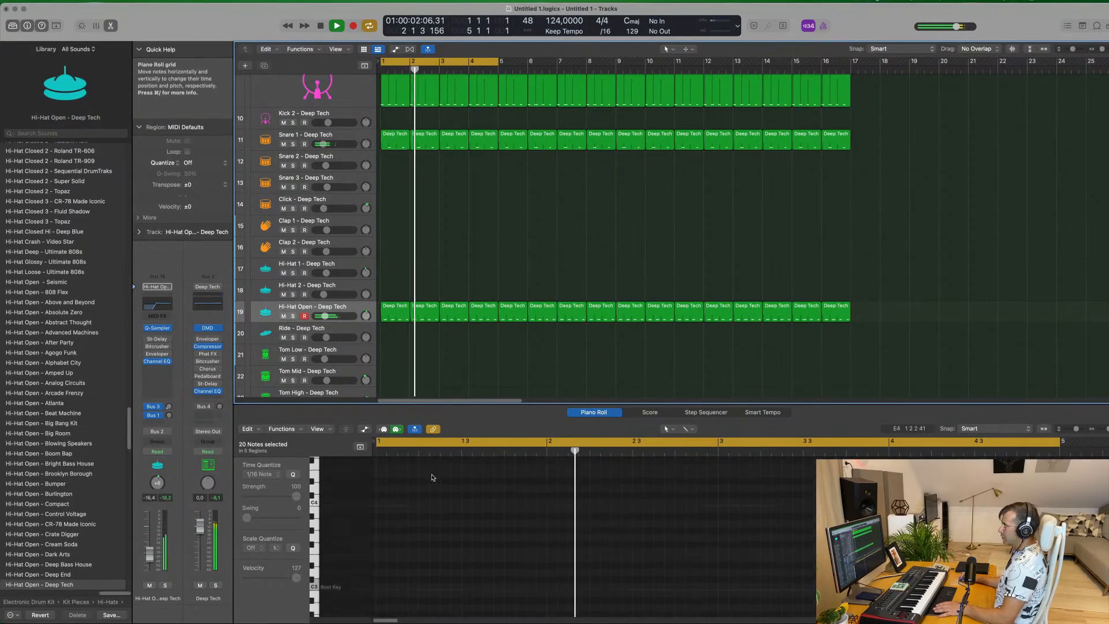
click(395, 312)
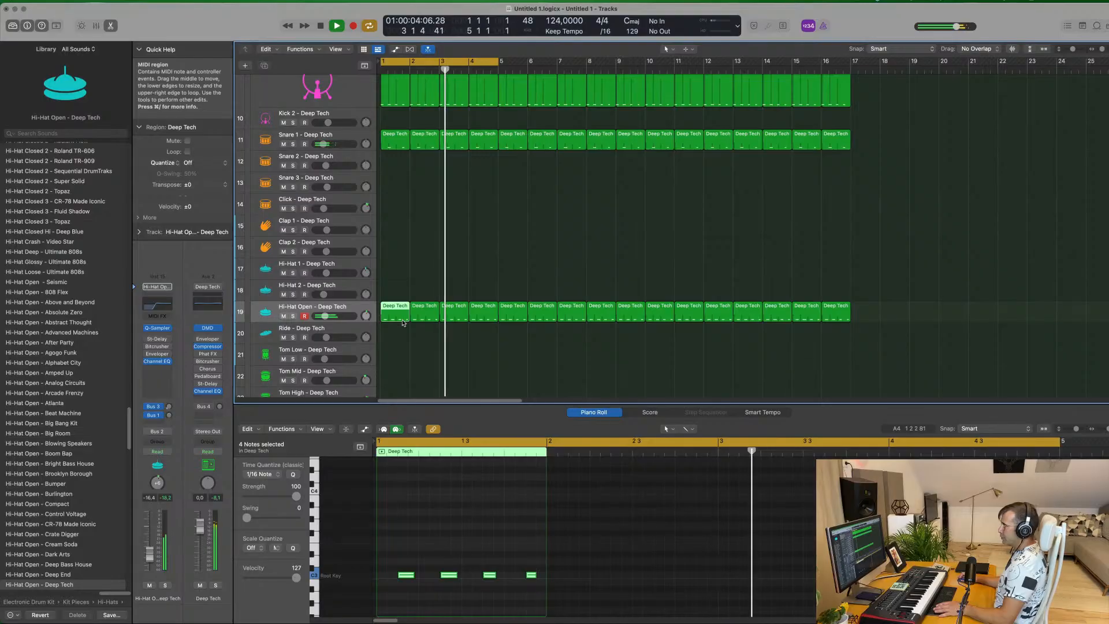
key(Return)
click(327, 308)
drag(153, 557, 151, 560)
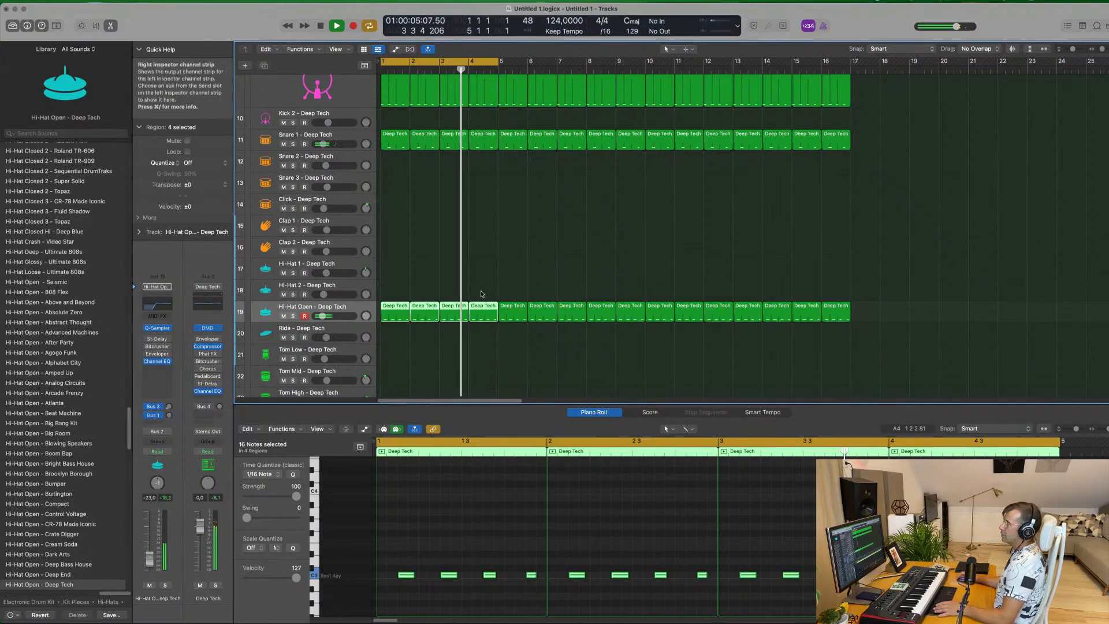
scroll(489, 294, up, 5)
scroll(489, 294, down, 3)
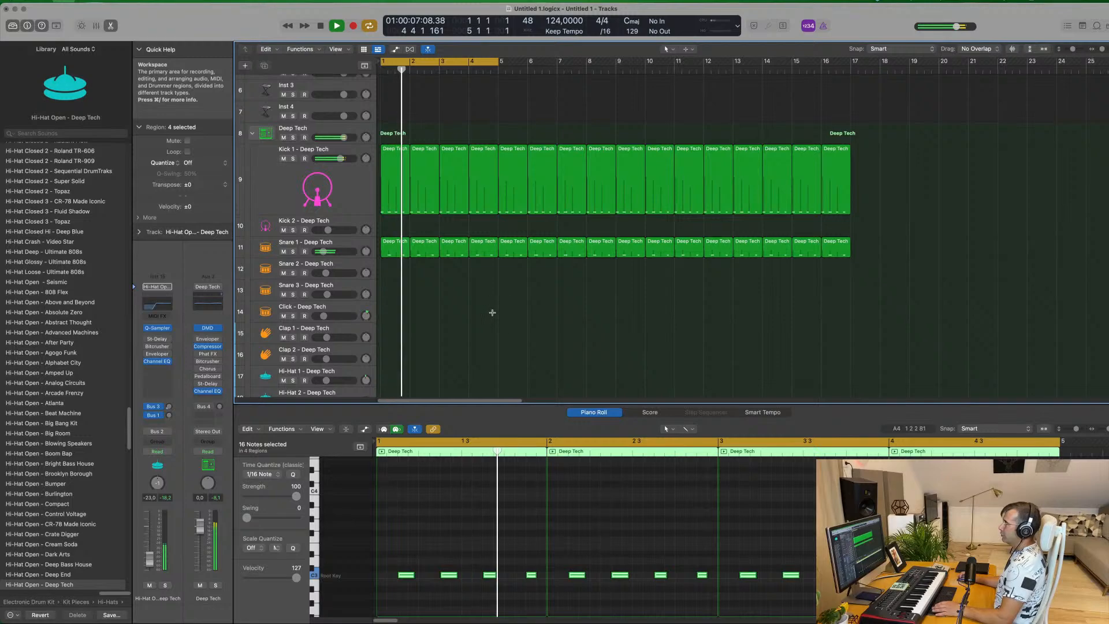
key(super+s)
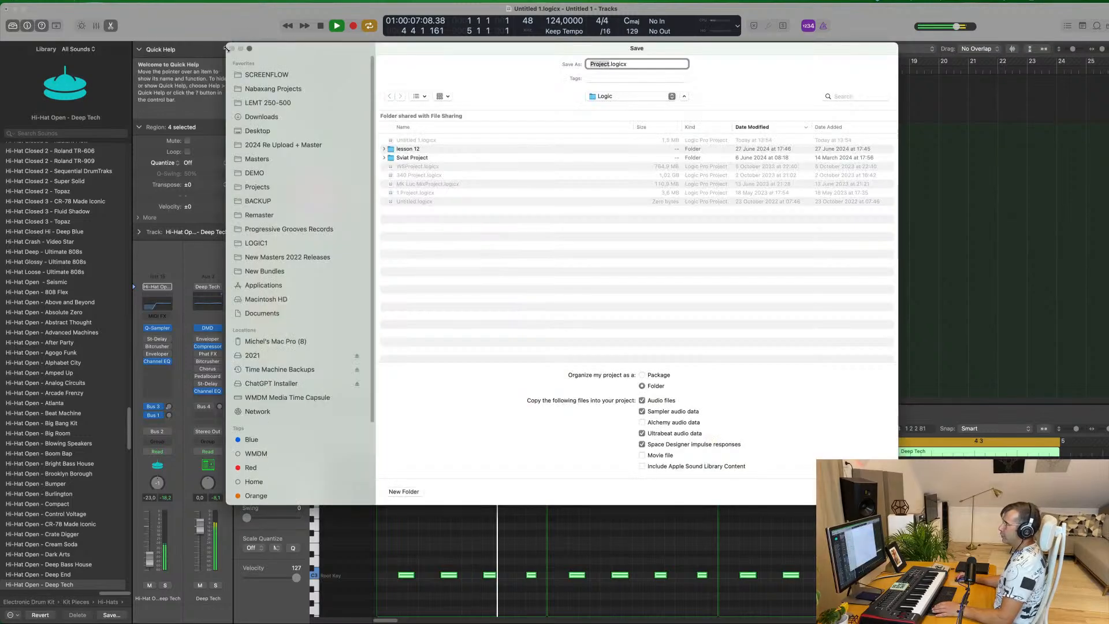
key(Escape)
Replay the loop, check the Kick 1 and Snare 1 tracks, and slightly raise the Hi-Hat Open track's volume
key(space)
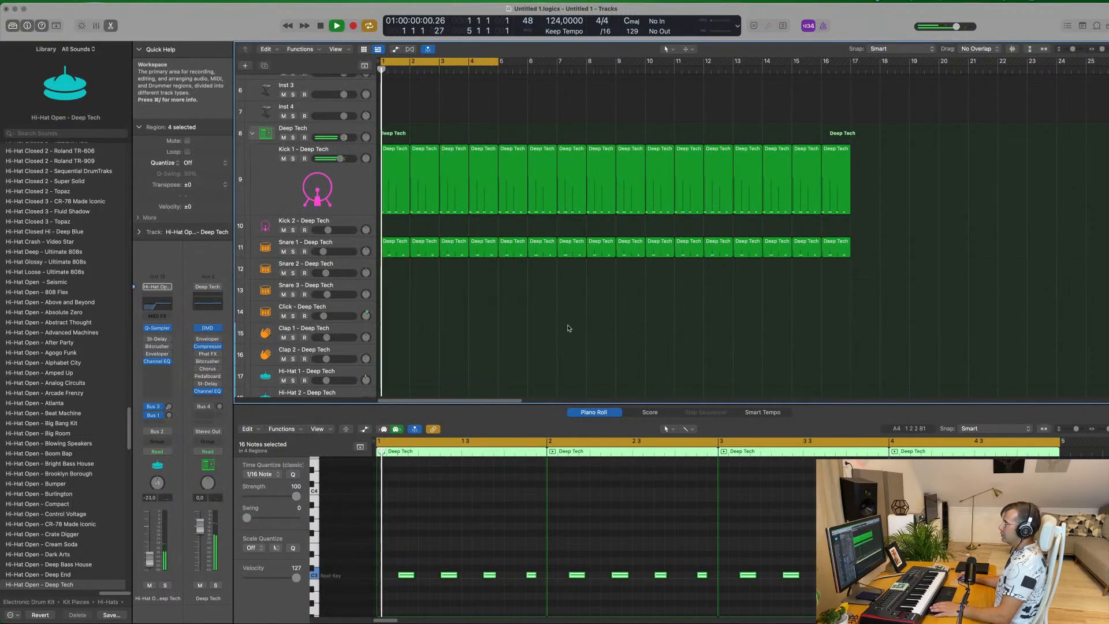
scroll(548, 322, up, 3)
key(space)
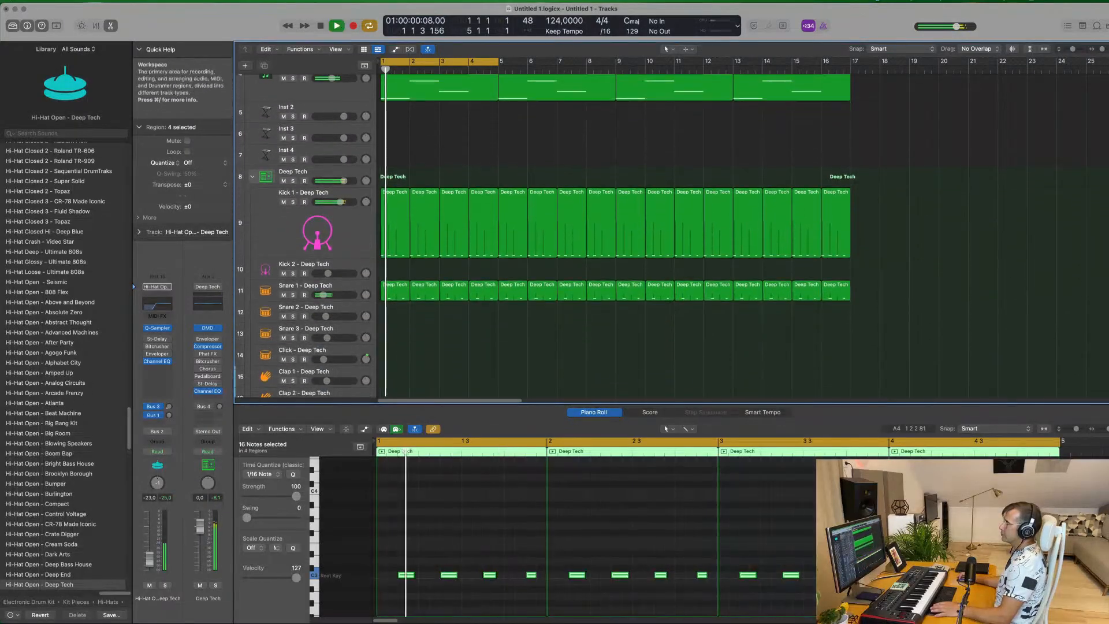
click(354, 239)
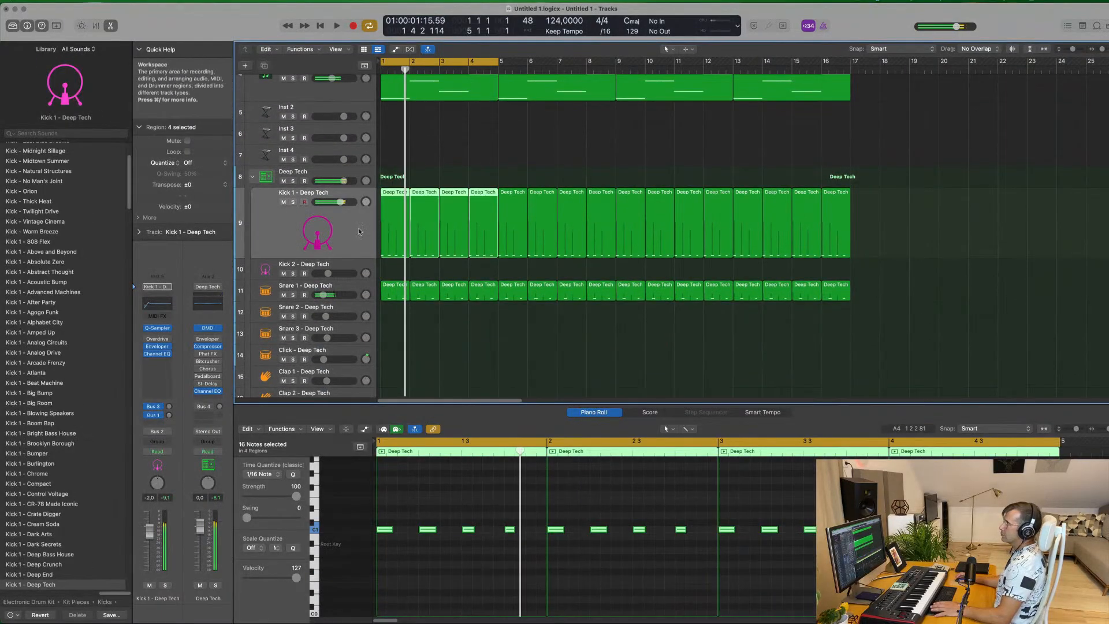
click(361, 285)
scroll(353, 310, down, 5)
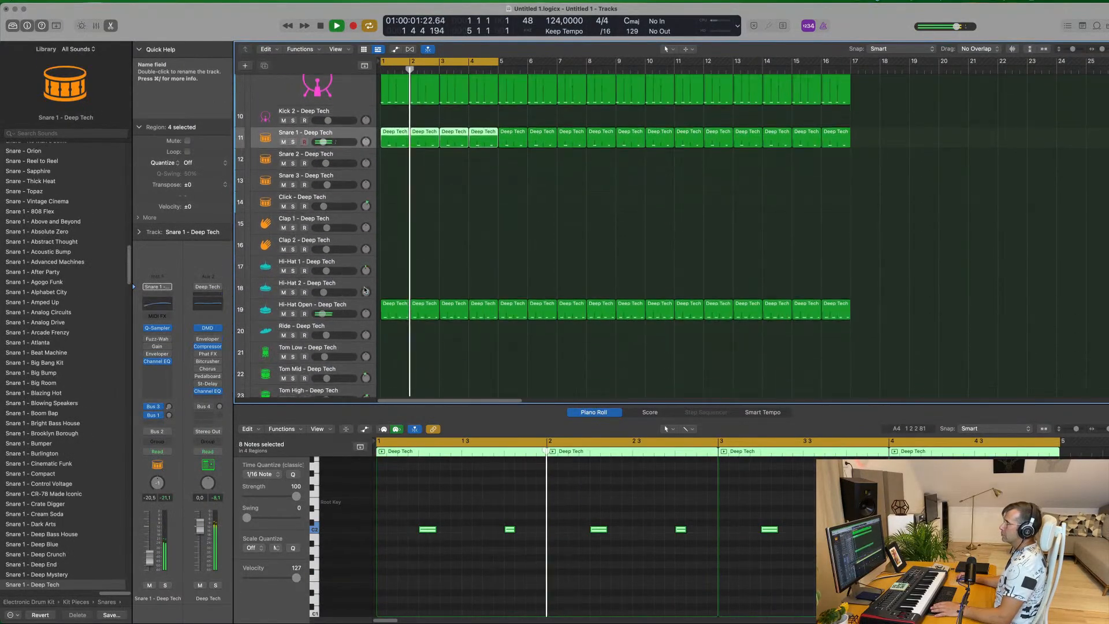
click(353, 311)
drag(150, 565, 150, 562)
Load the Titanic Anthem preset from the Keys category into Alchemy on the Sizzle Oscillator track
scroll(415, 383, up, 10)
click(508, 107)
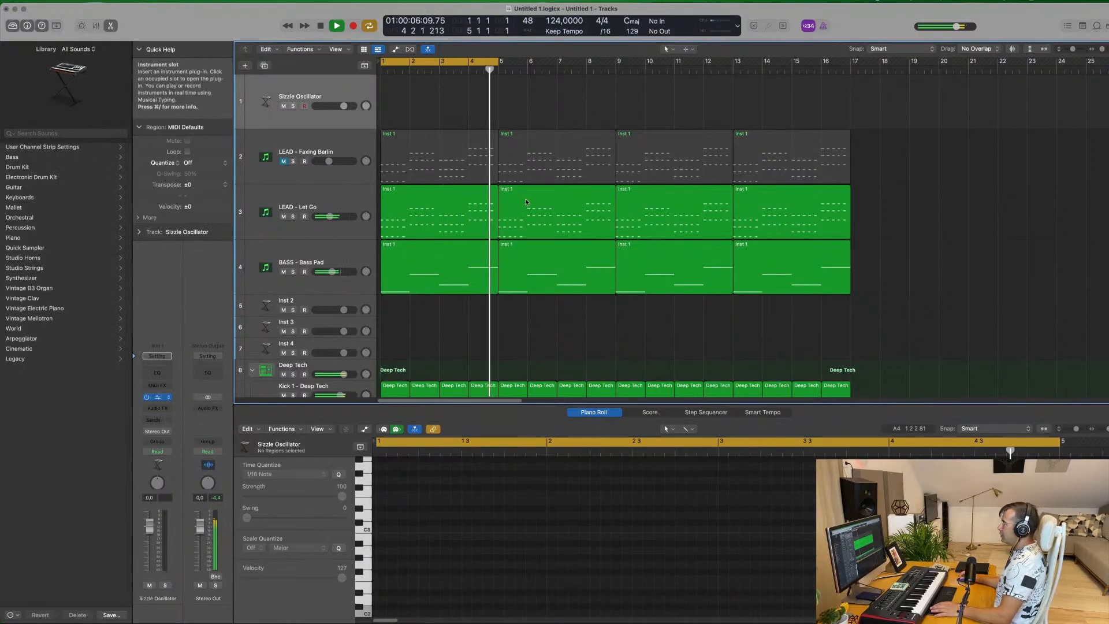
click(532, 192)
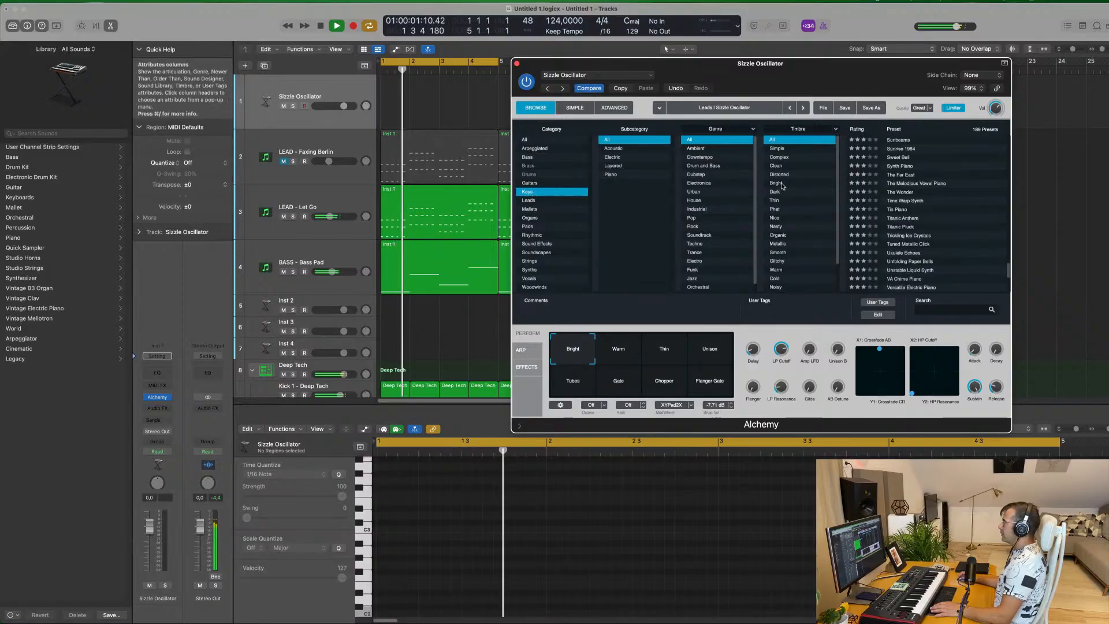
click(902, 219)
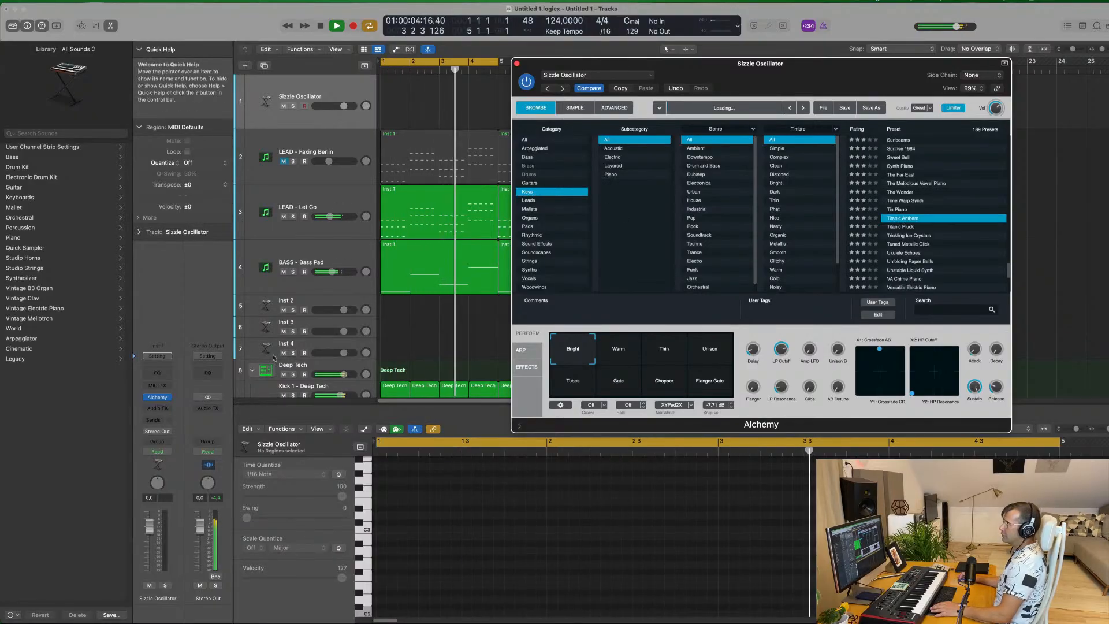
Add a raised Bus 4 (Large Room) send to the Titanic Anthem track and set the track's volume to about -1.9 dB
click(154, 421)
mouse_move(153, 434)
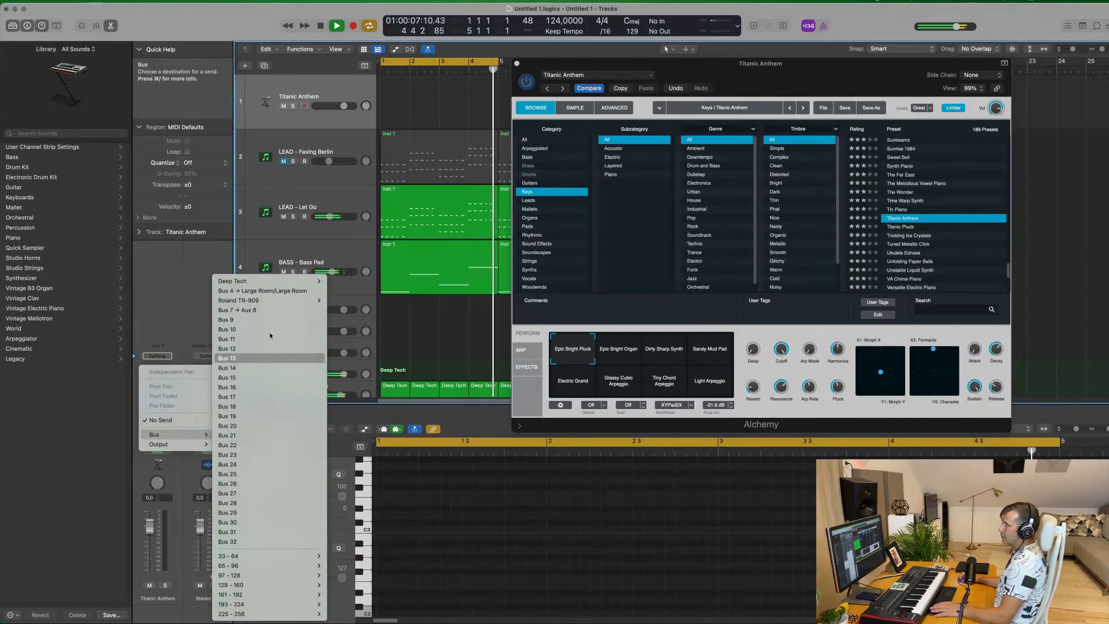
click(286, 292)
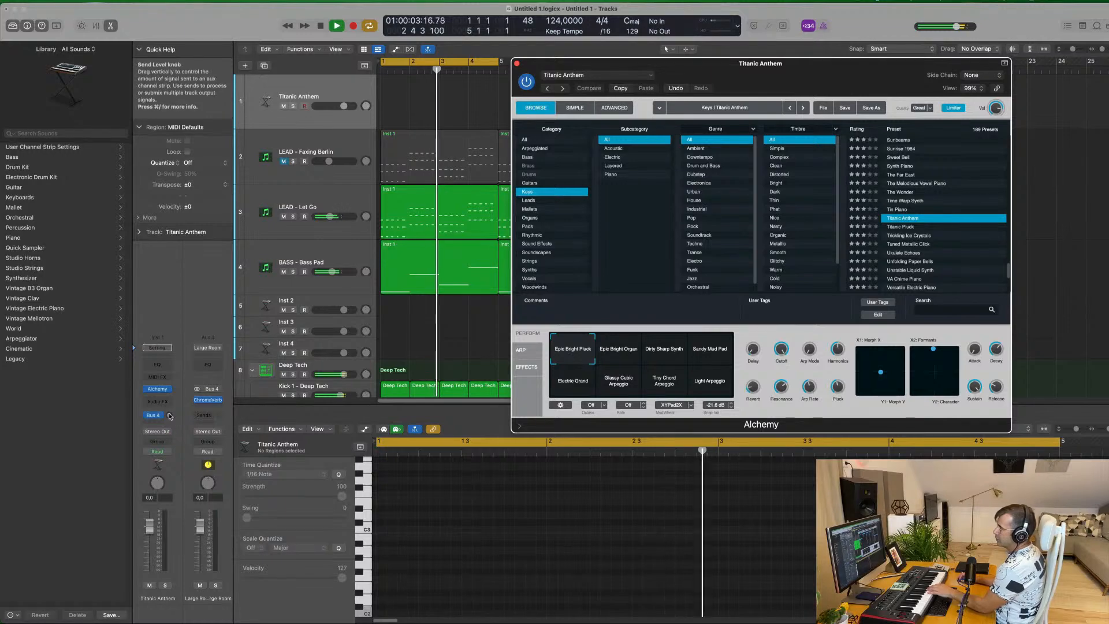
drag(181, 384, 189, 368)
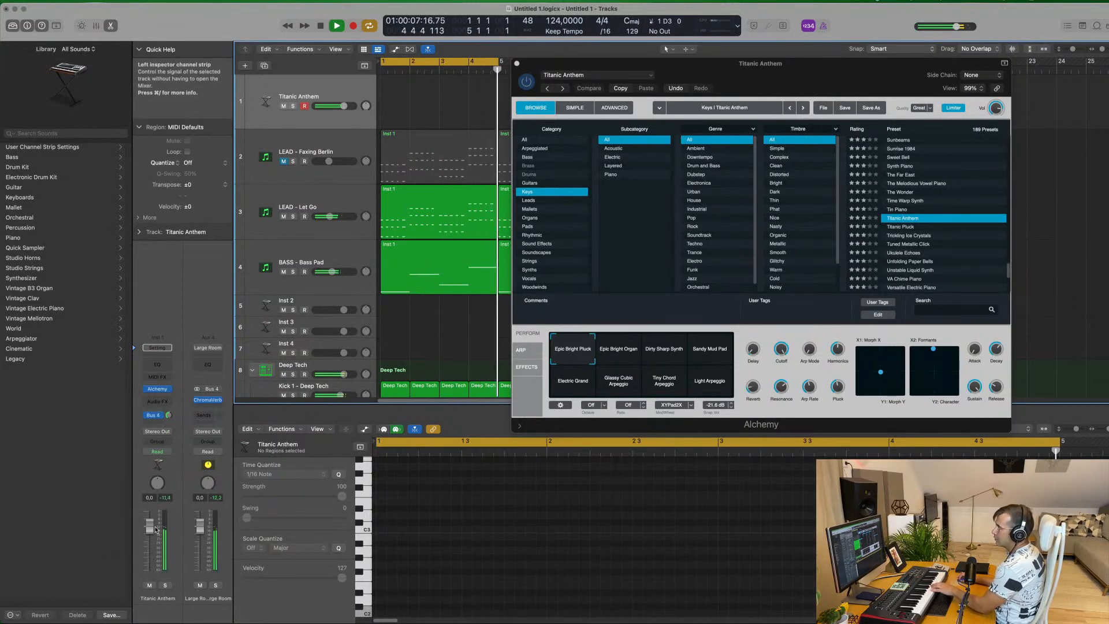
drag(150, 531, 149, 536)
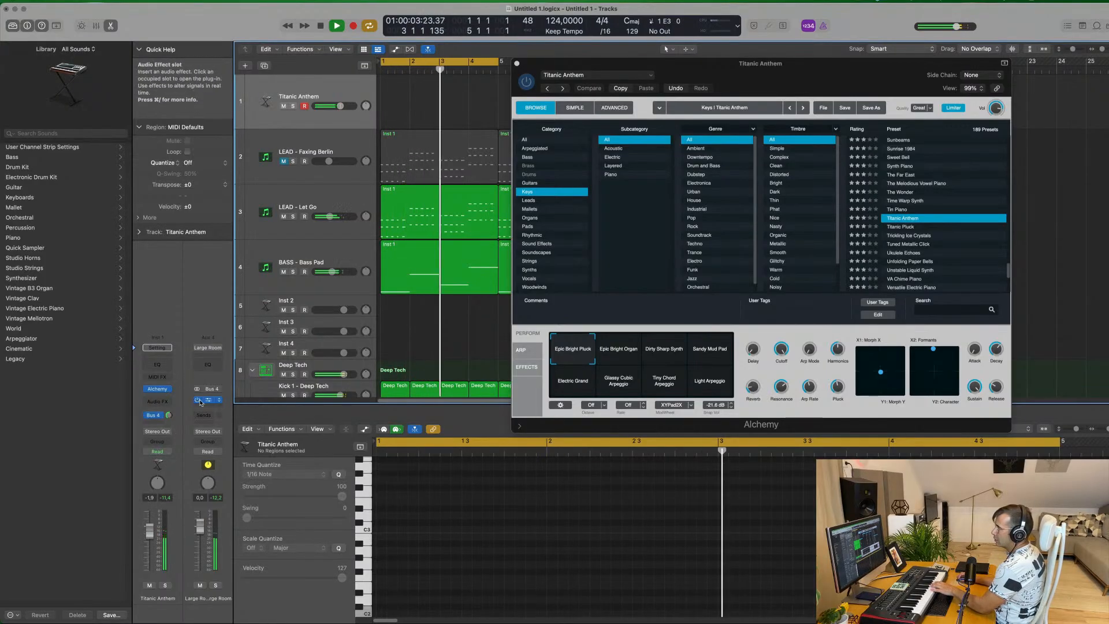
Reroute the Titanic Anthem track's send from Bus 4 (Large Room) to Bus 7 (Aux 8)
click(162, 416)
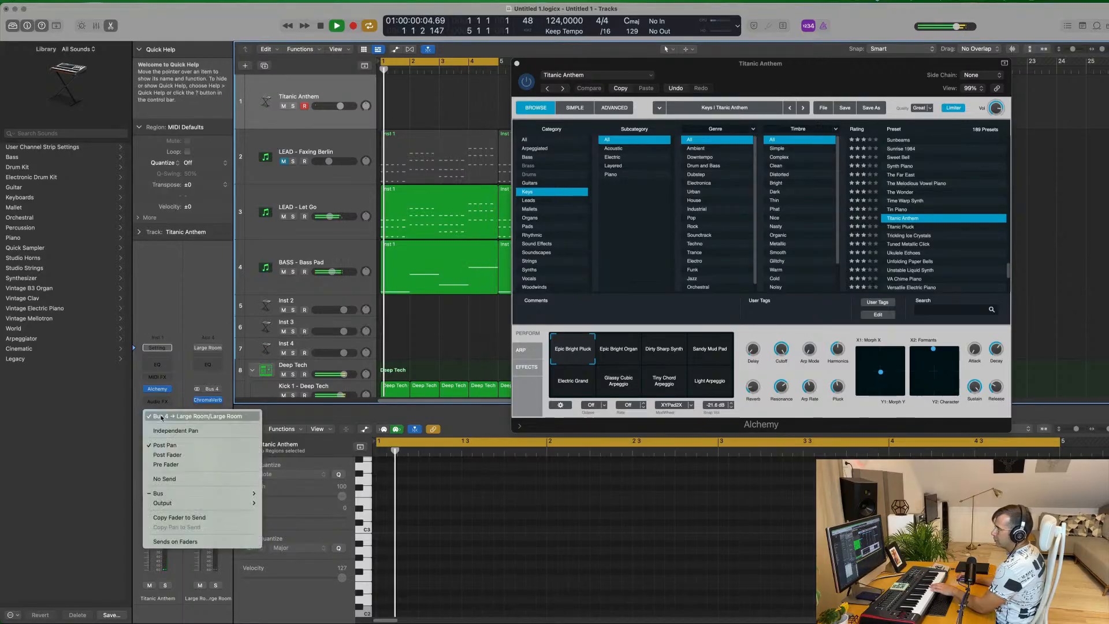
click(176, 318)
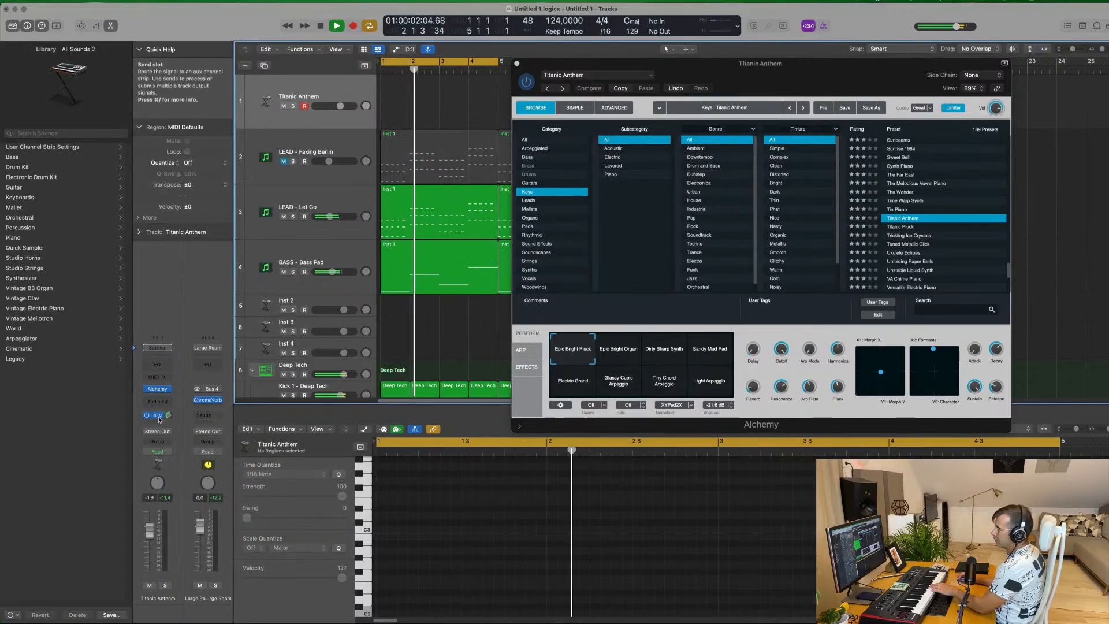
click(162, 414)
mouse_move(166, 492)
mouse_move(338, 285)
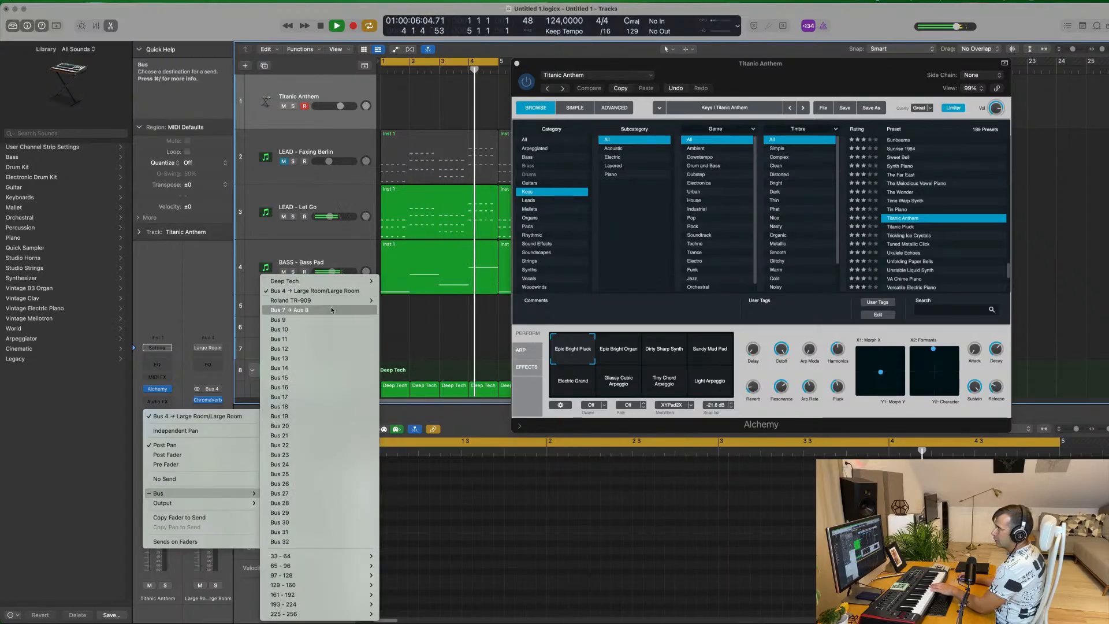
click(289, 310)
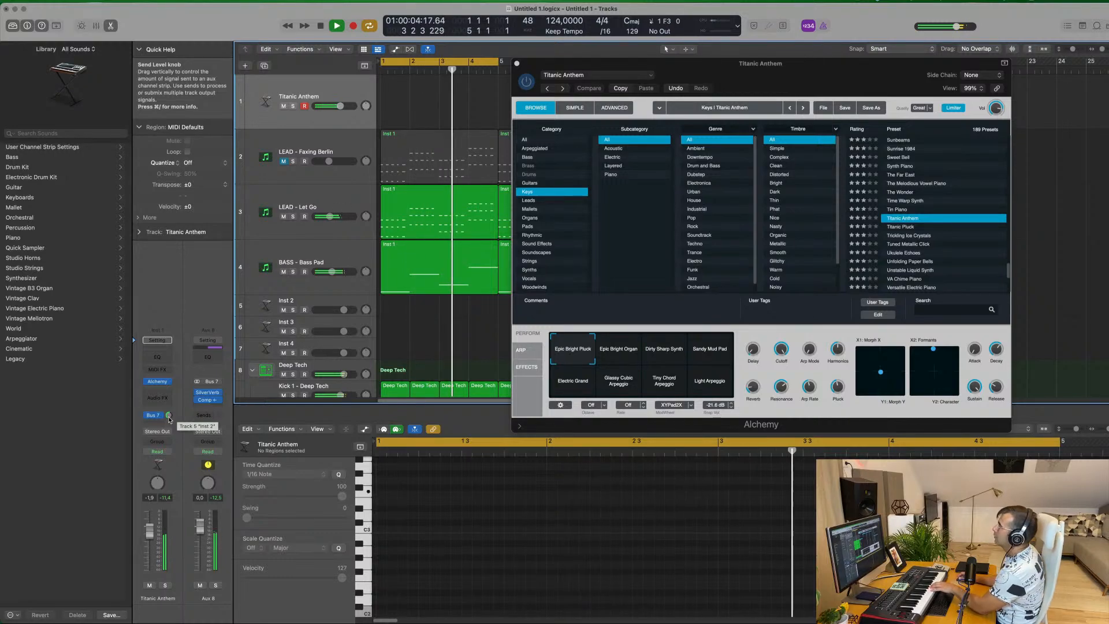
Audition the Titanic Pluck, Ukulele Echoes and VA Chime Piano presets in Alchemy while the loop plays
click(899, 228)
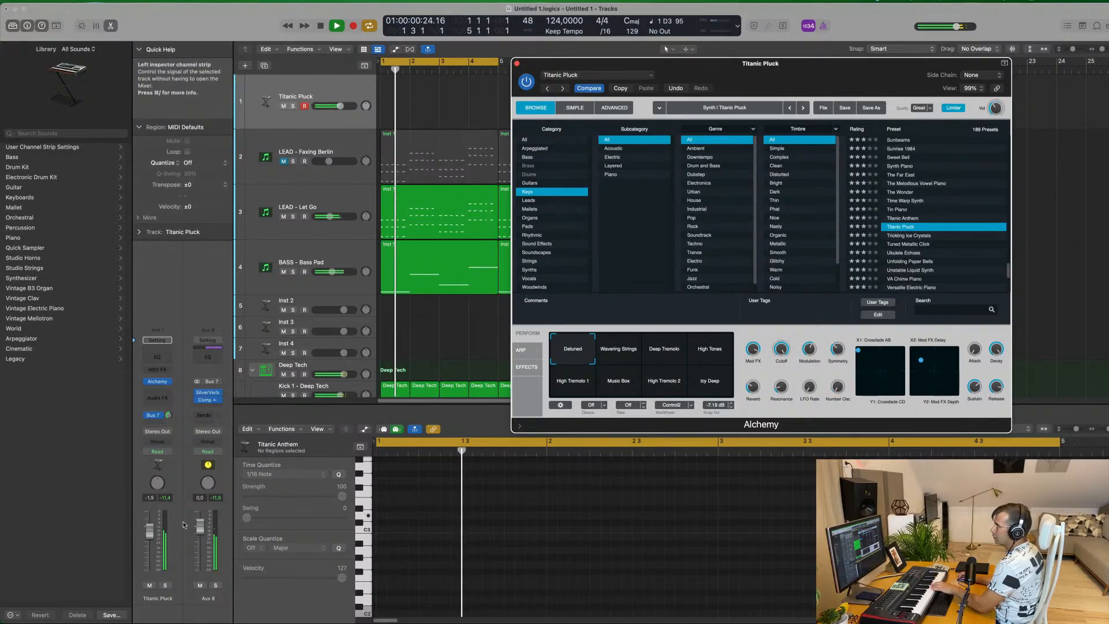
scroll(904, 237, down, 3)
click(907, 225)
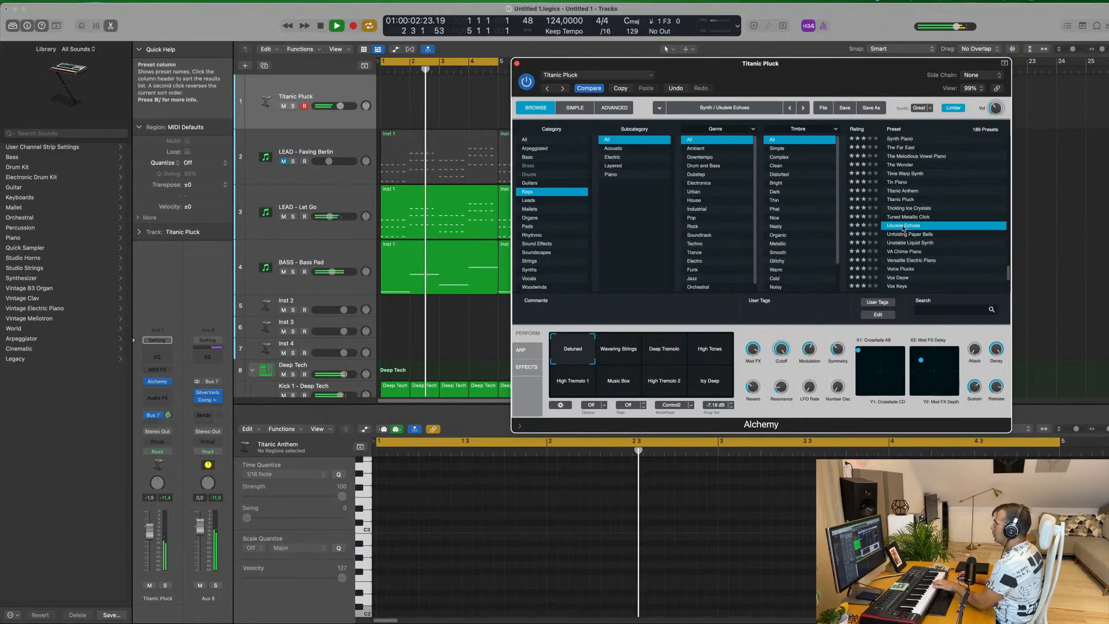
scroll(922, 221, down, 3)
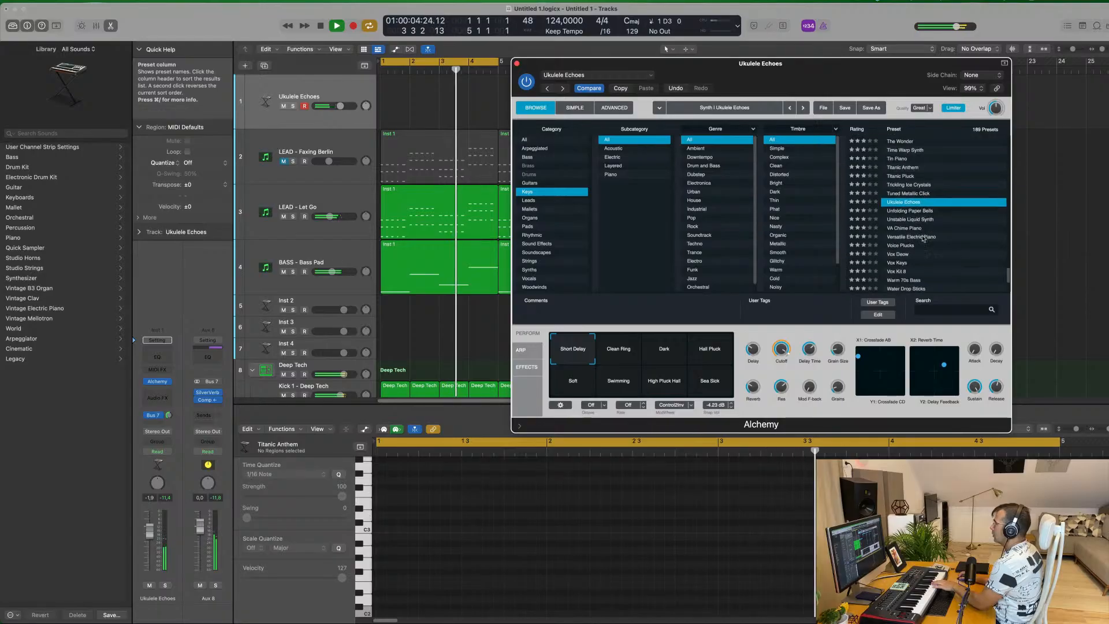
click(909, 223)
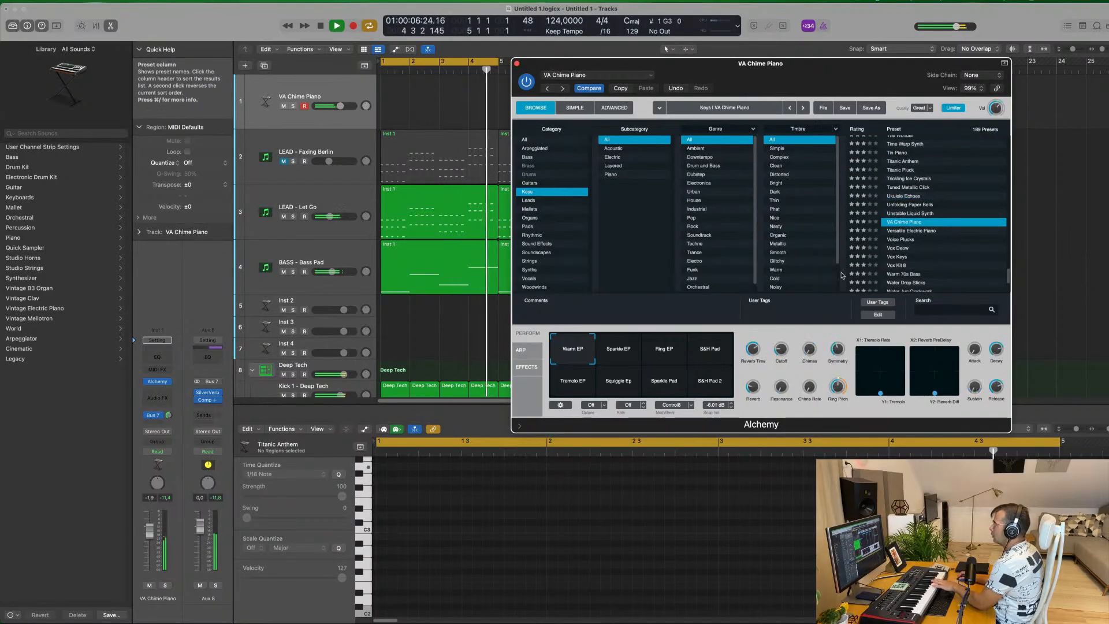
Try VA Chime Piano's Ring EP, Sparkle EP, S&H Pad and Tremolo EP variations
click(664, 355)
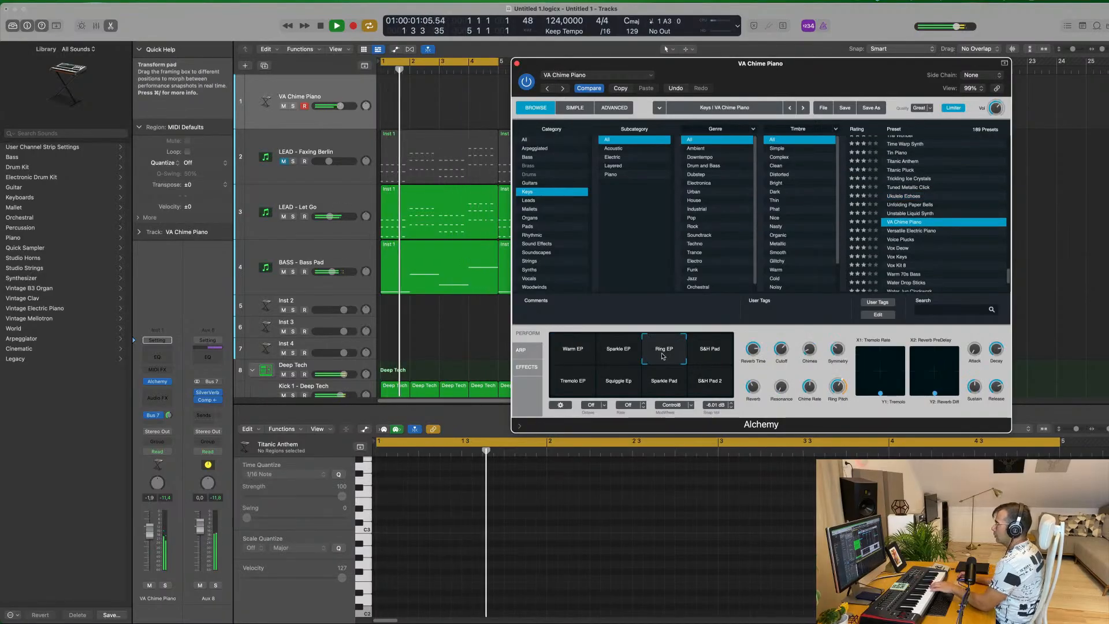
click(617, 354)
click(717, 349)
click(572, 386)
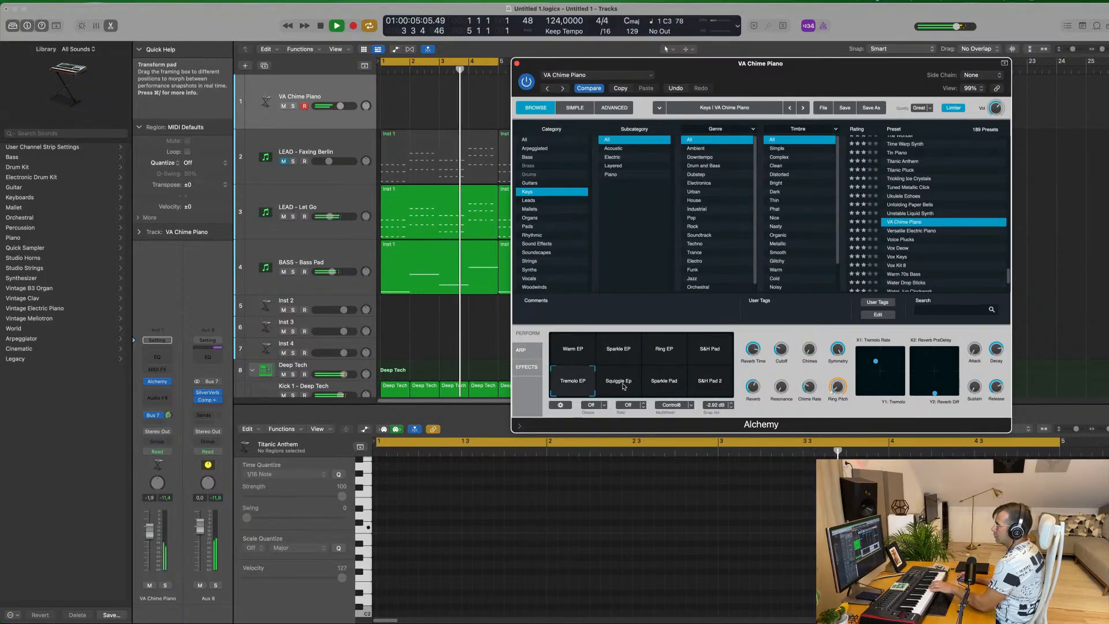
Try the Voice Plucks and Vox Kit 8 presets and raise the track's volume to about -0.2 dB
click(905, 240)
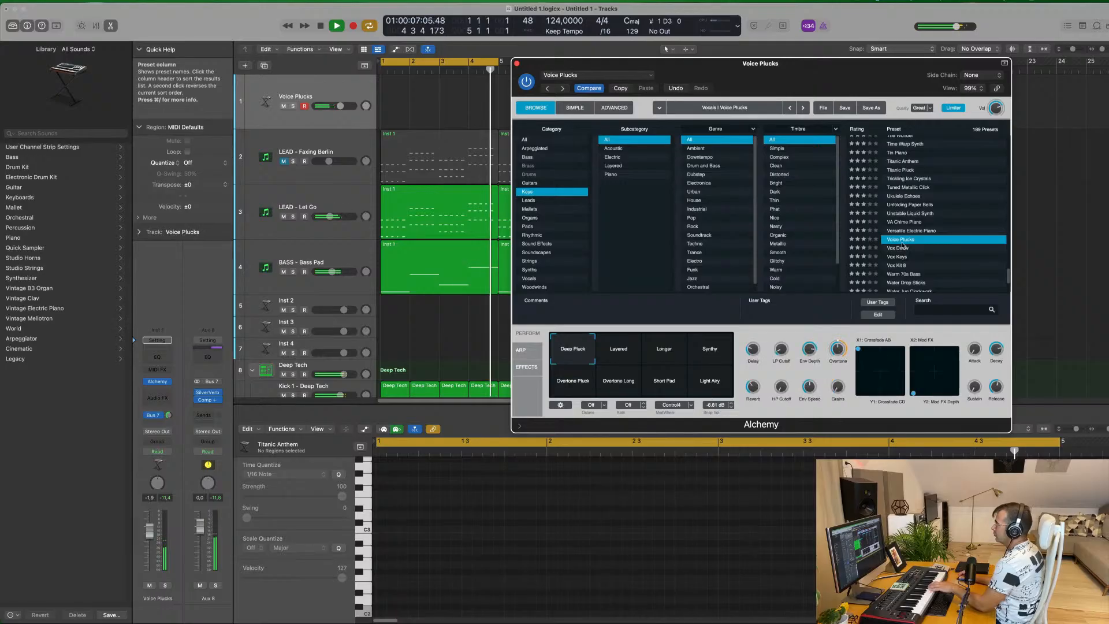
scroll(934, 233, down, 3)
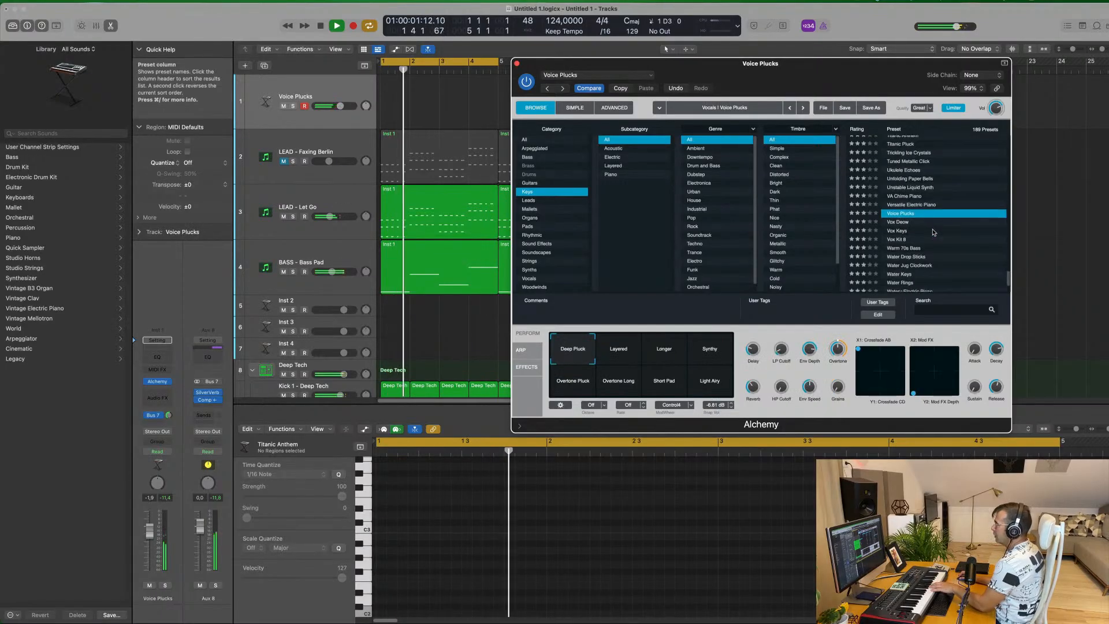
click(901, 240)
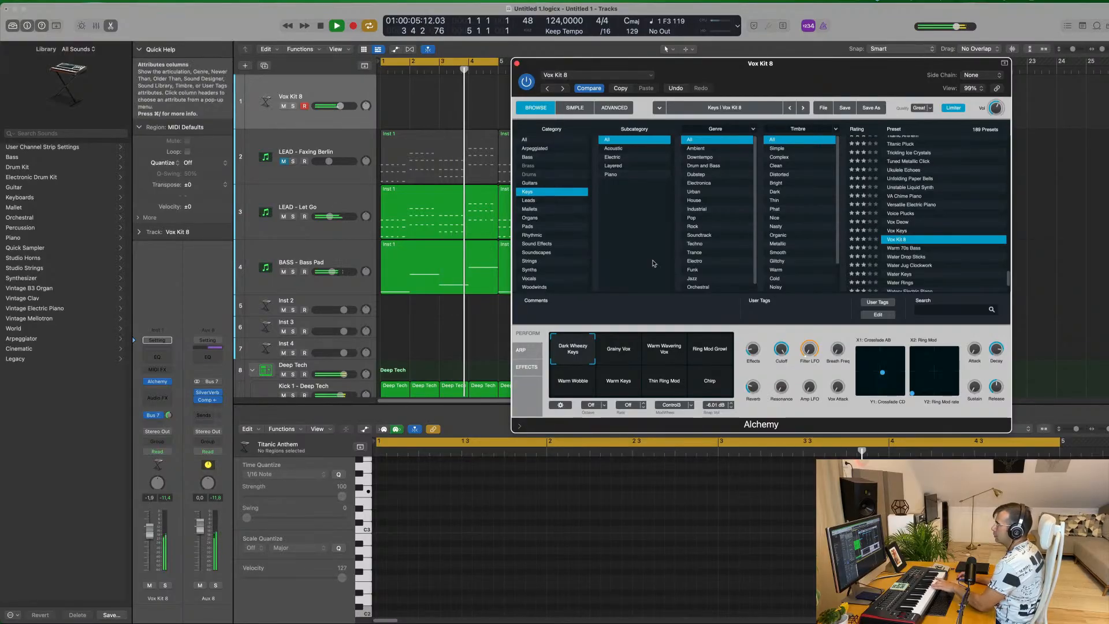
drag(150, 531, 150, 526)
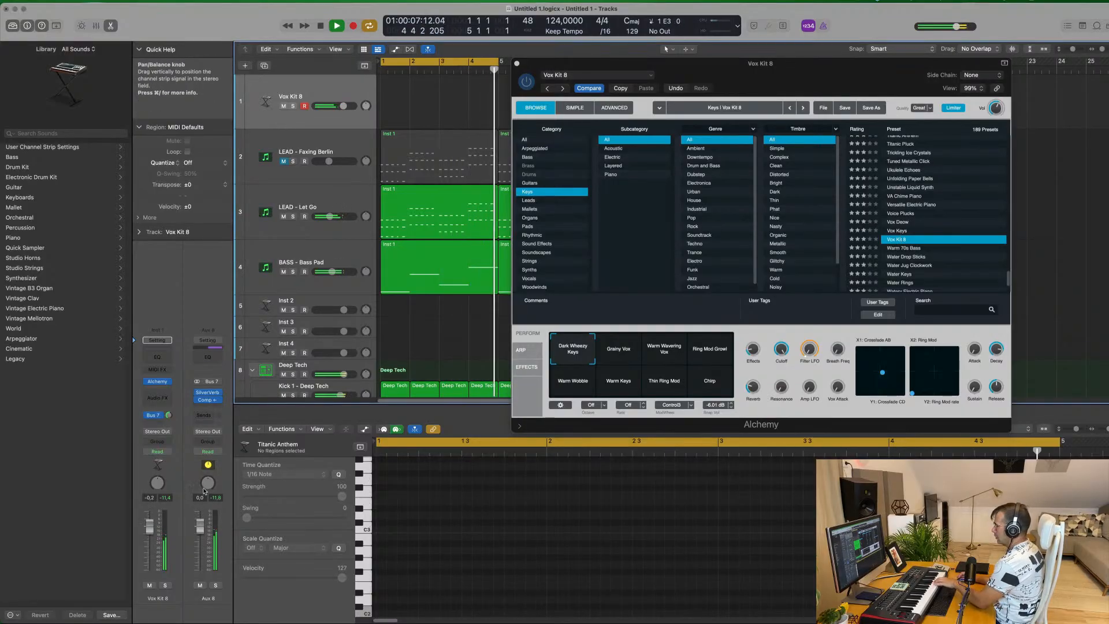
Audition Vox Kit 8's variations, including Warm Wavering Vox, Ring Mod Growl, Warm Keys, Thin Ring Mod and Chirp, returning to Grainy Vox
click(631, 353)
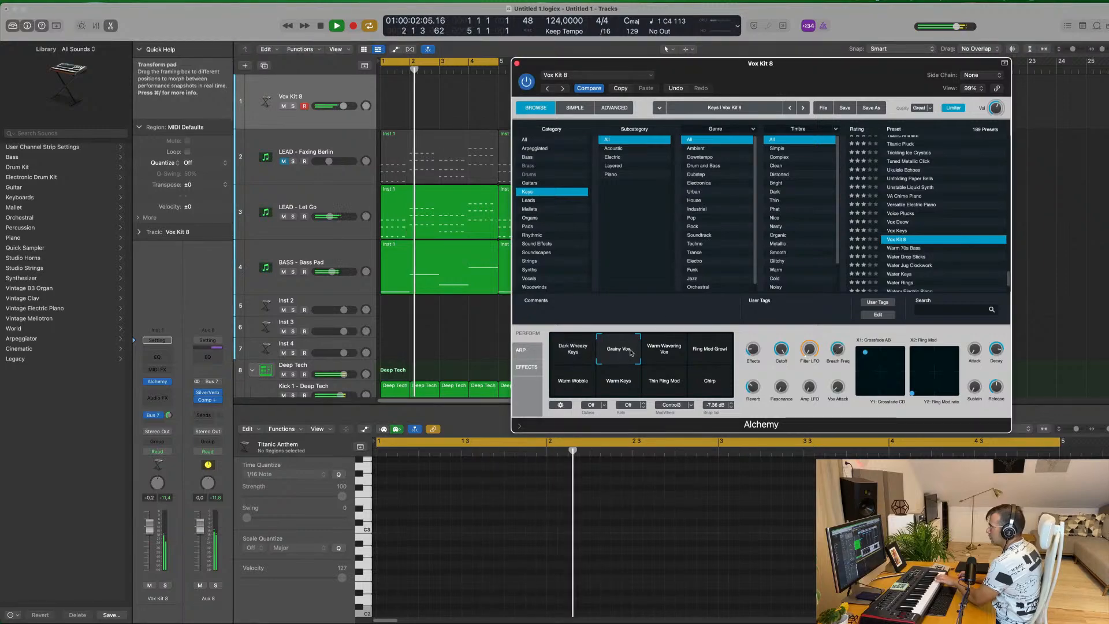
click(665, 353)
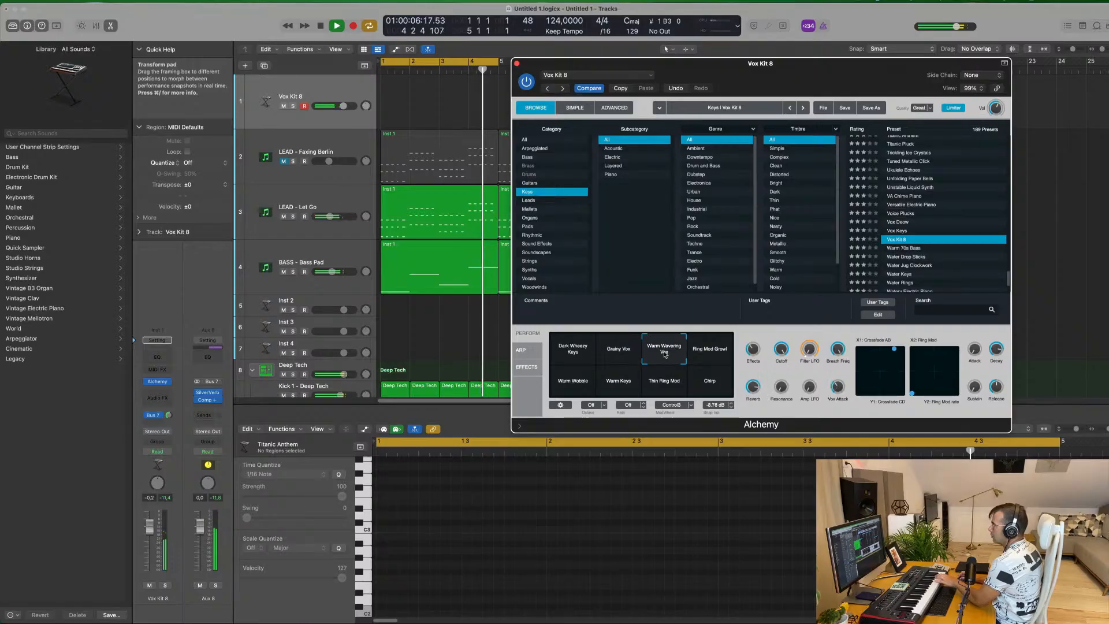
click(708, 354)
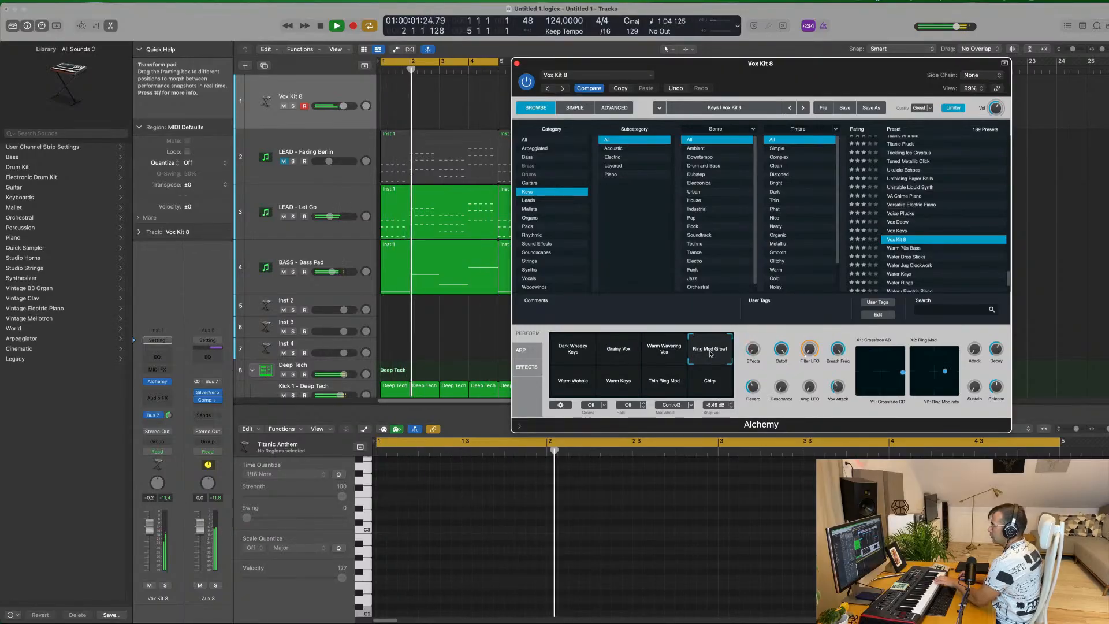
click(621, 383)
click(668, 386)
click(706, 385)
click(614, 353)
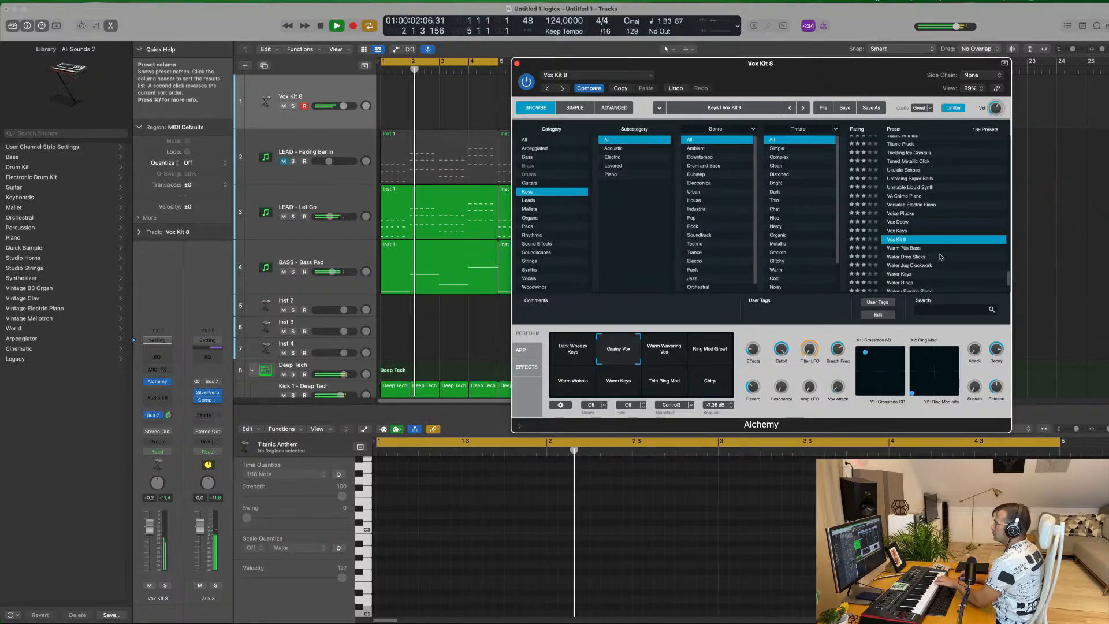
Audition the Water Jug Clockwork preset and Water Keys with its Synth Drops and Drips Arp variations
scroll(941, 258, down, 2)
click(914, 238)
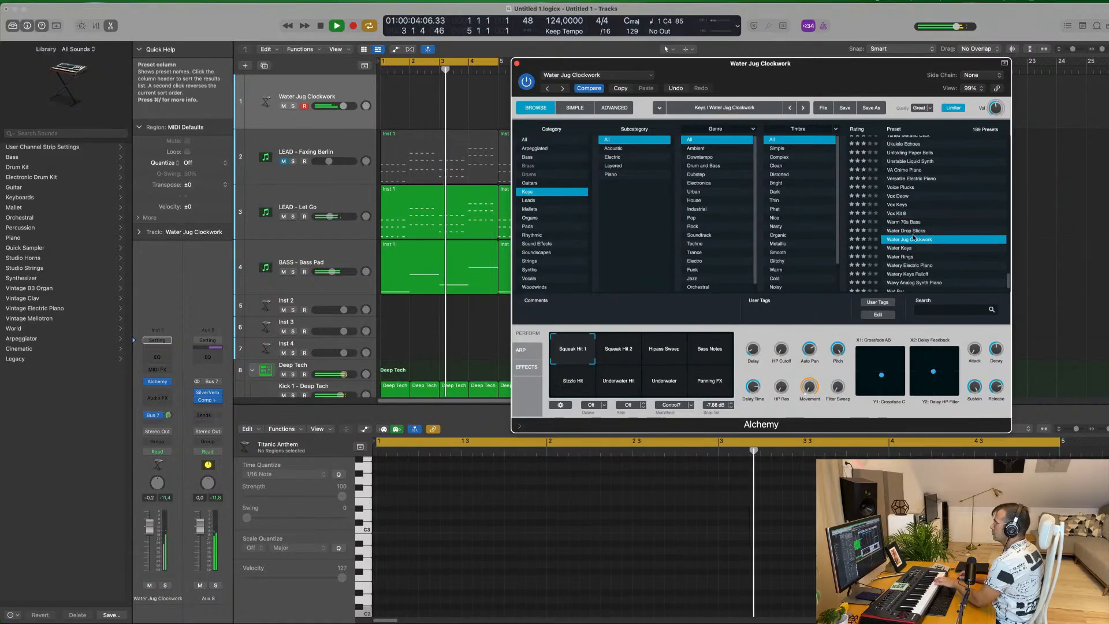
scroll(945, 262, down, 2)
click(900, 229)
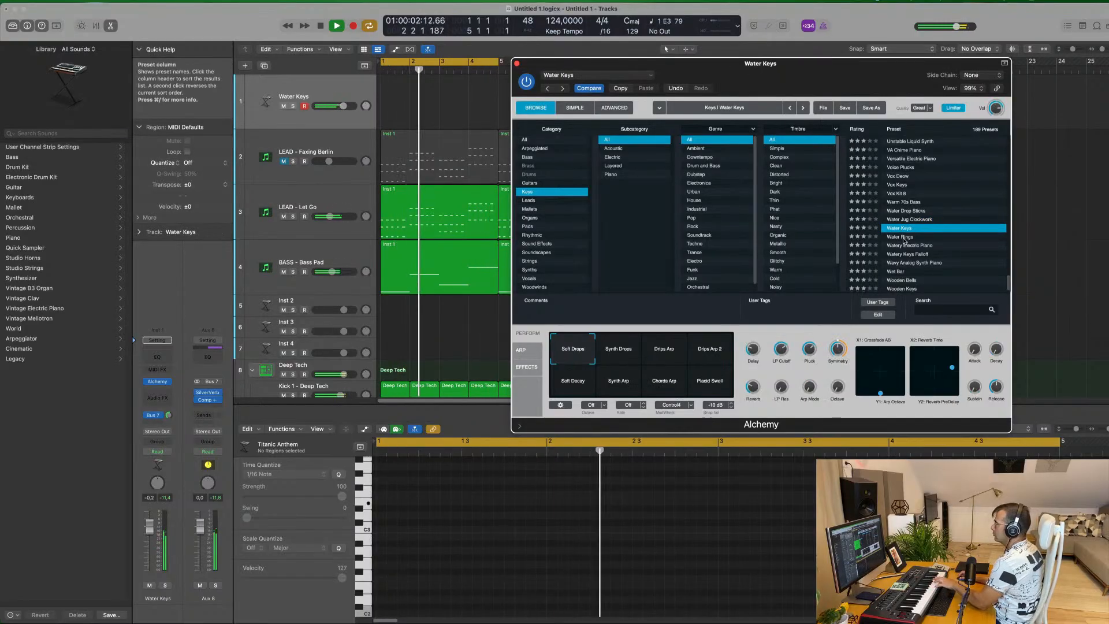
click(612, 364)
click(658, 354)
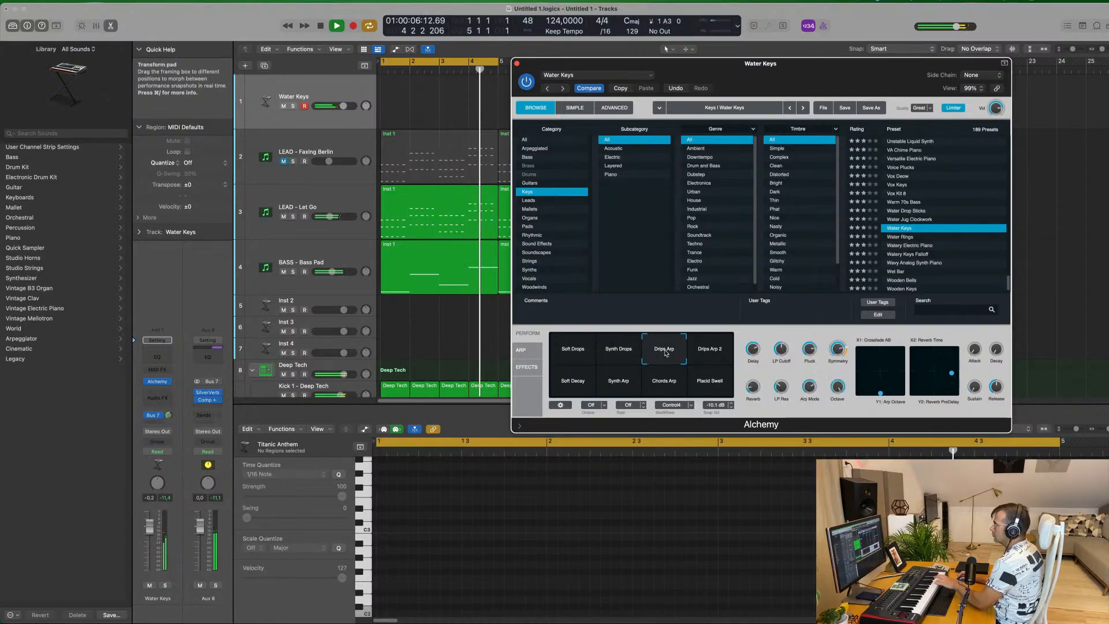
Load the Water Rings preset into Alchemy, compare its variations and choose Guitar Pad
click(901, 237)
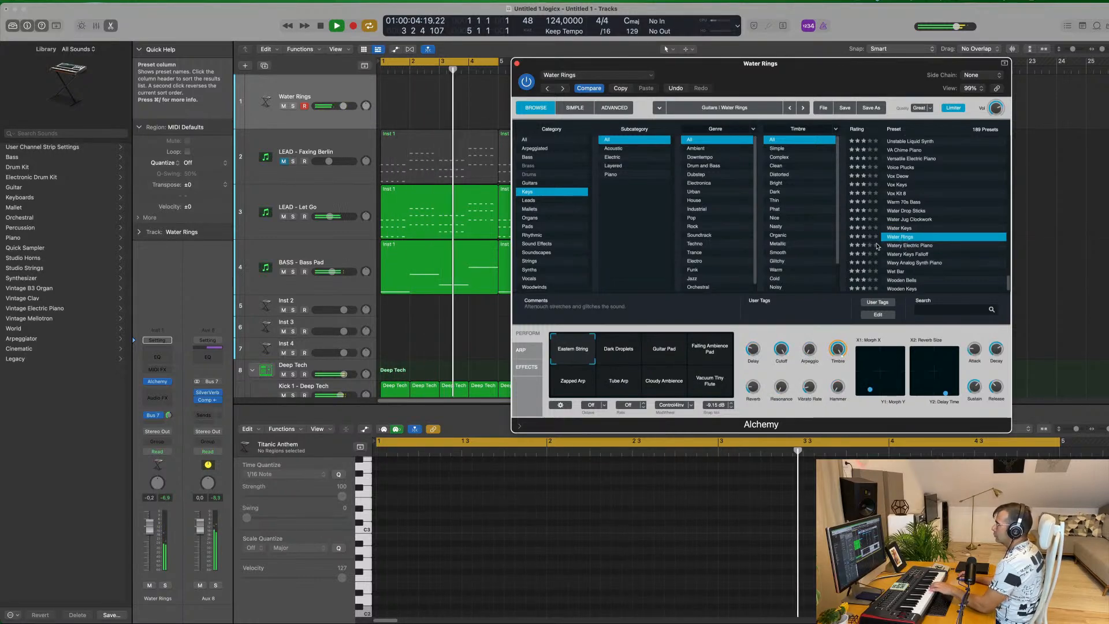
click(619, 356)
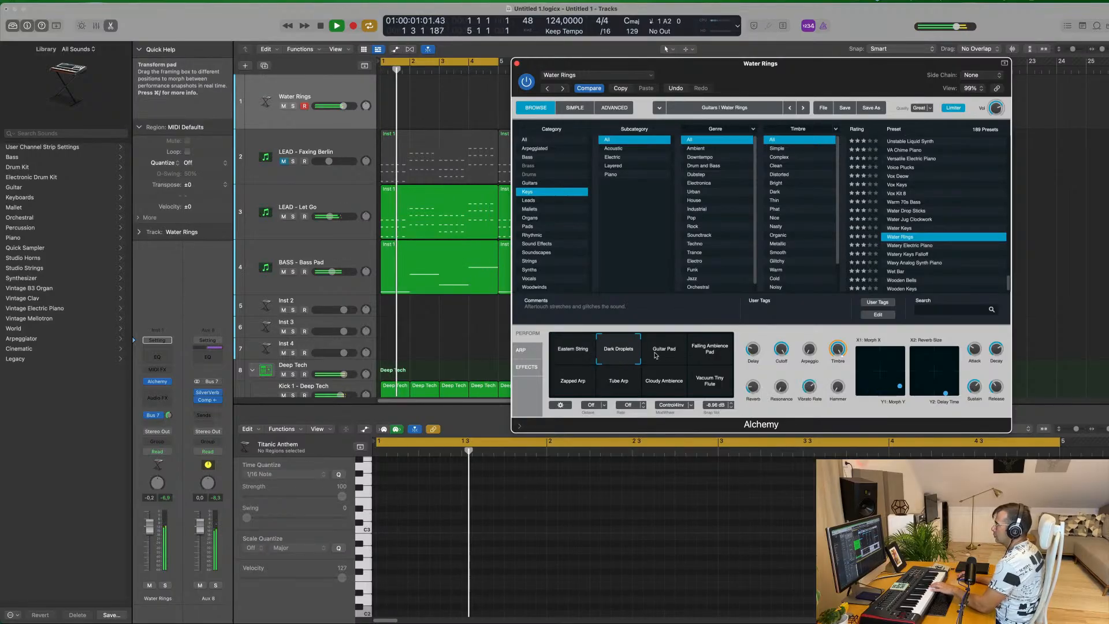
click(668, 355)
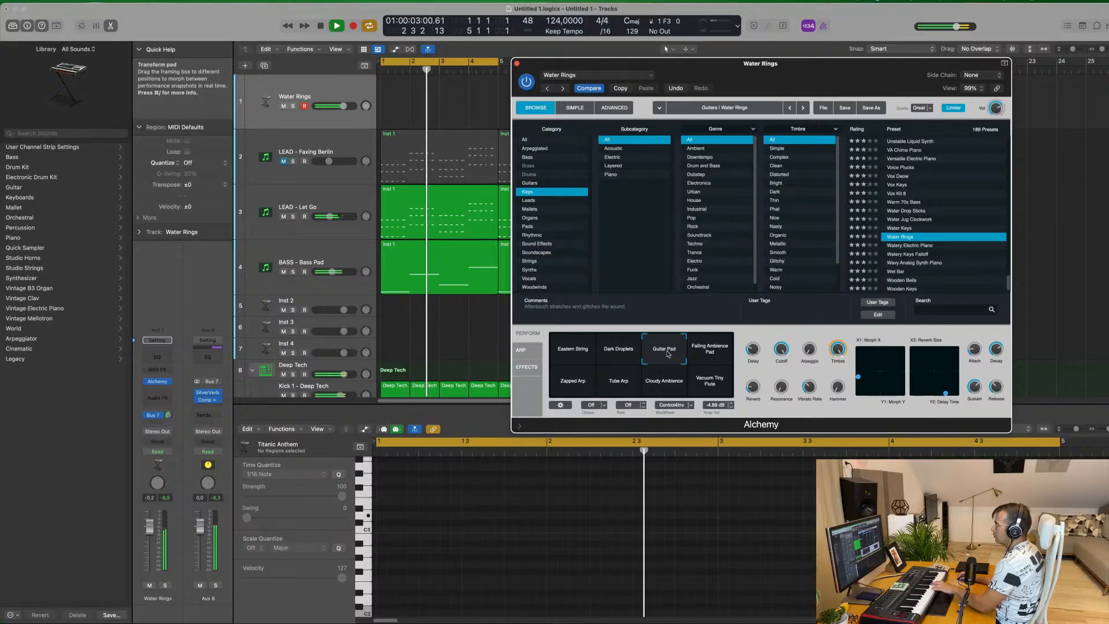
click(710, 353)
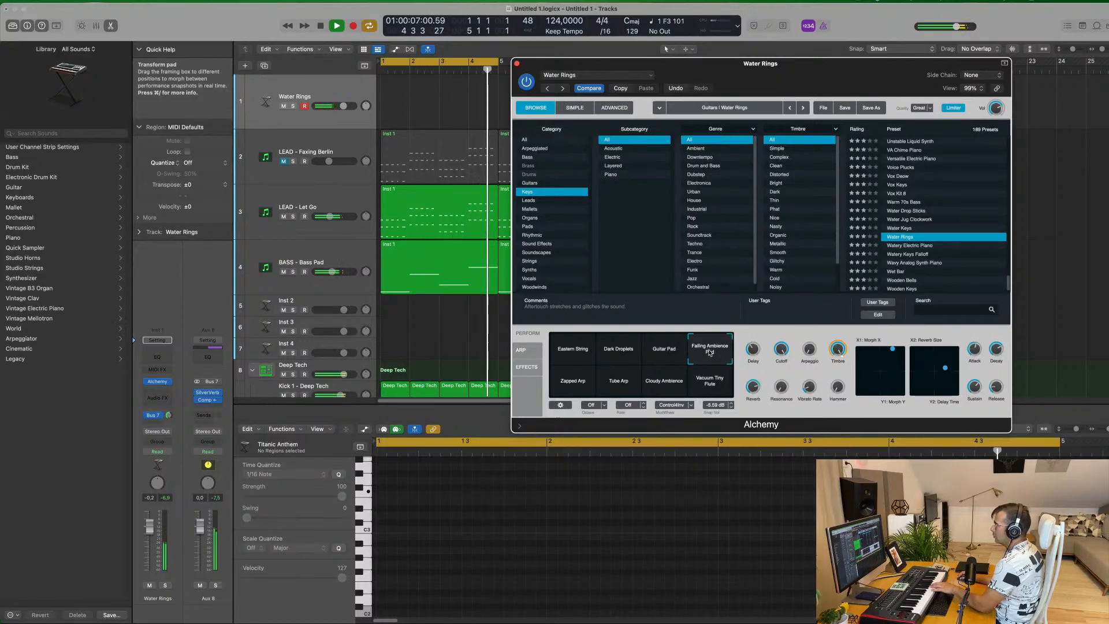
click(587, 384)
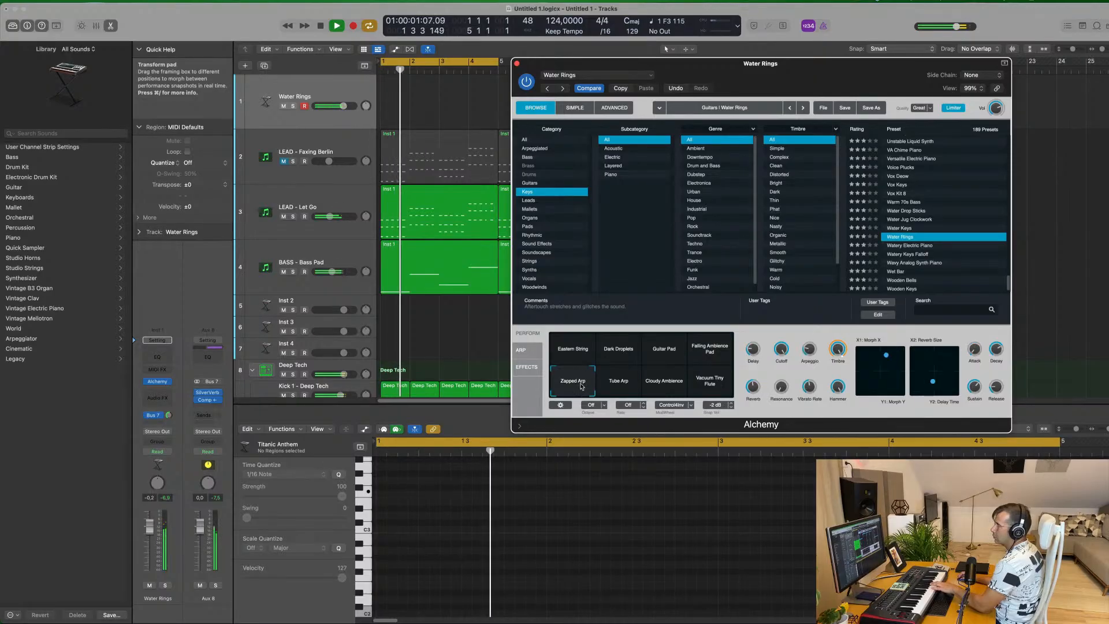
click(629, 385)
click(674, 385)
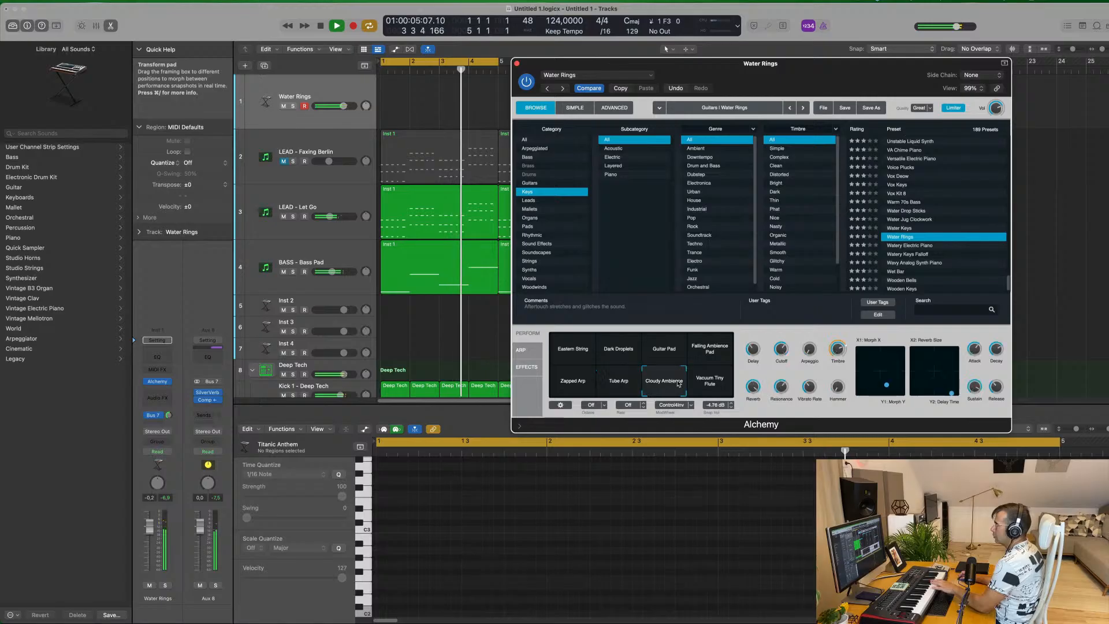
click(610, 357)
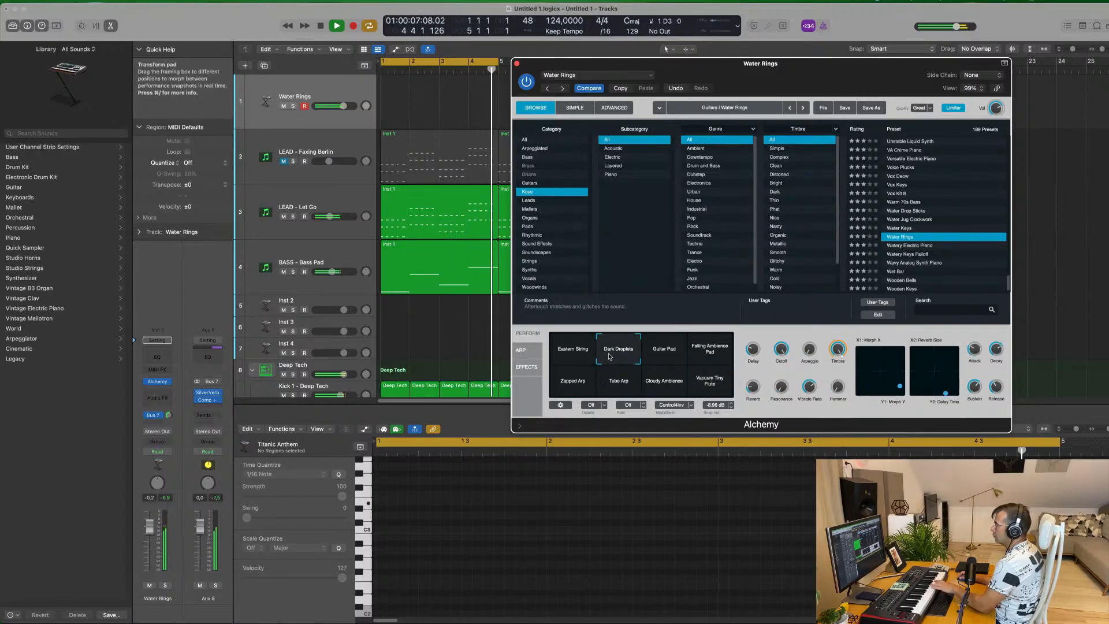
click(651, 357)
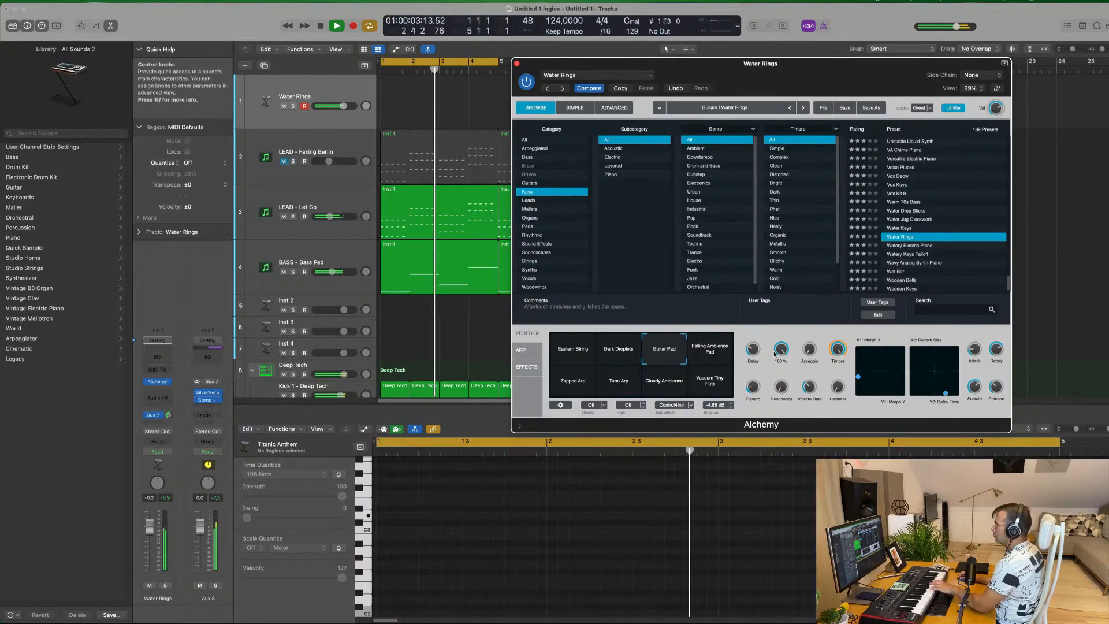
Lower the Guitar Pad sound's Cutoff to about 76% and reduce the track's Bus 7 send level
drag(781, 349, 781, 359)
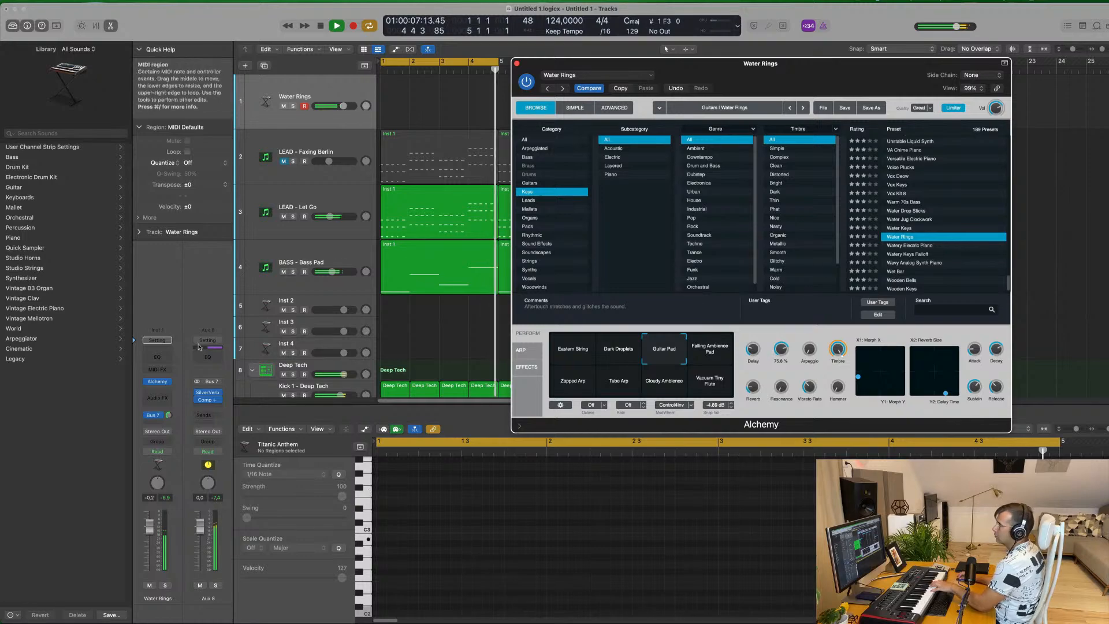
drag(168, 416, 170, 427)
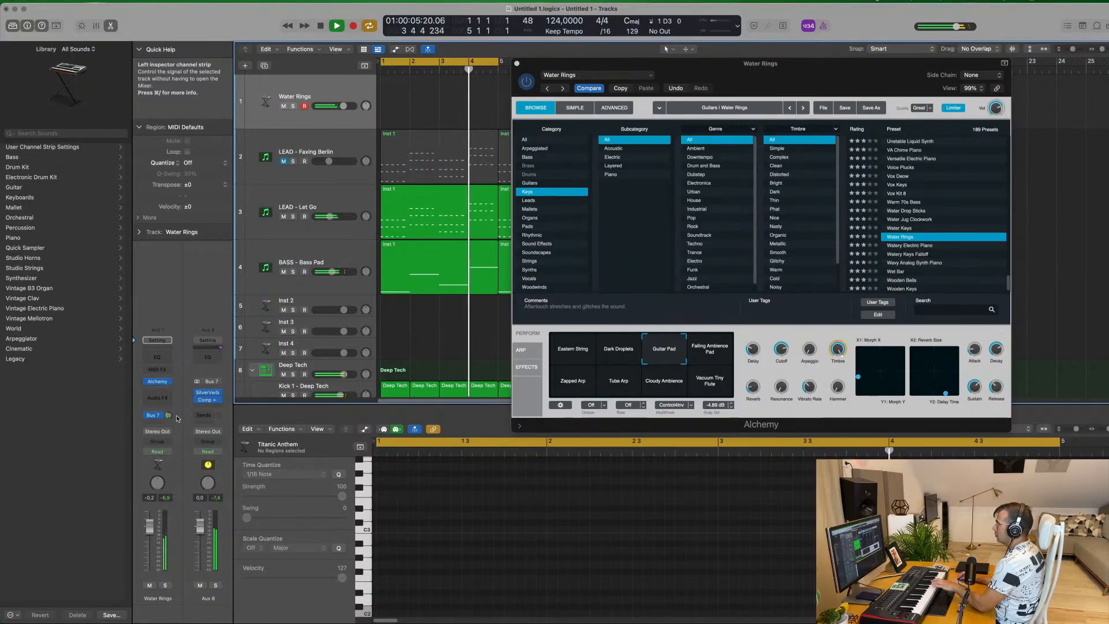
click(782, 348)
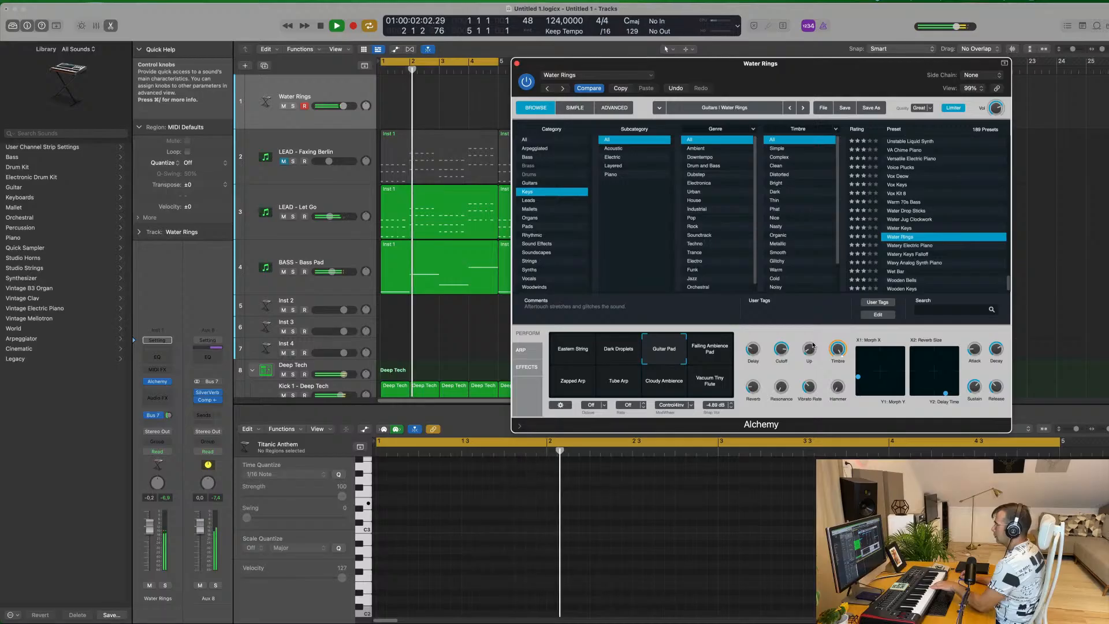
Experiment with the sound's Arpeggio and Reverb controls and shift its Morph X/Y point slightly
drag(812, 355, 811, 336)
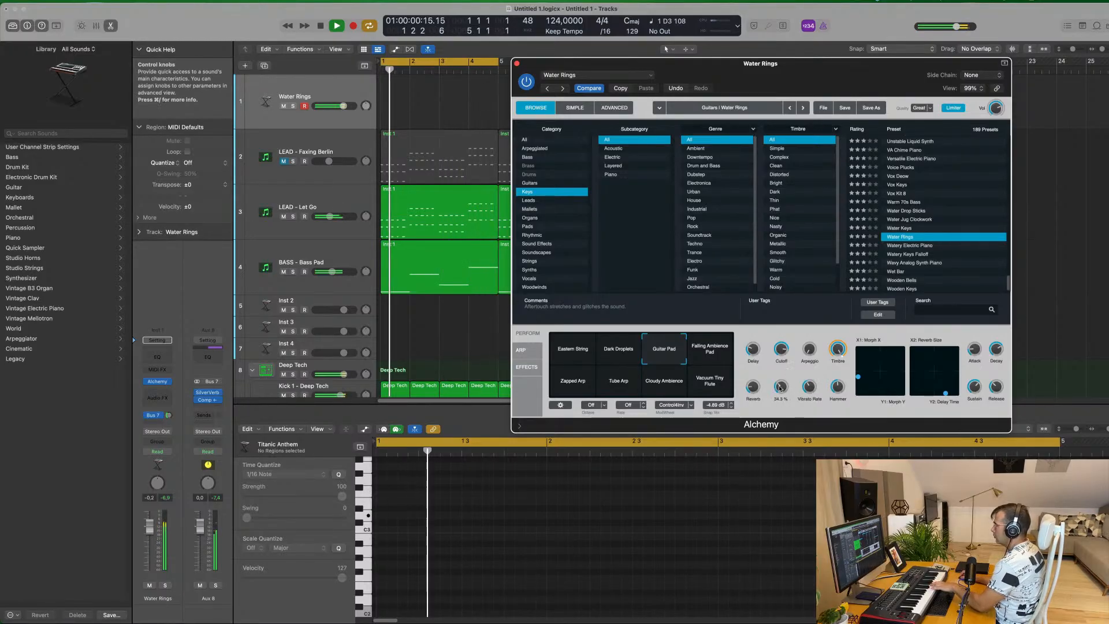
drag(760, 387, 754, 328)
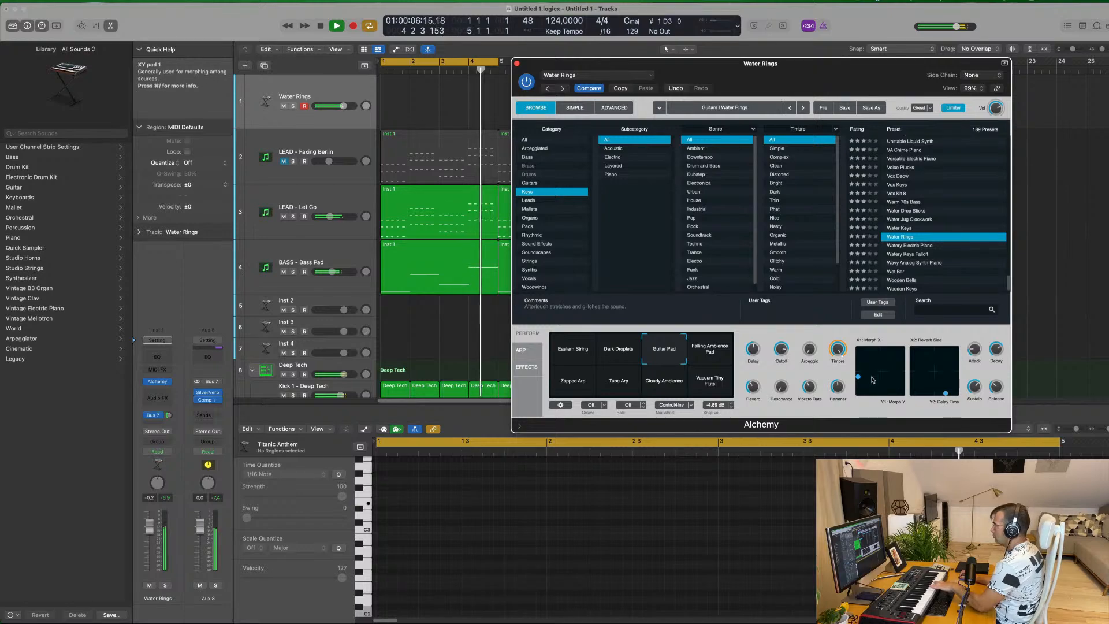
drag(891, 370, 859, 381)
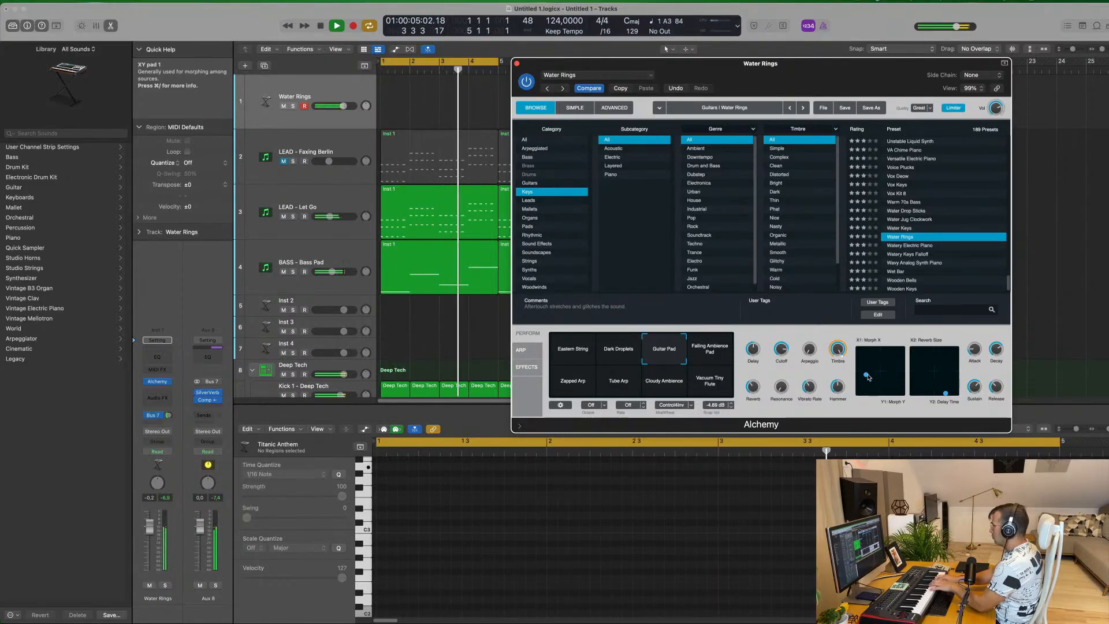
Audition the Alchemy presets Watery Electric Piano, Wavy Analog Synth Piano and Wooden Keys
key(Page_Down)
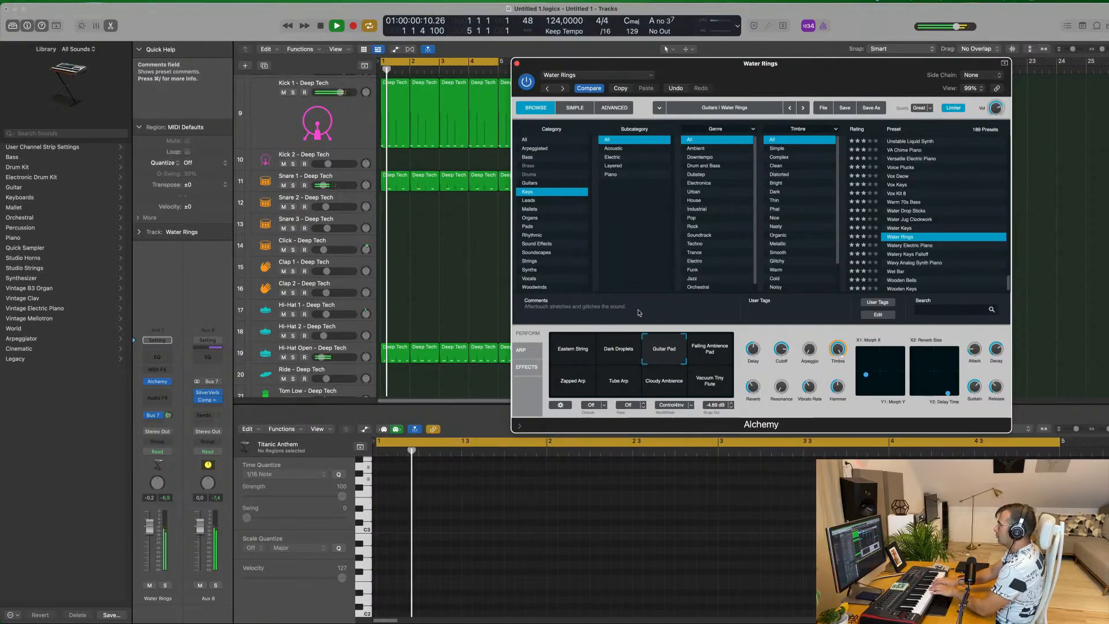
scroll(929, 248, down, 1)
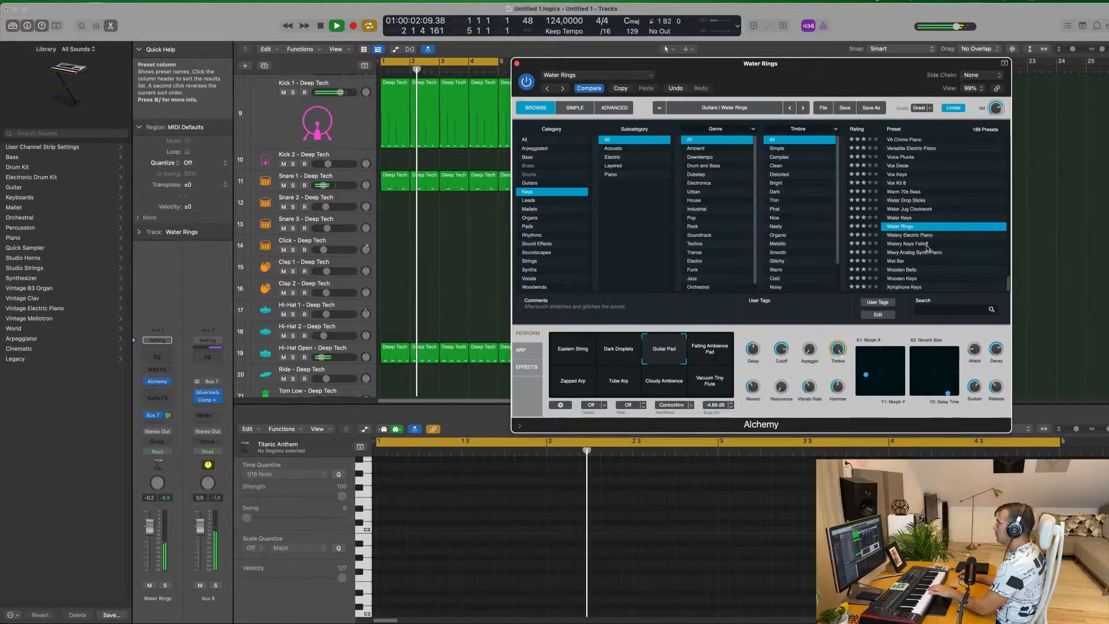
click(912, 235)
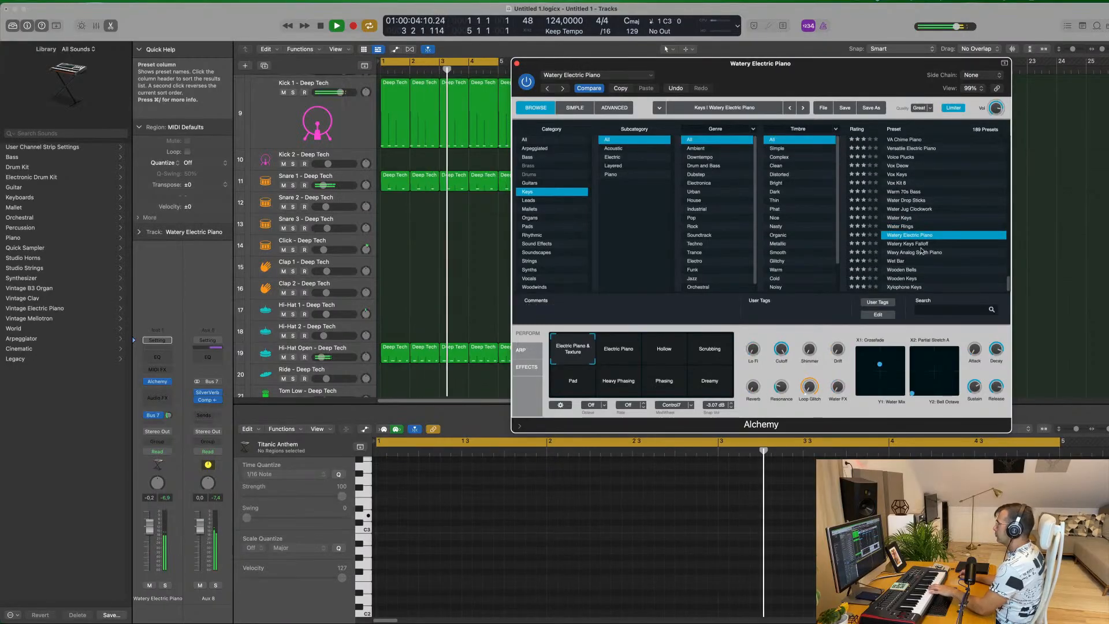
click(922, 252)
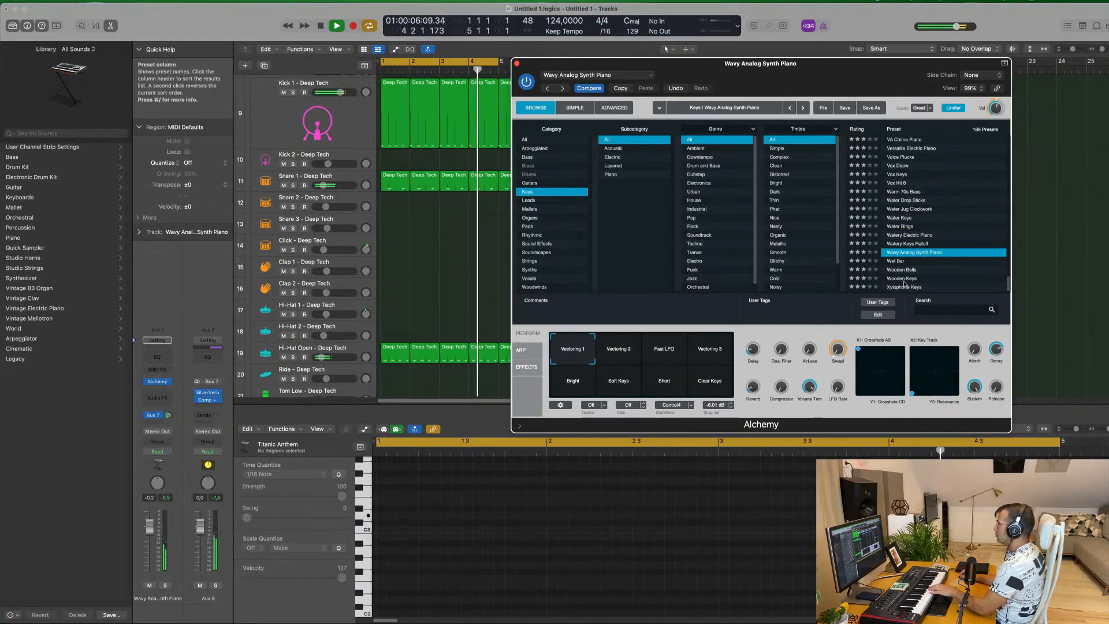
click(906, 279)
Audition 80s Digital Piano, Adding and Airy Synth Lead, comparing the latter's Dark & Swirly Pad, Simple 80s and Rich Decay variations
scroll(924, 203, up, 20)
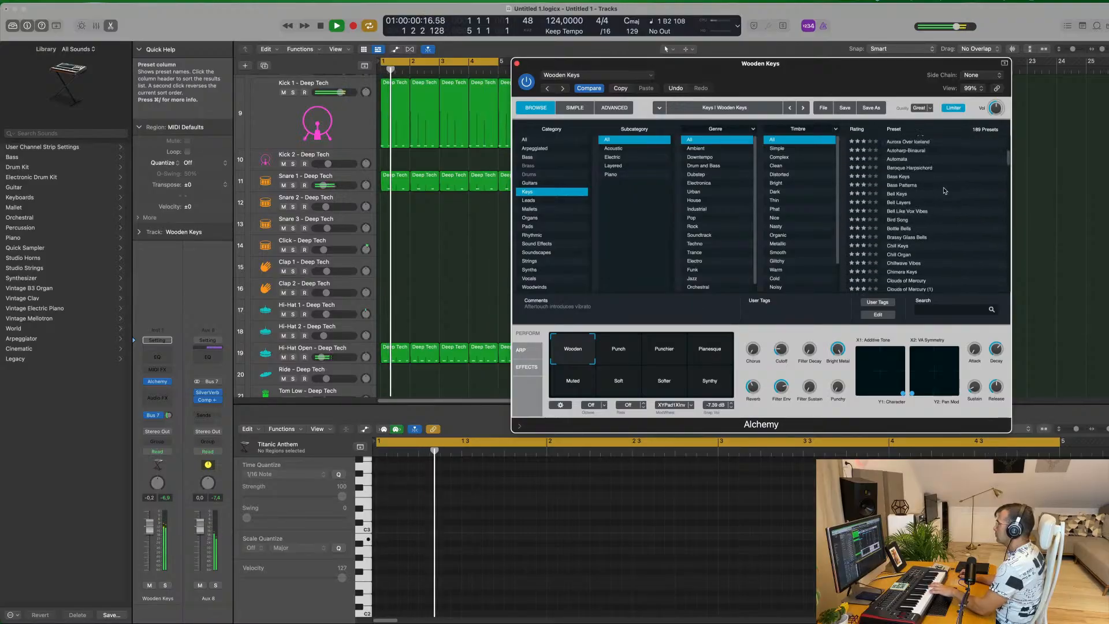
click(905, 149)
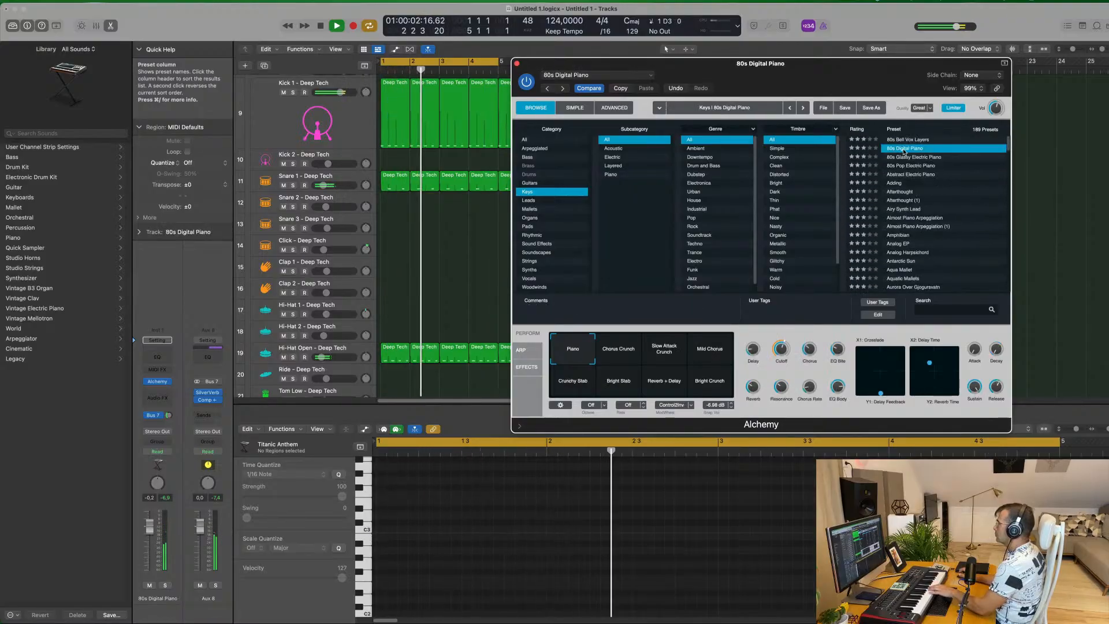
click(900, 183)
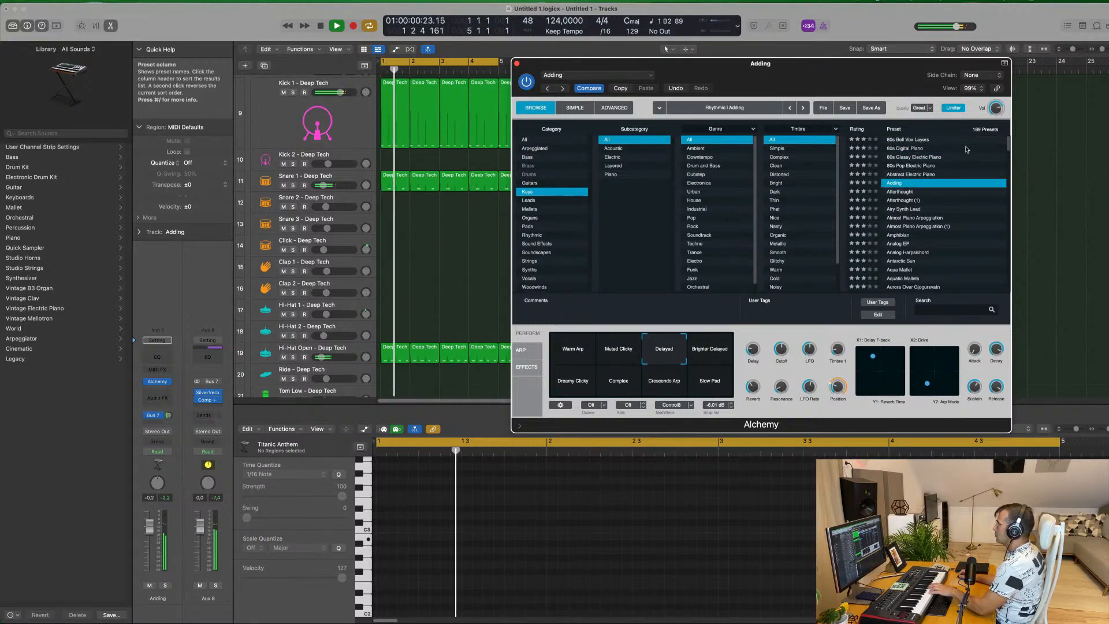
click(906, 209)
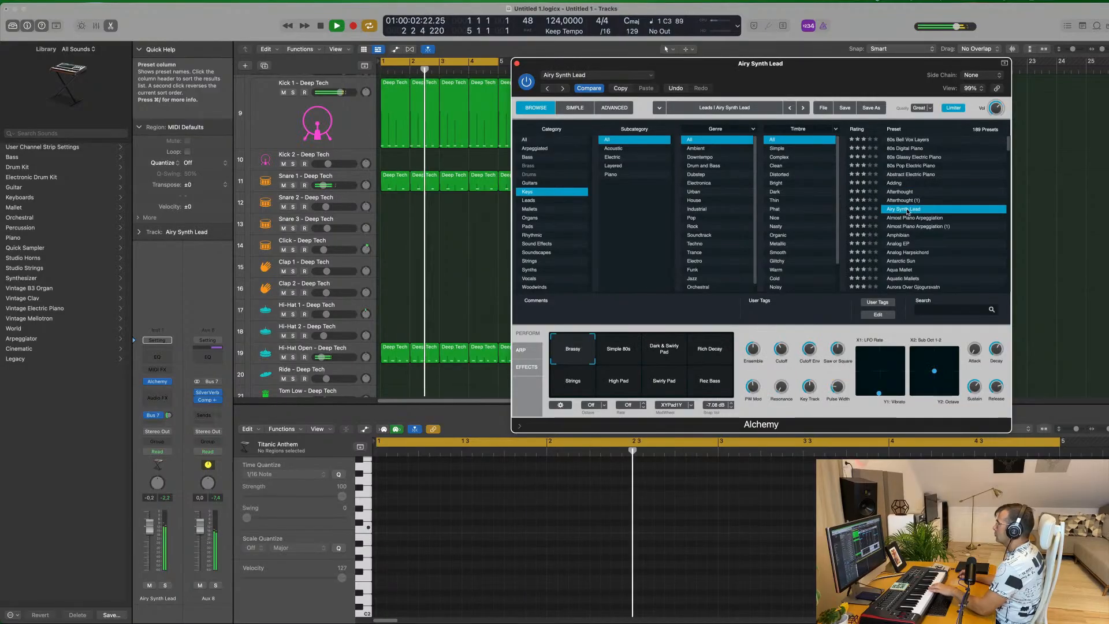
click(661, 357)
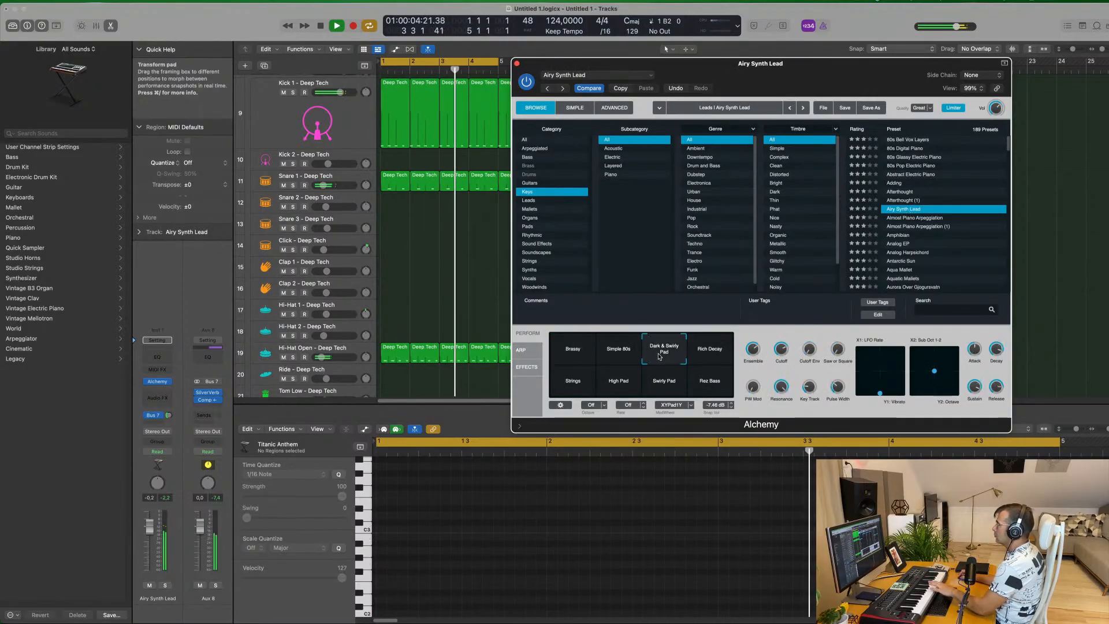
click(620, 359)
click(708, 355)
Audition Almost Piano Arpeggiation, Amphibian and Aqua Mallet, and load the Automata preset on the Alchemy track
click(928, 218)
click(924, 235)
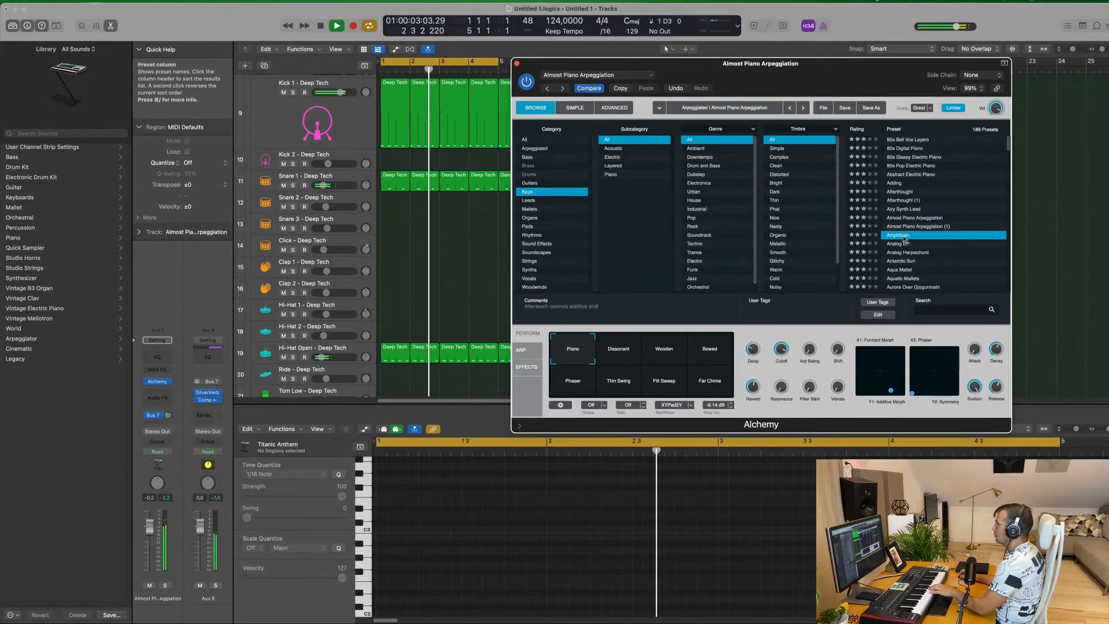
scroll(954, 243, down, 1)
scroll(957, 245, down, 2)
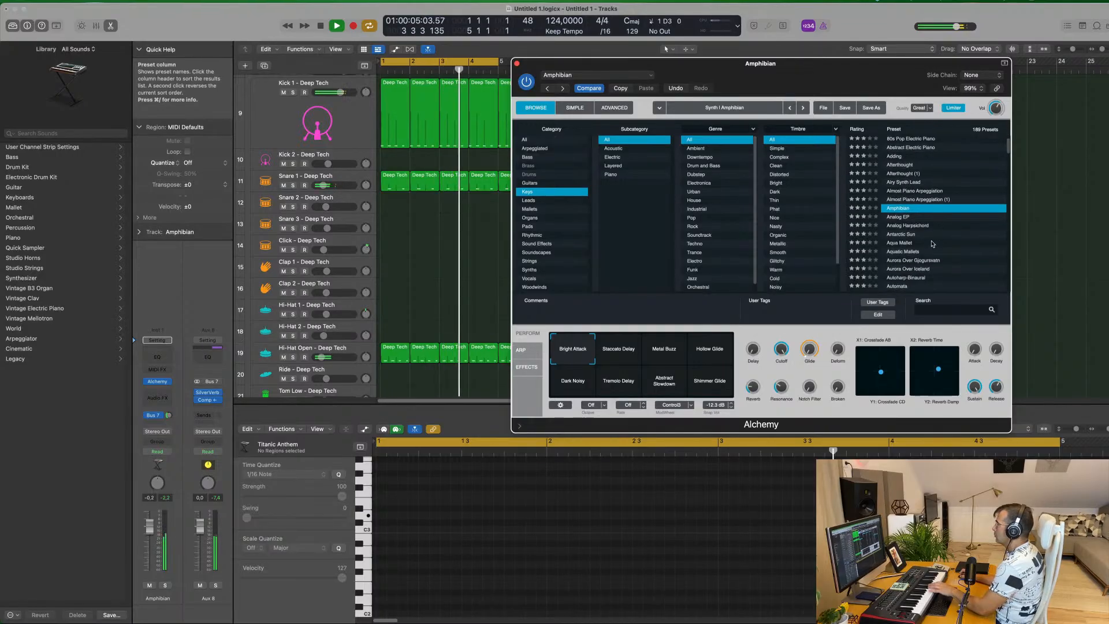
click(949, 243)
scroll(954, 243, down, 7)
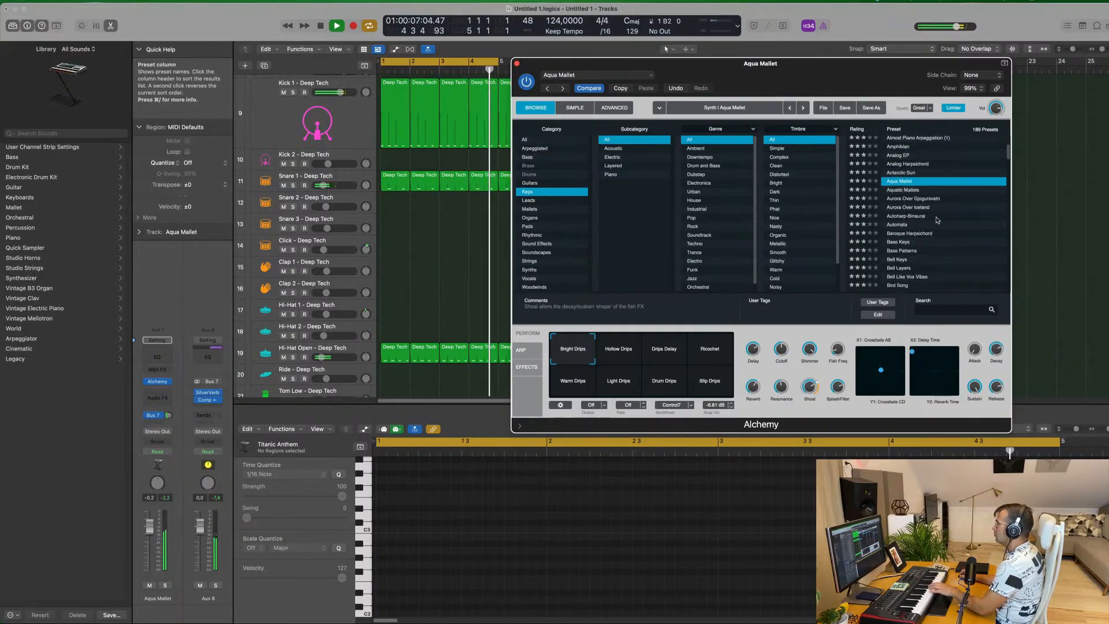
click(893, 225)
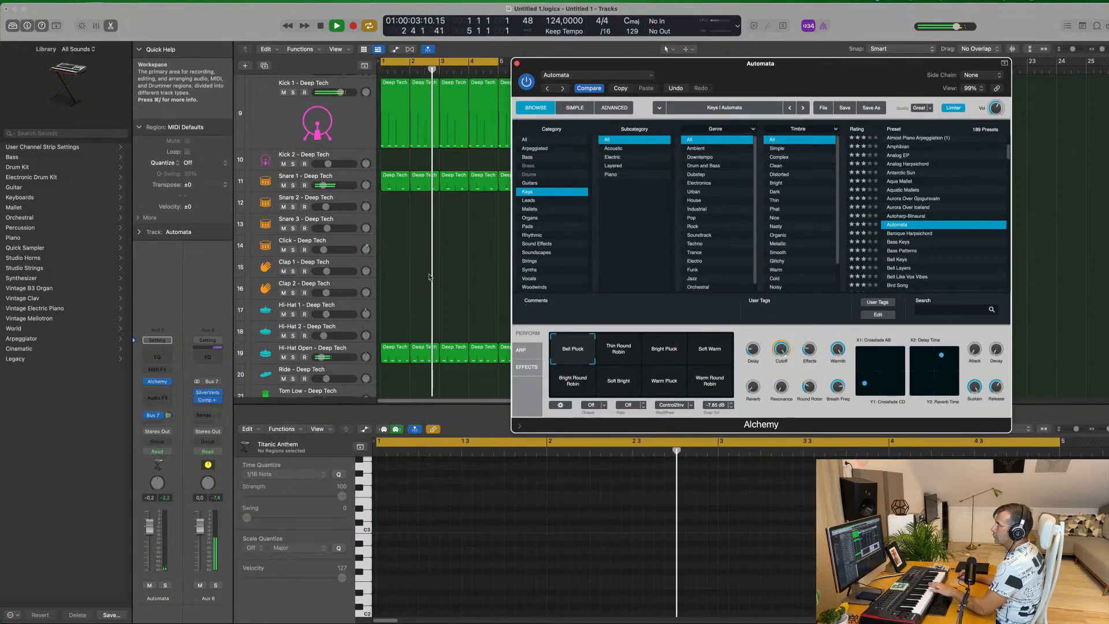
Duplicate the LEAD - Faxing Berlin track as a new empty track with the same Sylenth1 settings
scroll(425, 270, down, 1)
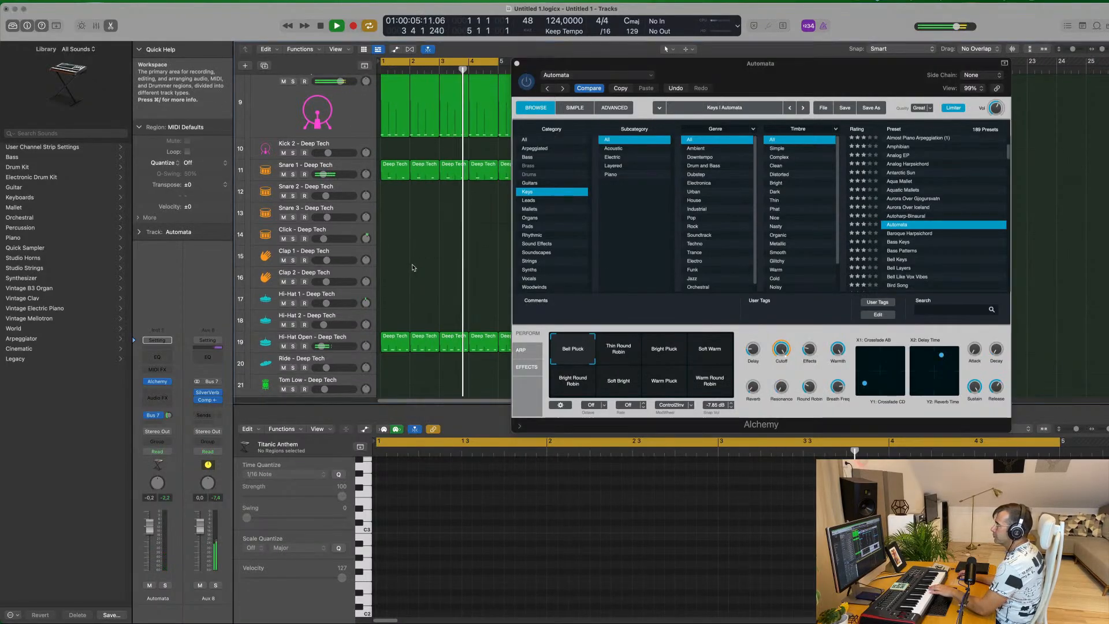
scroll(413, 268, up, 10)
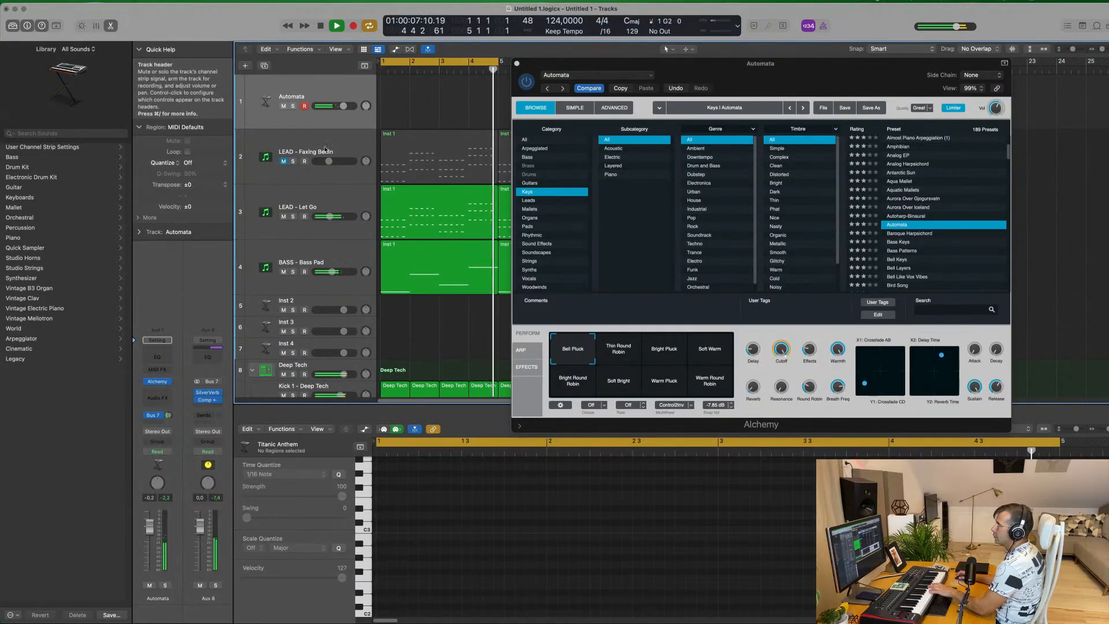
click(346, 173)
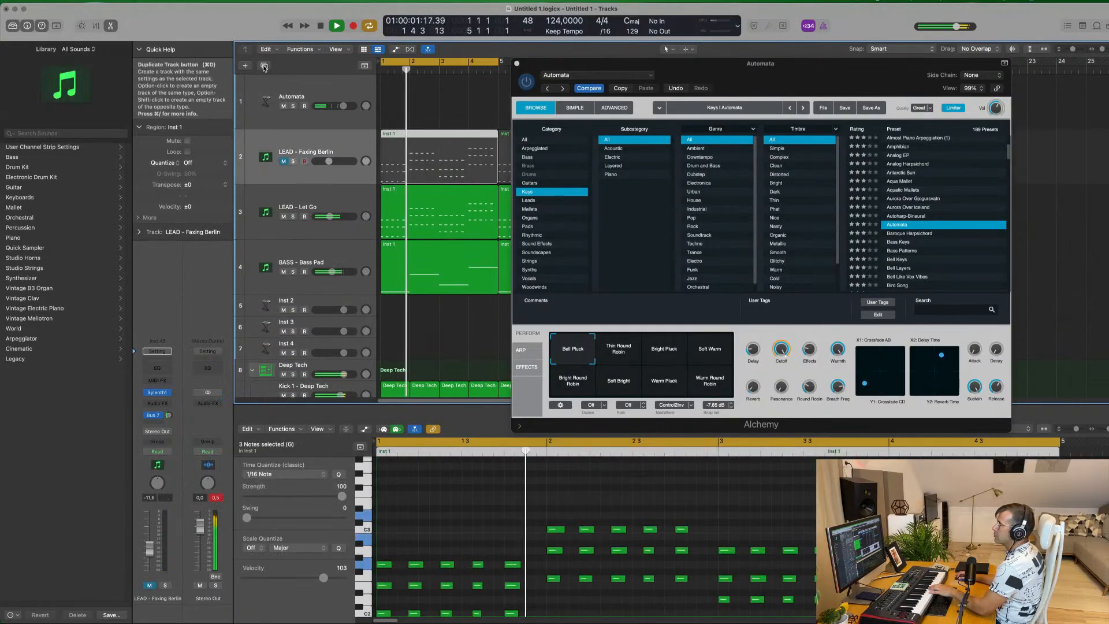
key(super+d)
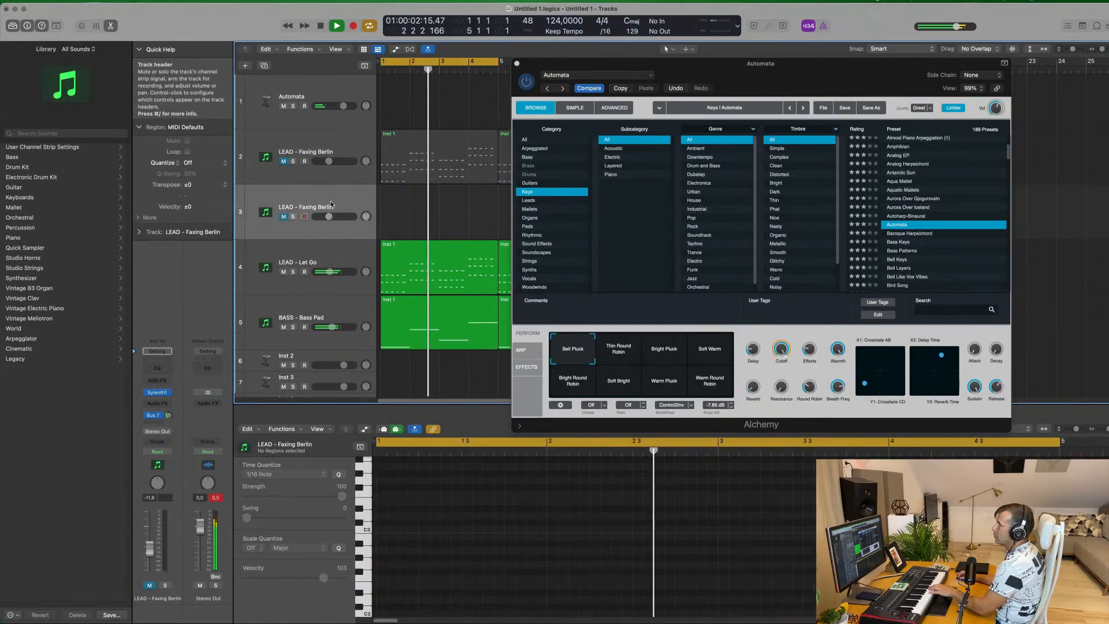
Load the PAD - Anjuna Pad preset into the duplicated track's Sylenth1 and unmute the track
click(159, 393)
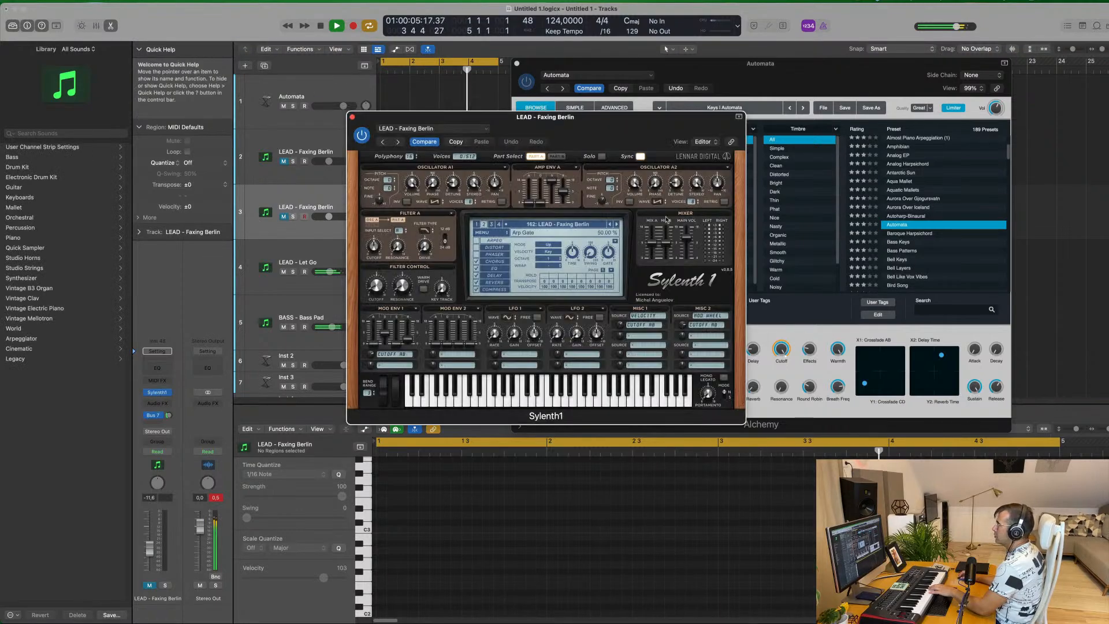
click(557, 225)
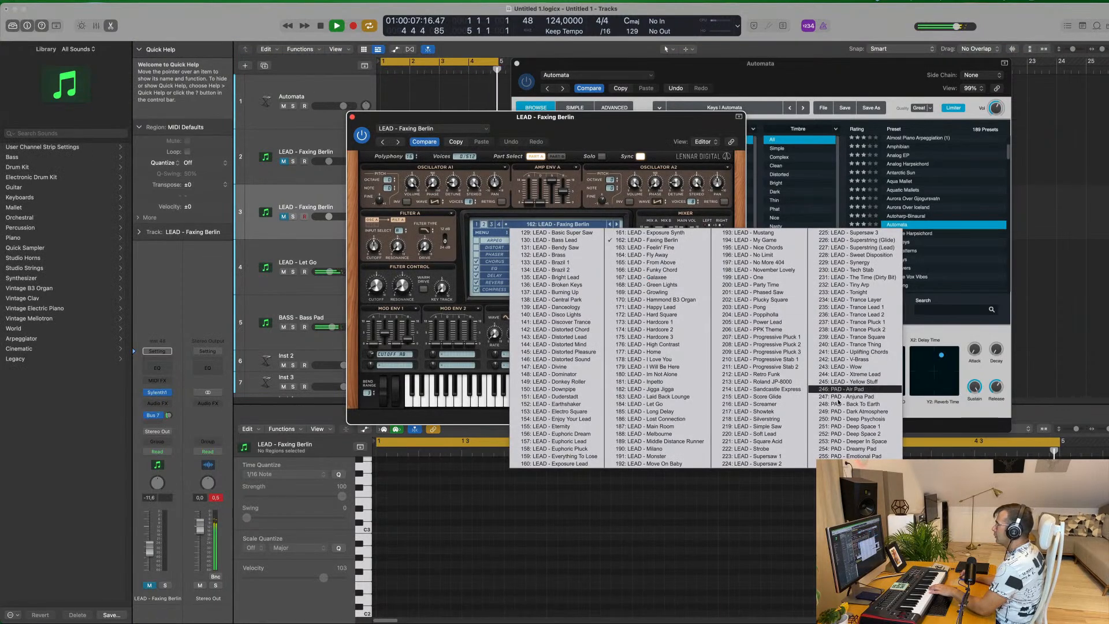
click(848, 398)
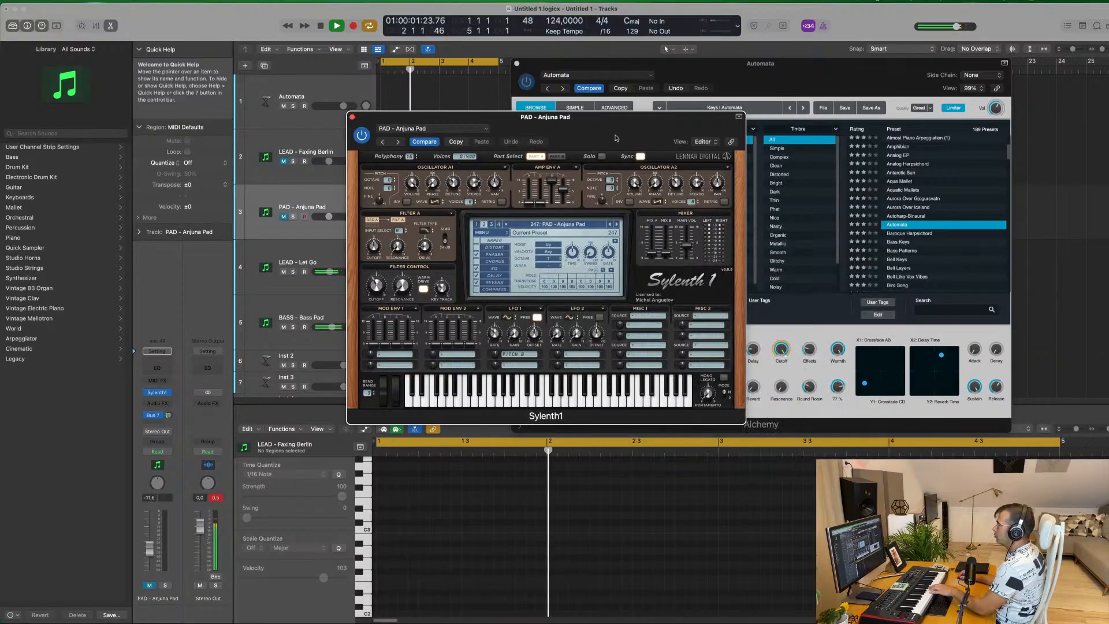
drag(614, 124, 810, 120)
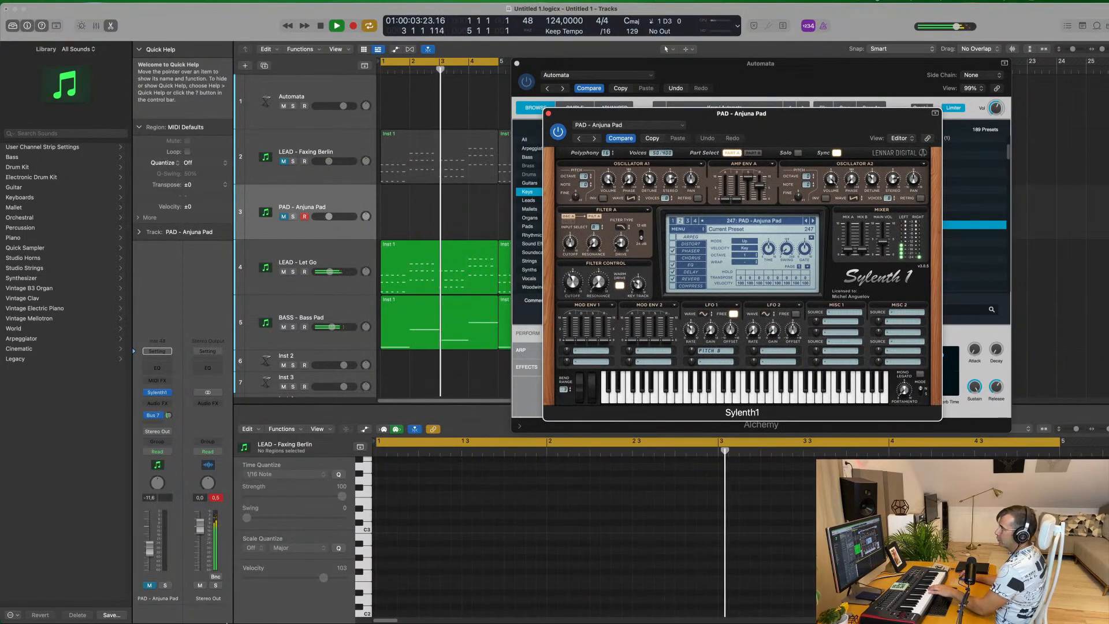
click(149, 586)
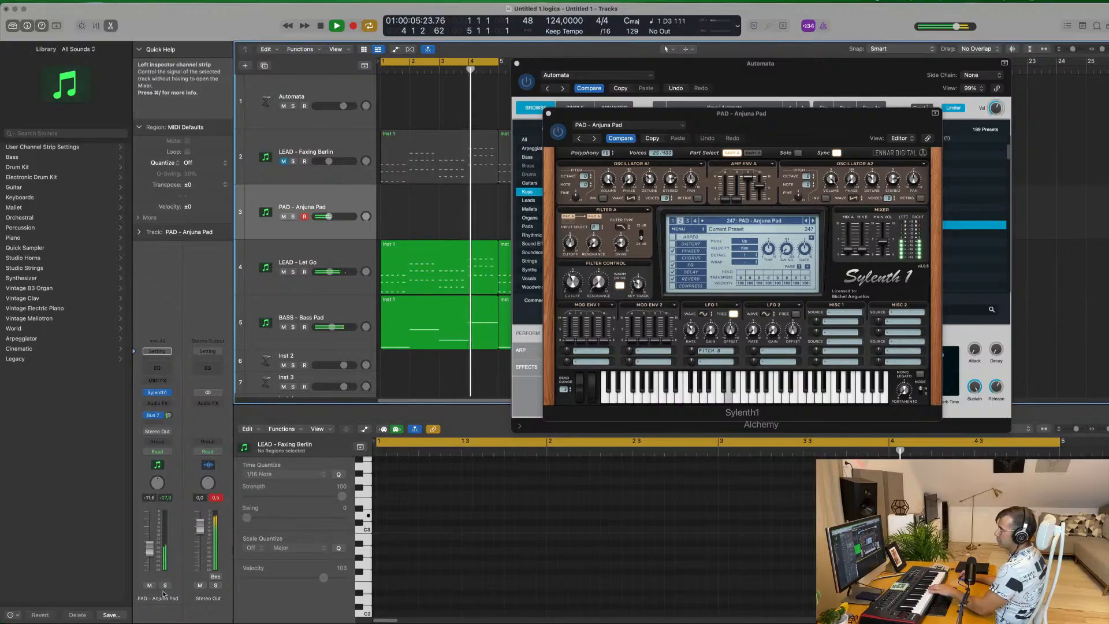
Adjust the Anjuna Pad's filter cutoff to about 4.7, and raise its Bus 7 send and track volume, with the fader at -5.2 dB
drag(573, 282, 574, 276)
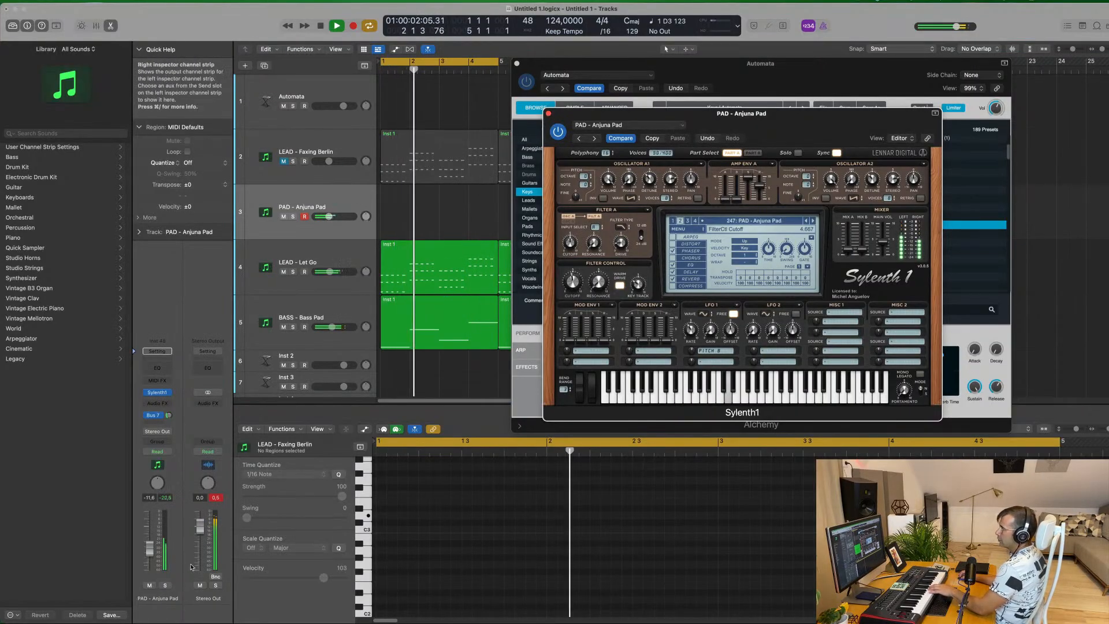
drag(150, 549, 154, 543)
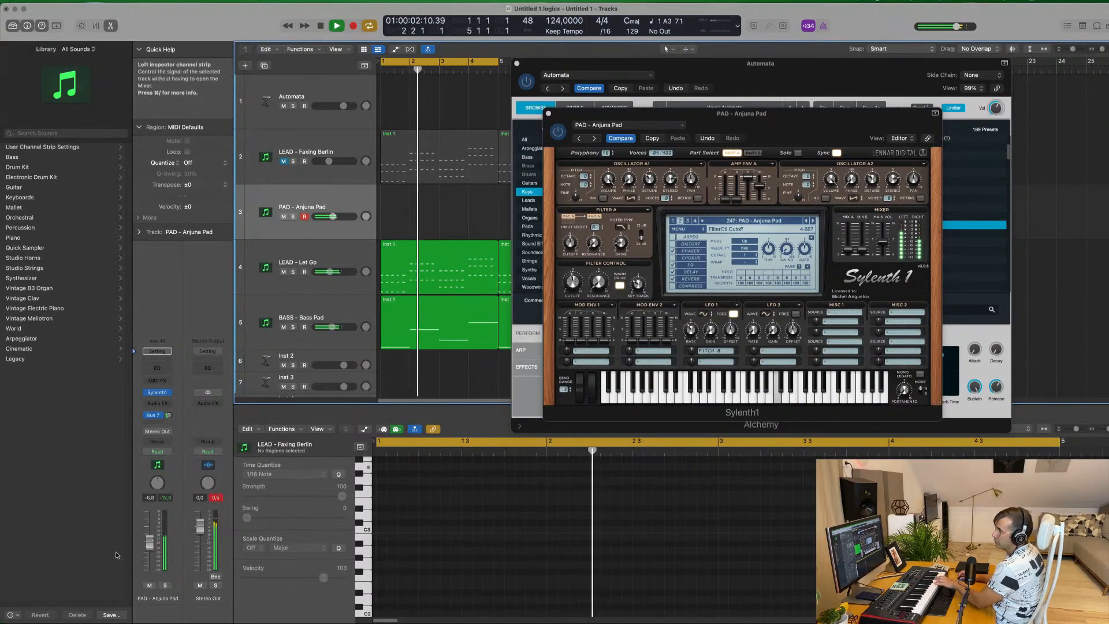
drag(169, 419, 172, 410)
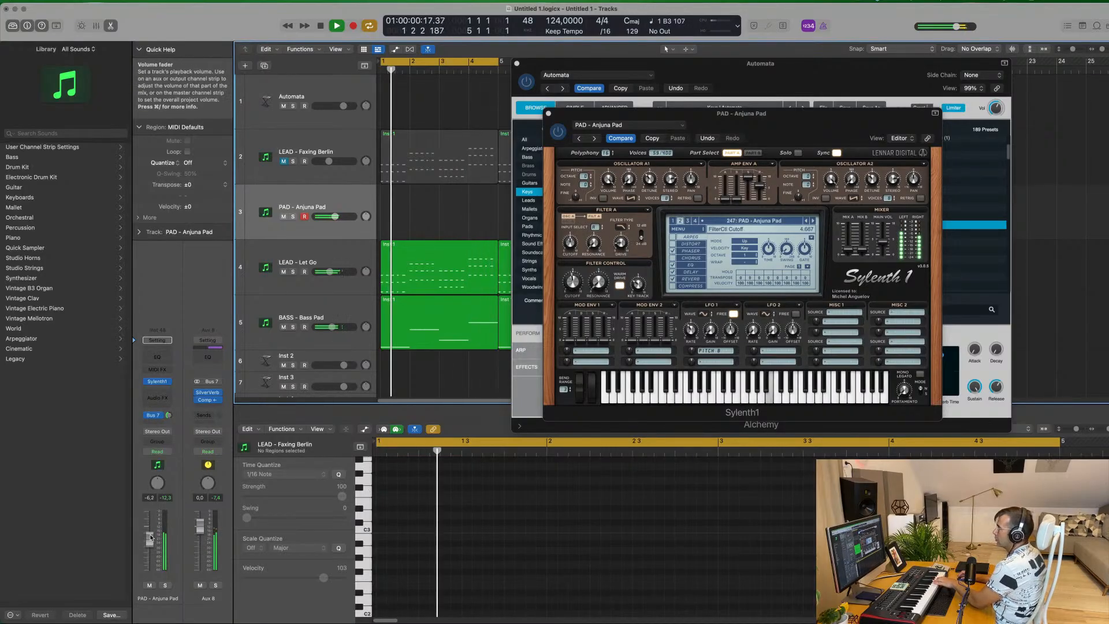
drag(151, 541, 151, 538)
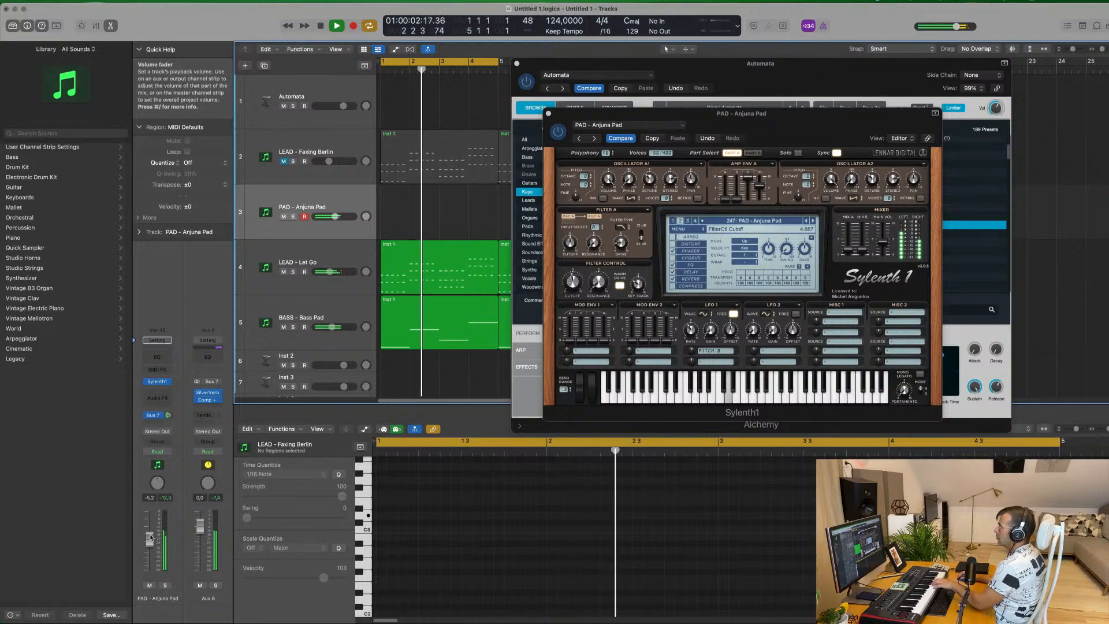
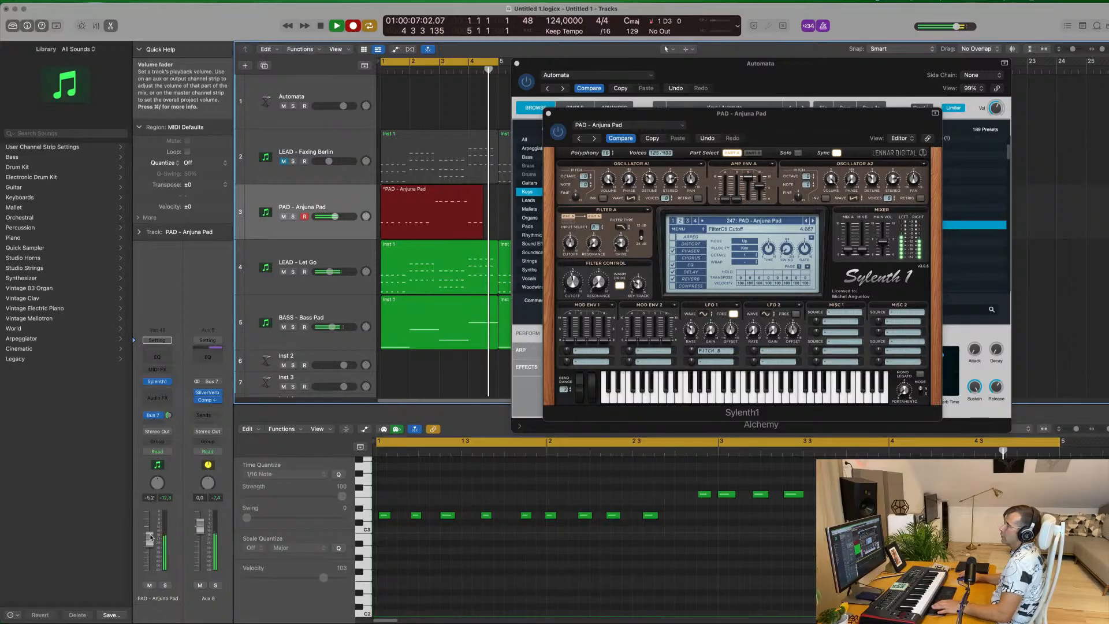
Stop recording and delete the PAD - Anjuna Pad notes after bar 1, then play back the remaining notes
key(space)
drag(686, 484, 826, 534)
key(space)
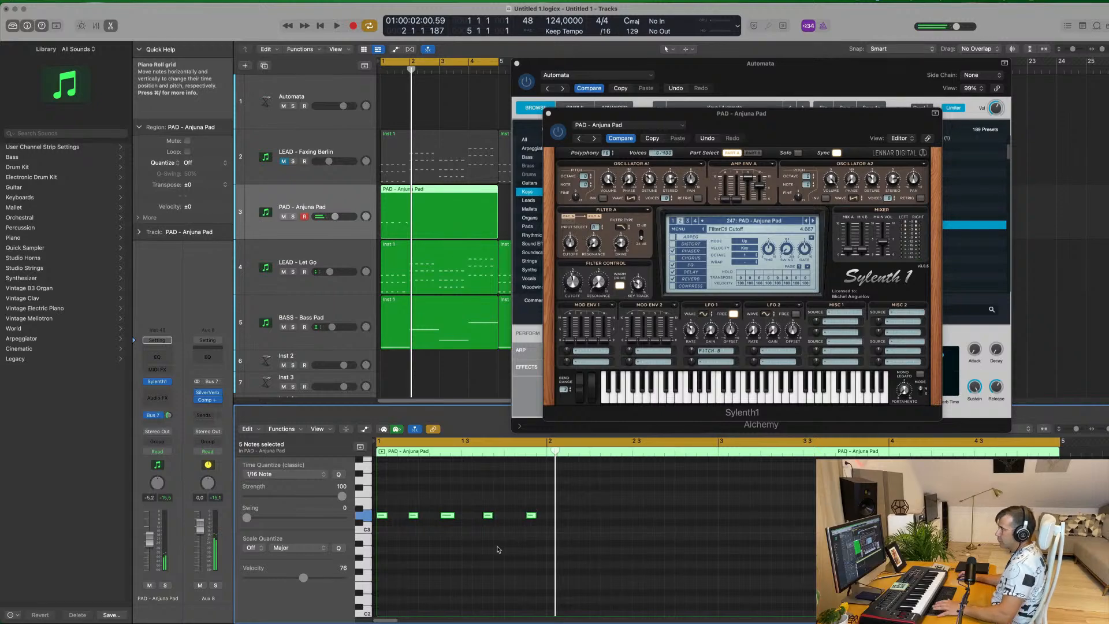
click(485, 559)
key(space)
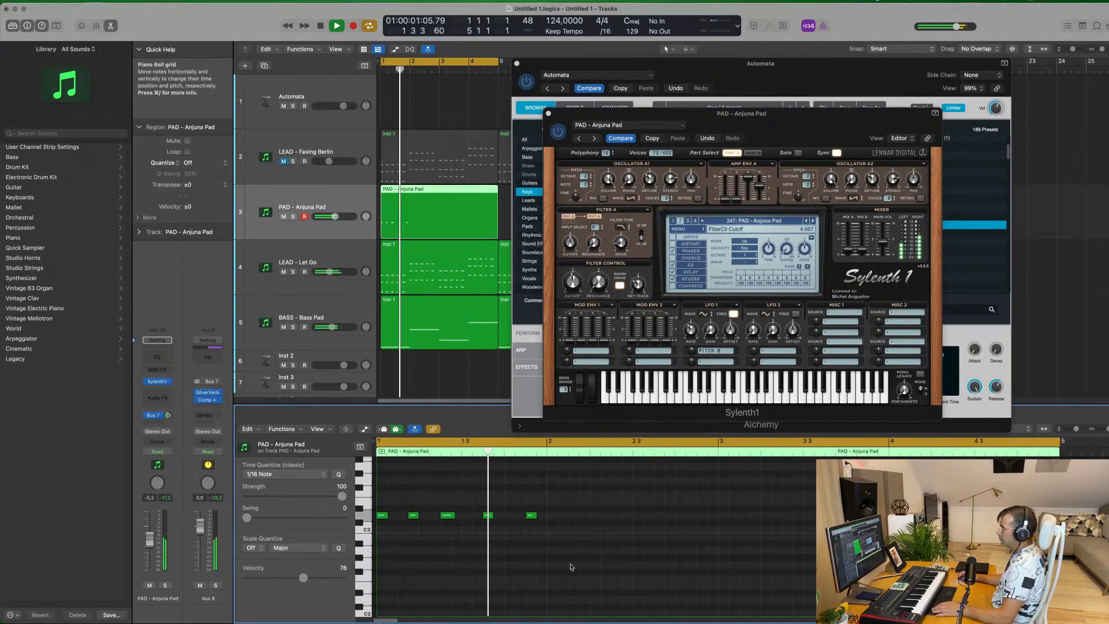
Copy the bar 1 note pattern across bars 2 to 4 of the PAD - Anjuna Pad region
mouse_move(564, 512)
mouse_down()
mouse_move(383, 520)
mouse_move(553, 518)
mouse_up()
drag(749, 508, 723, 520)
key(space)
key(space)
scroll(631, 564, down, 3)
click(616, 570)
scroll(606, 570, down, 2)
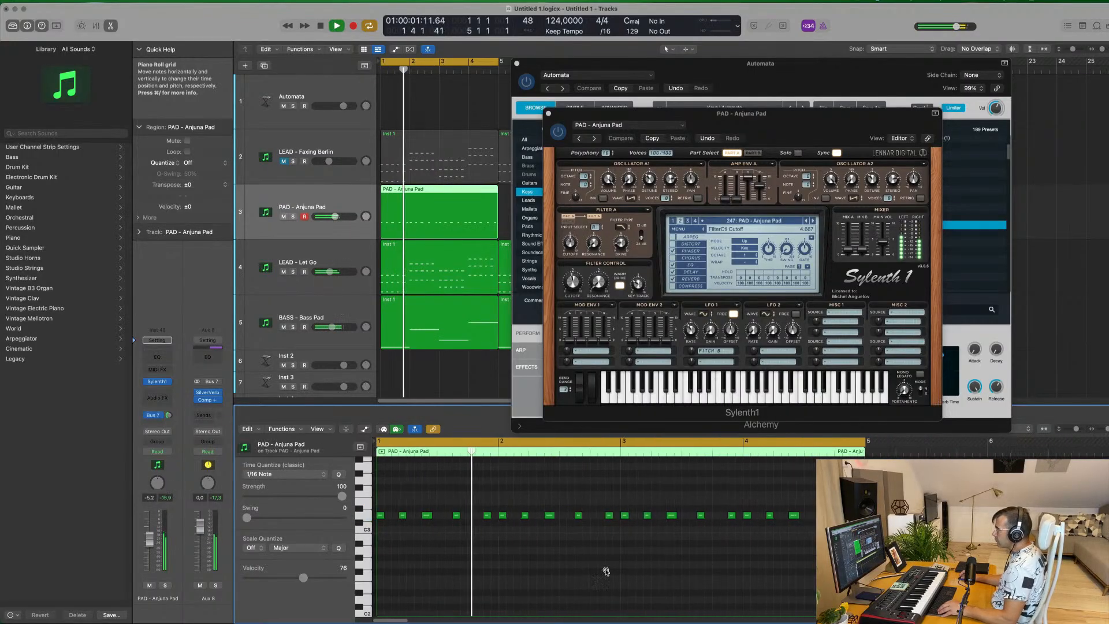
During playback, adjust Part A's amp envelope release and set its Filter A cutoff to about 5.3
key(space)
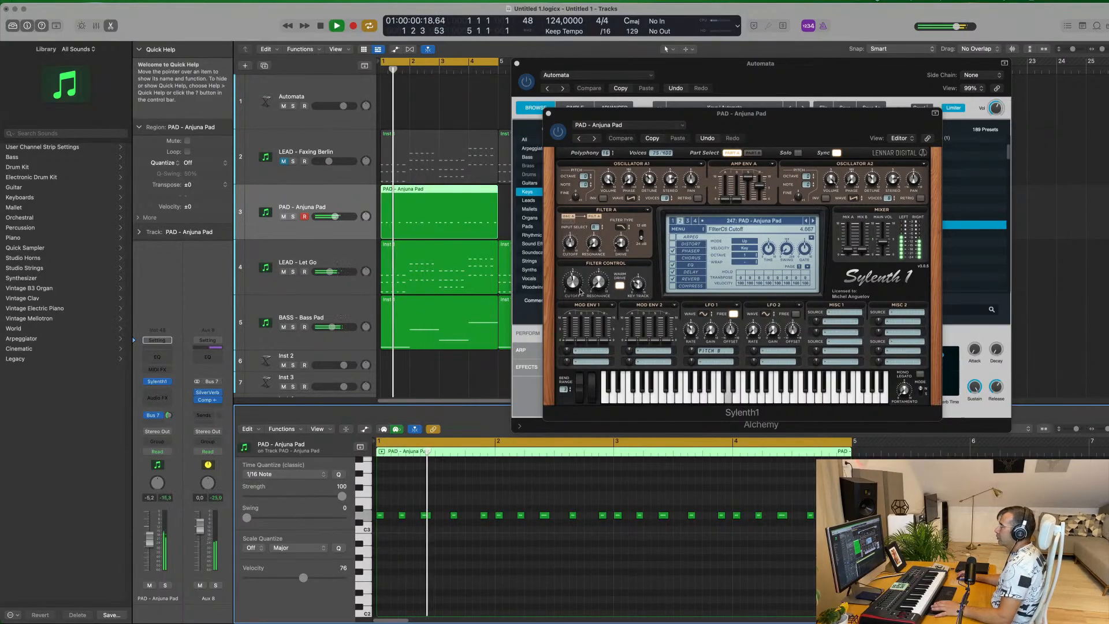
mouse_move(761, 185)
mouse_down()
mouse_move(749, 199)
mouse_move(760, 200)
mouse_move(751, 183)
mouse_up()
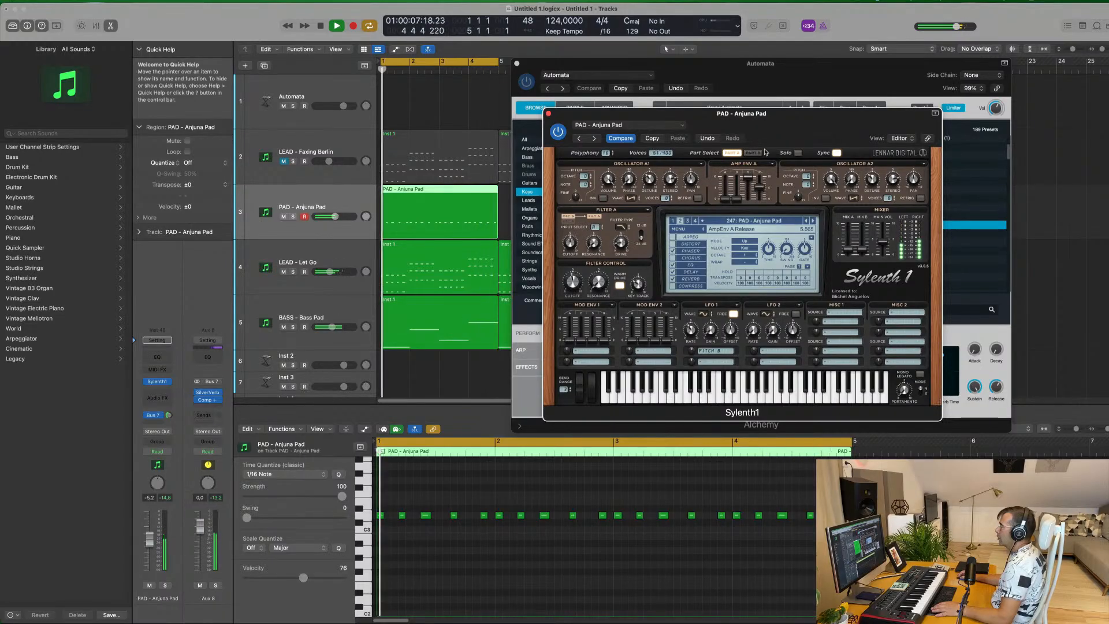
drag(761, 188, 762, 207)
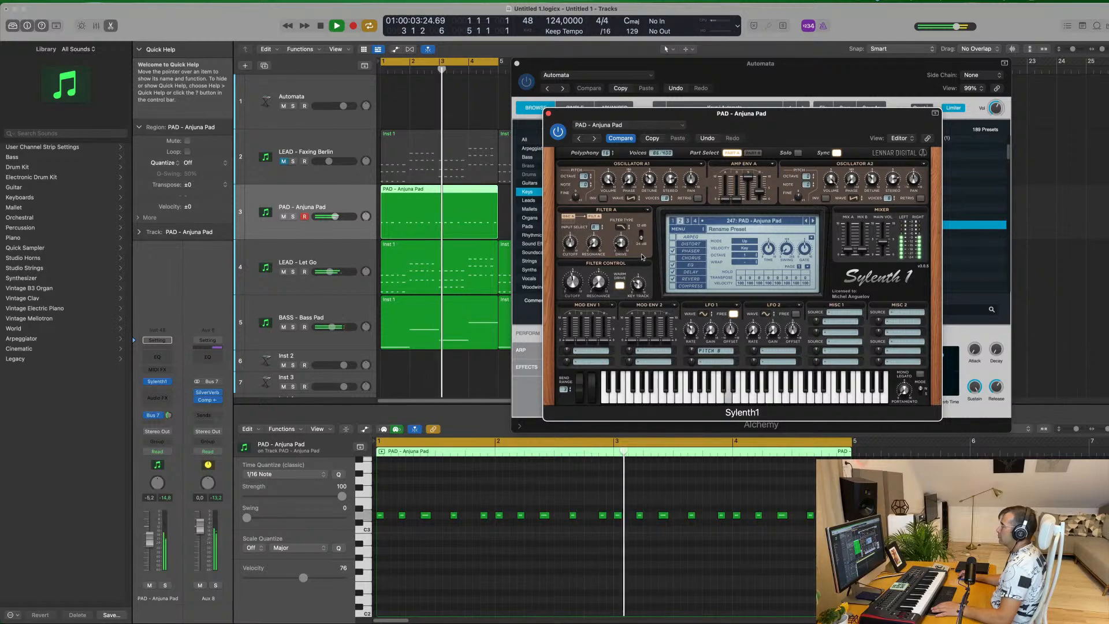
drag(571, 254, 575, 268)
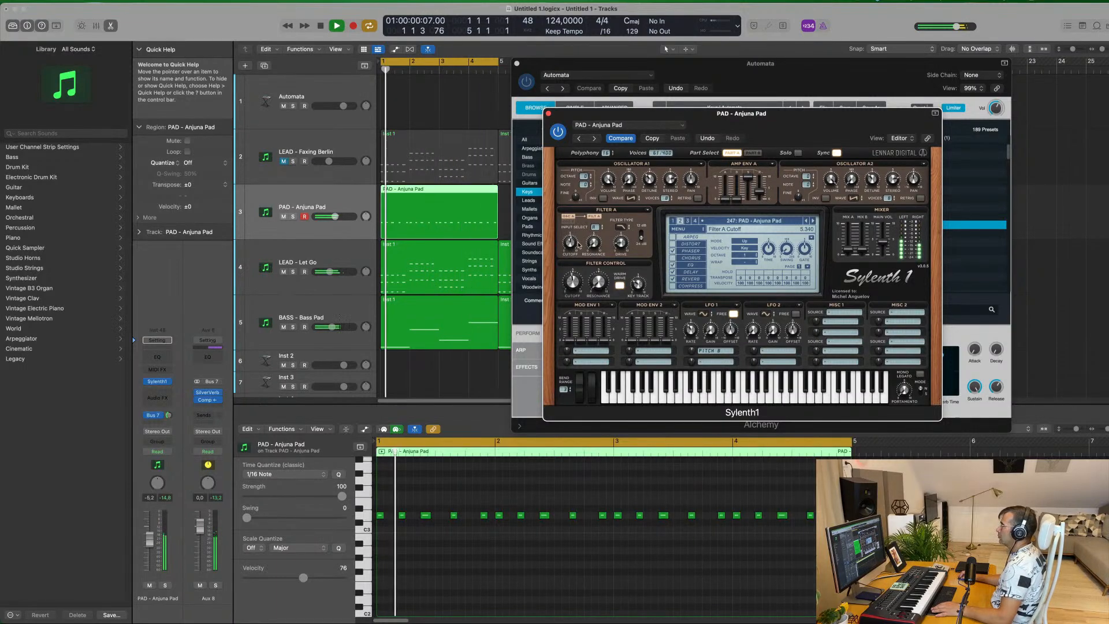
Set Part B's amp envelope sustain to 0 and release to about 2.8, and Part A's release to about 2.9
click(752, 153)
drag(759, 189, 761, 222)
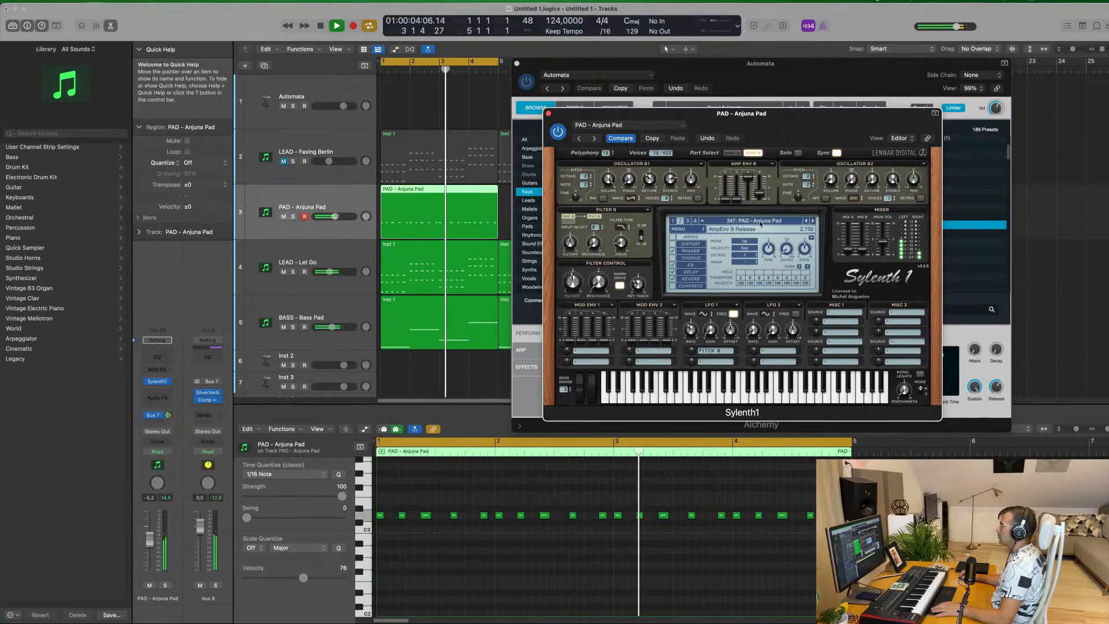
click(733, 153)
mouse_move(760, 189)
mouse_down()
mouse_move(761, 215)
mouse_move(750, 179)
mouse_up()
click(753, 153)
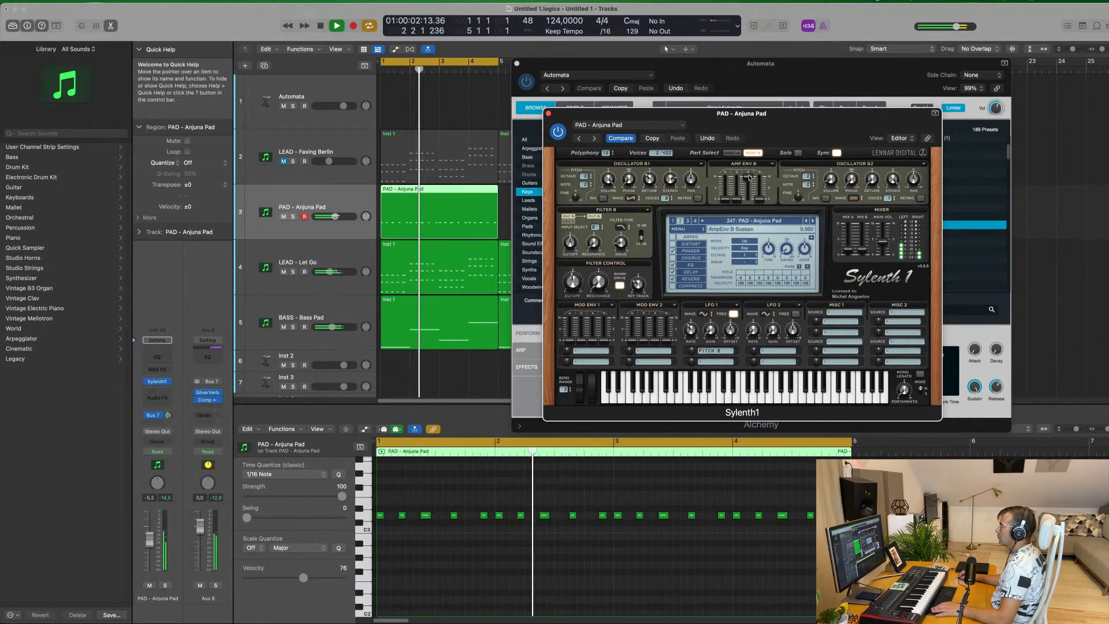
click(732, 153)
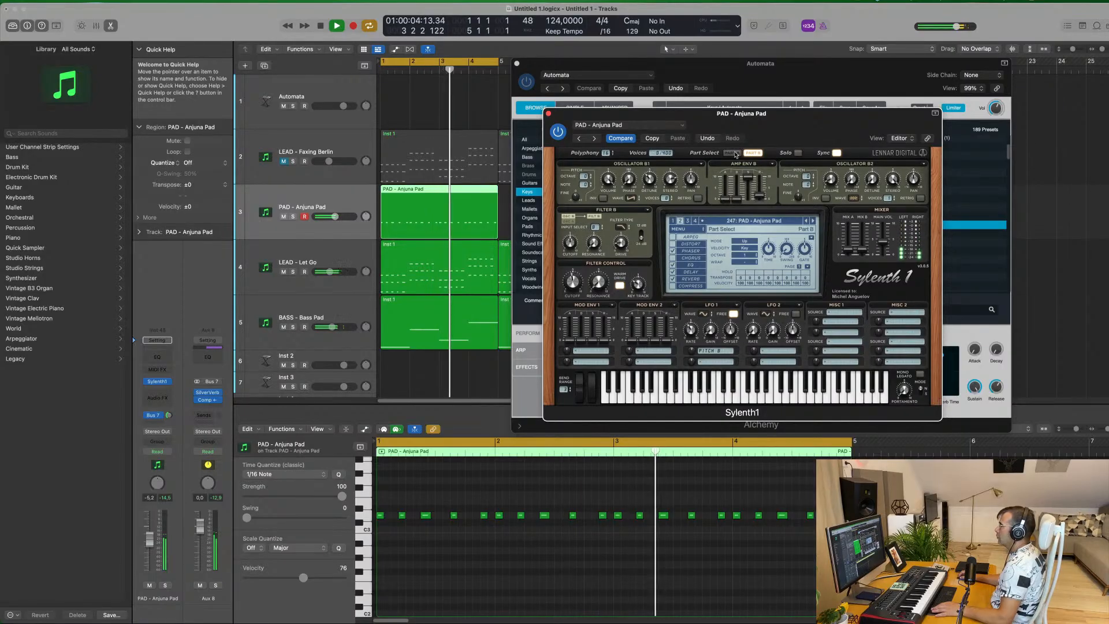
drag(762, 193, 762, 195)
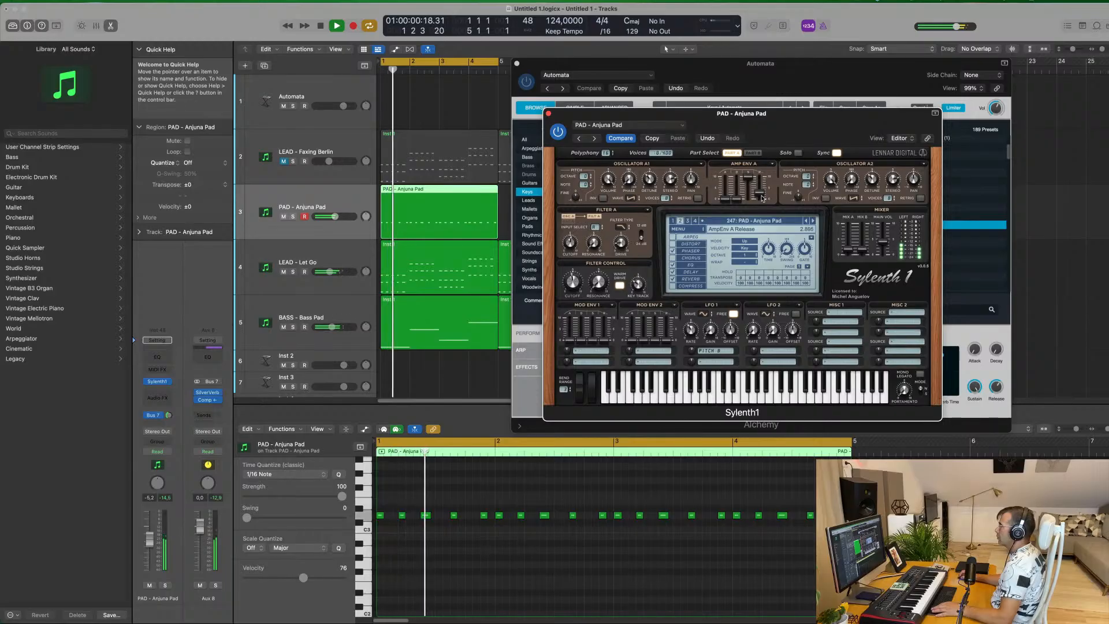
Try different octaves for Oscillator A2, nudge the filter control cutoff, and switch on the oscillator's retrigger
drag(808, 177, 809, 173)
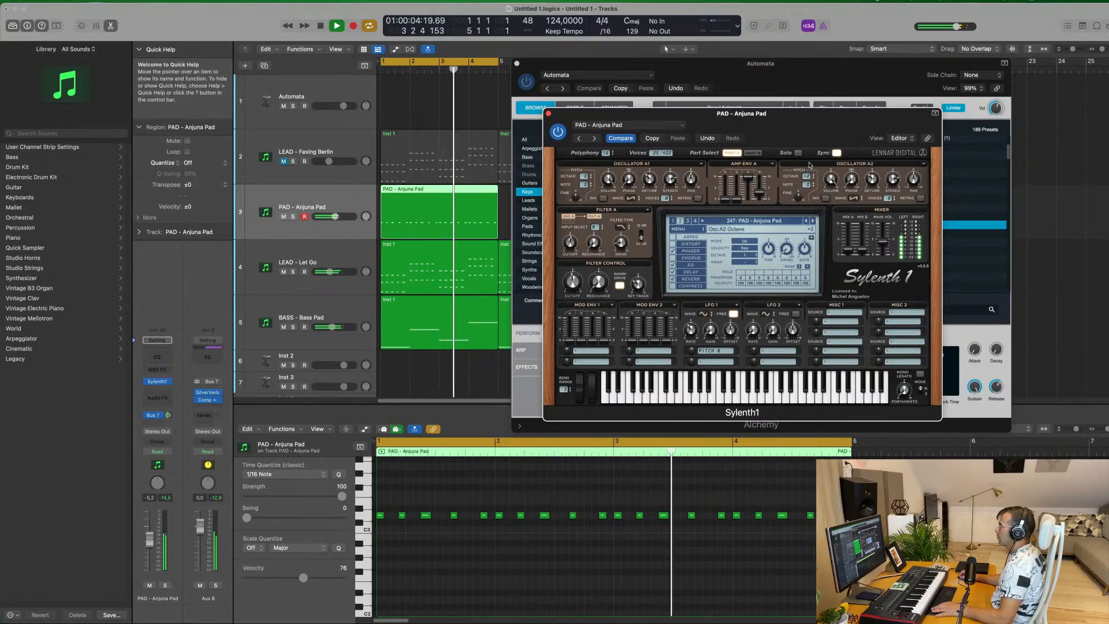
drag(809, 170, 810, 184)
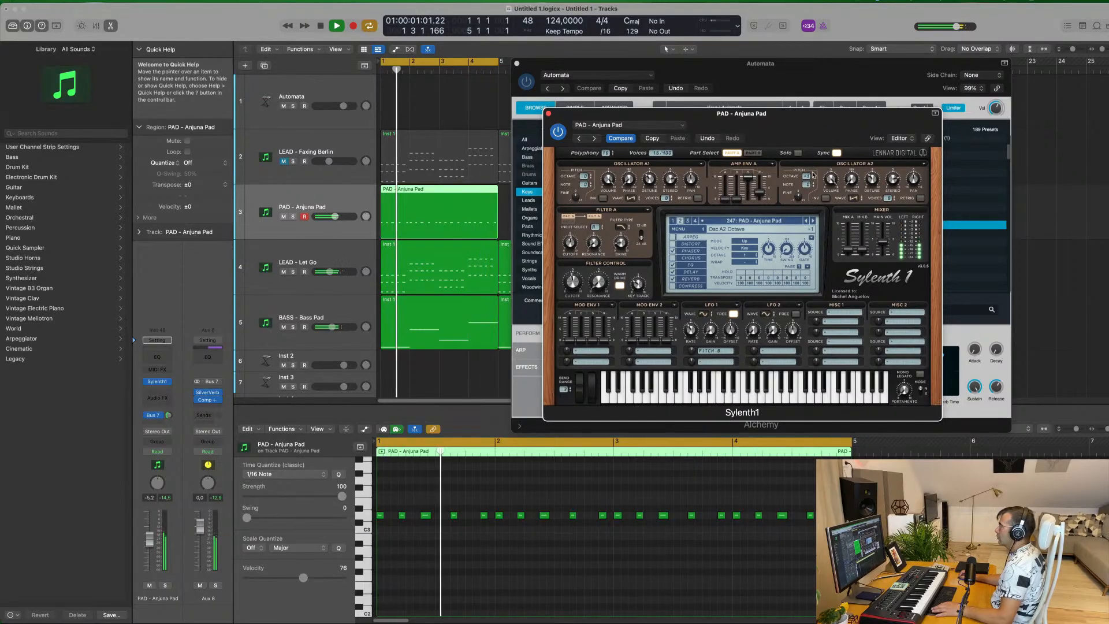
drag(813, 174, 814, 178)
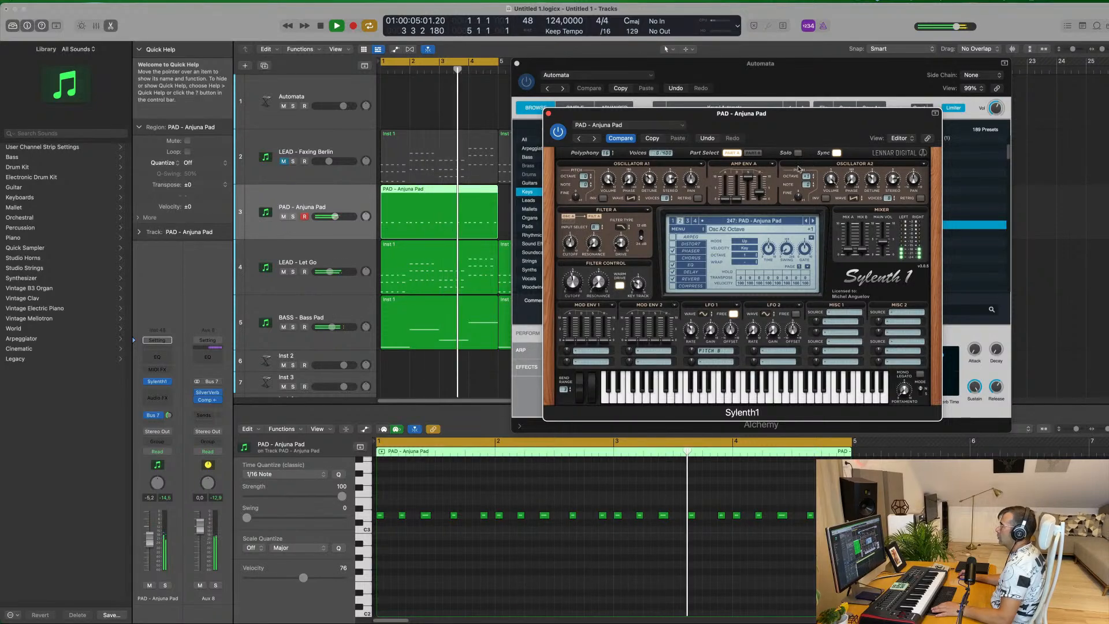
drag(577, 284, 580, 284)
drag(808, 177, 808, 182)
drag(802, 123, 761, 127)
click(879, 203)
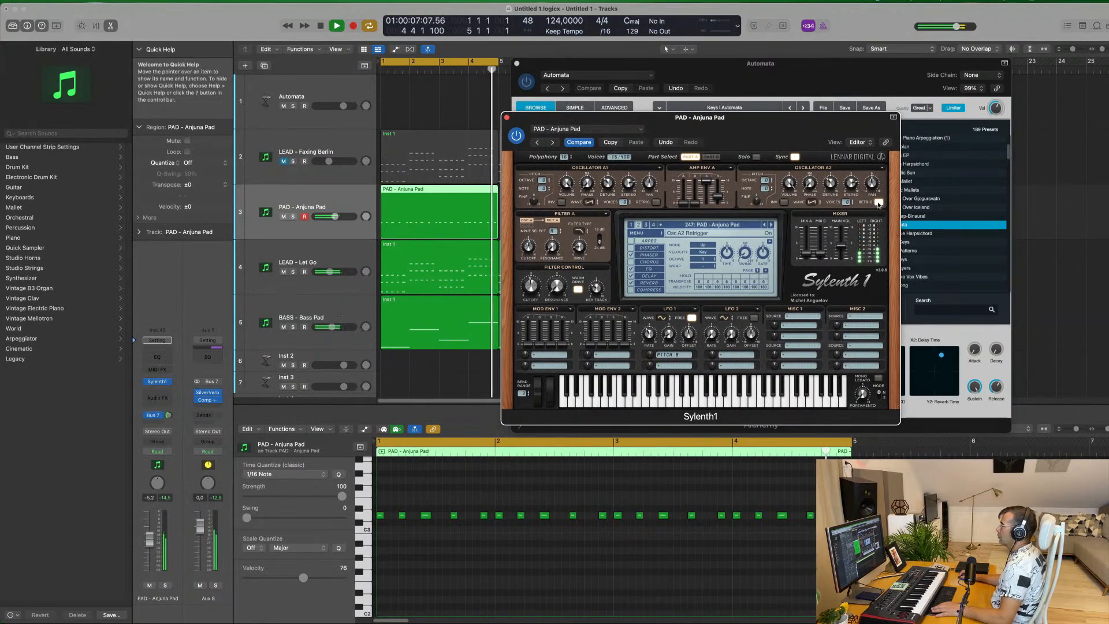
Set the Anjuna Pad's filter control cutoff to about 4.8 and readjust the track's Bus 7 send
drag(746, 118, 798, 107)
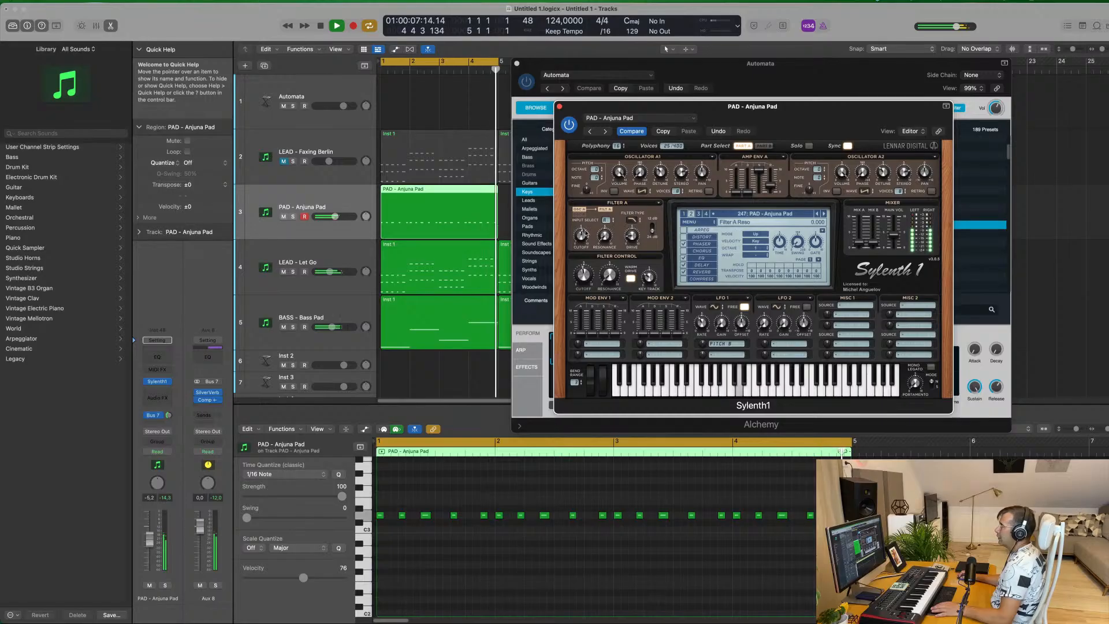
drag(587, 284, 588, 279)
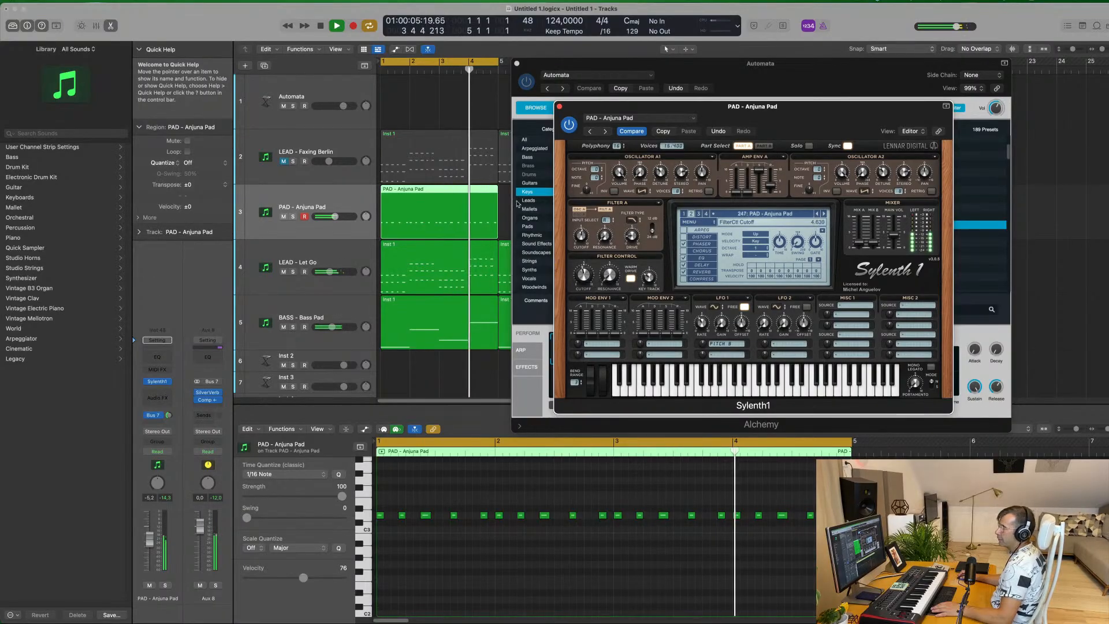
mouse_move(169, 417)
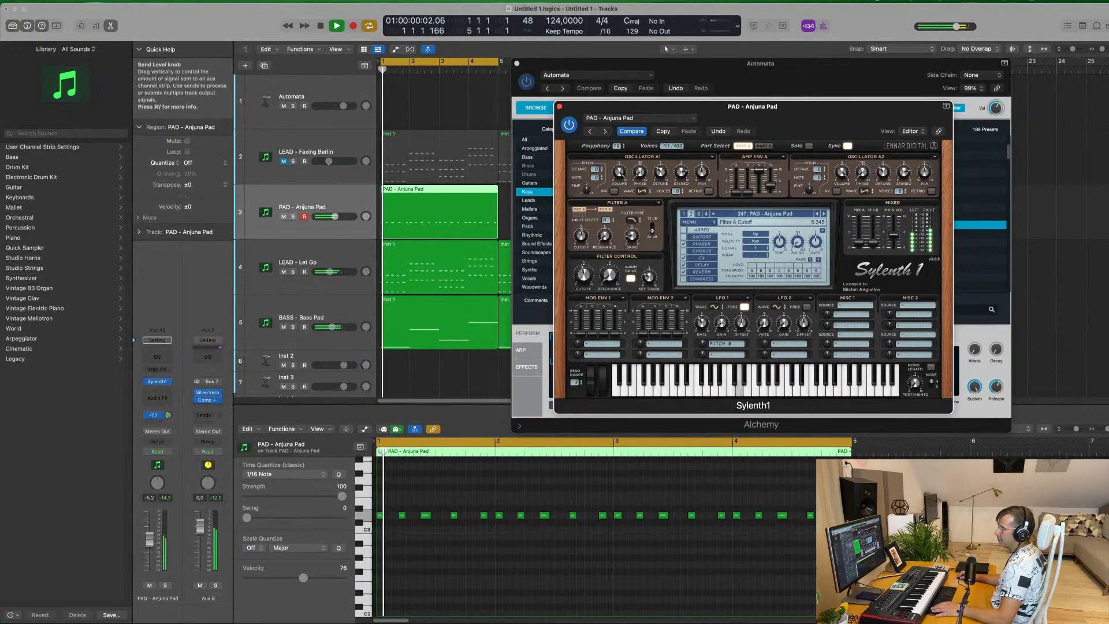
mouse_move(169, 416)
mouse_down()
mouse_move(169, 404)
mouse_move(169, 416)
mouse_up()
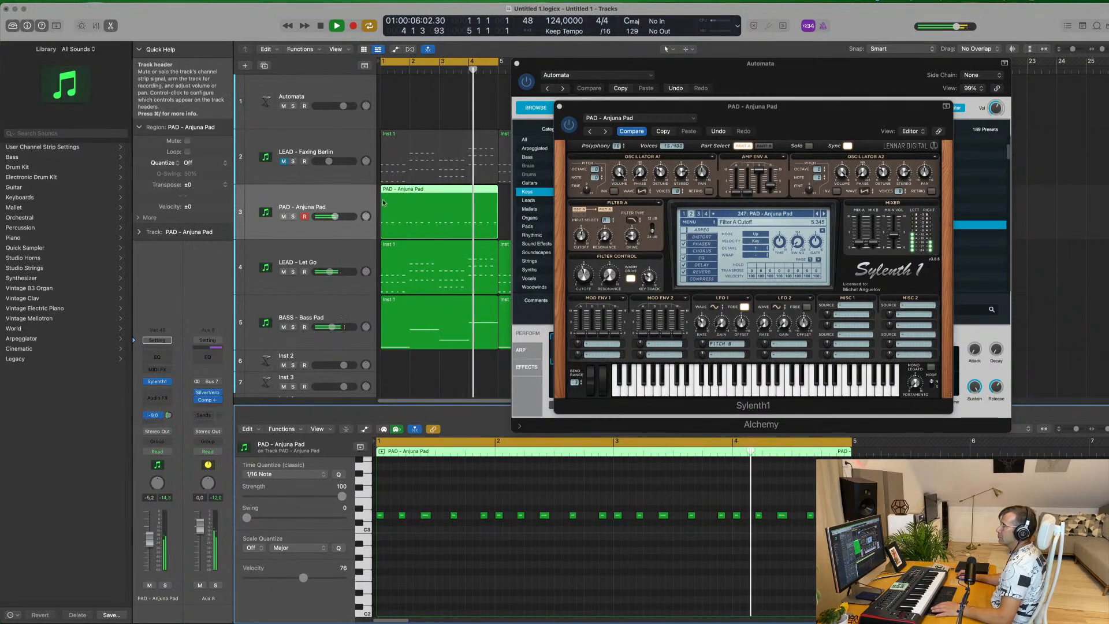
Clear the Alchemy and Sylenth1 plug-in windows from the arrangement
click(778, 58)
drag(778, 58, 767, 70)
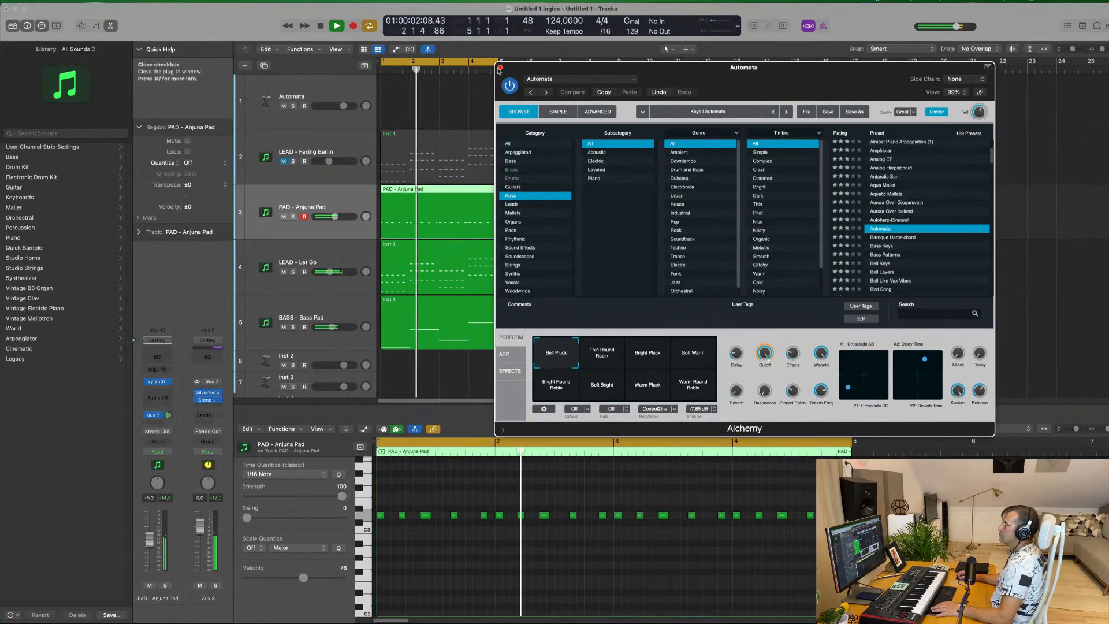
key(v)
key(Return)
Repeat the four-bar PAD - Anjuna Pad region three times so it fills all 16 bars
click(541, 212)
click(443, 213)
key(super+r)
key(super+r)
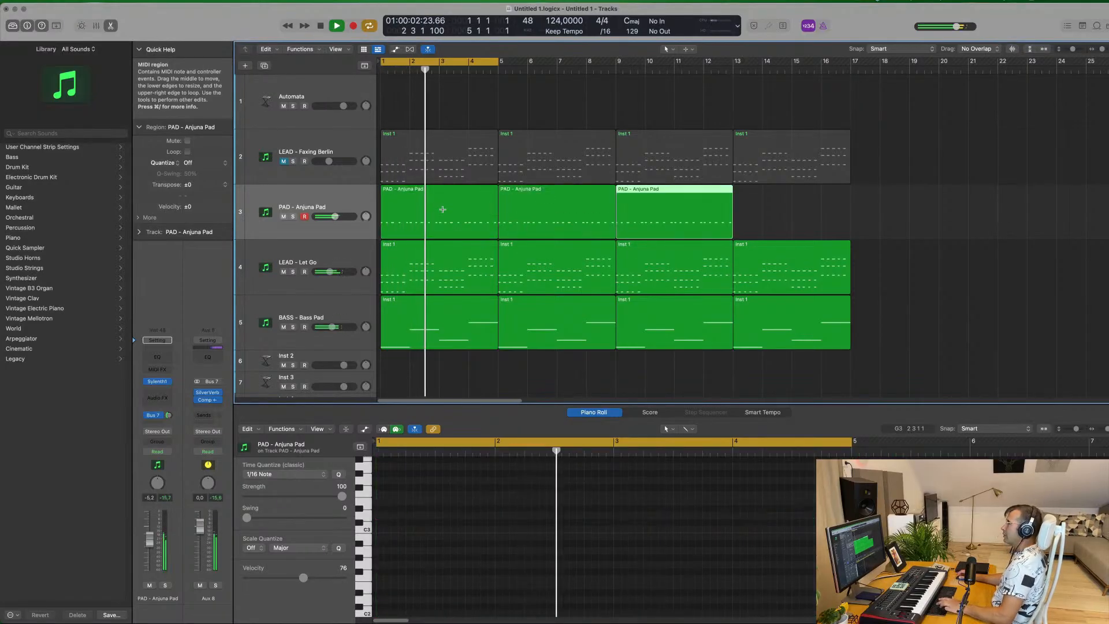
key(super+r)
click(892, 117)
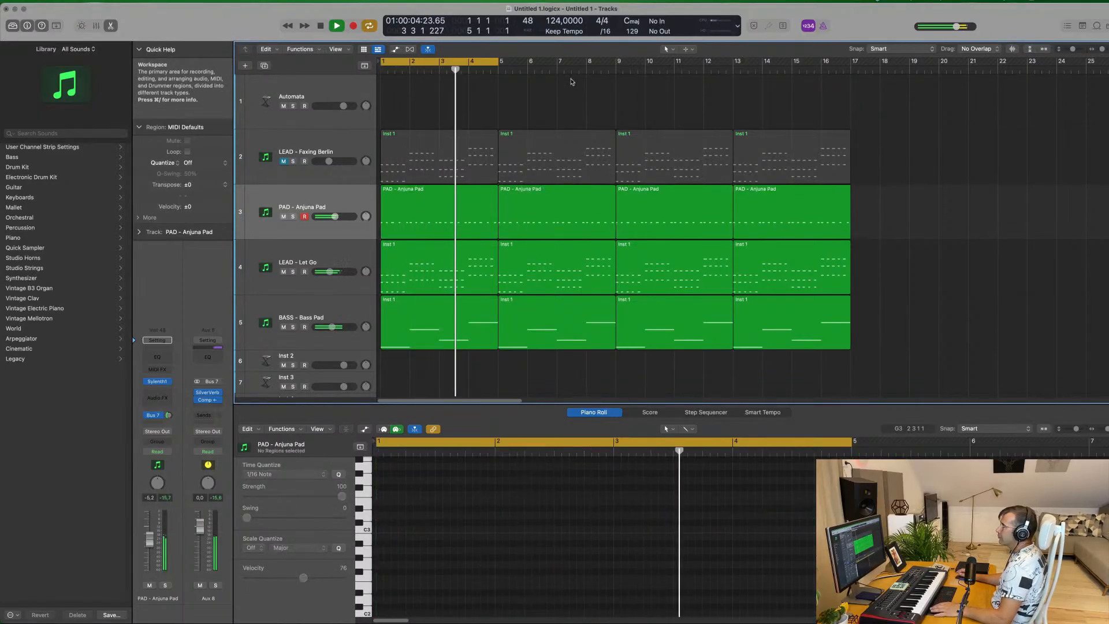
Reduce the track heights to fit more tracks, and mute the LEAD - Let Go track
key(super+Up)
key(super+Up)
key(super+Up)
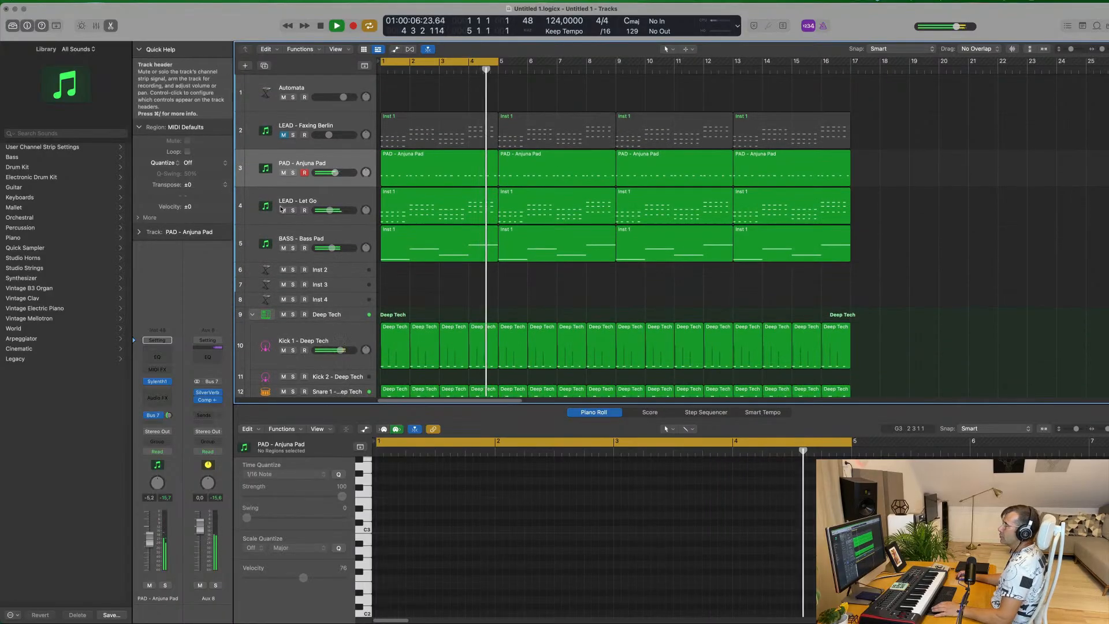
click(284, 210)
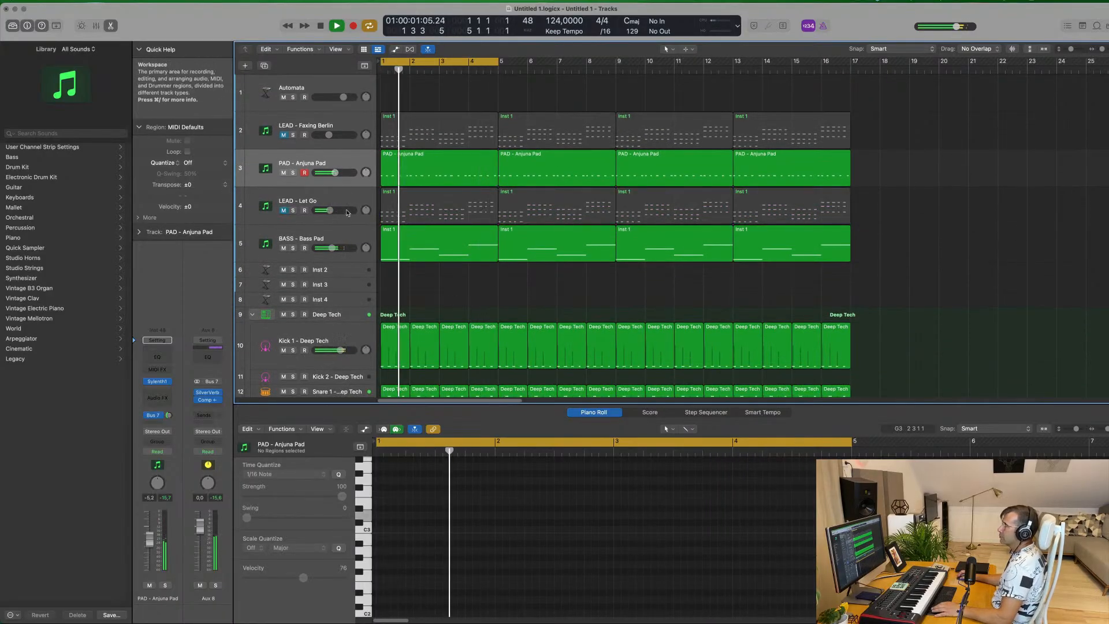
click(359, 159)
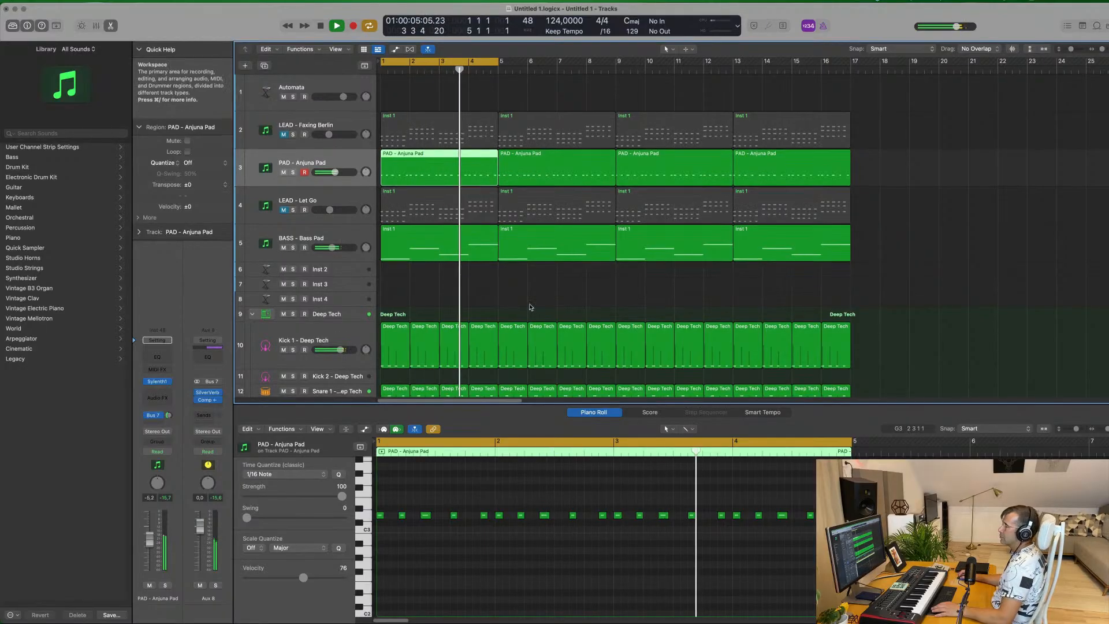
scroll(468, 262, down, 3)
scroll(468, 262, up, 3)
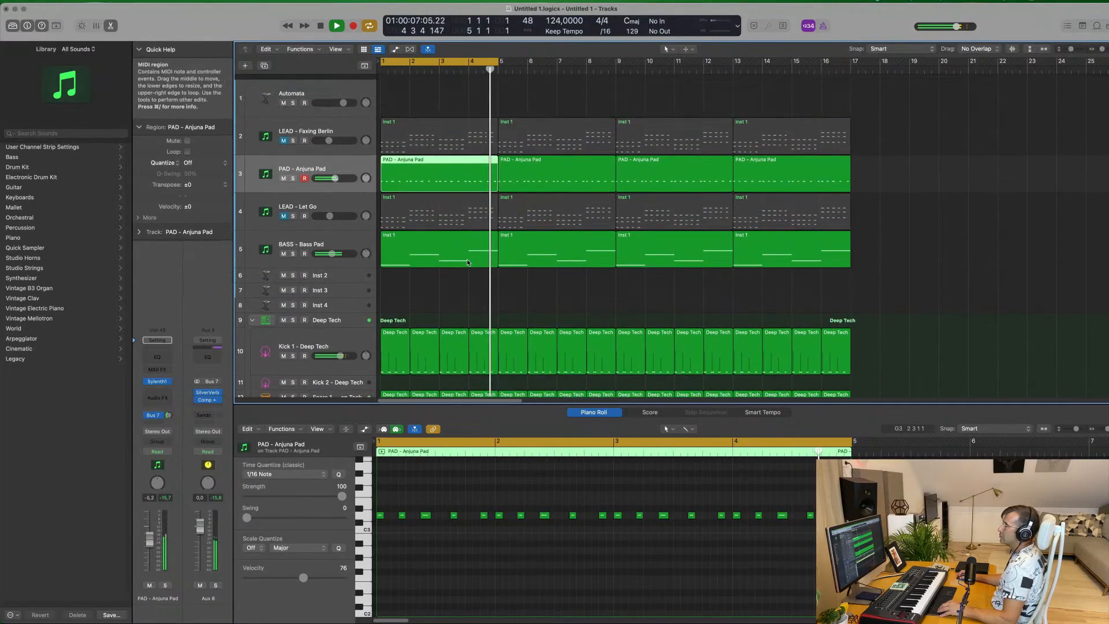
click(422, 95)
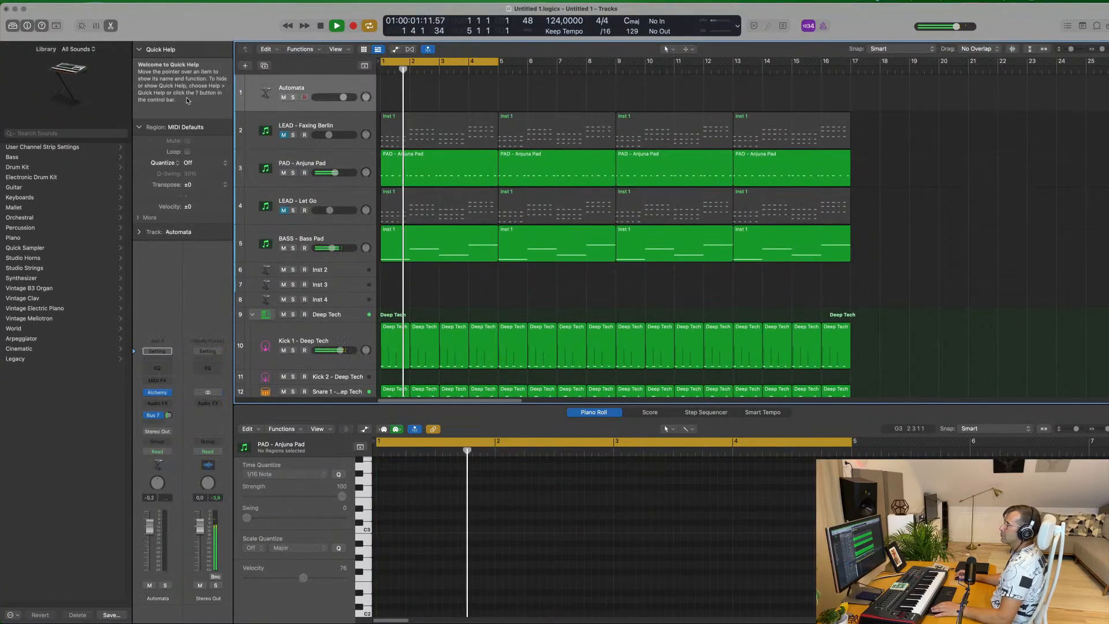
Readjust the PAD - Anjuna Pad track's Bus 7 send and set its Sylenth1 filter control cutoff to about 3.9
click(355, 165)
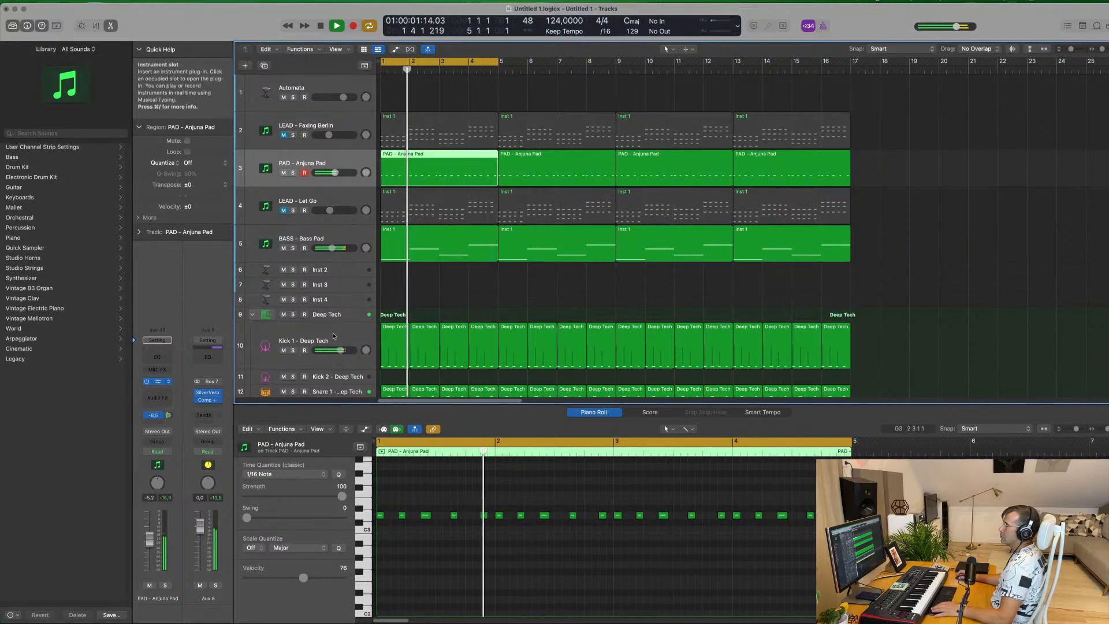
click(157, 382)
drag(584, 275, 583, 276)
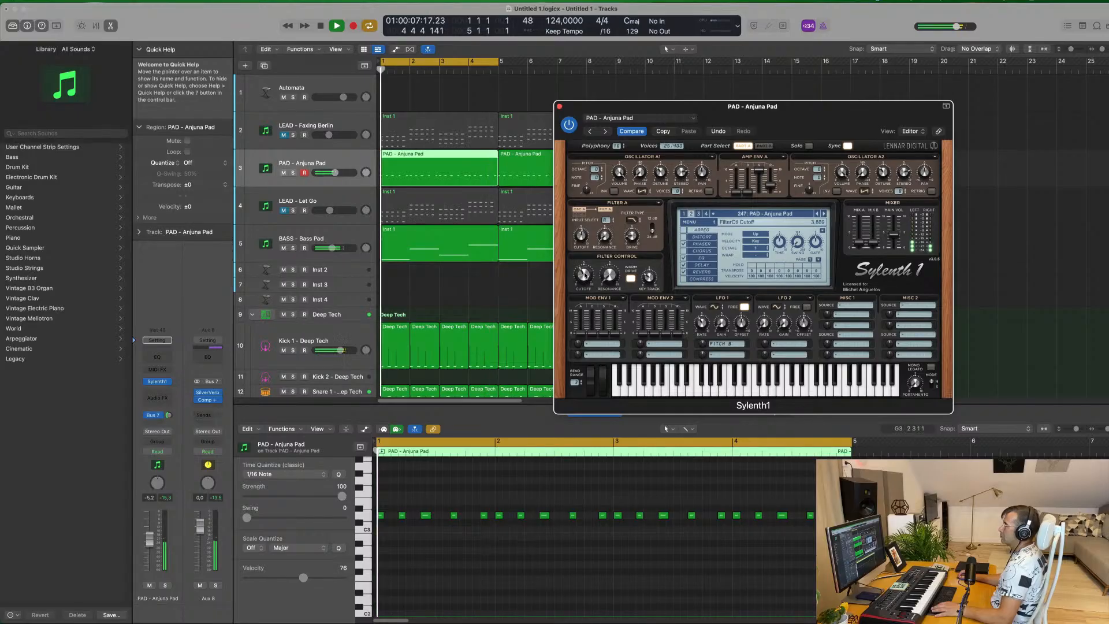
click(559, 106)
click(480, 98)
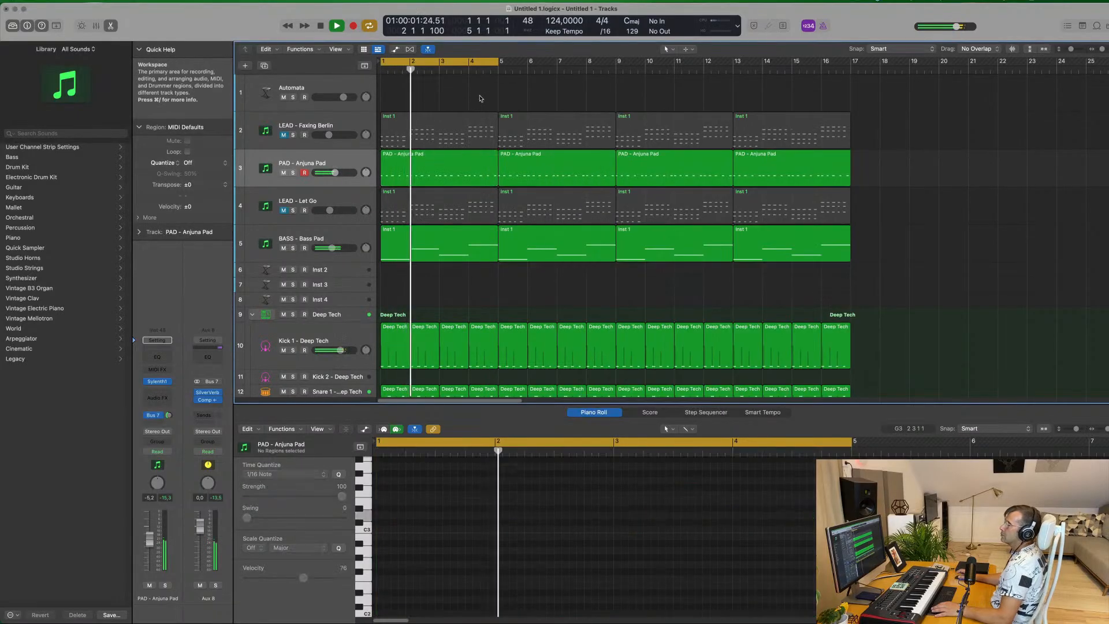
Audition the PAD - Anjuna Pad track soloed, and the mix with LEAD - Faxing Berlin briefly unmuted
click(293, 173)
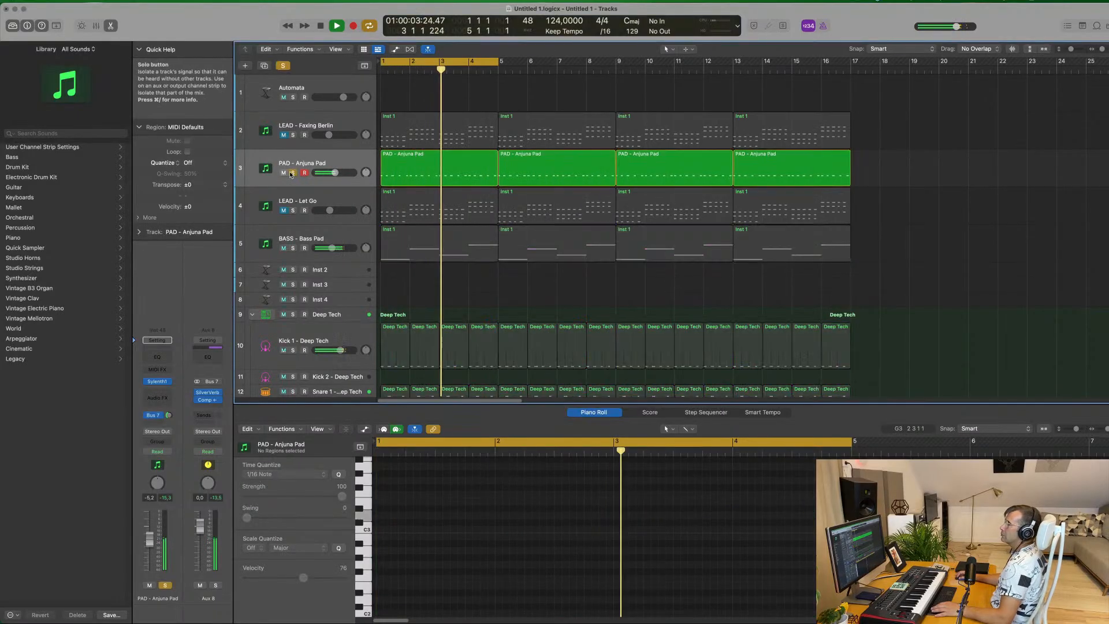
click(292, 173)
click(282, 134)
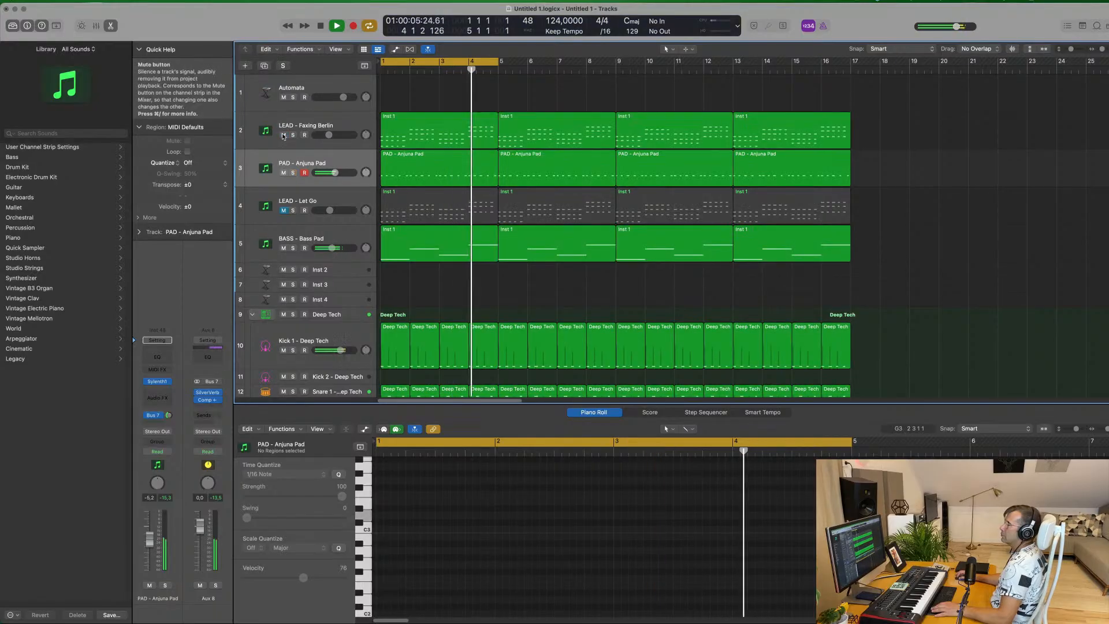
click(284, 135)
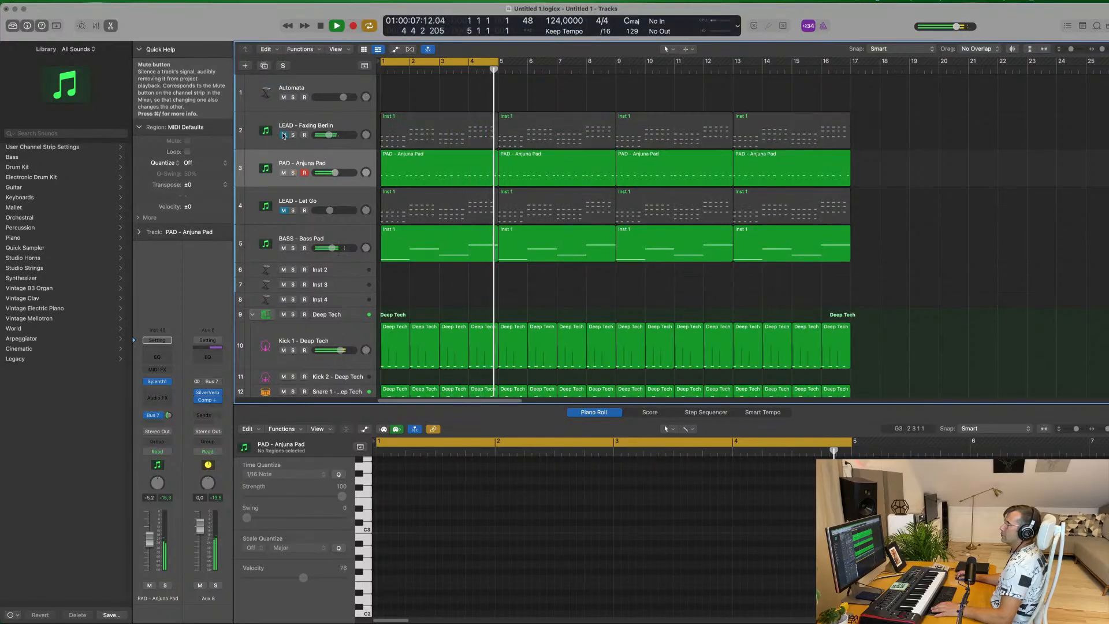
Unmute the LEAD - Let Go track, open its Sylenth1 instrument briefly, and raise the track volume to -8.4 dB
click(283, 211)
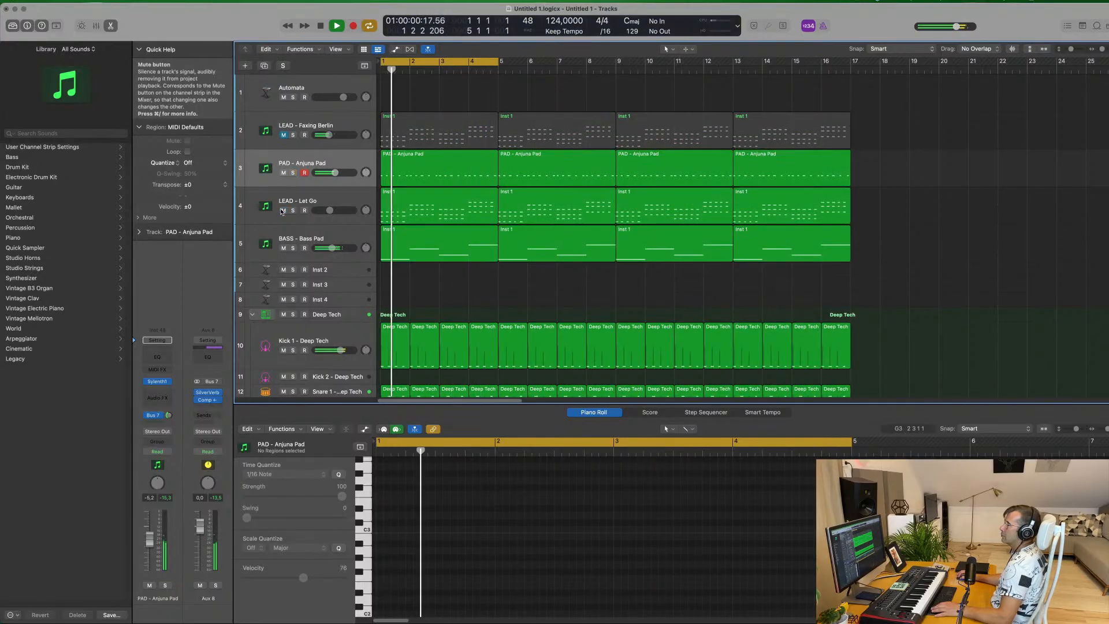
click(362, 199)
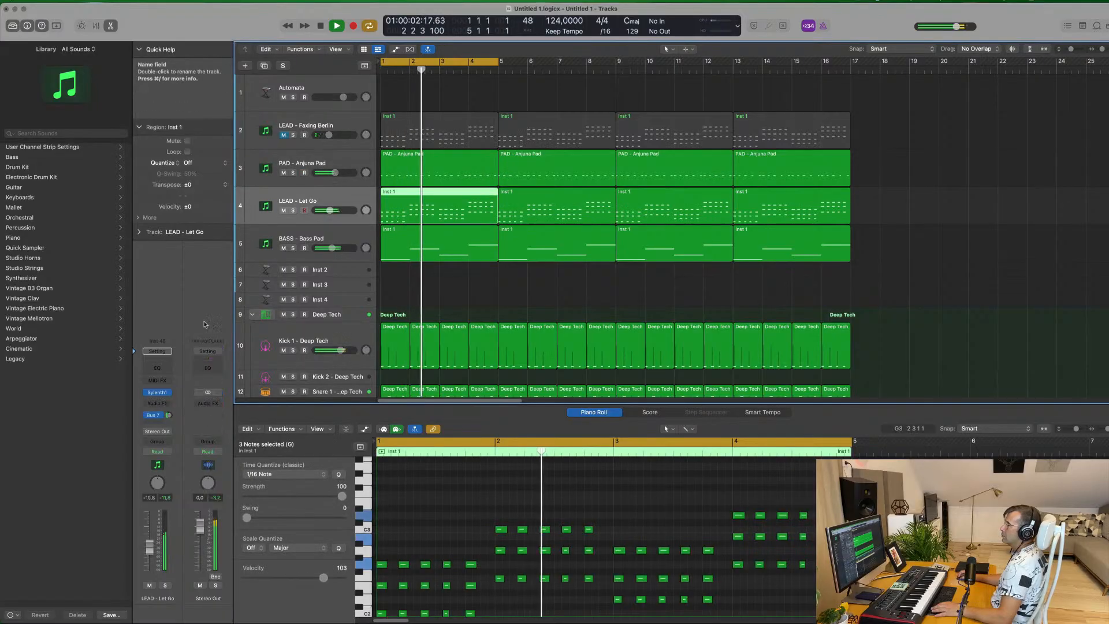
click(158, 392)
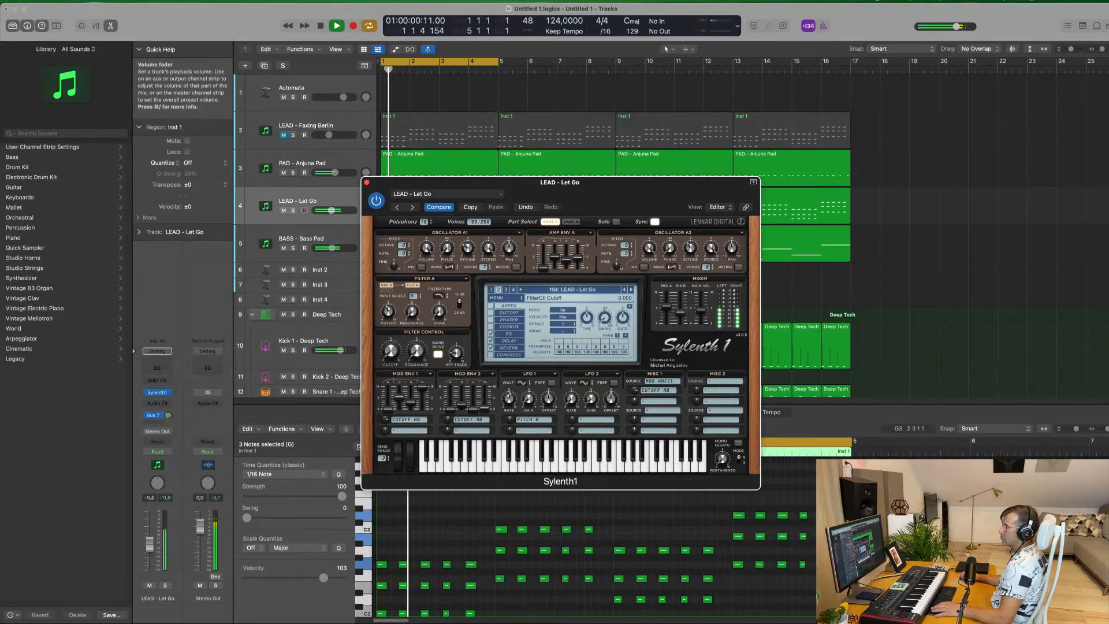
drag(150, 545, 149, 543)
click(366, 182)
Duplicate the LEAD - Let Go track and load the Yamaha Grand Piano patch on the new track
key(super+Left)
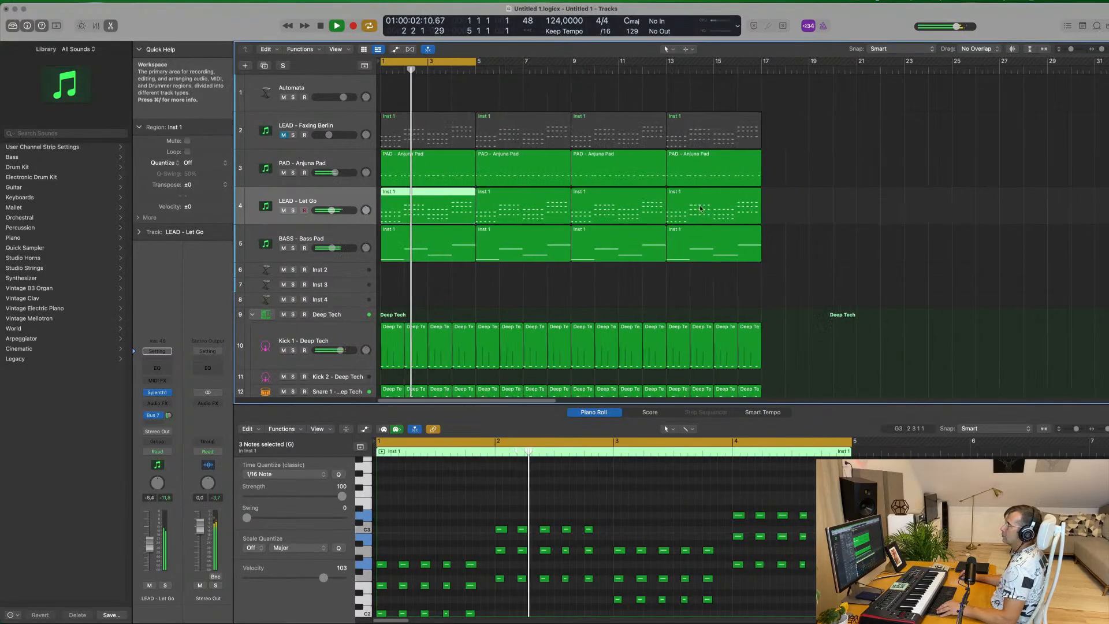
key(super+Left)
click(742, 152)
key(super+Right)
key(super+Right)
key(super+Right)
key(super+Left)
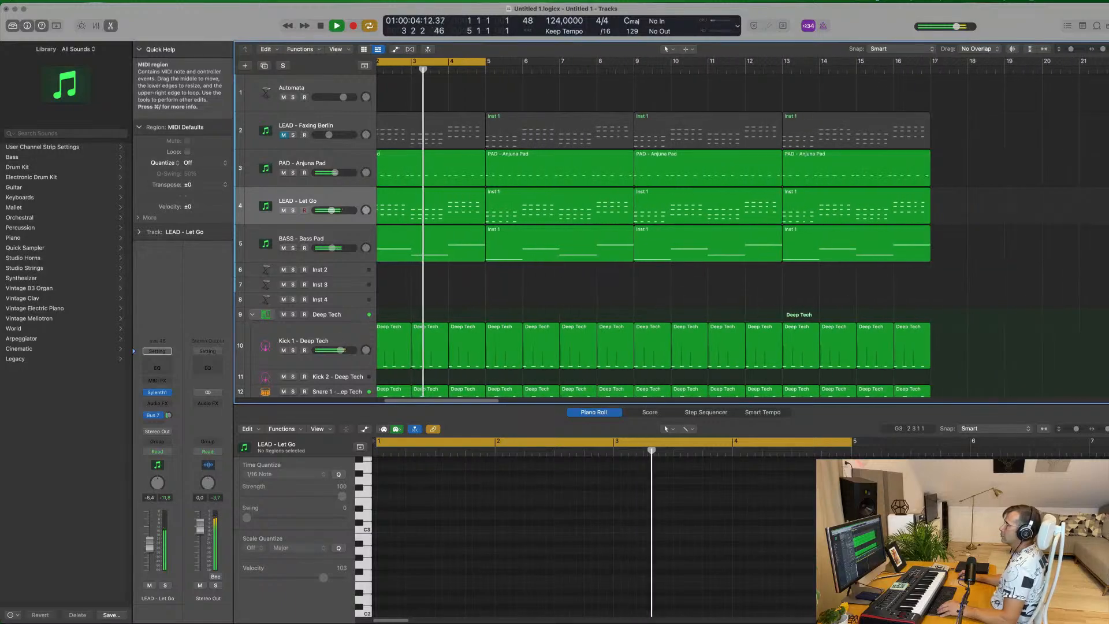
scroll(502, 99, down, 1)
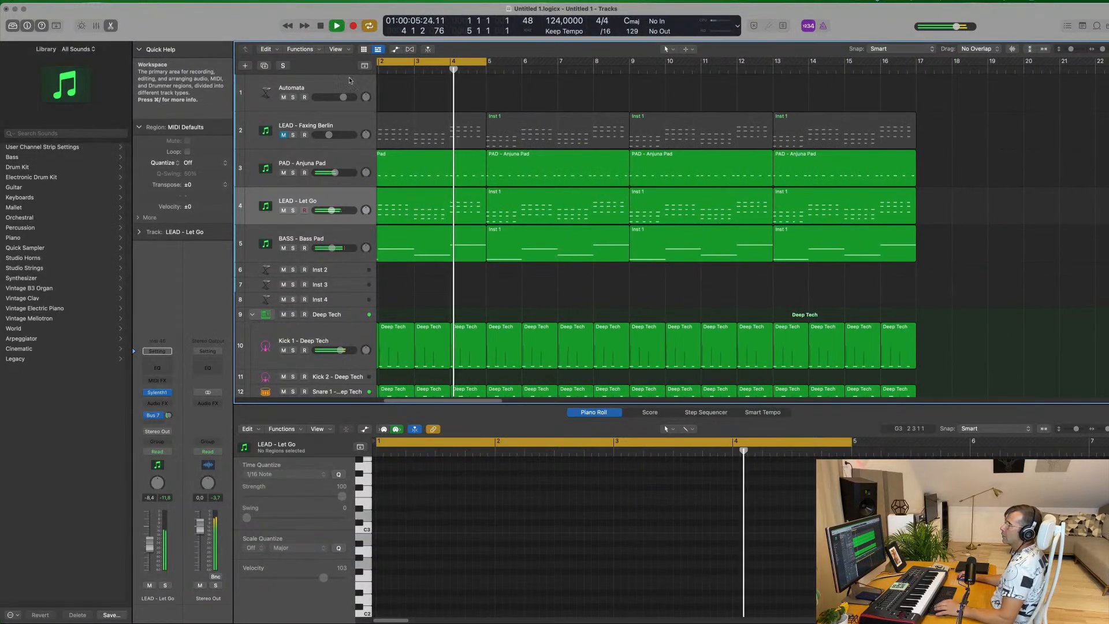
click(264, 65)
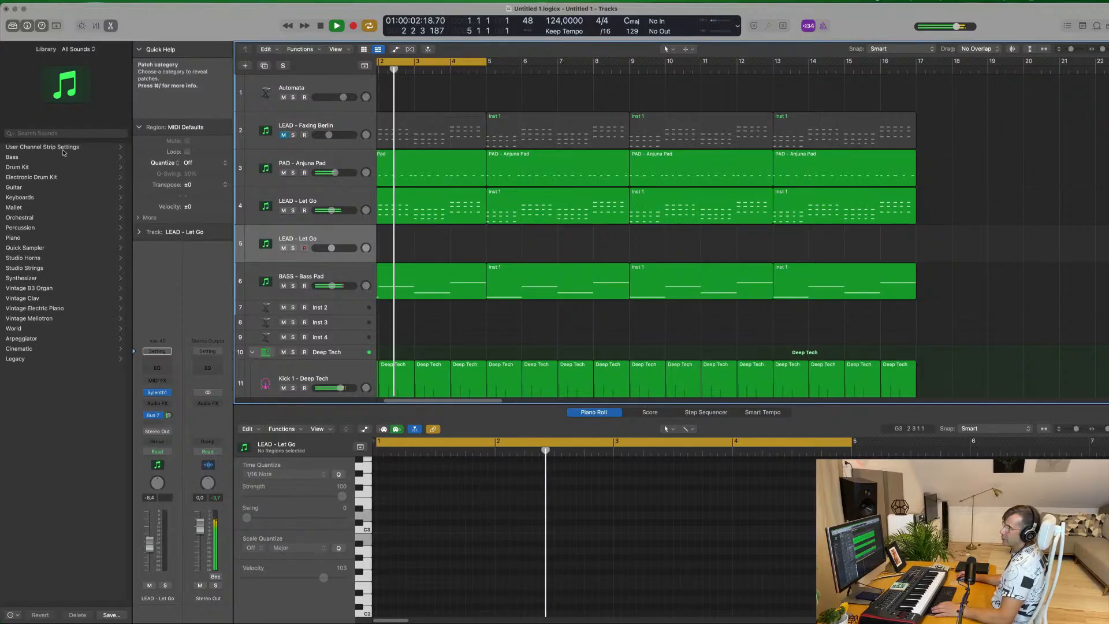
click(23, 238)
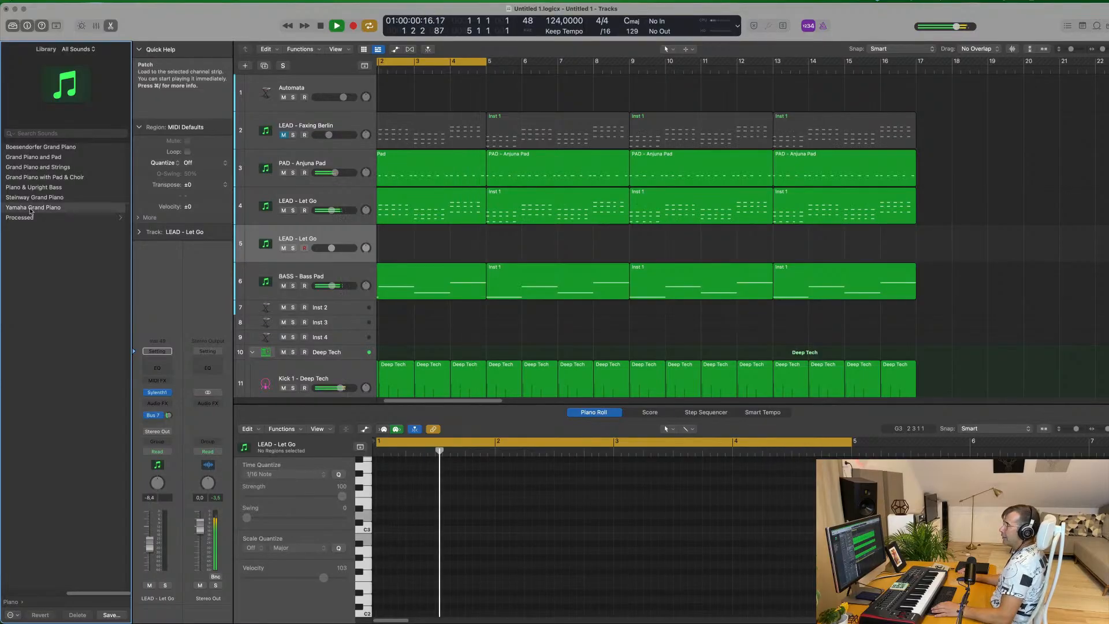
click(30, 209)
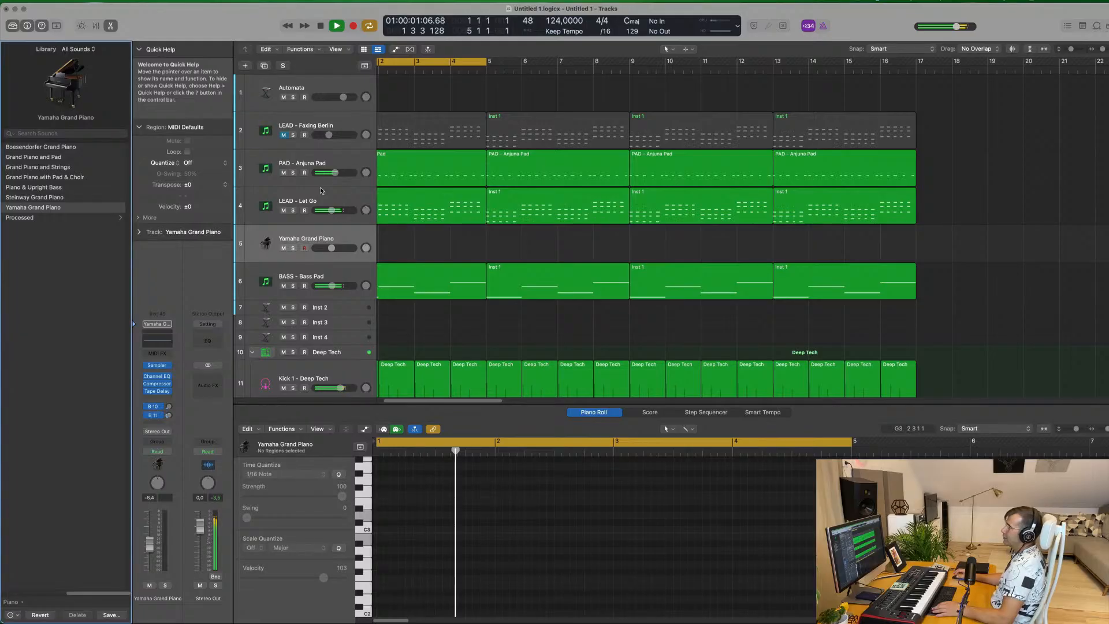
Reroute the Yamaha Grand Piano track's Bus 10 send to Bus 7, raise the send level, and set the track volume to -0.1 dB
click(161, 408)
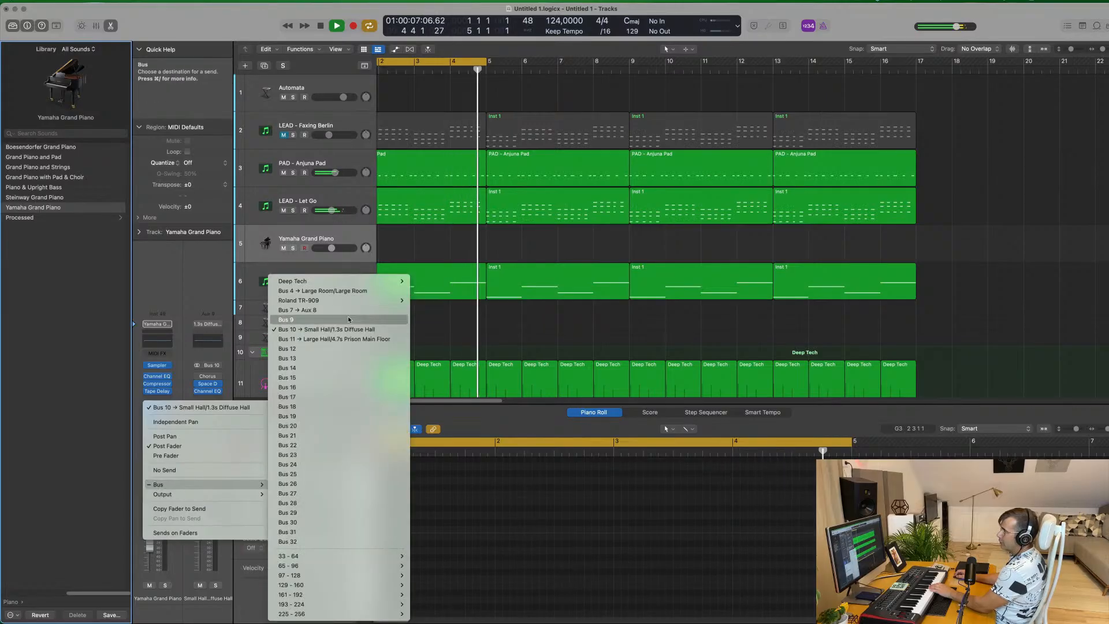
click(329, 310)
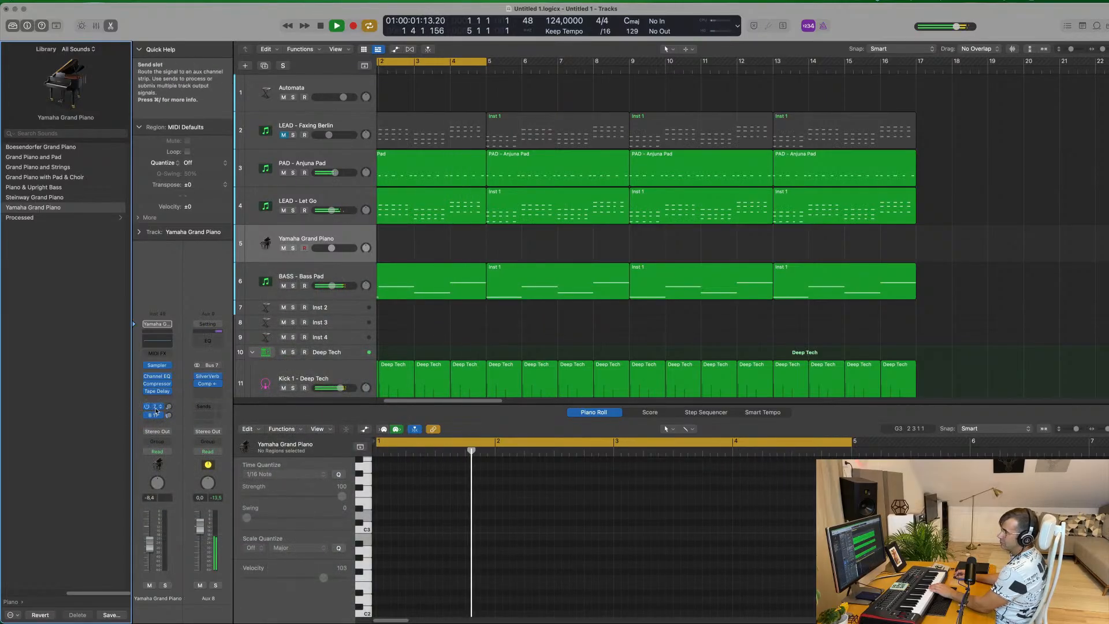
drag(169, 407, 173, 392)
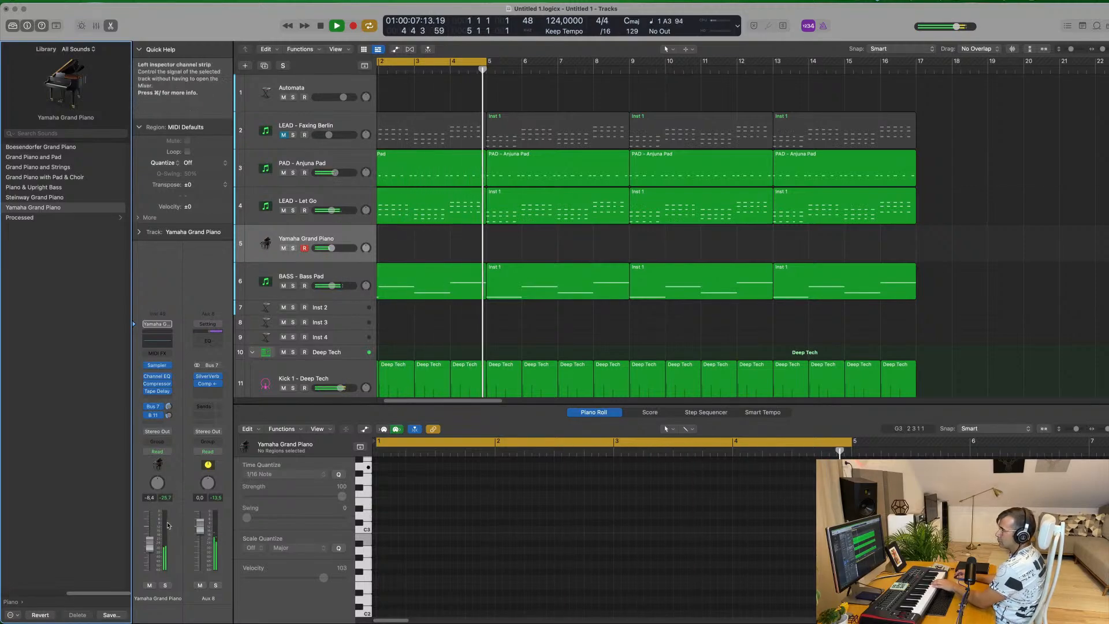
drag(148, 545, 149, 526)
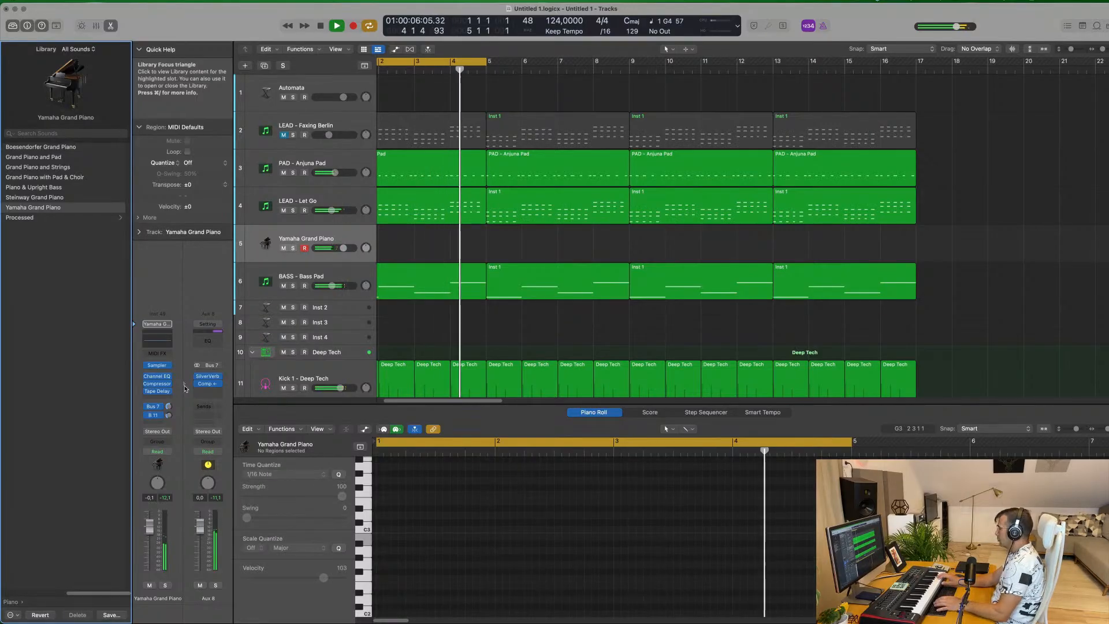
Extend the cycle range to bar 17 and record a piano melody from bar 9 on the Yamaha Grand Piano track
key(a)
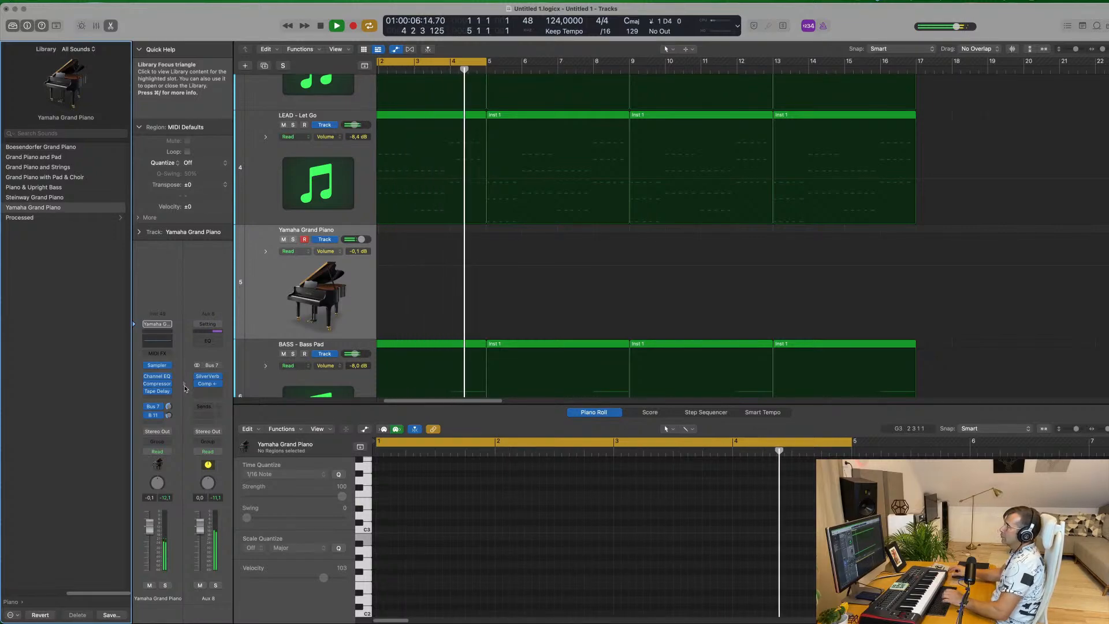
scroll(589, 237, up, 10)
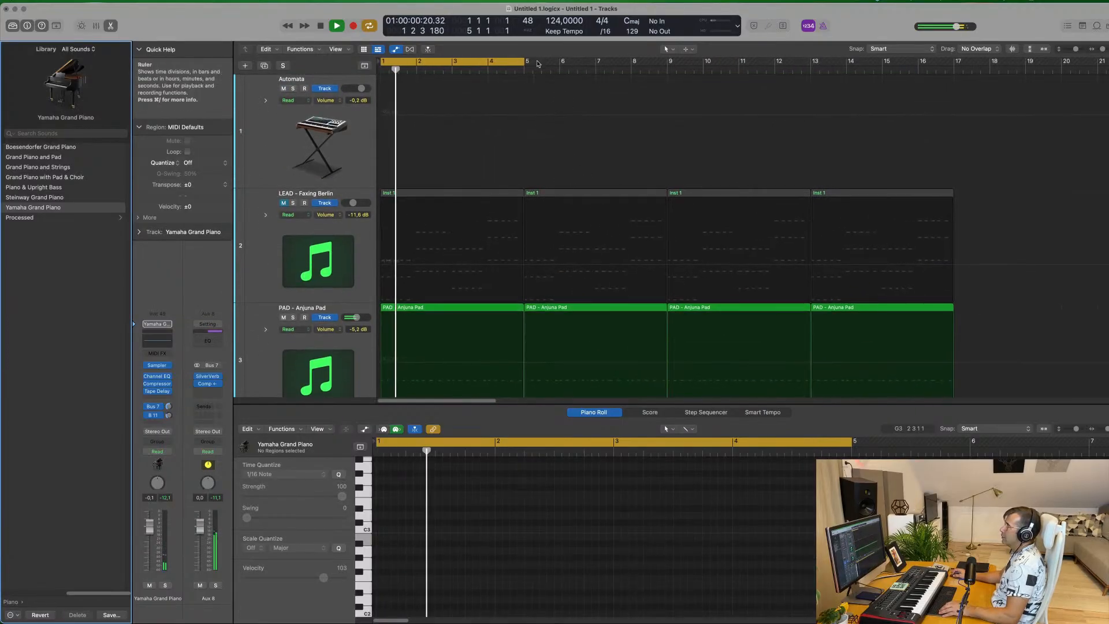
drag(525, 64, 955, 80)
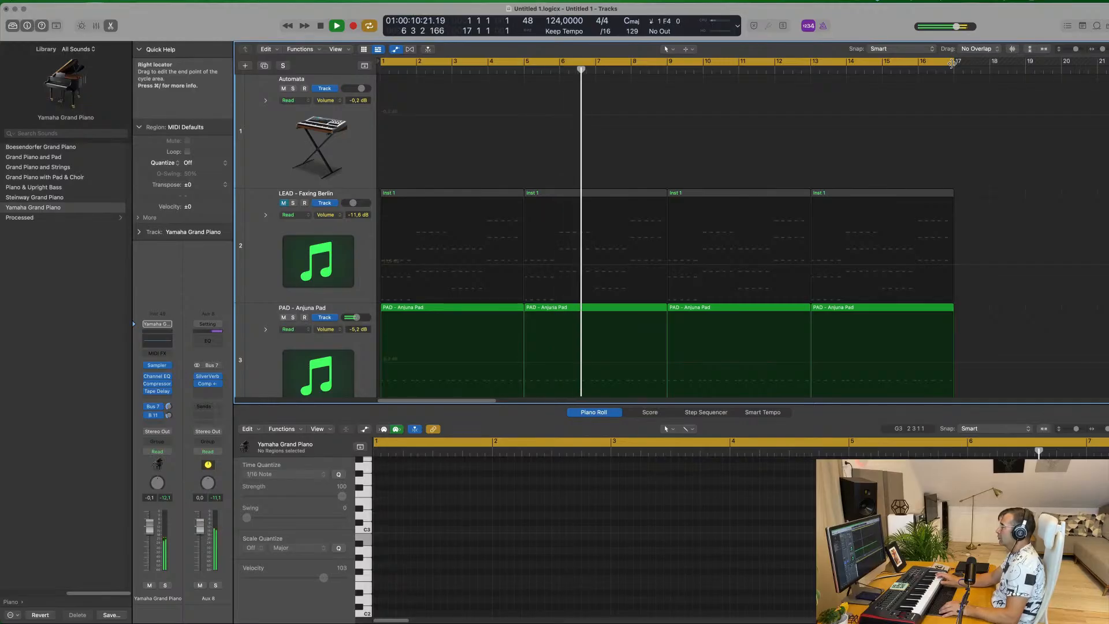
key(r)
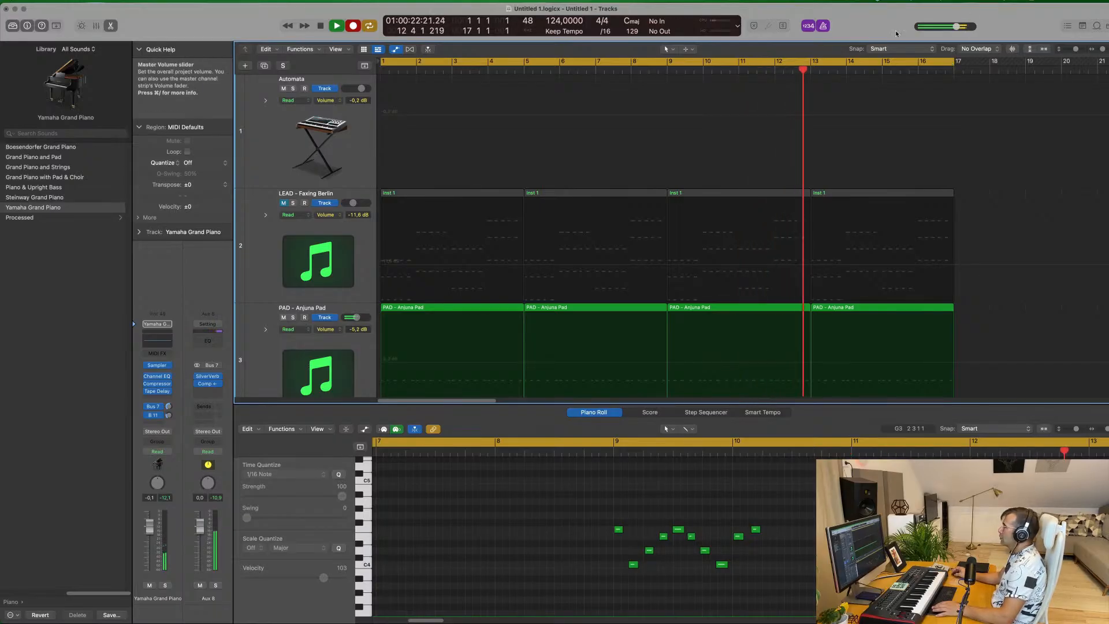
key(space)
Move the recorded Yamaha Grand Piano region from bar 9 to bar 1 and show its notes in the Piano Roll
scroll(840, 197, down, 3)
scroll(840, 197, down, 3)
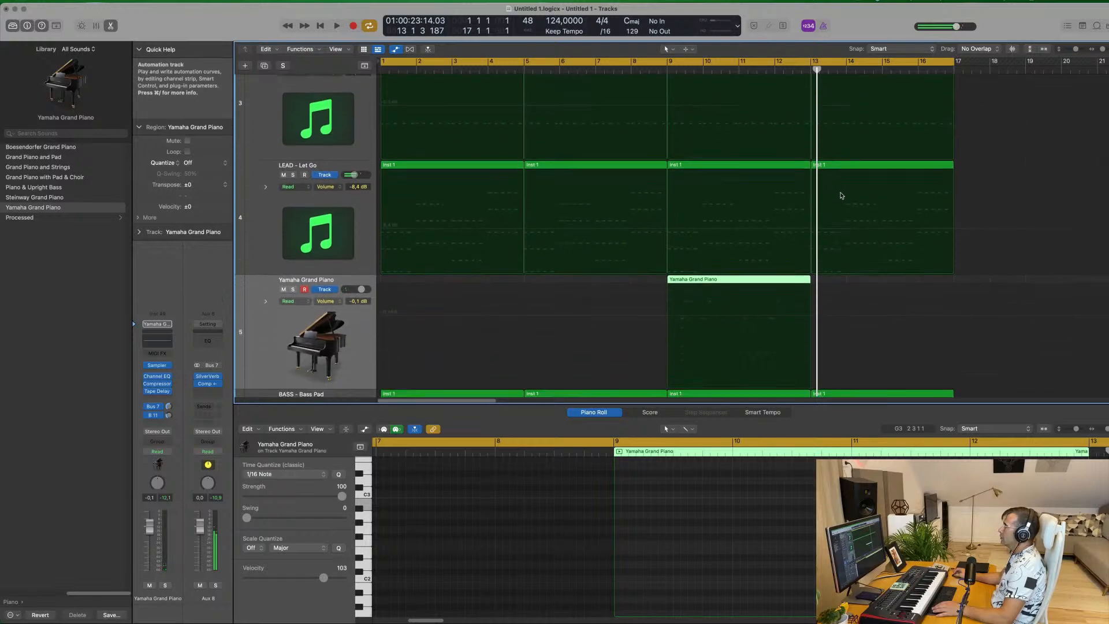
drag(744, 261, 450, 260)
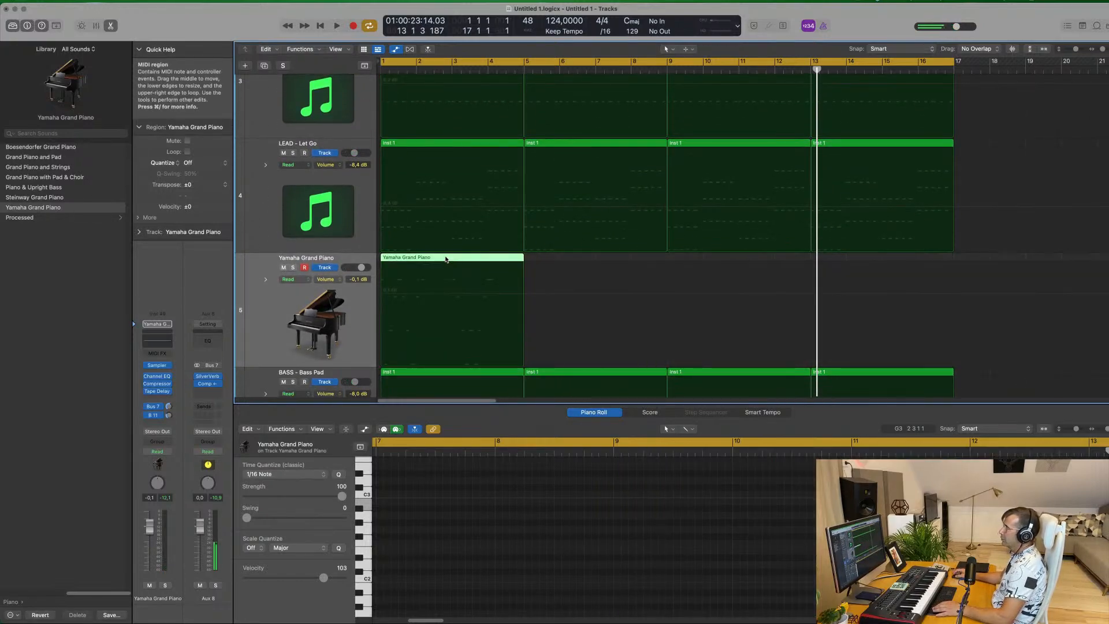
key(e)
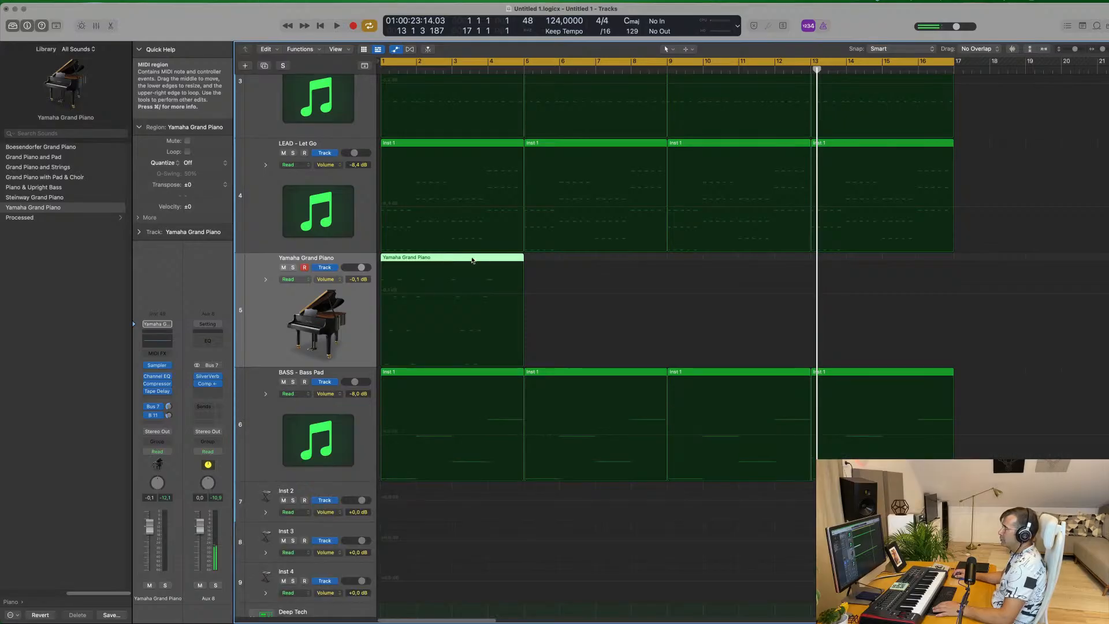
key(e)
Replace the two piano notes in bar 2 with the phrase from bar 3, quantized to 1/16 notes
key(space)
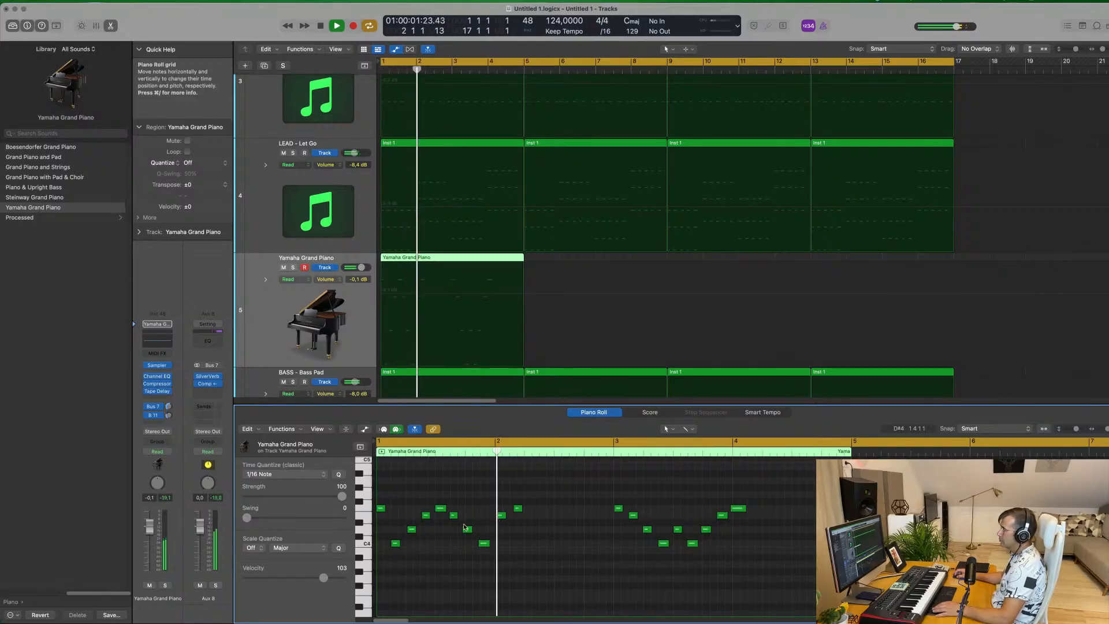
drag(492, 504, 530, 522)
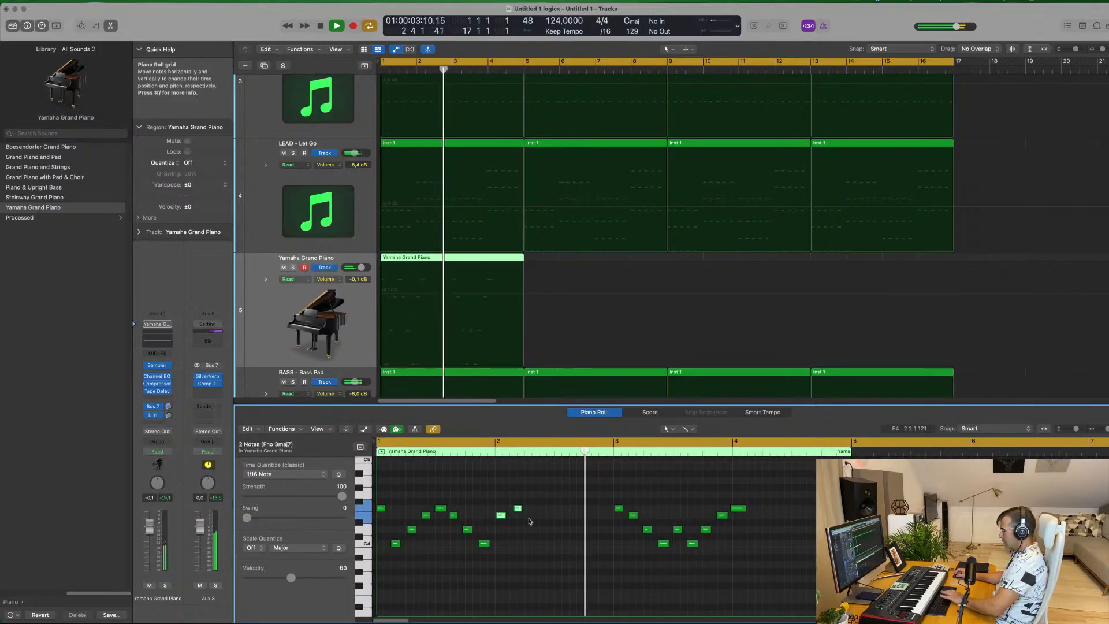
drag(595, 487, 787, 556)
key(space)
drag(618, 511, 500, 511)
click(581, 493)
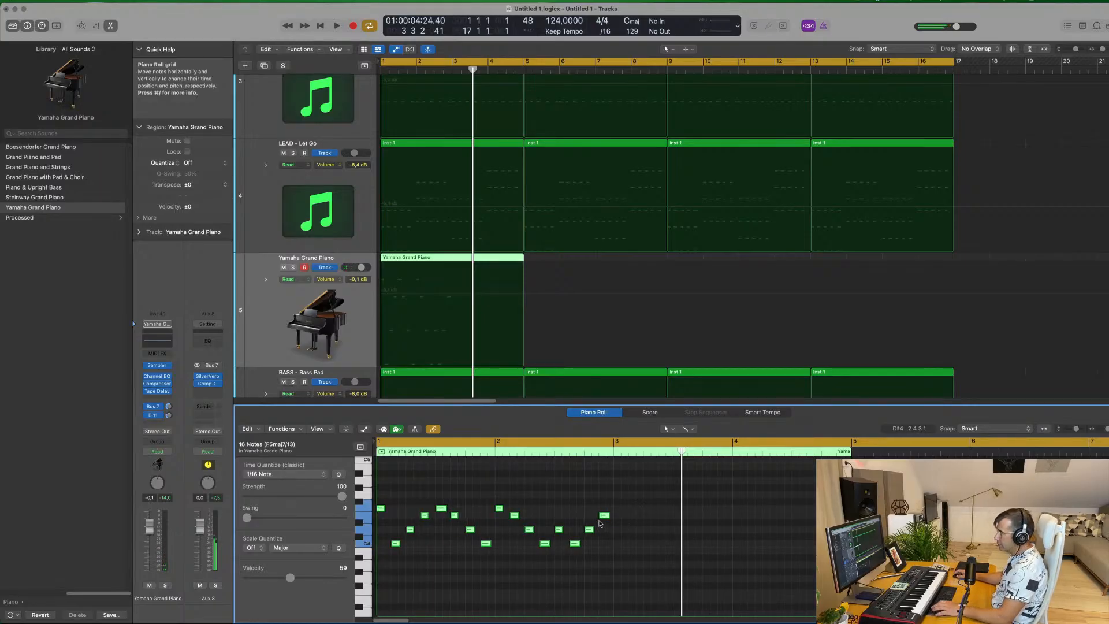
click(512, 599)
Audition the piano phrase, then split its region at bar 2 and move the second part to about bar 11
key(space)
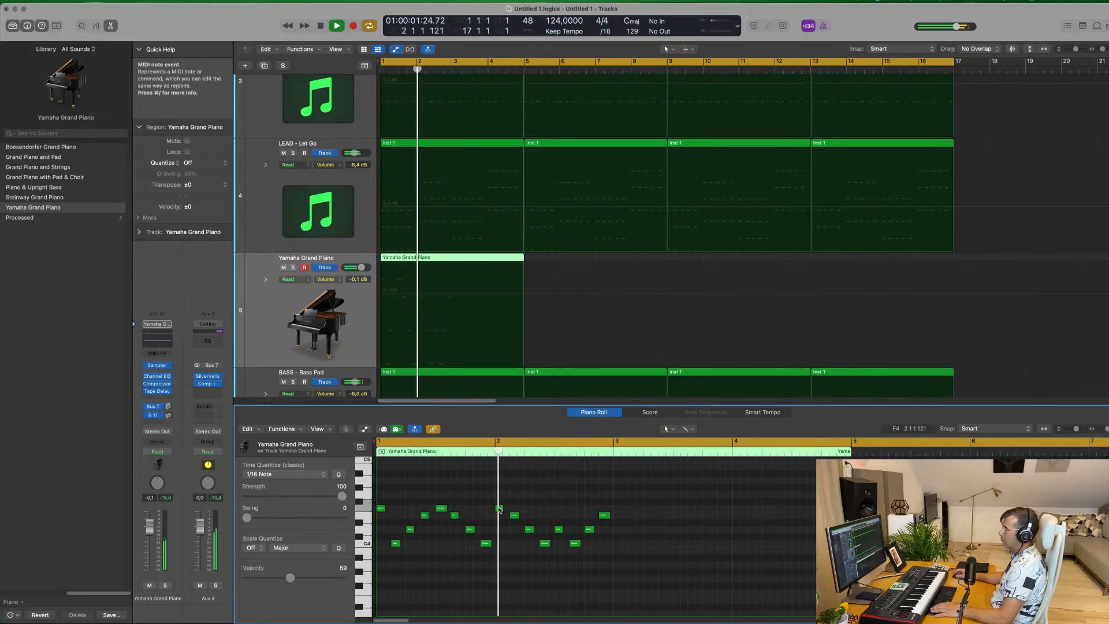
key(space)
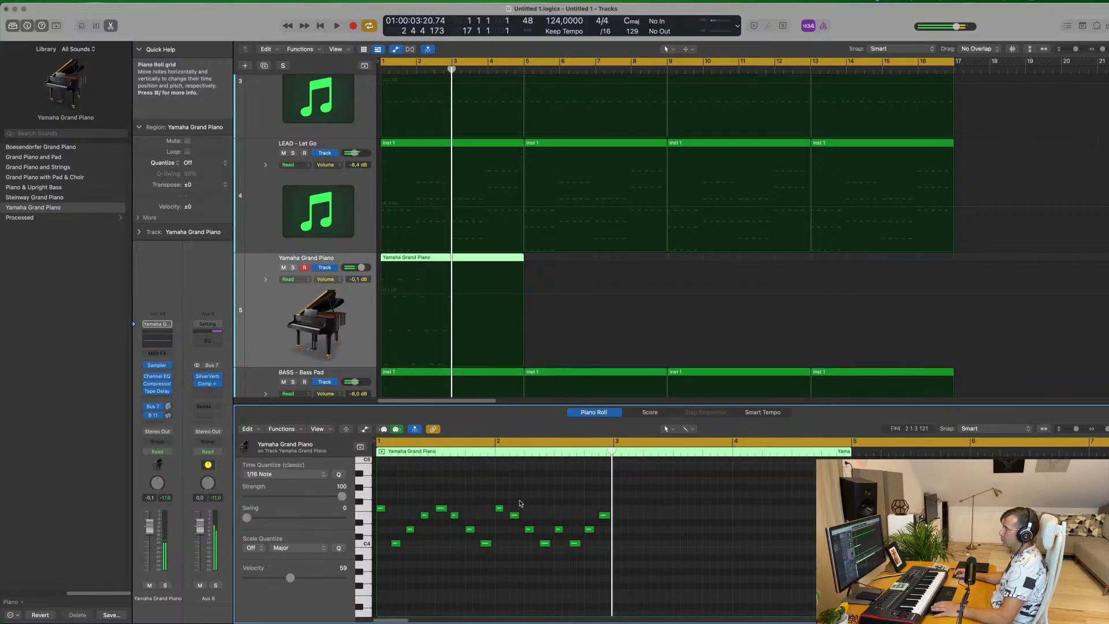
drag(500, 503, 681, 568)
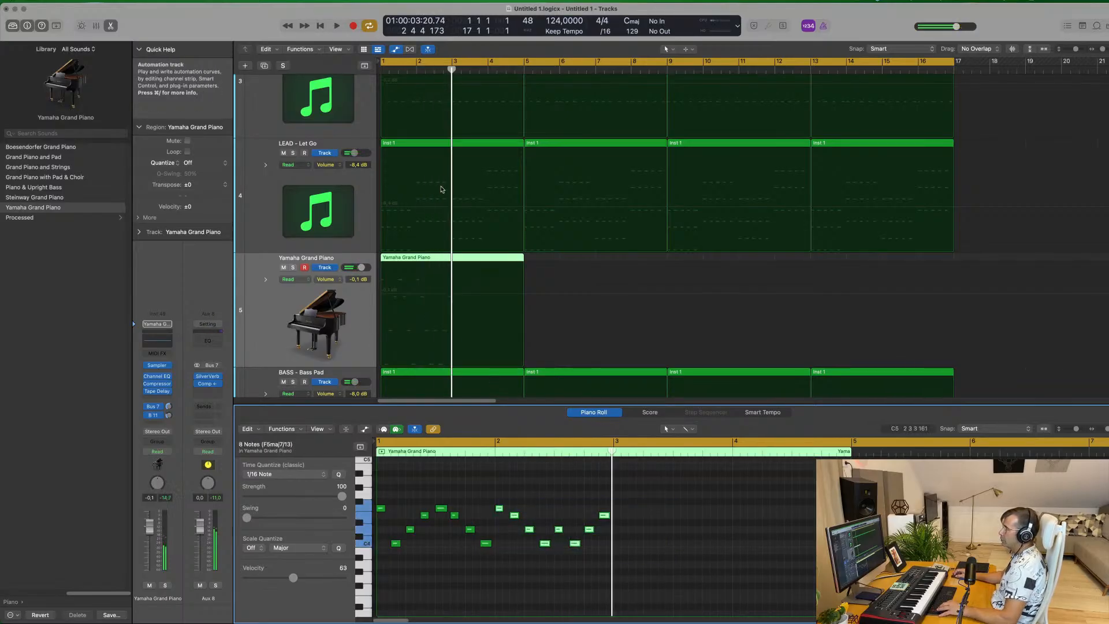
click(417, 258)
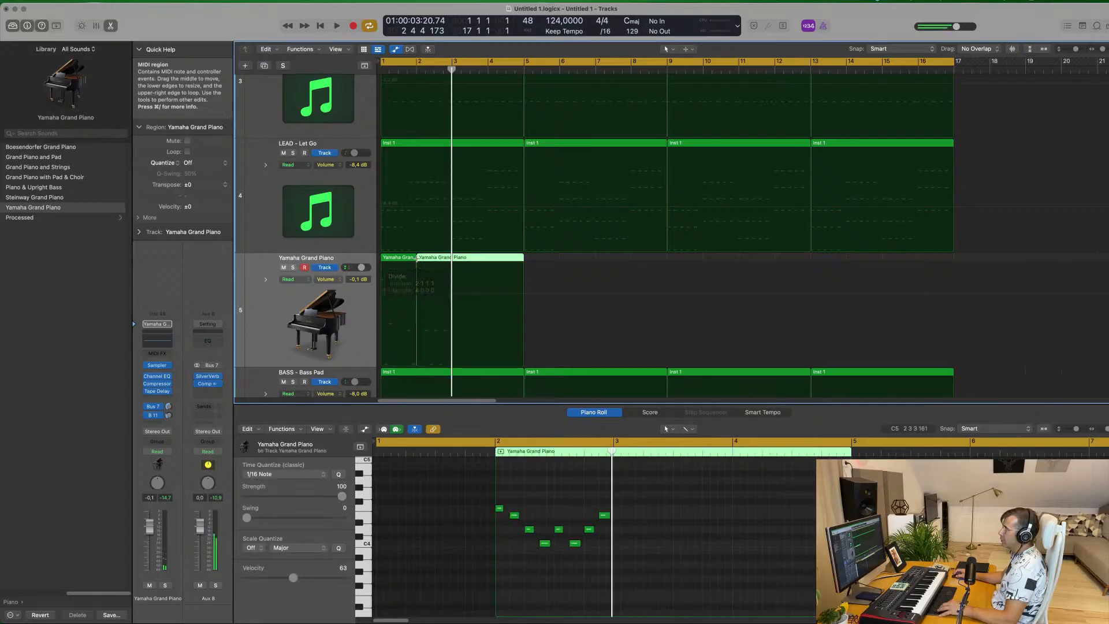
drag(444, 260, 772, 260)
Repeat the one-bar piano region at bar 1 three times so it fills the first four bars
click(394, 258)
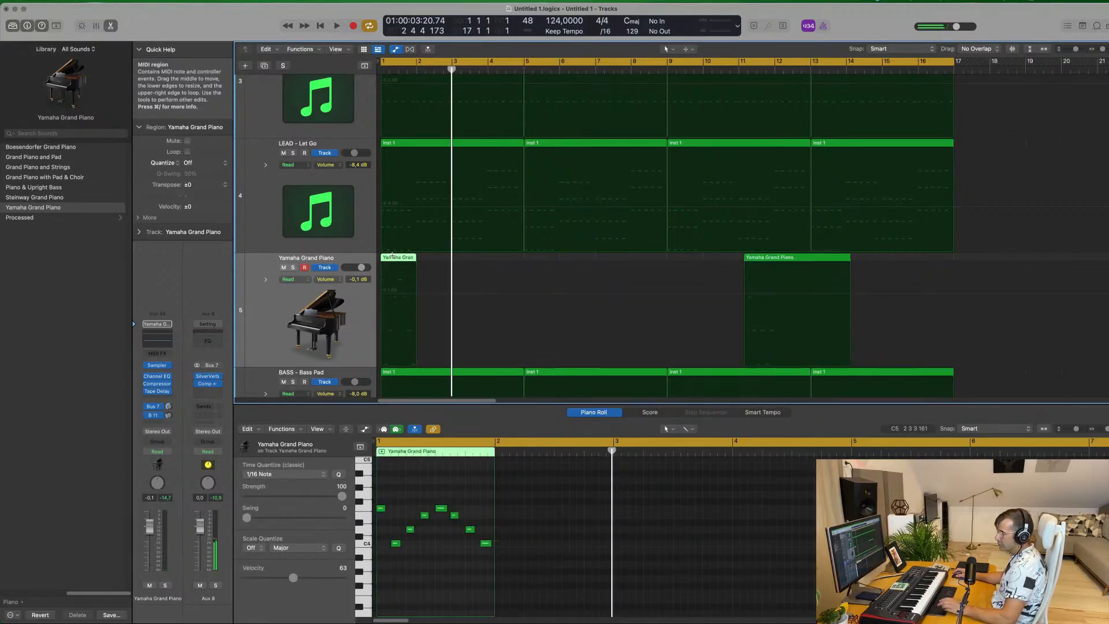
key(super+r)
key(super+r)
key(super+r)
Play the mix and set the Yamaha Grand Piano track's volume to -3.0 dB
key(space)
click(367, 310)
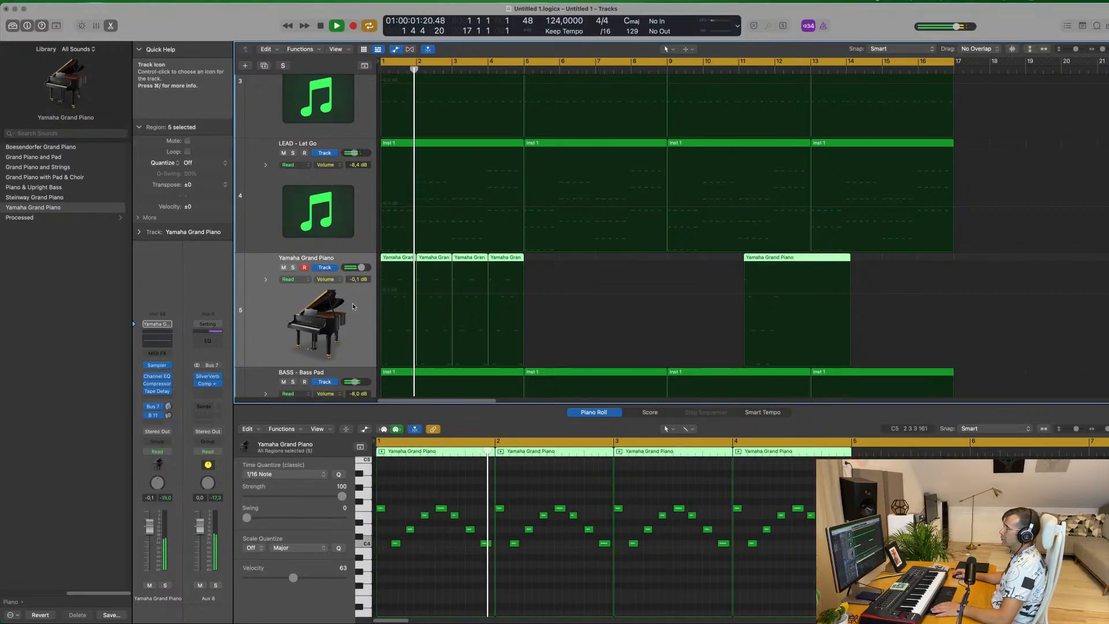
drag(361, 268, 359, 268)
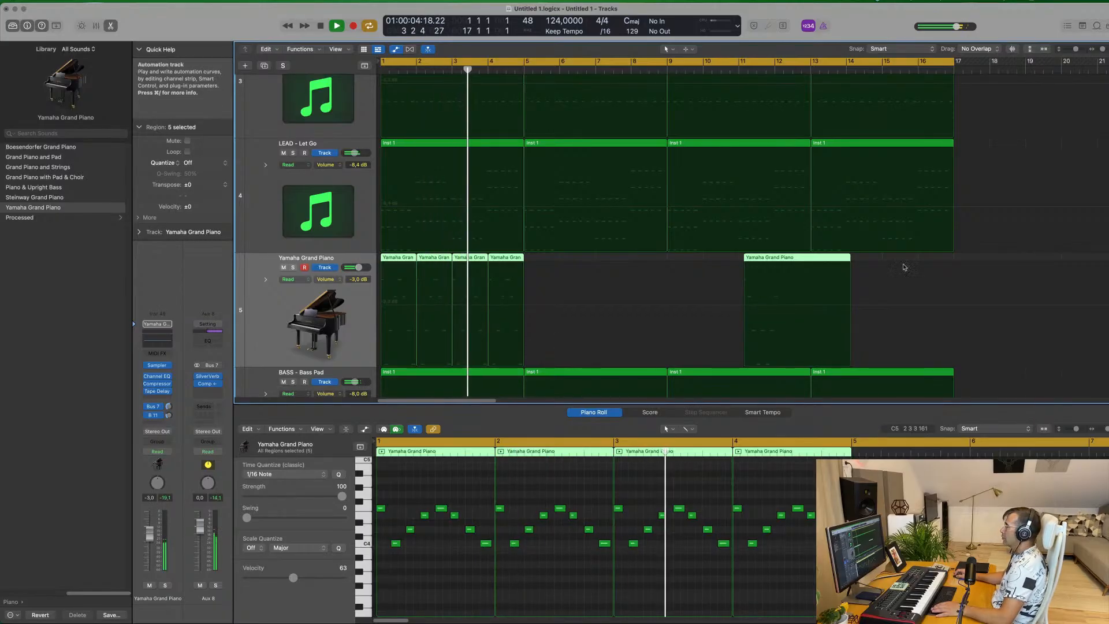
Move the leftover piano region to bar 9 and shorten it to one bar by splitting at bar 10 and deleting the remainder
drag(751, 258, 702, 258)
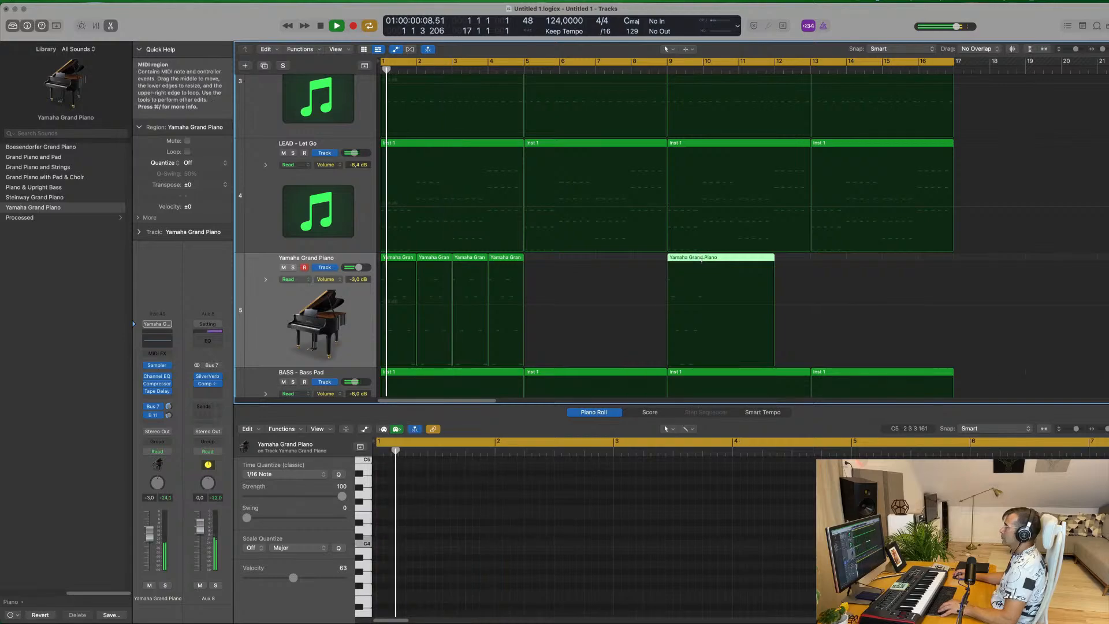
click(703, 258)
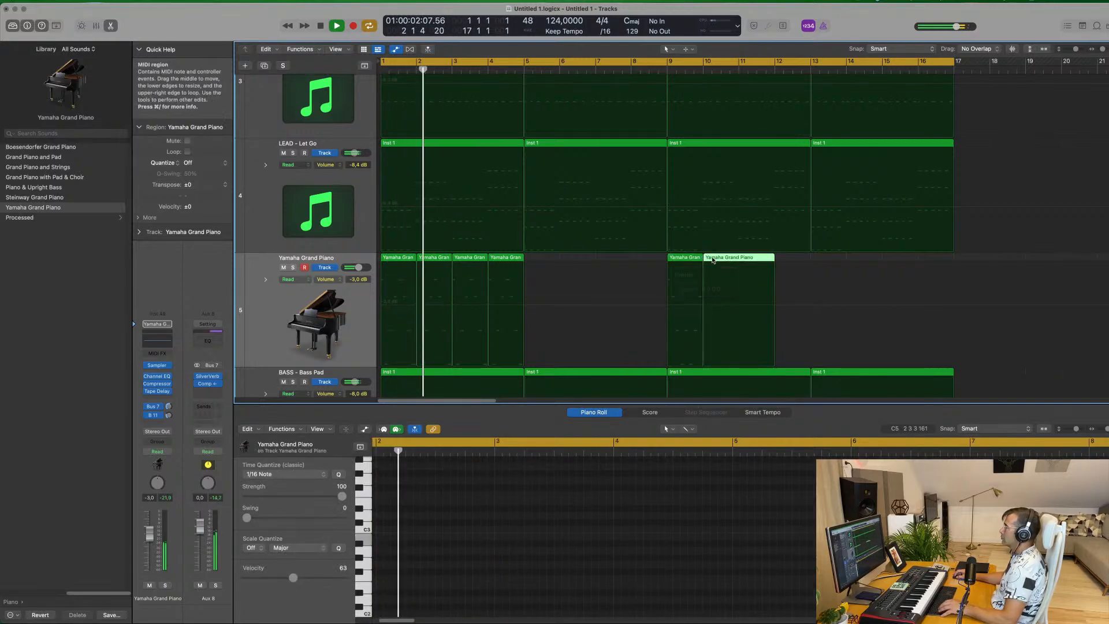
key(Delete)
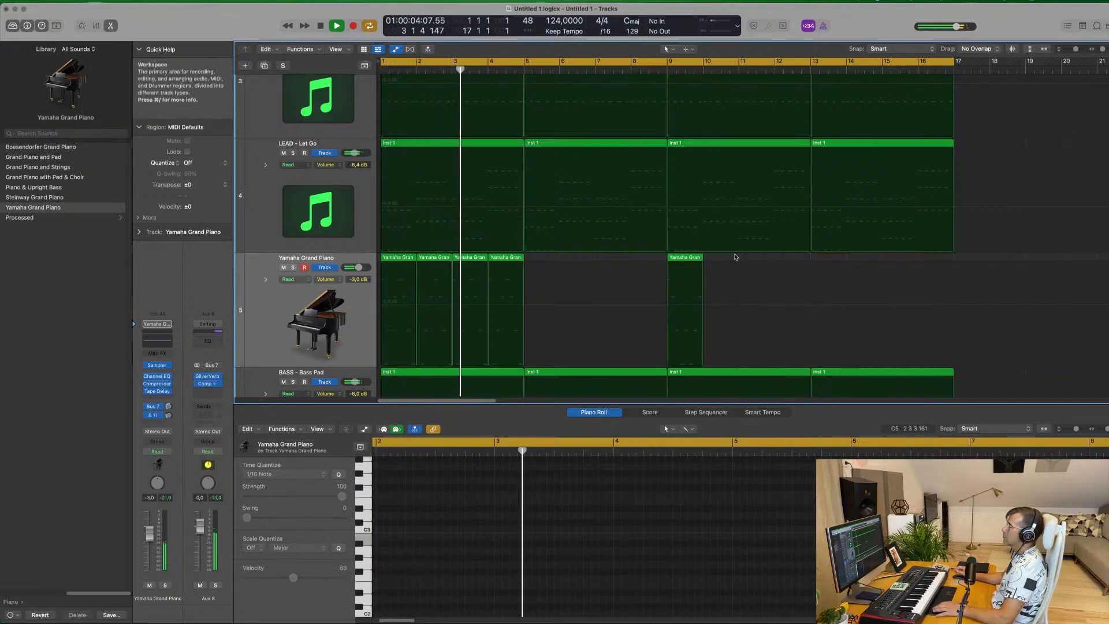
Move the one-bar piano region from bar 9 to bar 5 and restart playback from the beginning
click(687, 259)
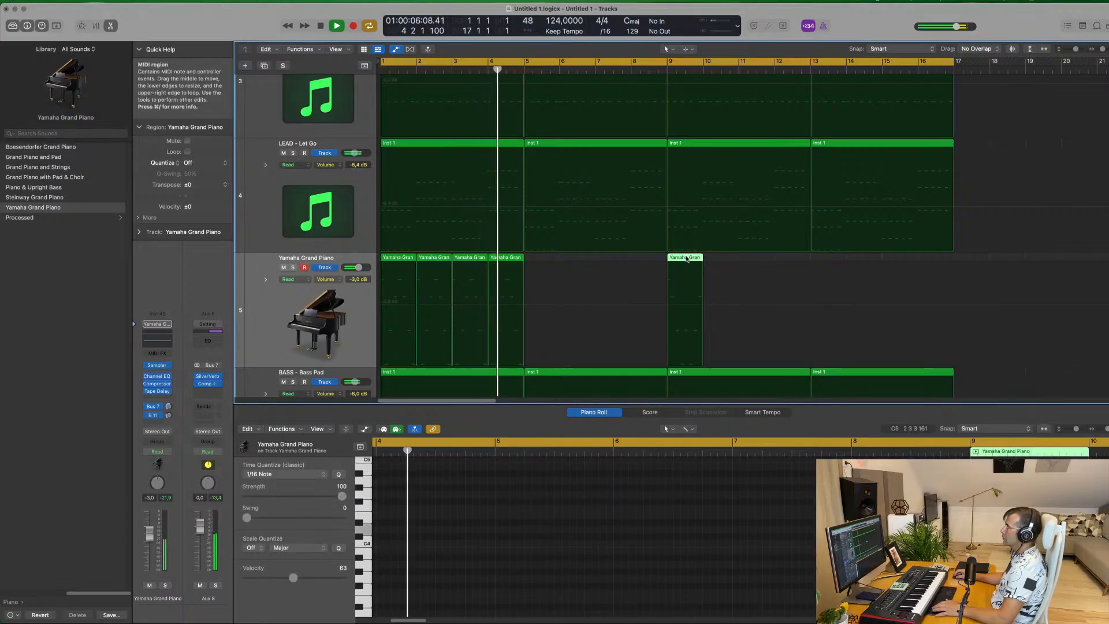
drag(687, 259, 552, 267)
key(Return)
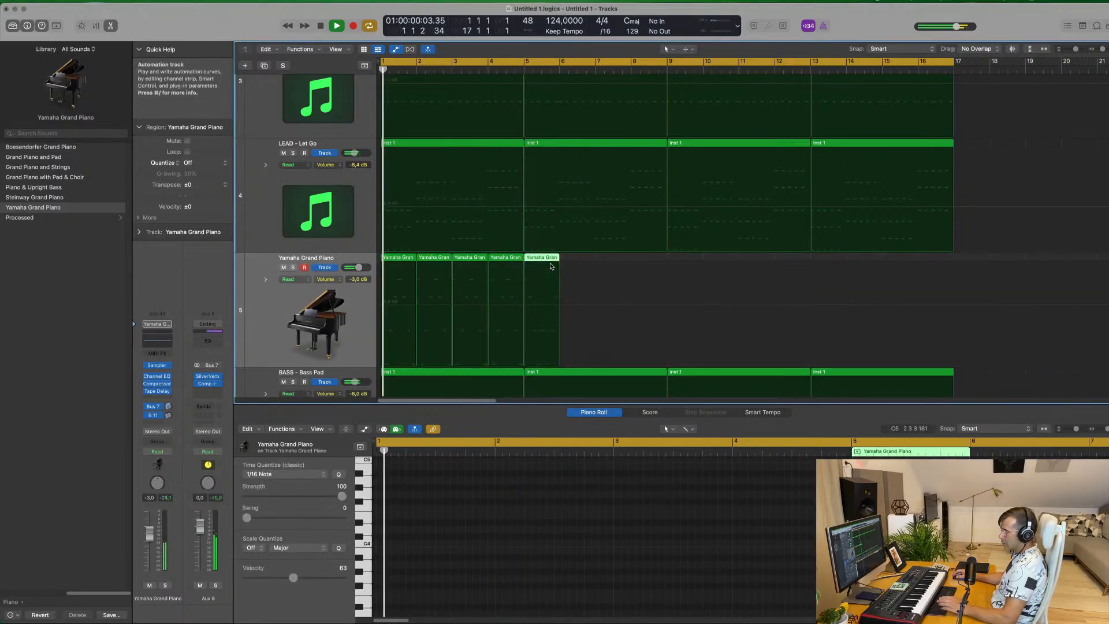
Repeat the one-bar piano region at bar 5 three times so it fills through bar 8, and listen to it
key(super+r)
key(super+r)
key(super+r)
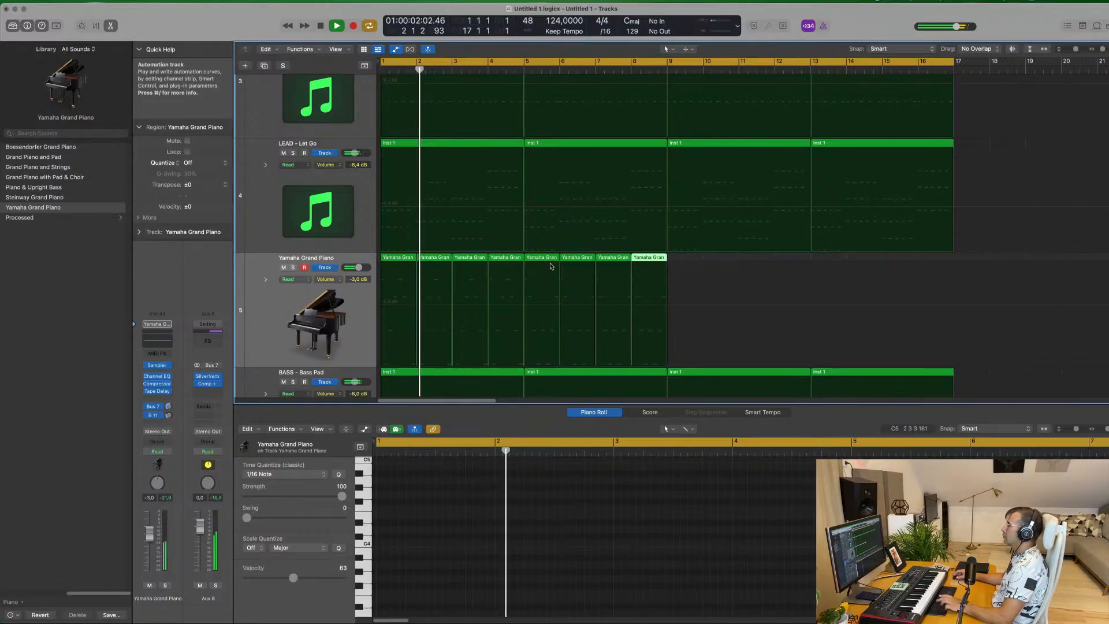
scroll(358, 287, up, 3)
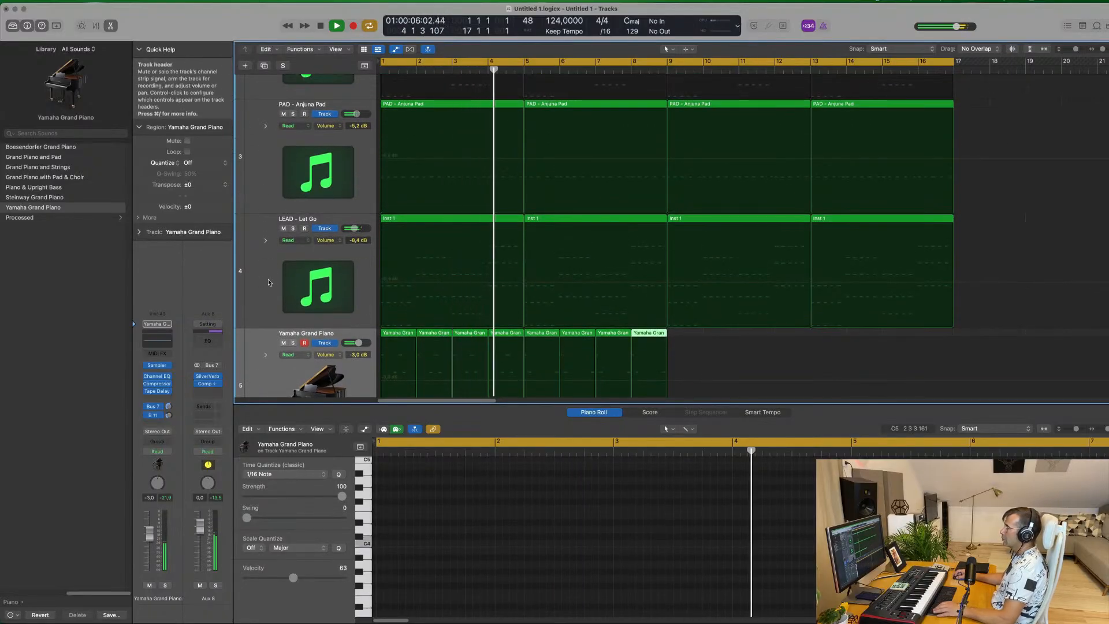
scroll(268, 283, down, 3)
scroll(269, 282, down, 4)
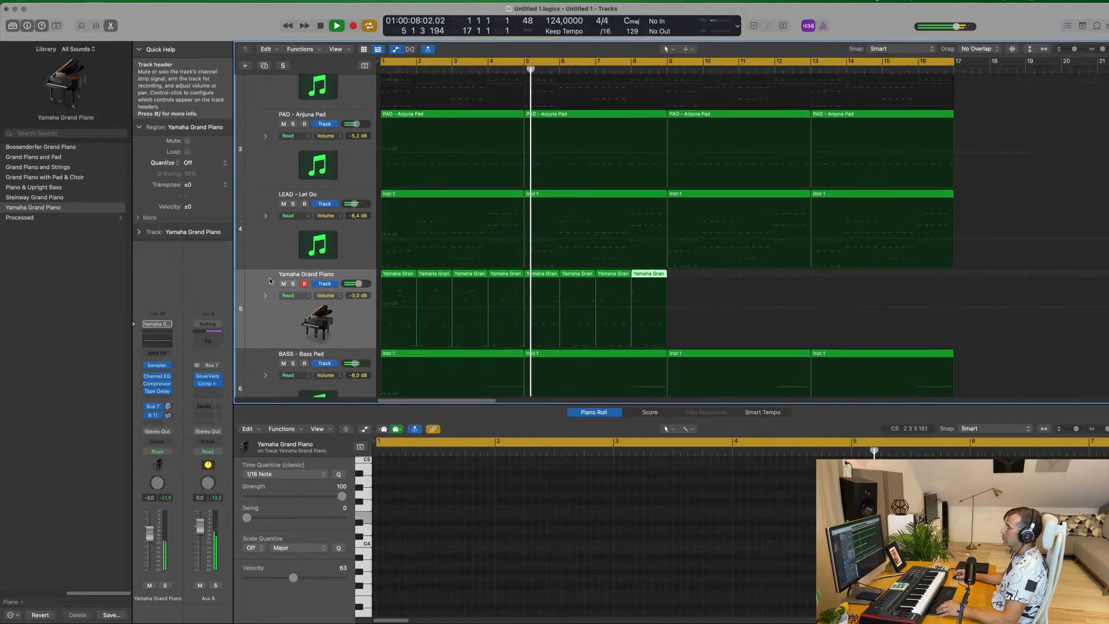
scroll(275, 303, down, 3)
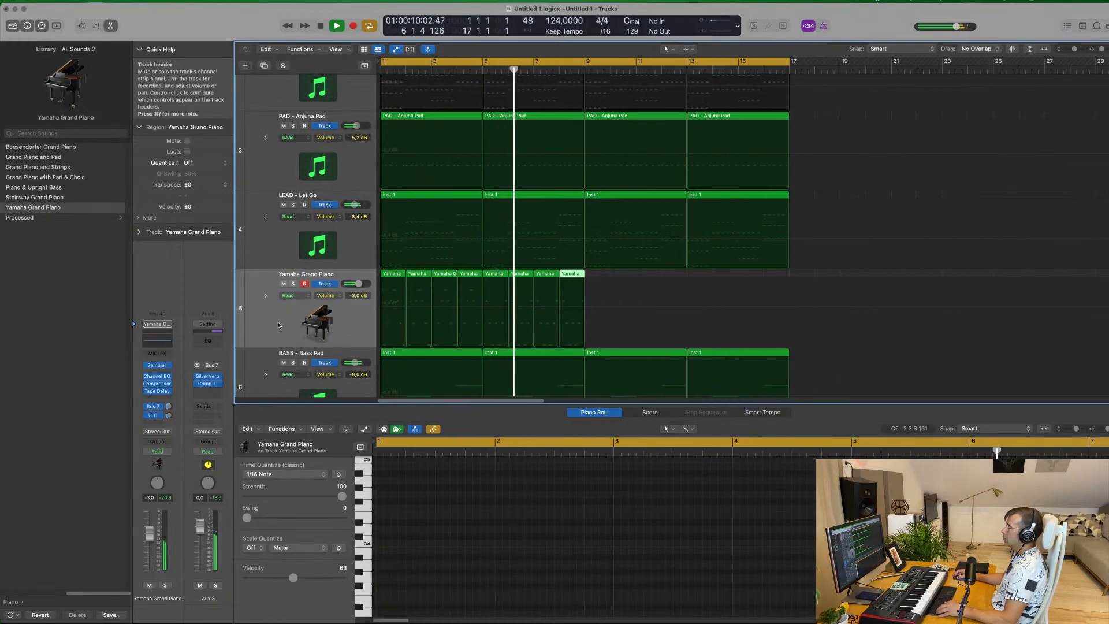
scroll(282, 325, up, 1)
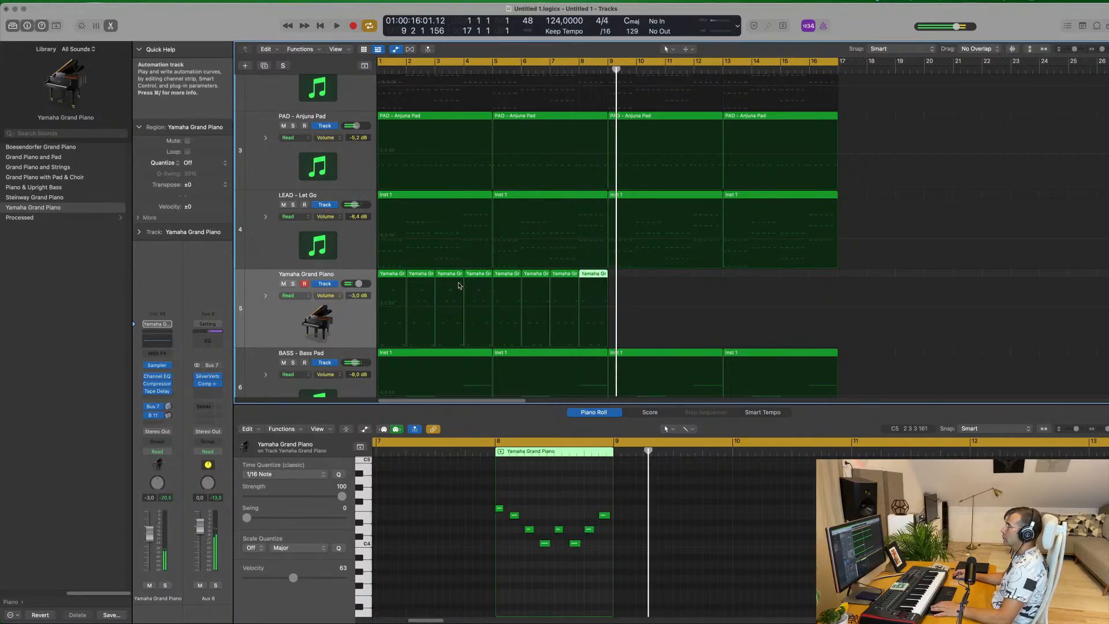
Delete the piano regions in bars 5 to 8, select the remaining four and play from the beginning
key(Return)
click(479, 280)
key(Delete)
drag(479, 280, 391, 278)
key(Delete)
drag(636, 278, 348, 314)
key(space)
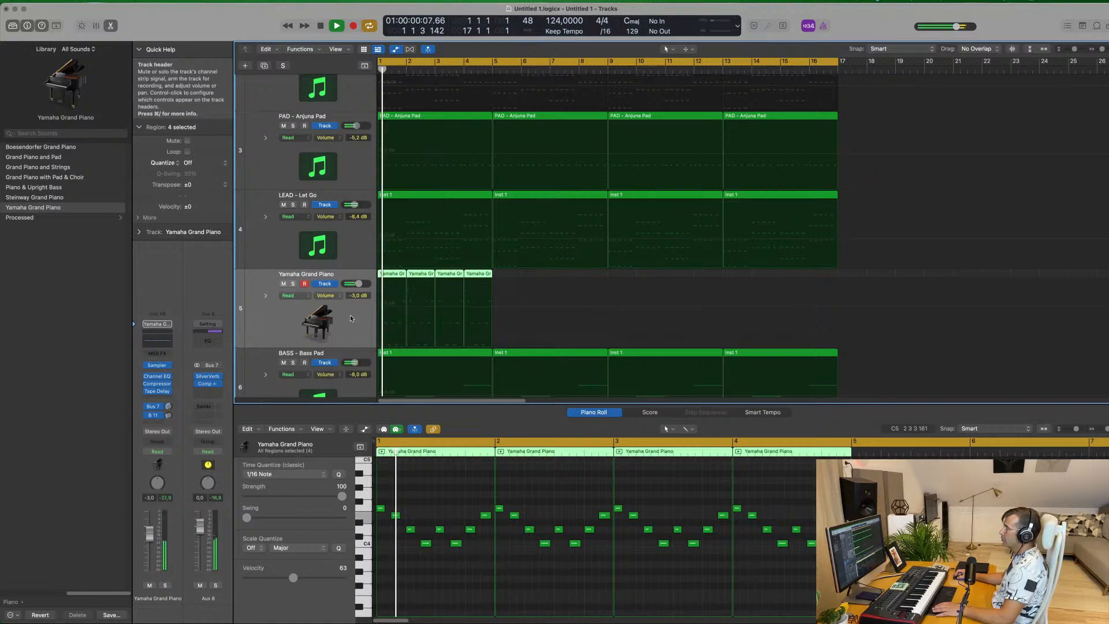
Show the Note Velocity lane in an enlarged Piano Roll and raise the quieter notes in bar 1, setting the last note to 106
drag(460, 404, 456, 307)
click(346, 332)
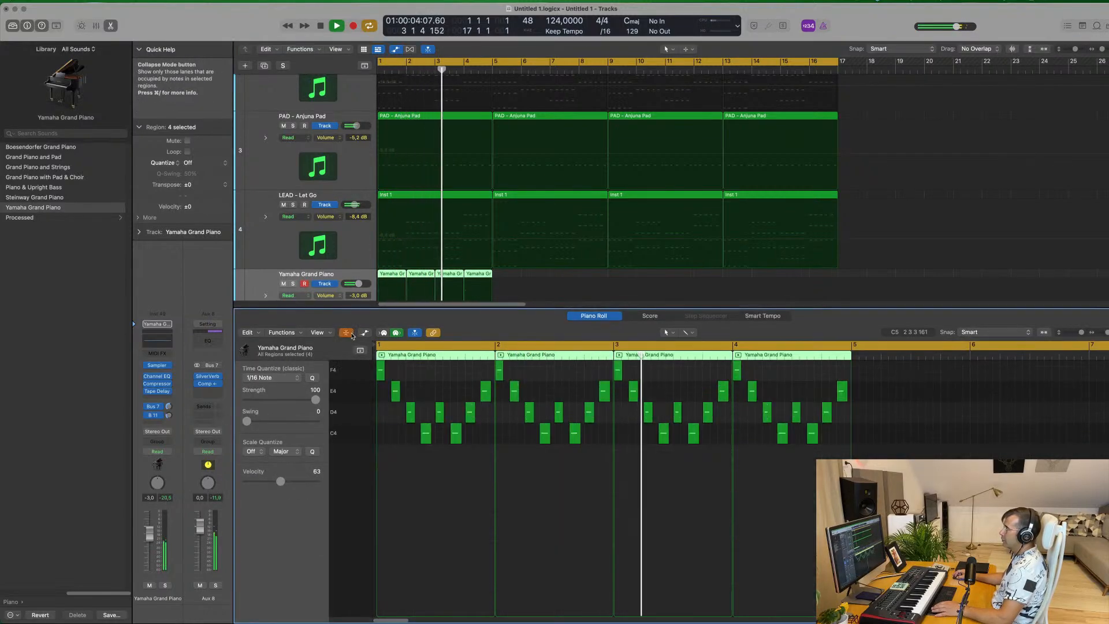
click(351, 333)
click(364, 332)
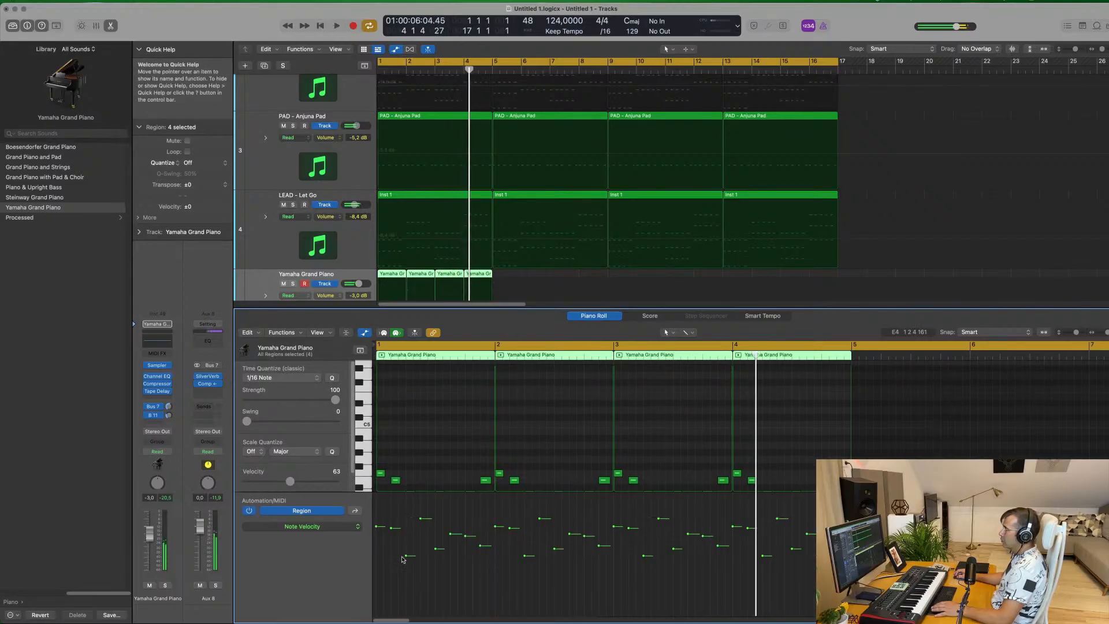
drag(407, 558, 485, 514)
click(480, 545)
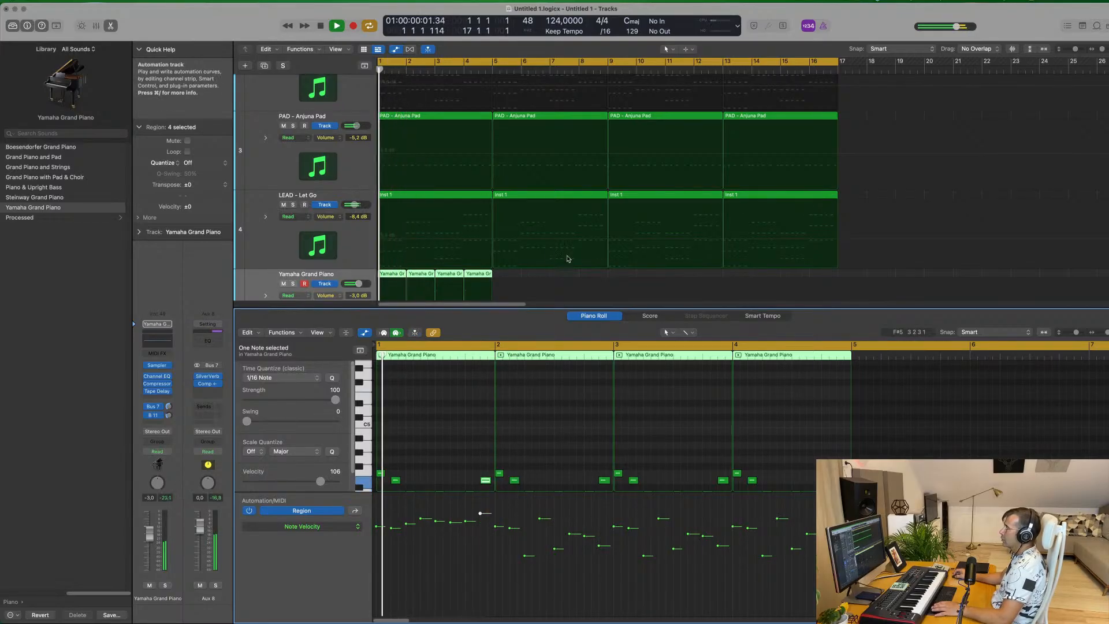
Replace the piano regions in bars 2 to 4 with three repeats of the velocity-edited region from bar 1
scroll(535, 234, down, 2)
click(535, 233)
drag(535, 233, 420, 237)
key(Delete)
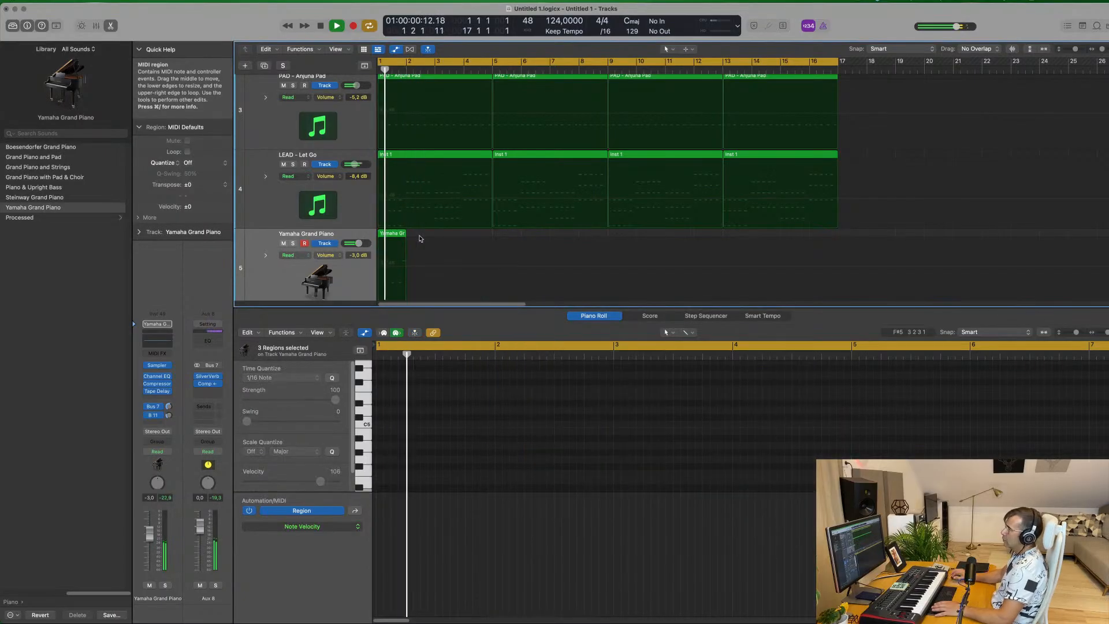
click(391, 235)
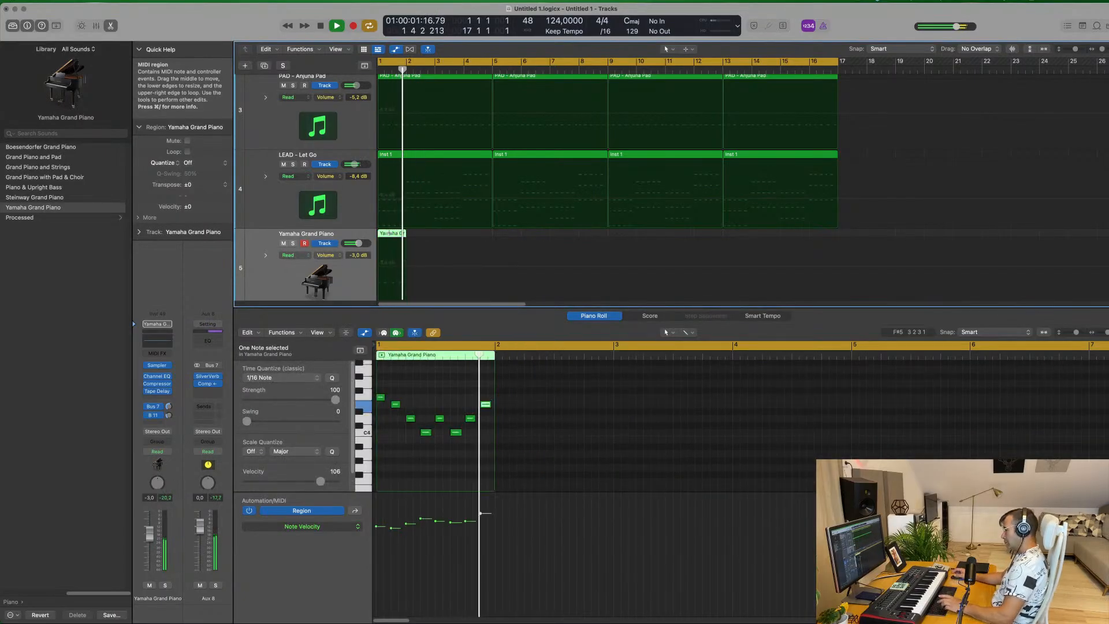
key(super+r)
key(super+r)
key(super+r)
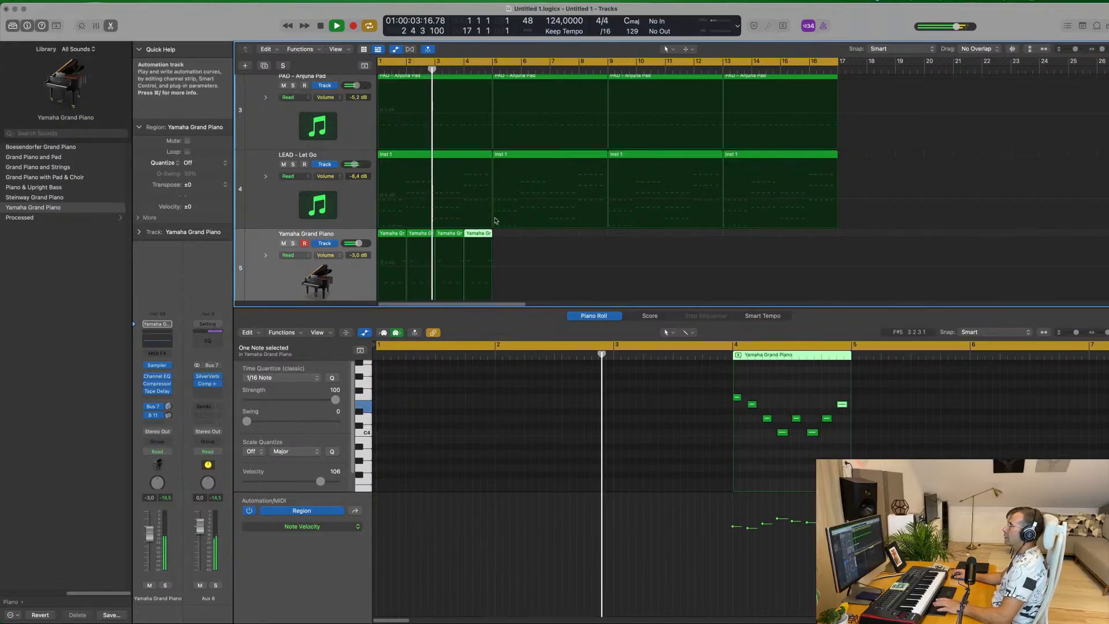
Repeat the four one-bar piano regions together three times so the melody fills all 16 bars
click(321, 240)
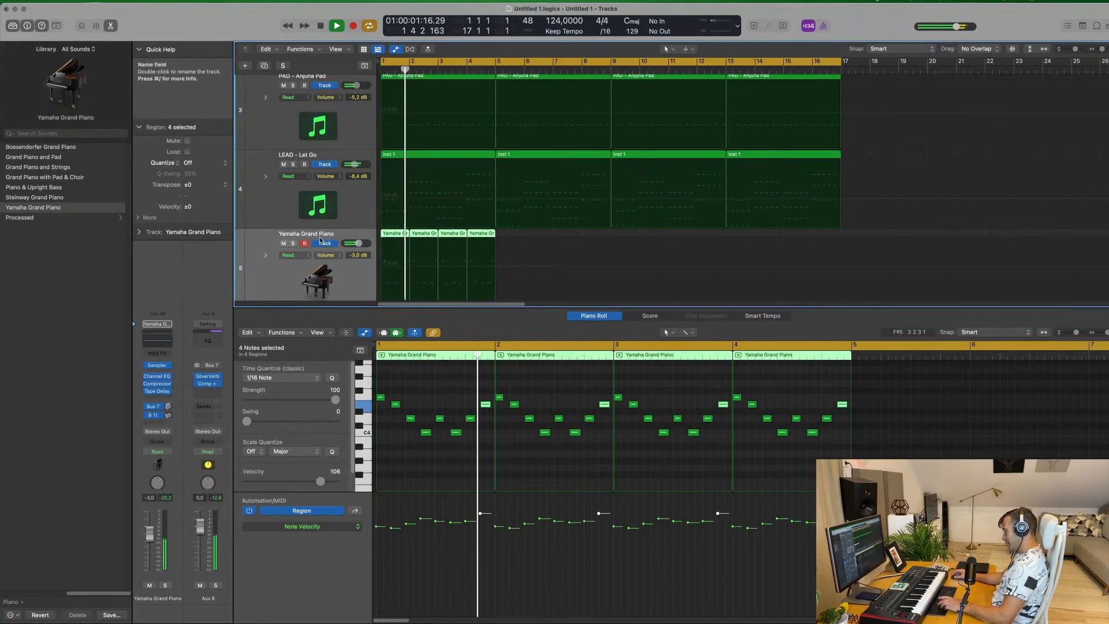
key(super+r)
key(super+r)
key(super+r)
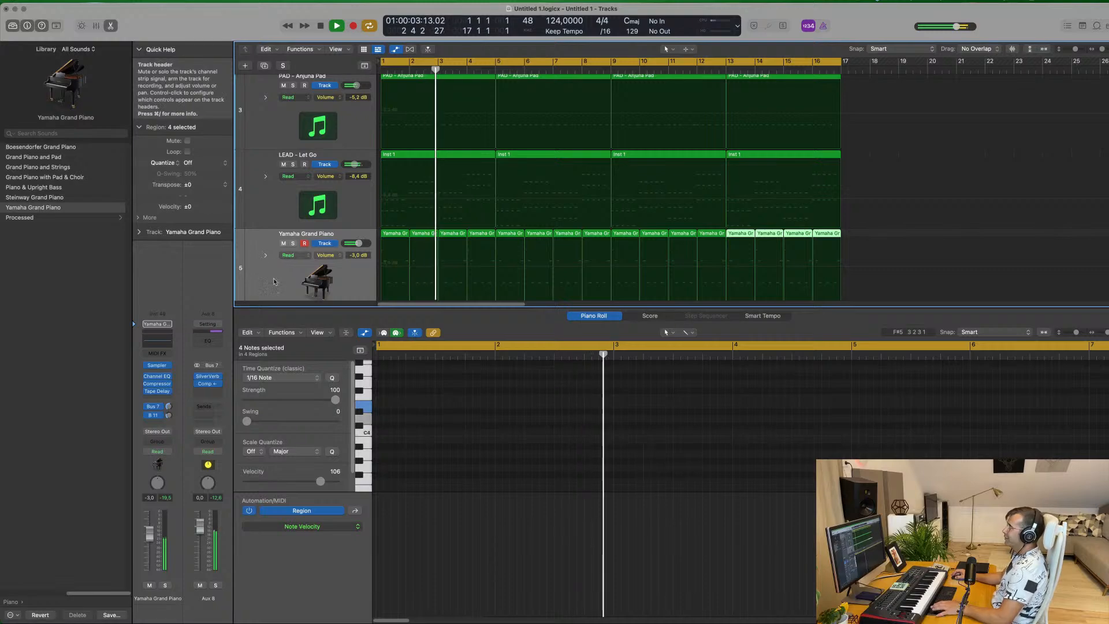
Play the mix with all piano regions selected and lower the Yamaha Grand Piano track's volume to -4.9 dB
click(289, 276)
key(space)
drag(149, 533, 150, 537)
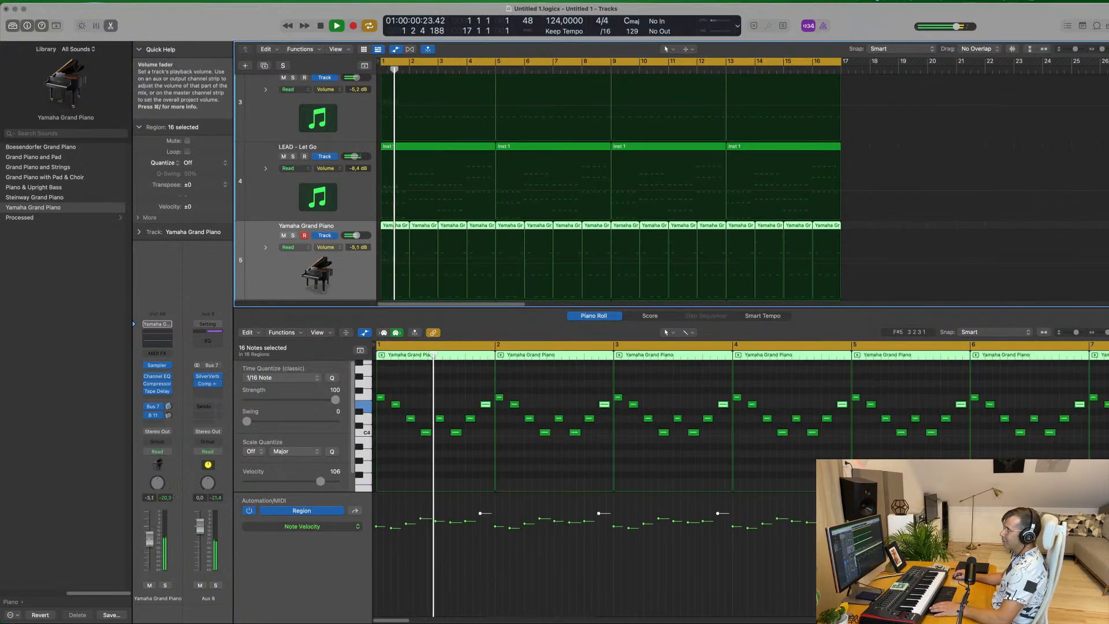
Mute the BASS - Bass Pad and LEAD - Let Go tracks and play the mix from the beginning
scroll(320, 140, down, 5)
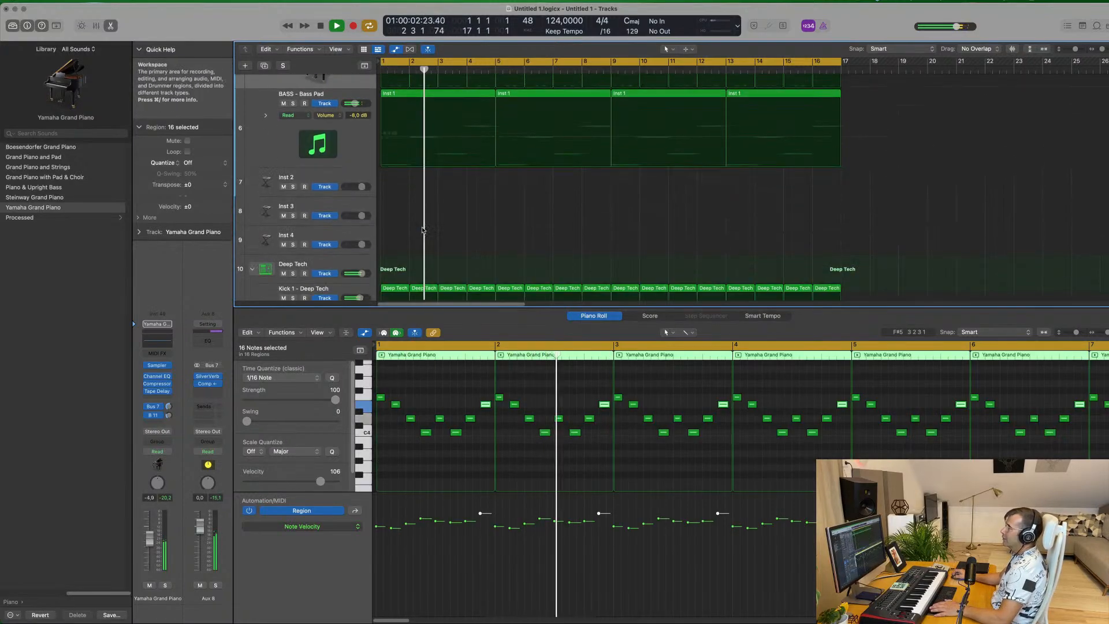
click(283, 140)
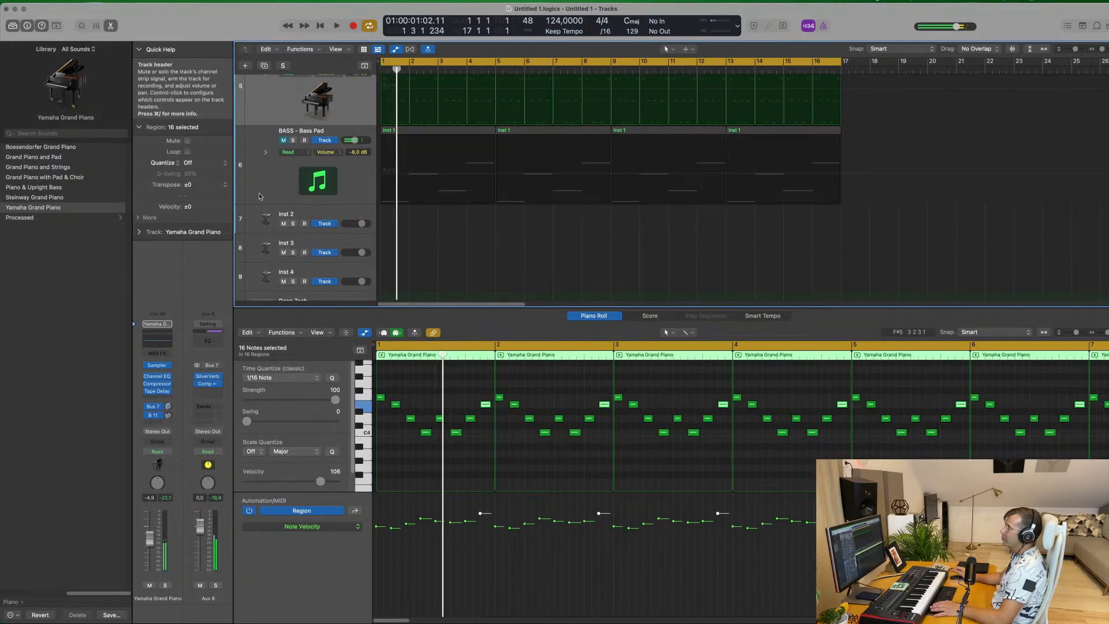
scroll(279, 195, up, 5)
key(space)
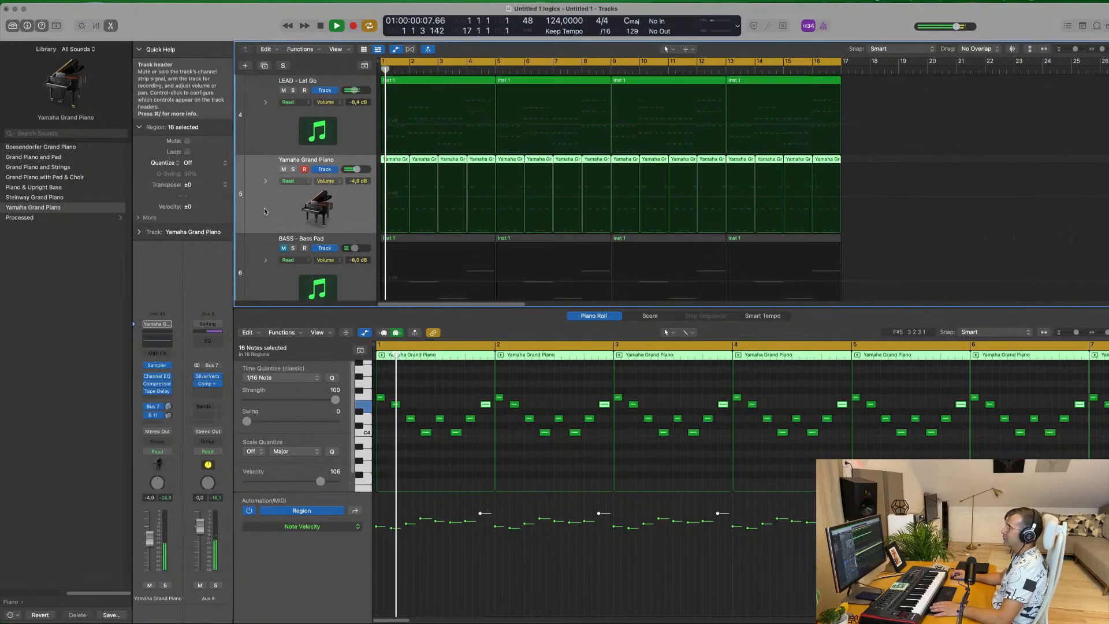
key(Return)
click(284, 132)
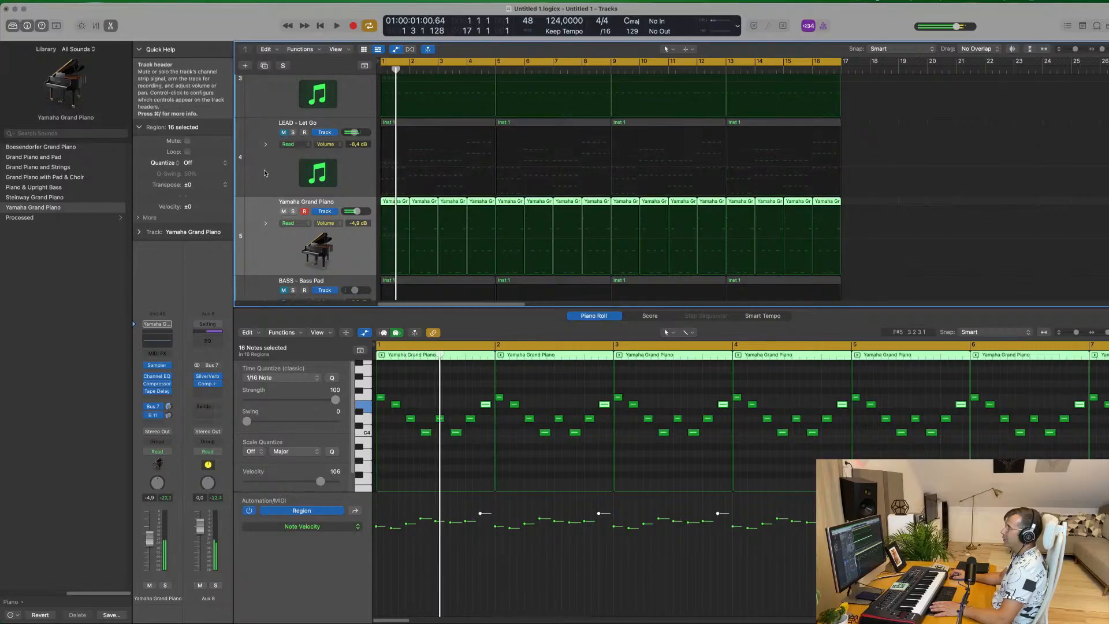
scroll(266, 177, up, 5)
scroll(266, 176, down, 2)
scroll(266, 176, down, 6)
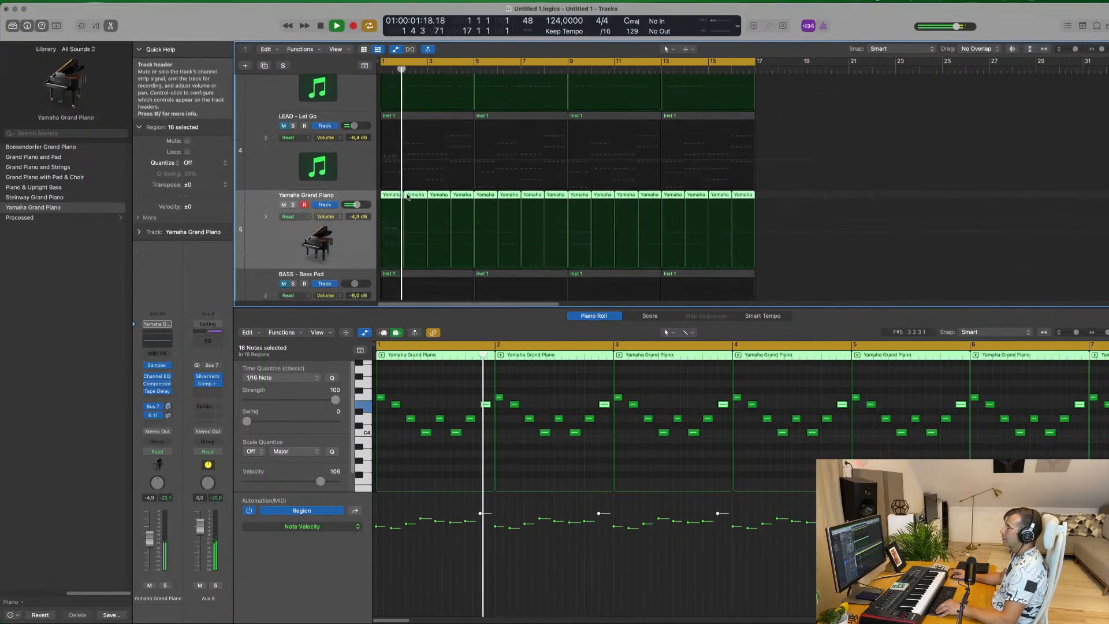
Duplicate the BASS - Bass Pad track and have the empty copy record-enabled for a new bass part
scroll(448, 209, up, 3)
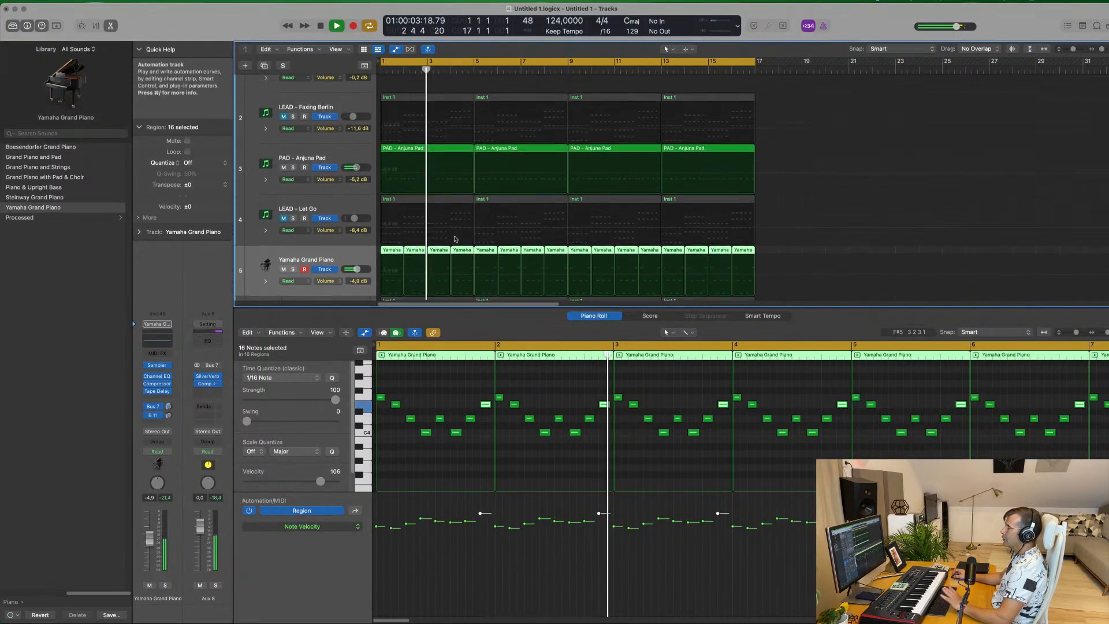
scroll(464, 236, down, 8)
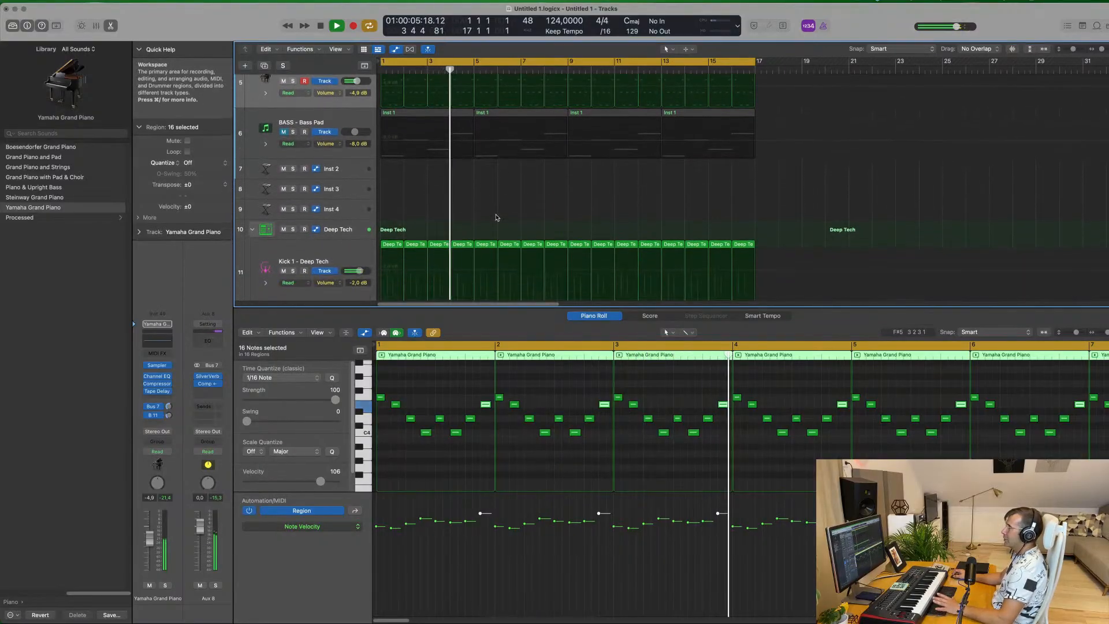
scroll(500, 217, up, 3)
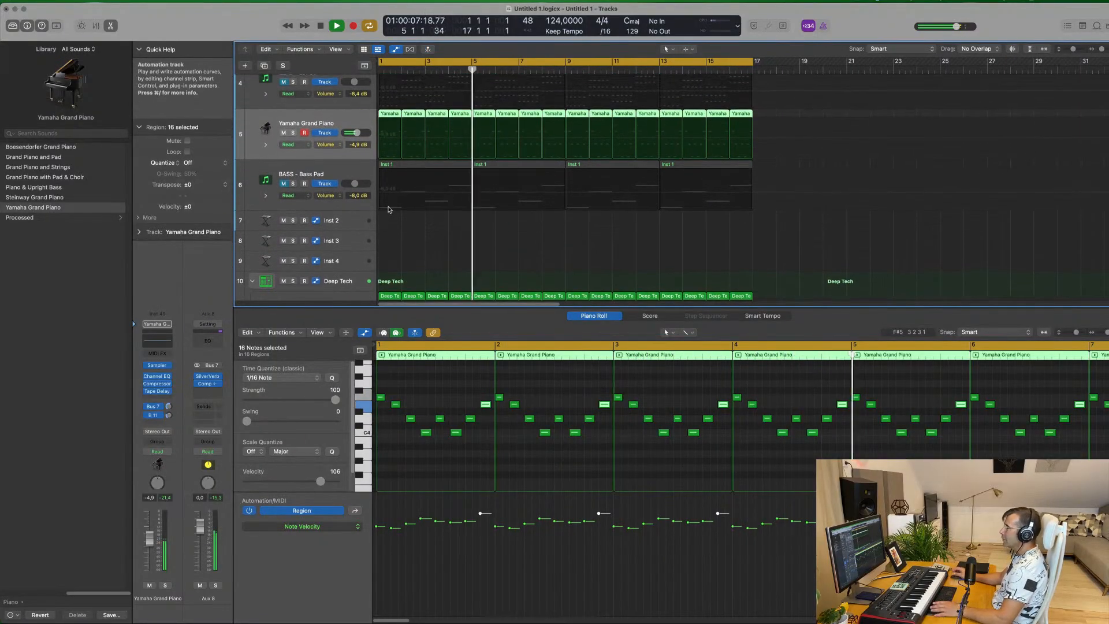
click(350, 178)
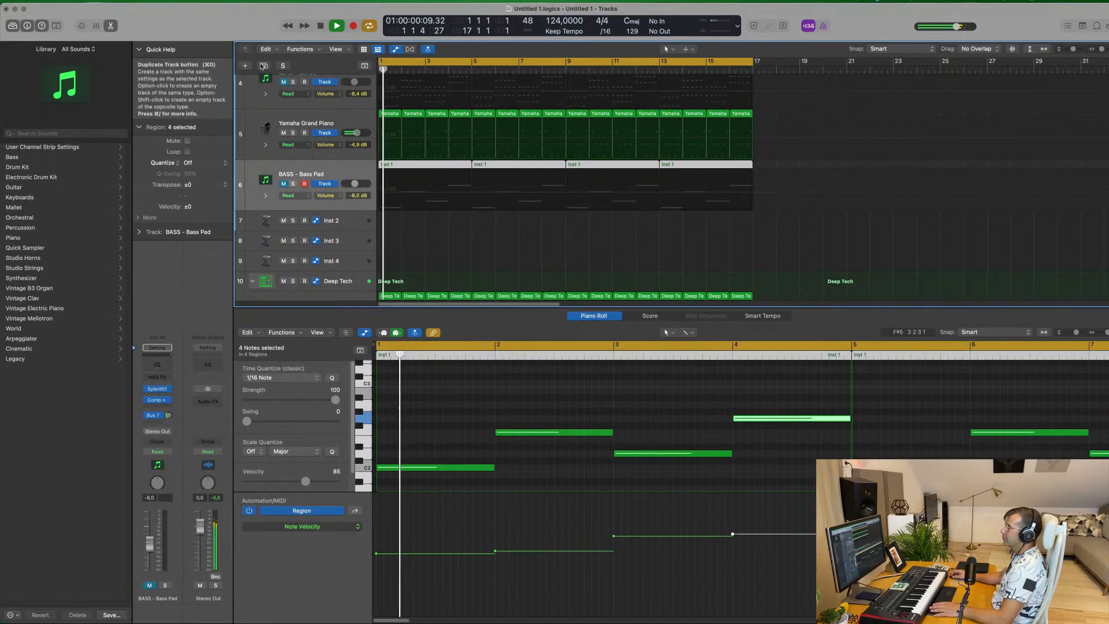
click(265, 66)
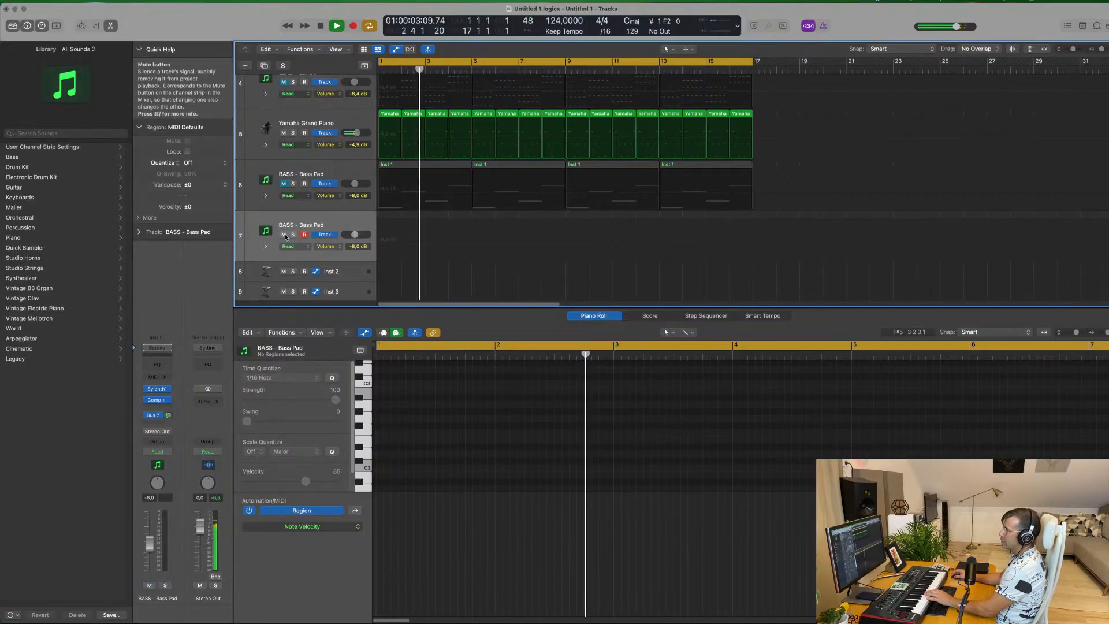
click(304, 234)
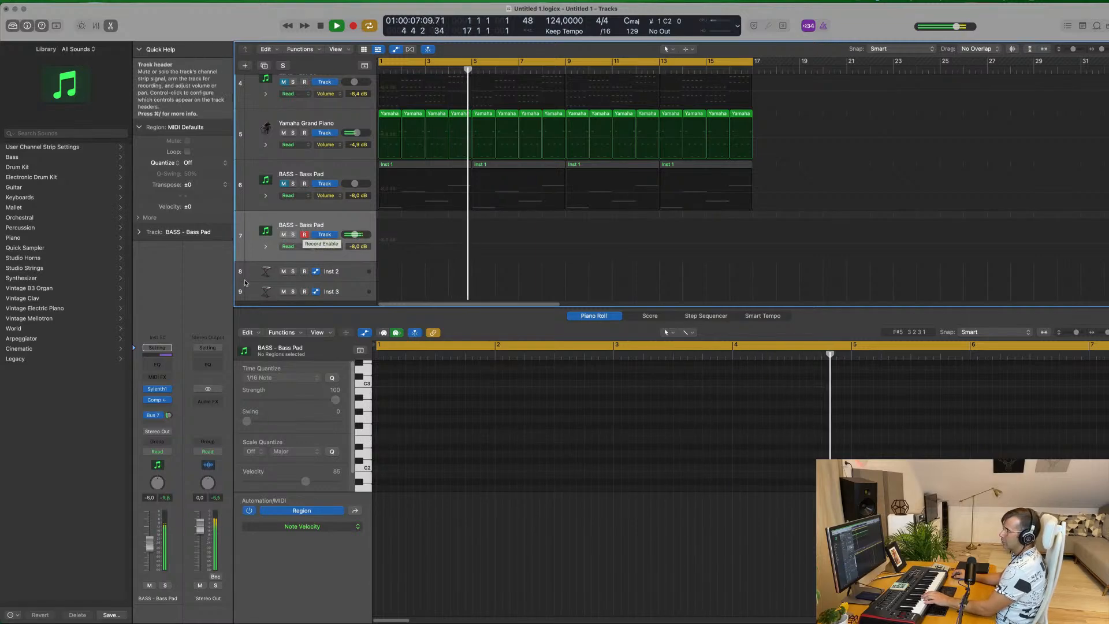
Open Sylenth1 on the duplicated bass track and audition the bass presets in order, settling on BASS - Fat Bass
click(160, 391)
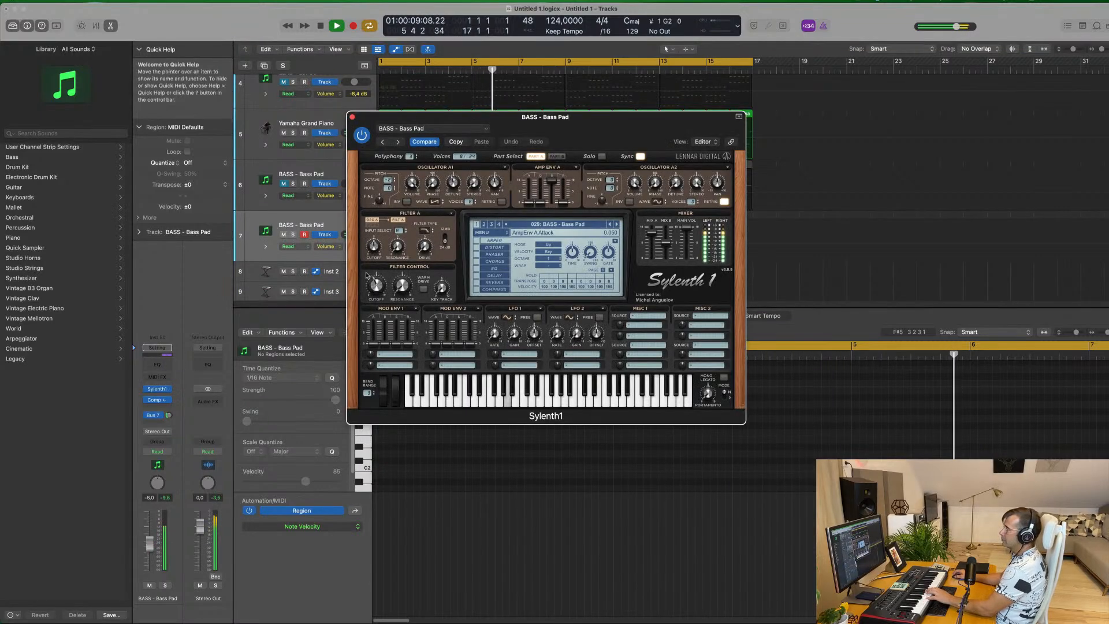
click(616, 226)
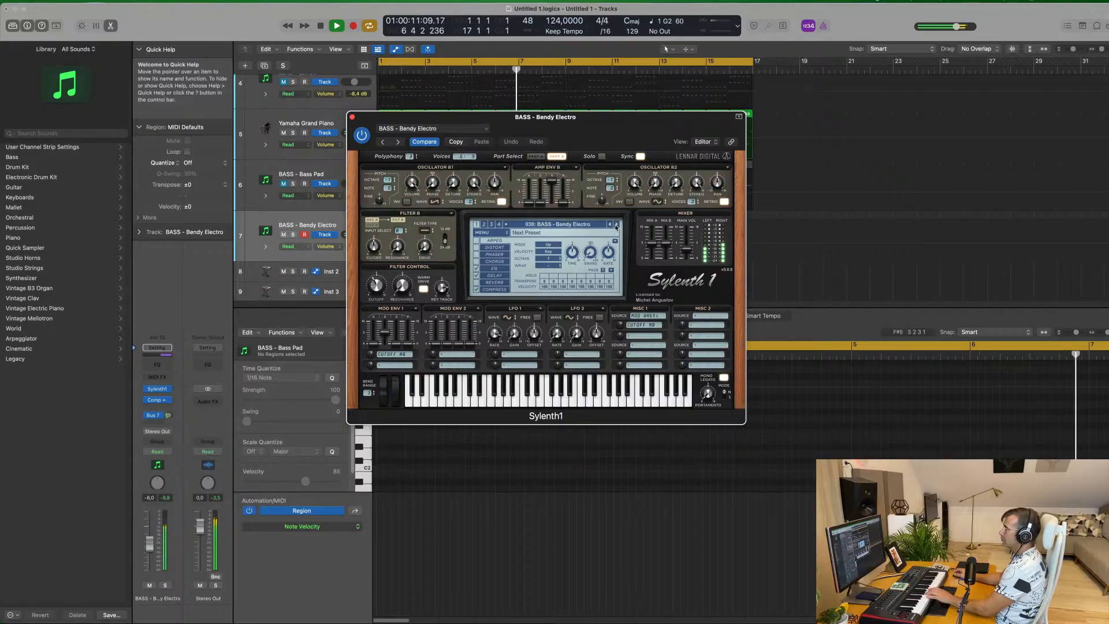
click(615, 226)
click(616, 226)
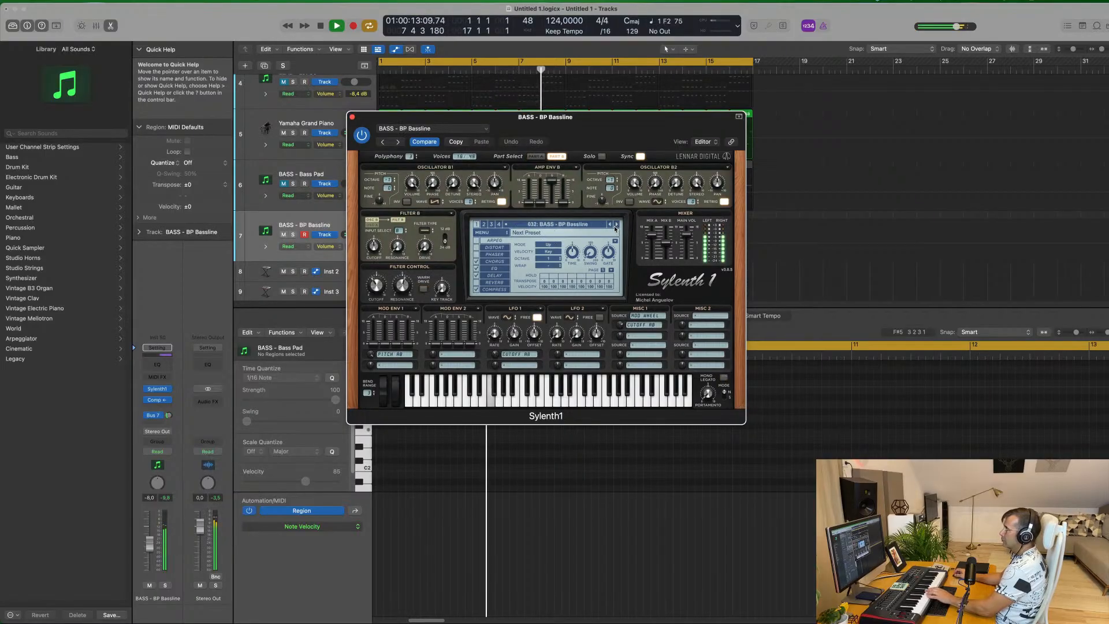
click(616, 225)
click(616, 225)
click(616, 225)
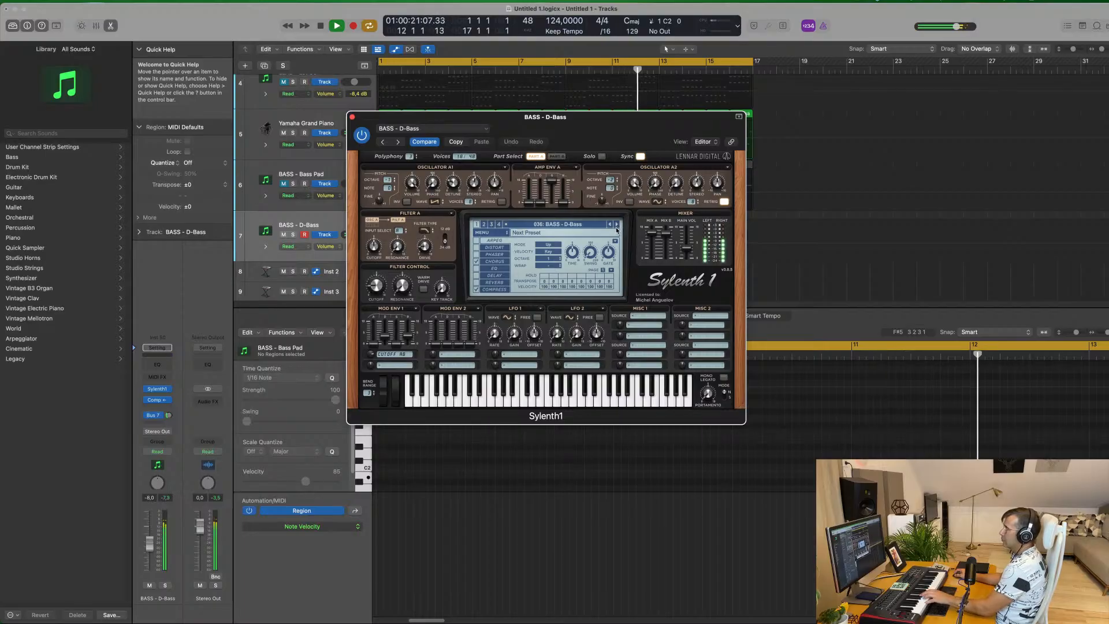
click(616, 225)
click(617, 225)
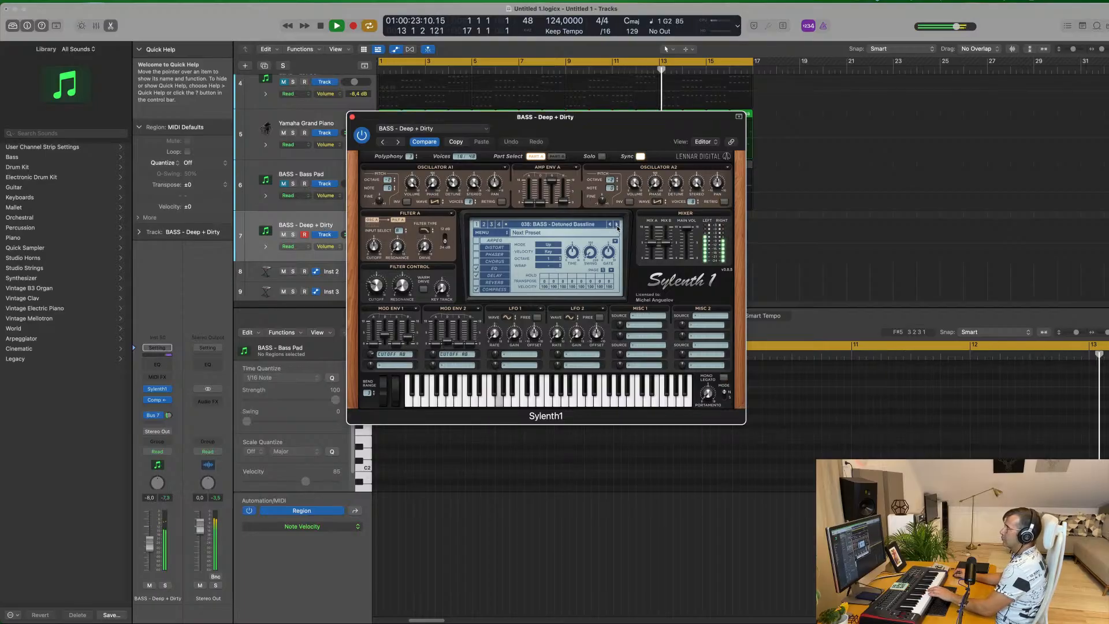
click(618, 225)
click(617, 226)
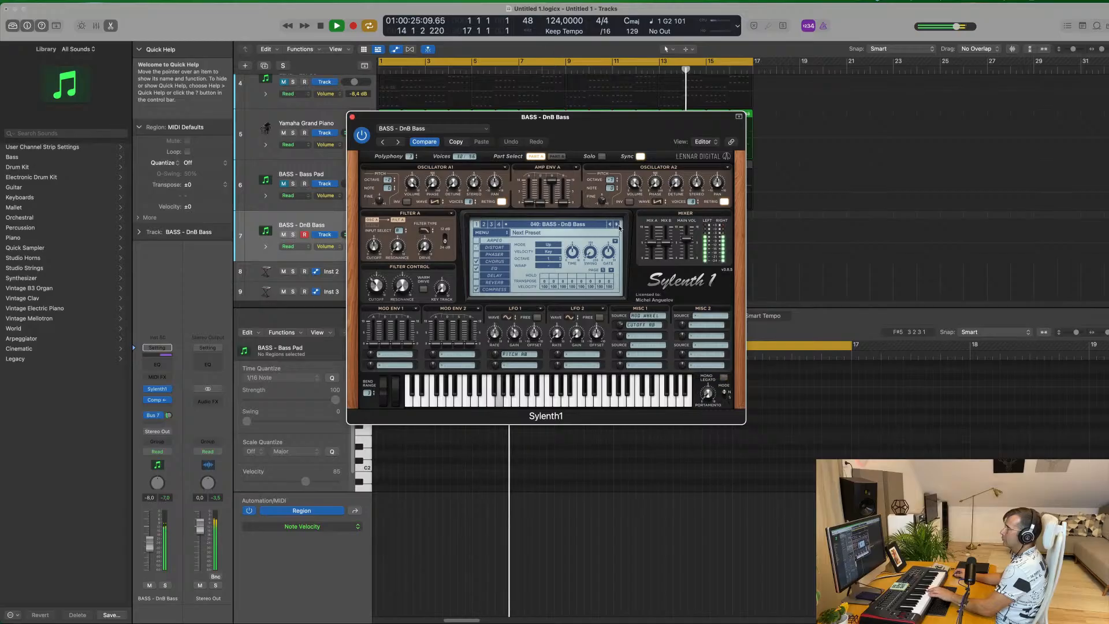
click(617, 225)
click(617, 225)
click(617, 226)
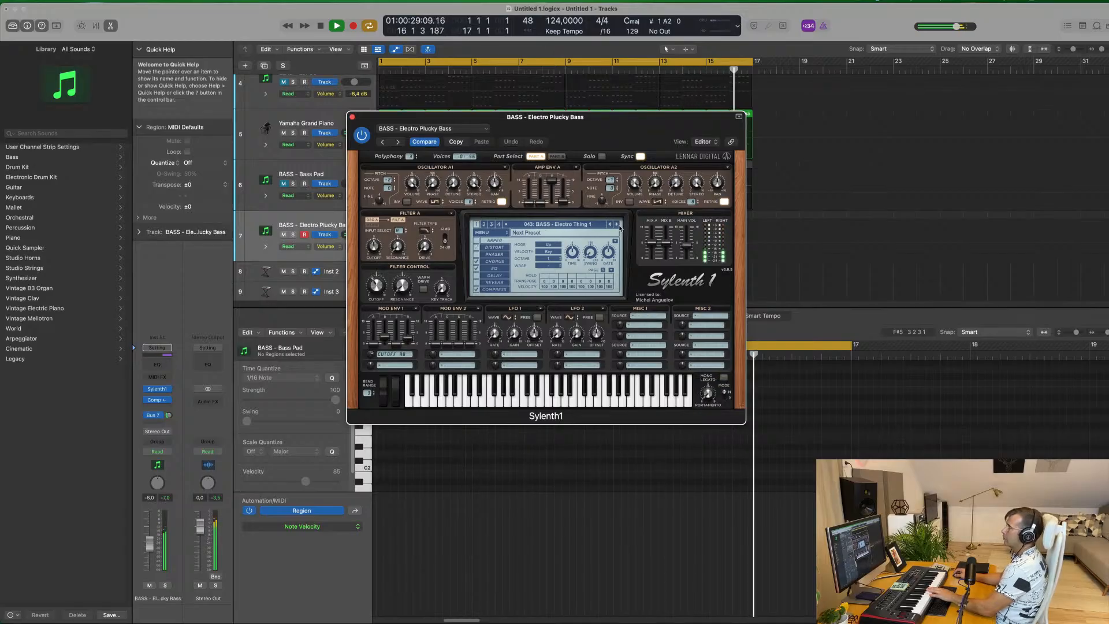
click(617, 225)
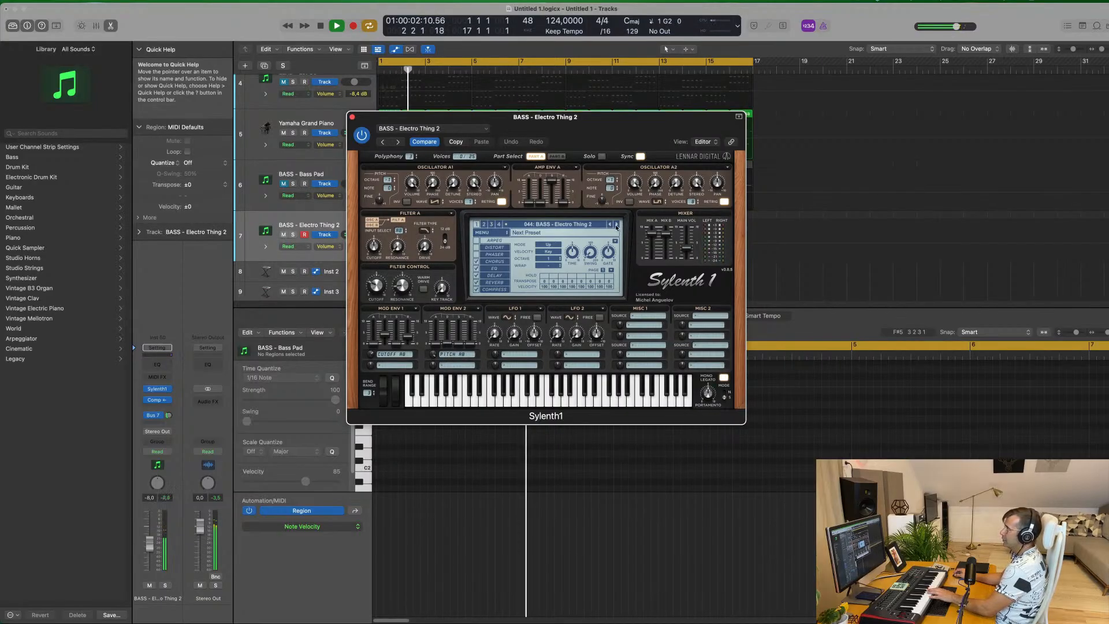
click(617, 225)
click(617, 225)
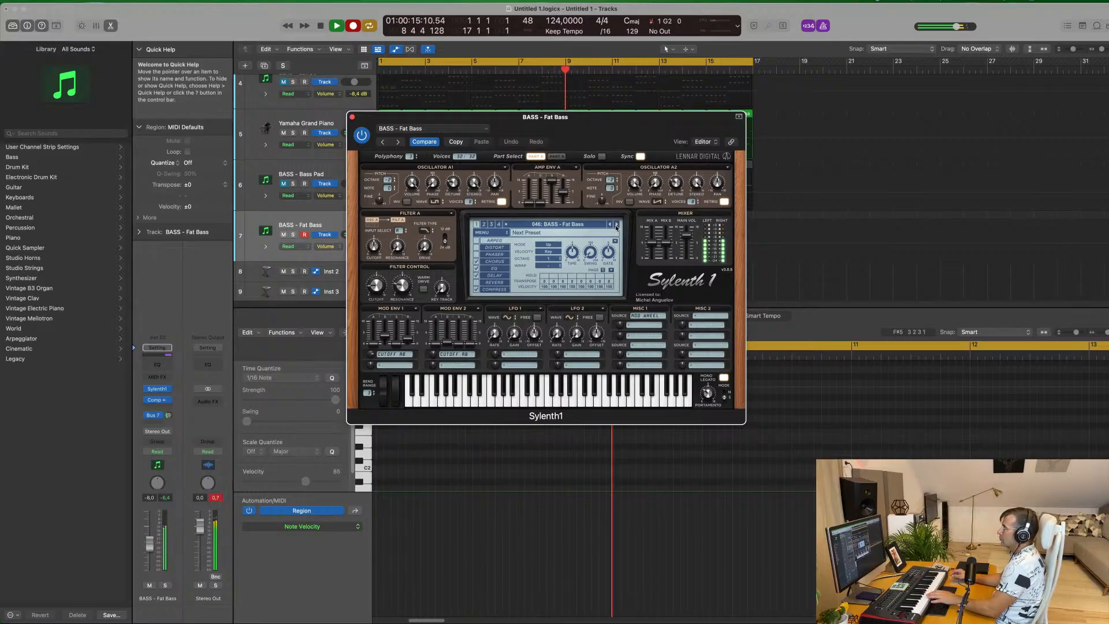
Stop the bass recording and move the recorded four-bar BASS - Fat Bass region to bar 1
drag(520, 116, 922, 113)
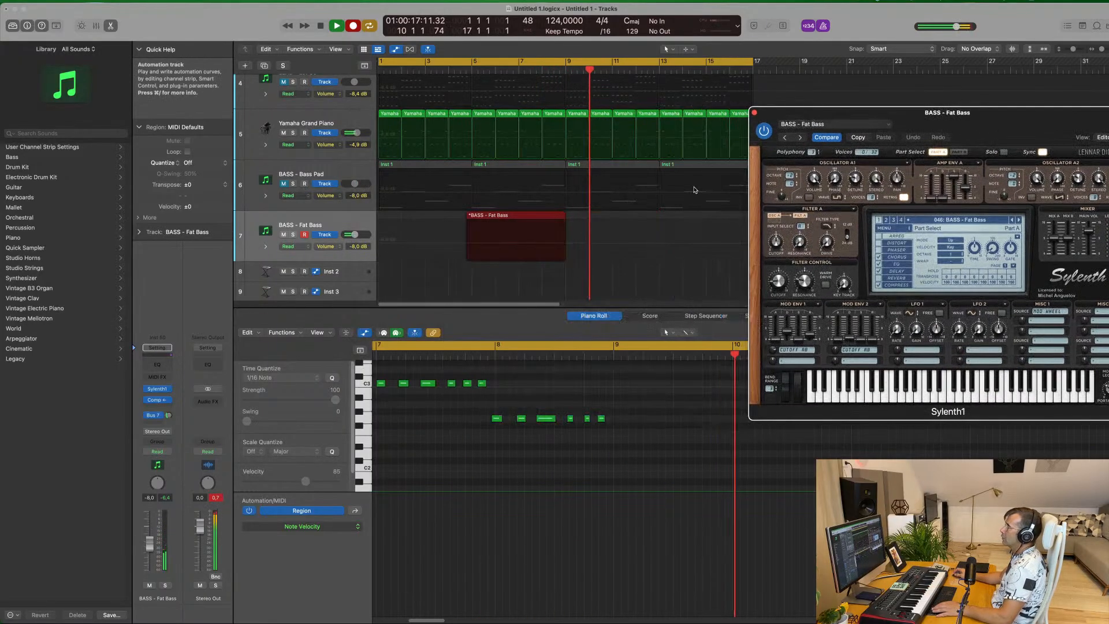
key(space)
drag(504, 217, 409, 219)
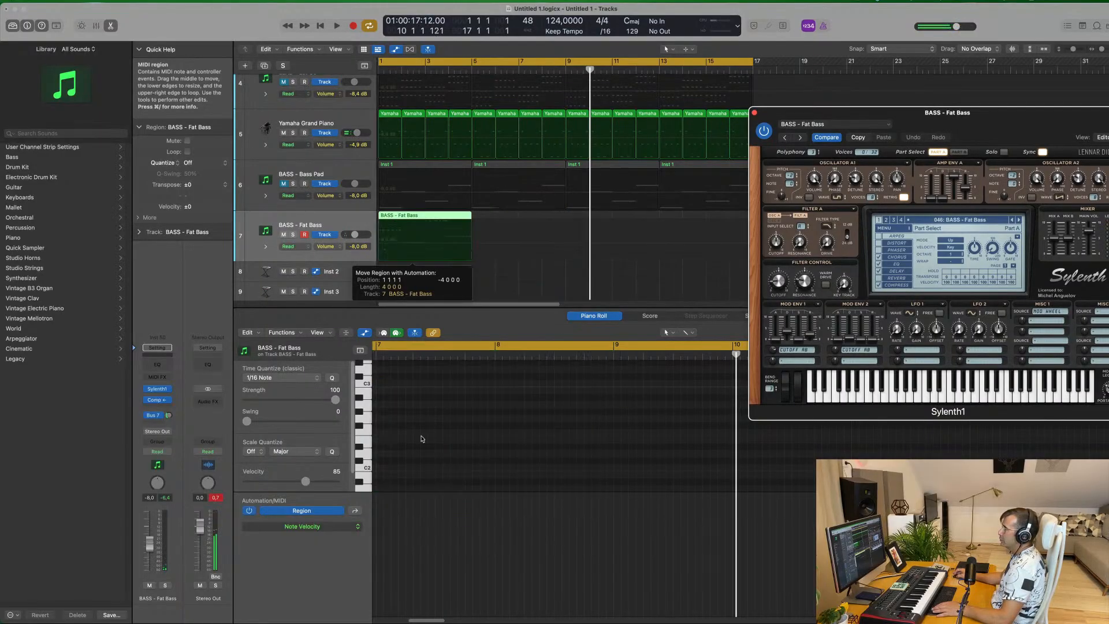
key(Return)
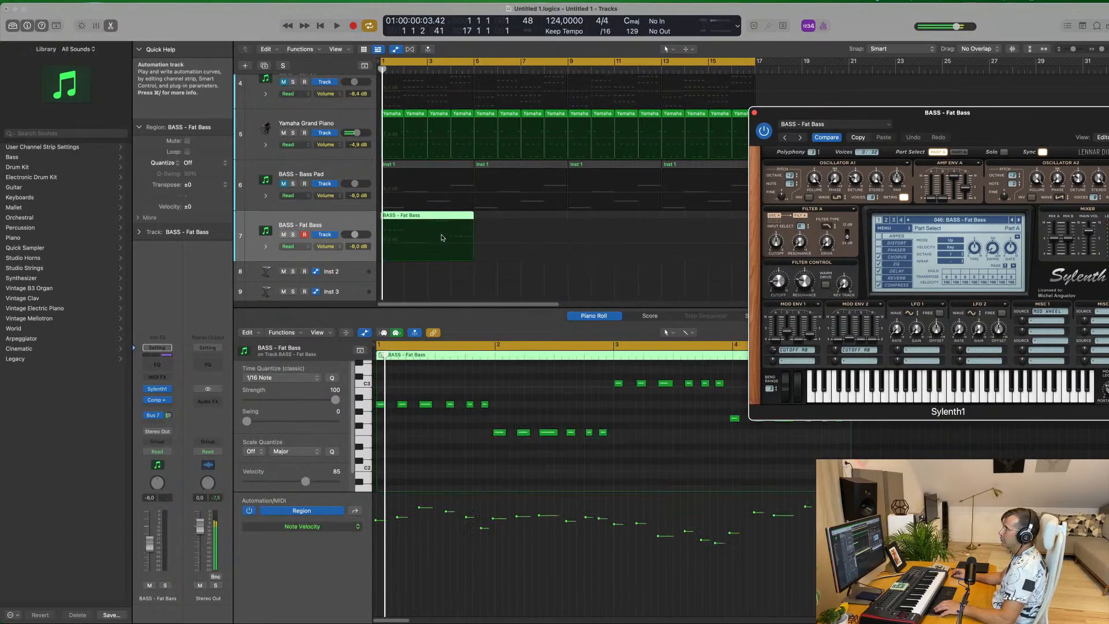
Quantize all notes of the BASS - Fat Bass region to 1/16 notes and listen to the part
key(space)
click(547, 388)
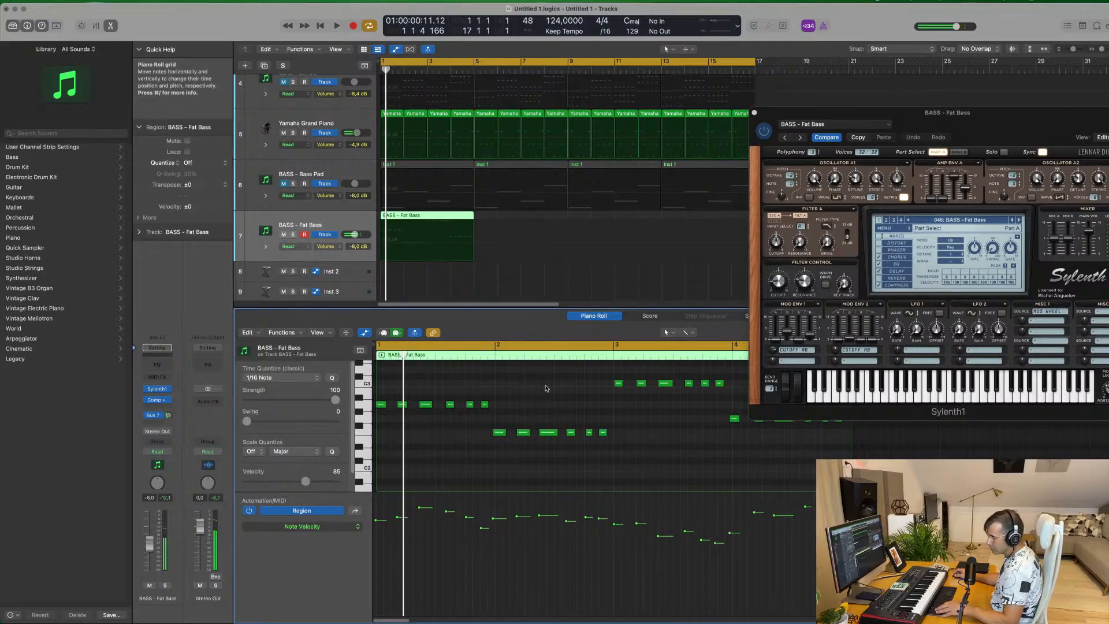
key(space)
key(super+Left)
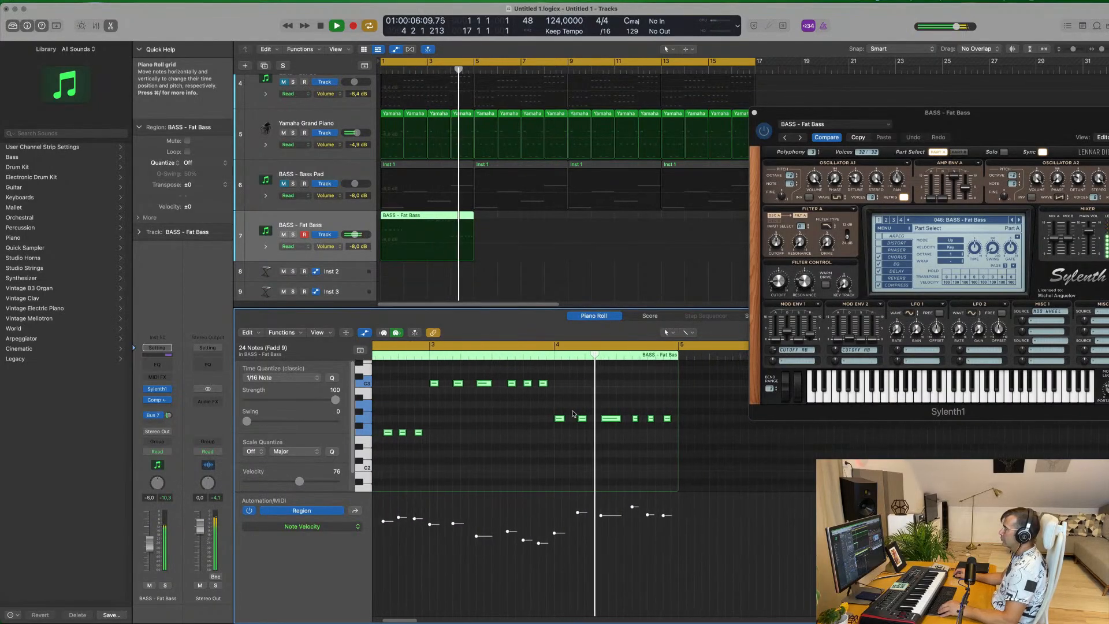
key(space)
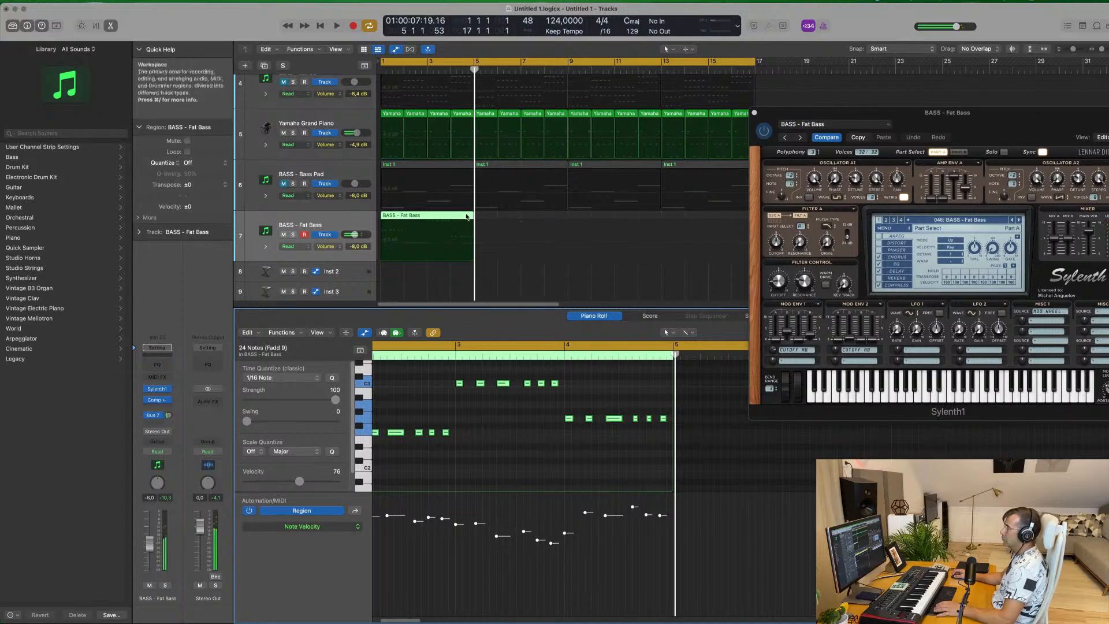
Play the mix from the beginning and mute the Yamaha Grand Piano and PAD - Anjuna Pad tracks
key(space)
drag(993, 130, 882, 139)
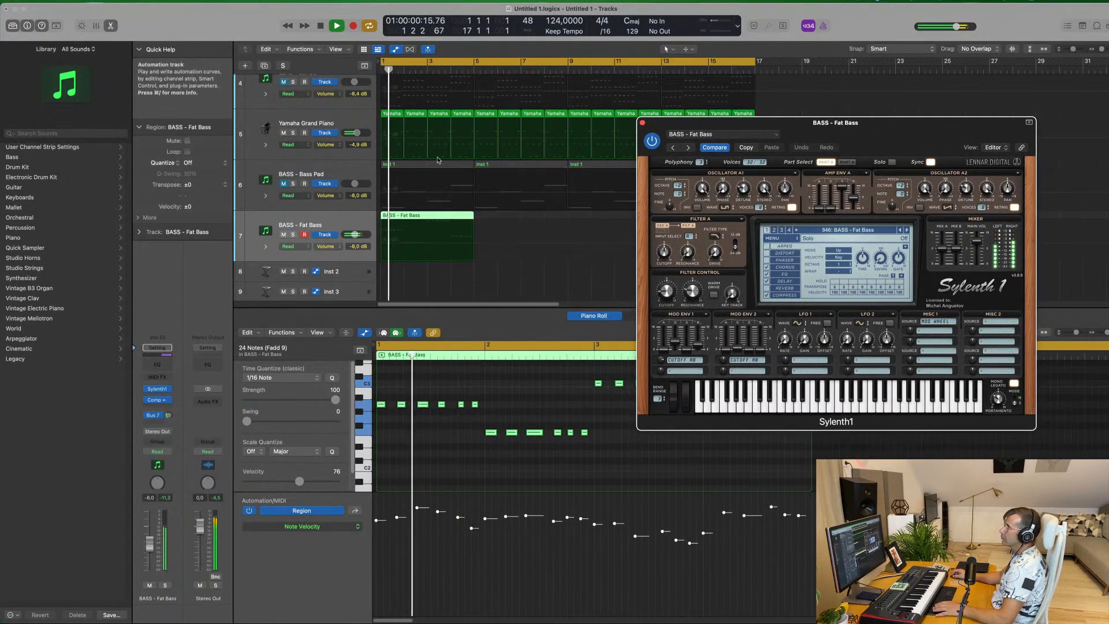
click(283, 133)
scroll(281, 144, up, 5)
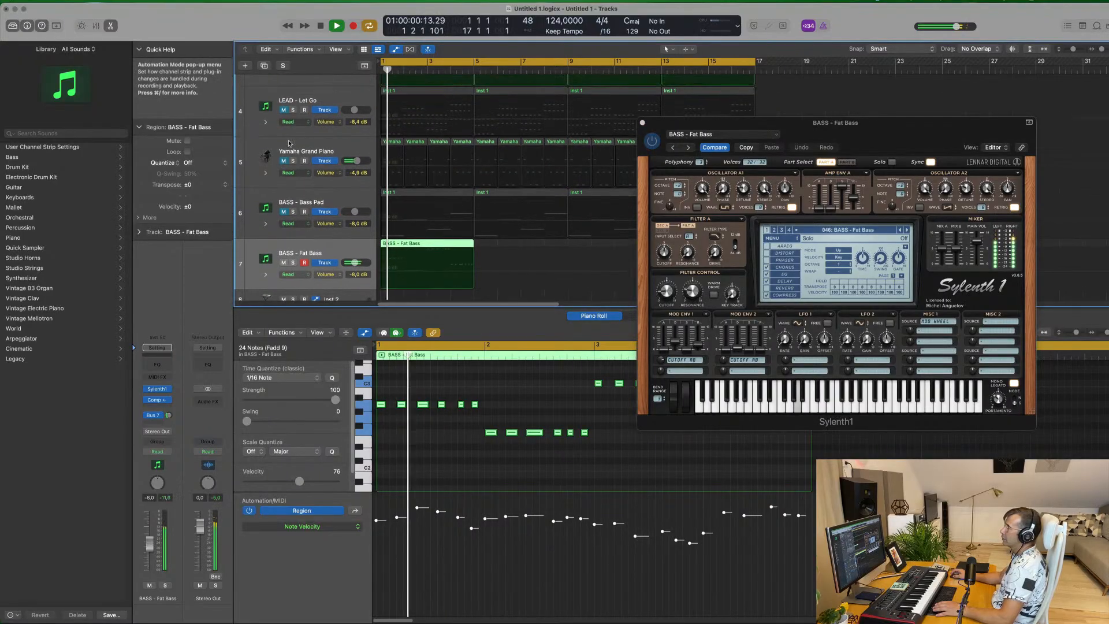
scroll(279, 150, up, 2)
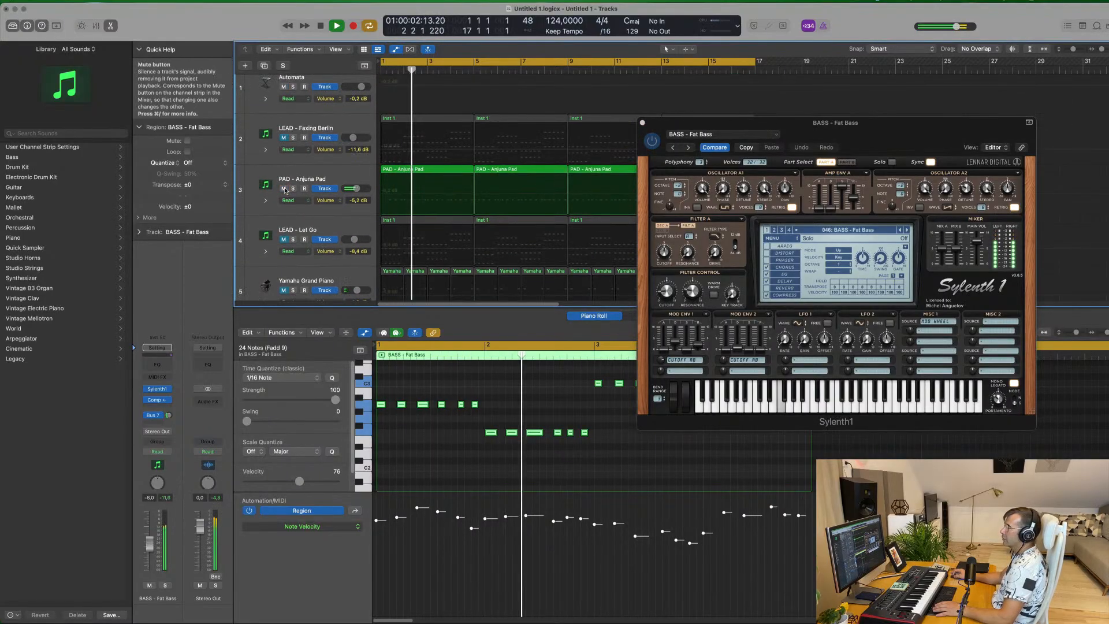
scroll(493, 179, down, 8)
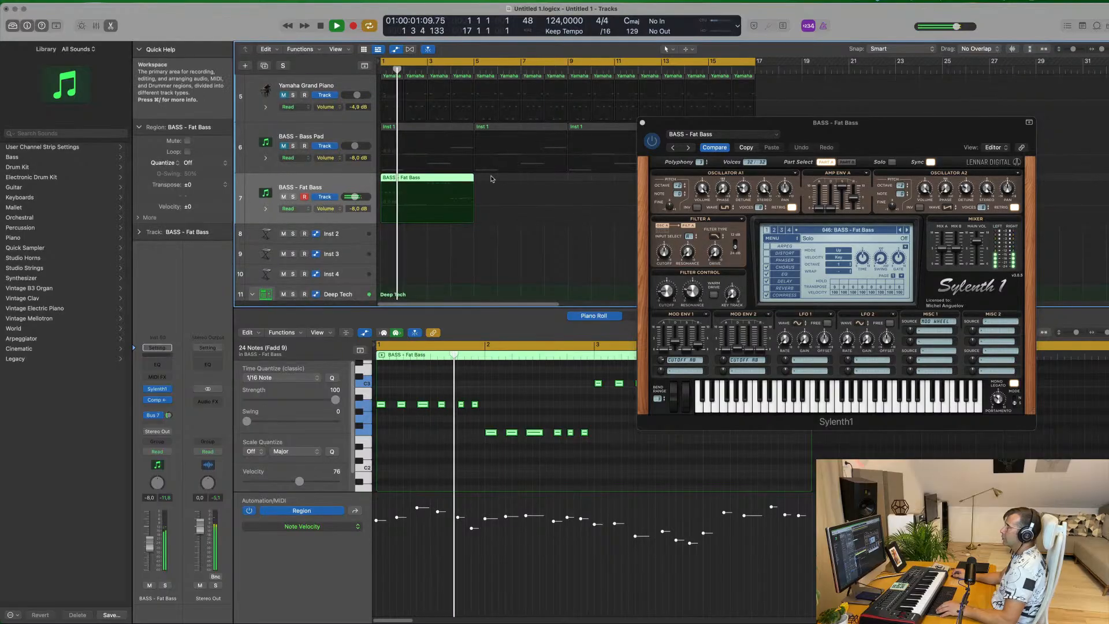
Repeat the BASS - Fat Bass region three times to fill 16 bars and play the result from the beginning
key(super+r)
key(super+r)
key(super+r)
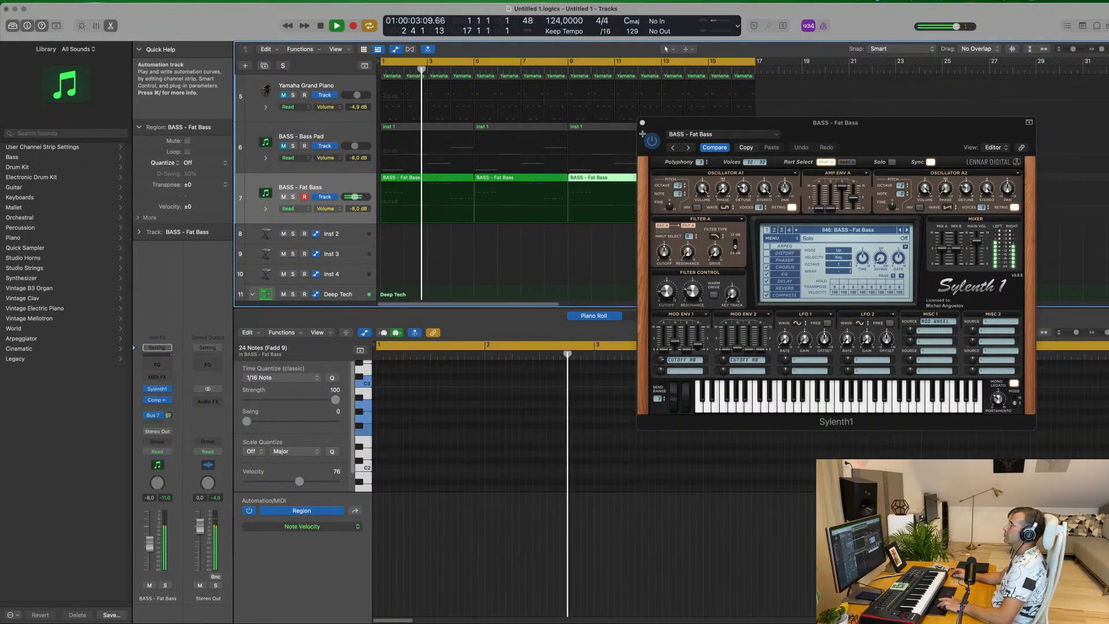
drag(790, 146, 810, 156)
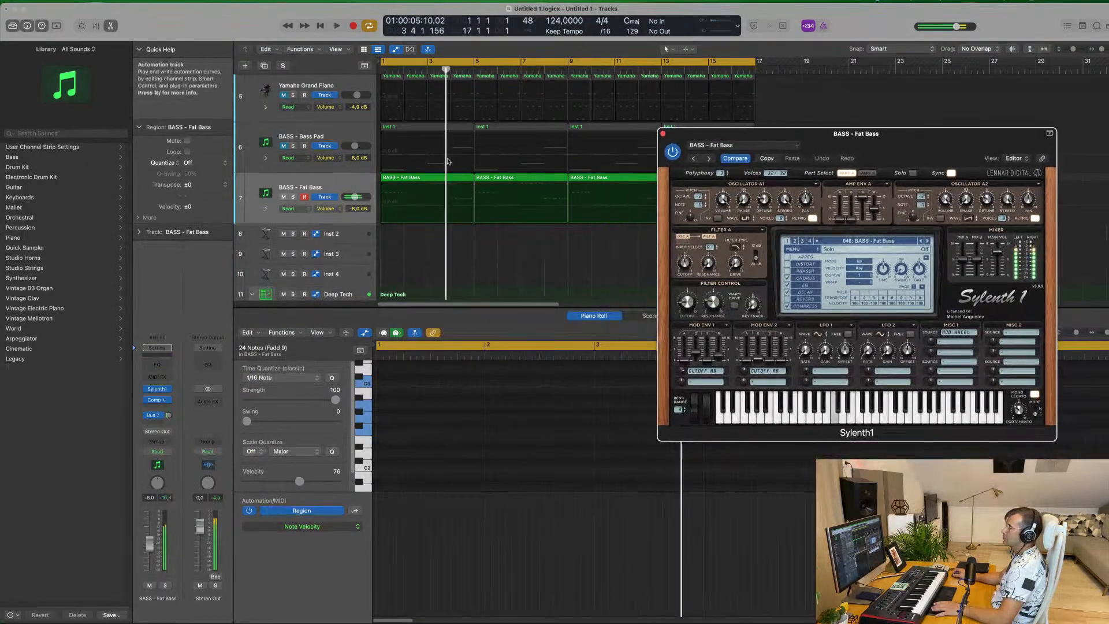
scroll(453, 162, up, 5)
scroll(463, 168, down, 4)
key(space)
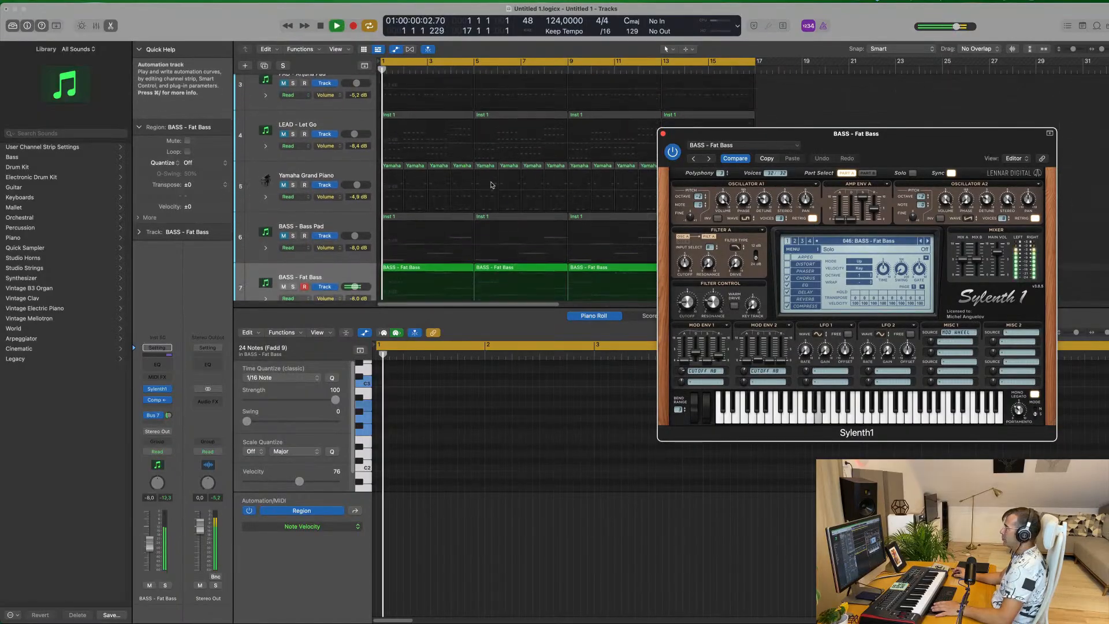
drag(857, 133, 740, 131)
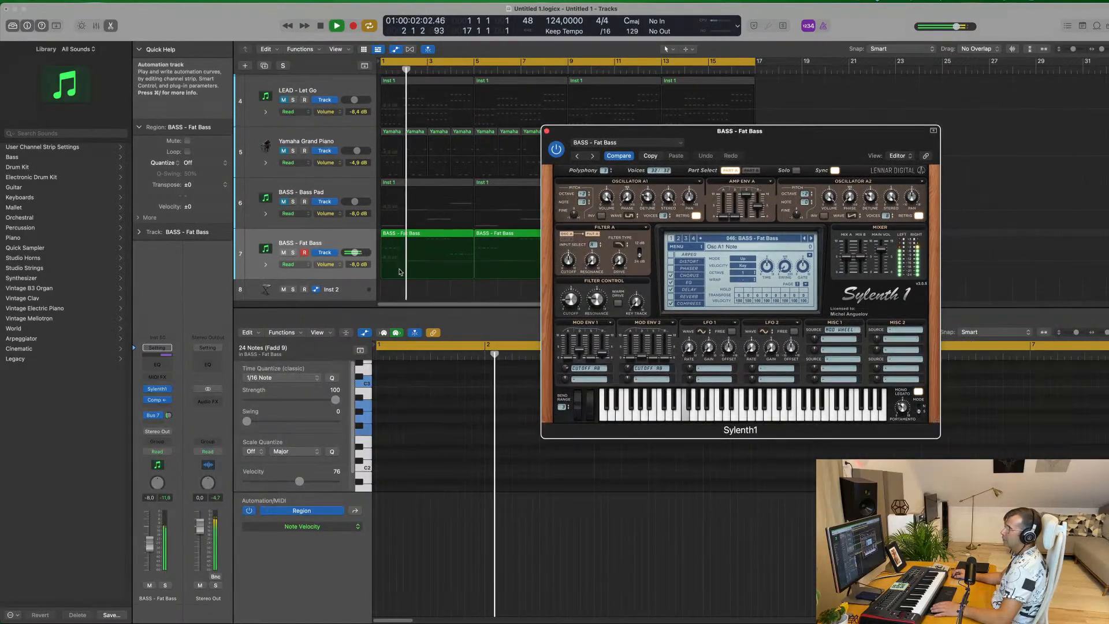
Turn the BASS - Fat Bass track's Bus 7 reverb send fully down and select all four of its regions
drag(169, 415, 182, 456)
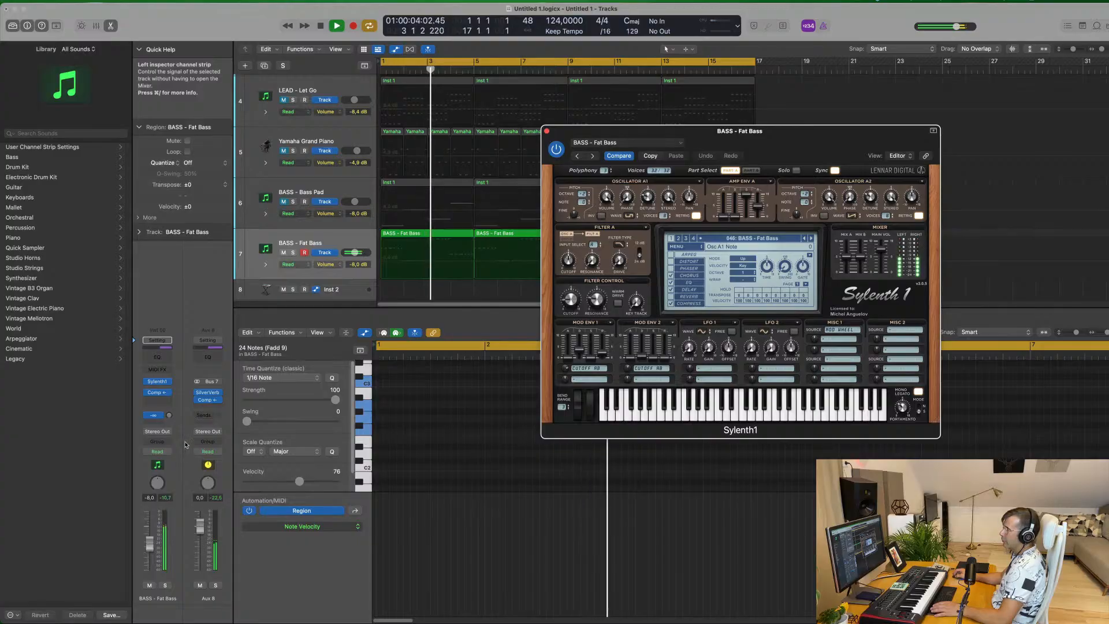
click(255, 252)
key(space)
click(347, 241)
Set Sylenth1's amp envelope release to about 4.7 in part A and 4.5 in part B, and the filter control cutoff to about 2.3
drag(806, 134, 708, 139)
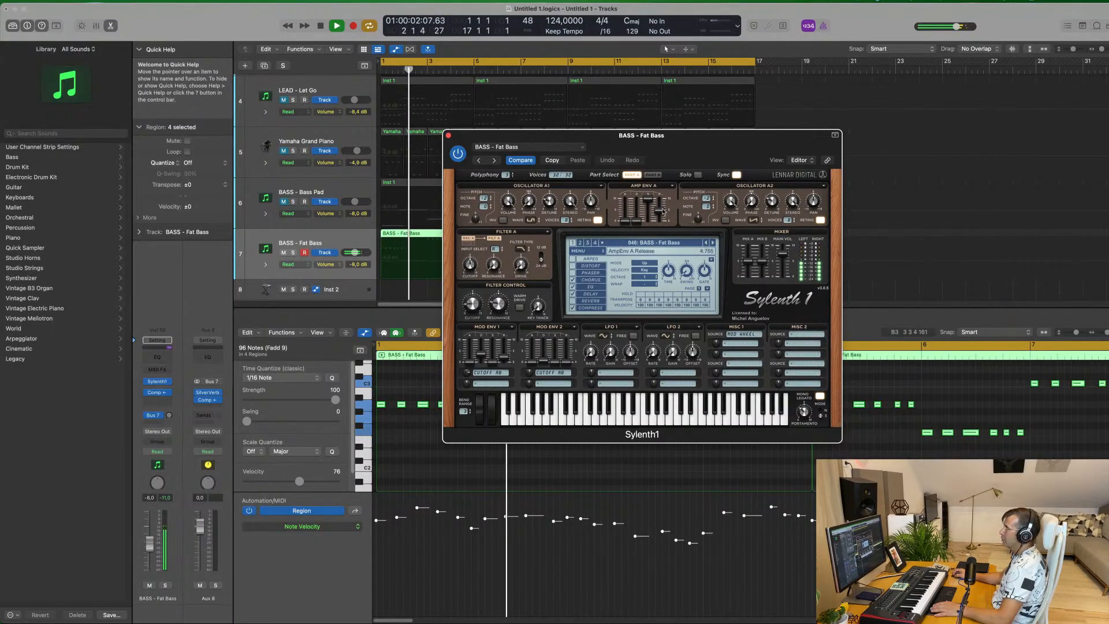
click(654, 175)
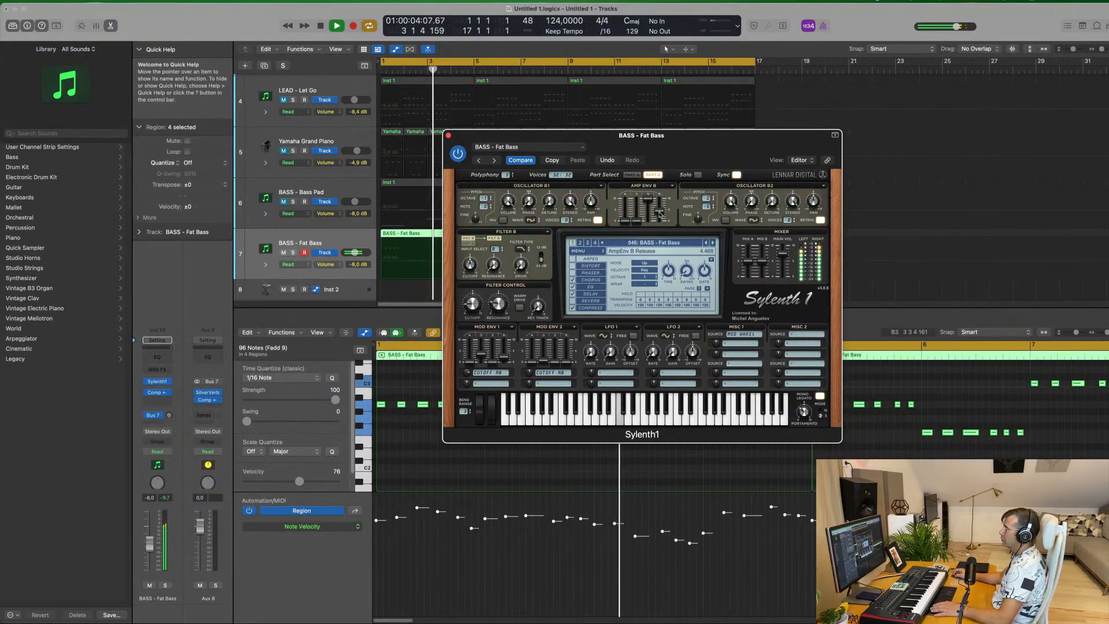
drag(661, 210, 662, 211)
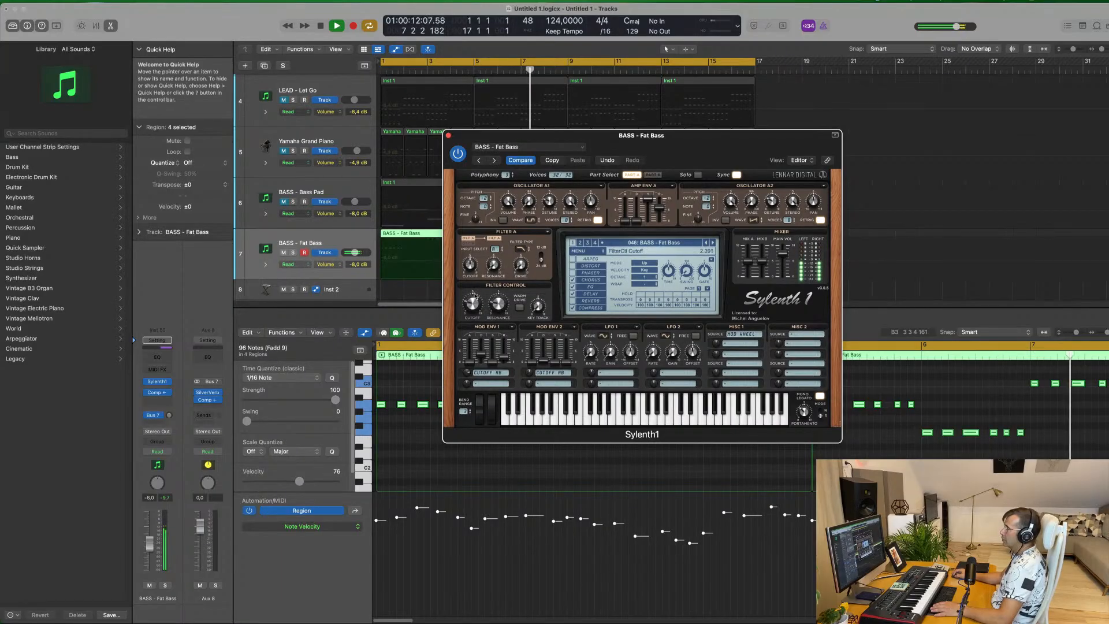
drag(472, 303, 472, 303)
Replay the bass from the beginning and set Sylenth1's Mod Env 1 decay to about 3.9
drag(723, 162, 931, 151)
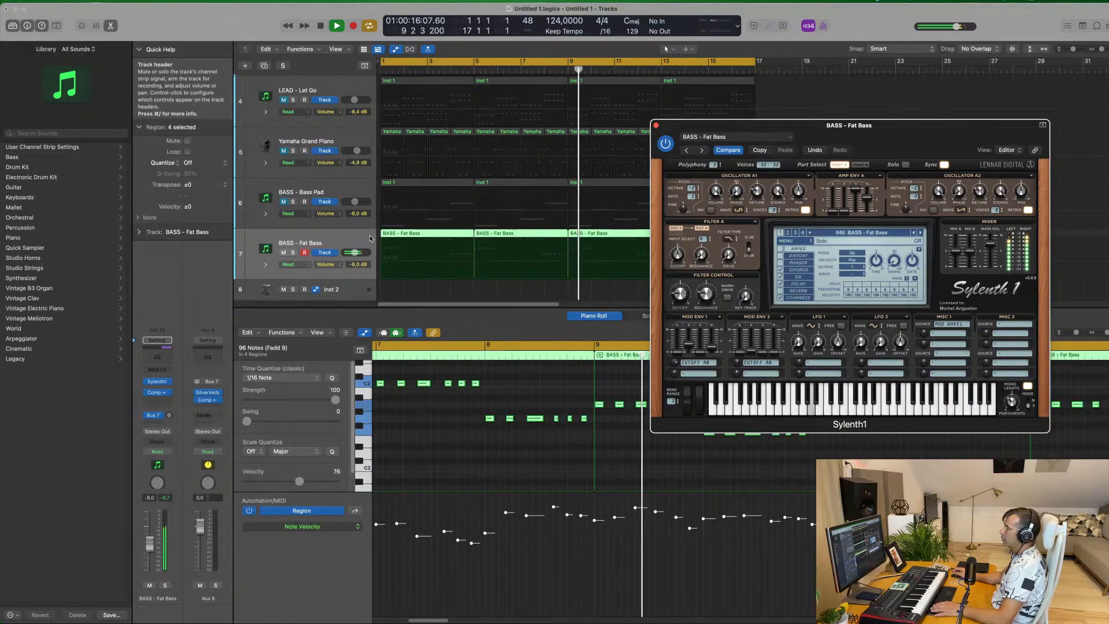
key(Return)
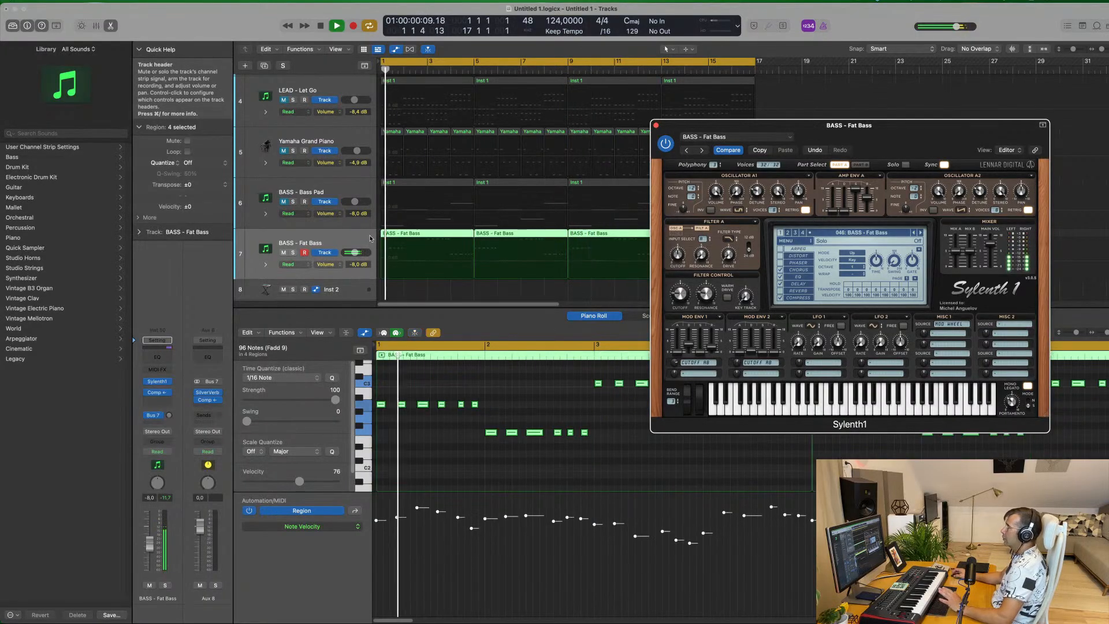
drag(887, 135, 797, 107)
click(451, 436)
key(Return)
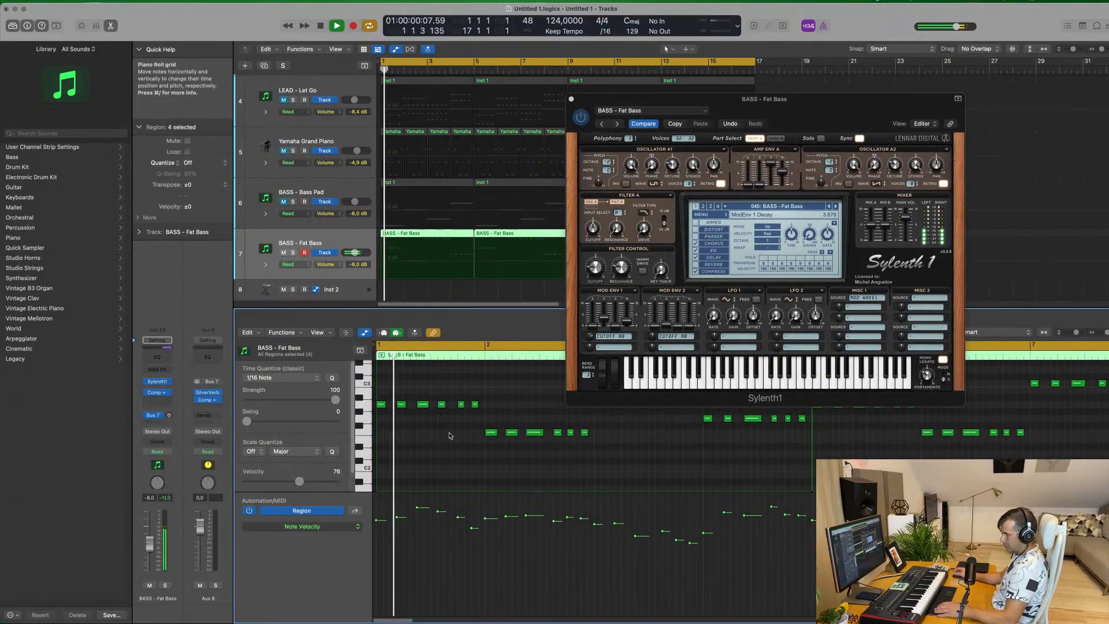
Try to transpose all bass notes down an octave while replaying the bass from the beginning
key(super+a)
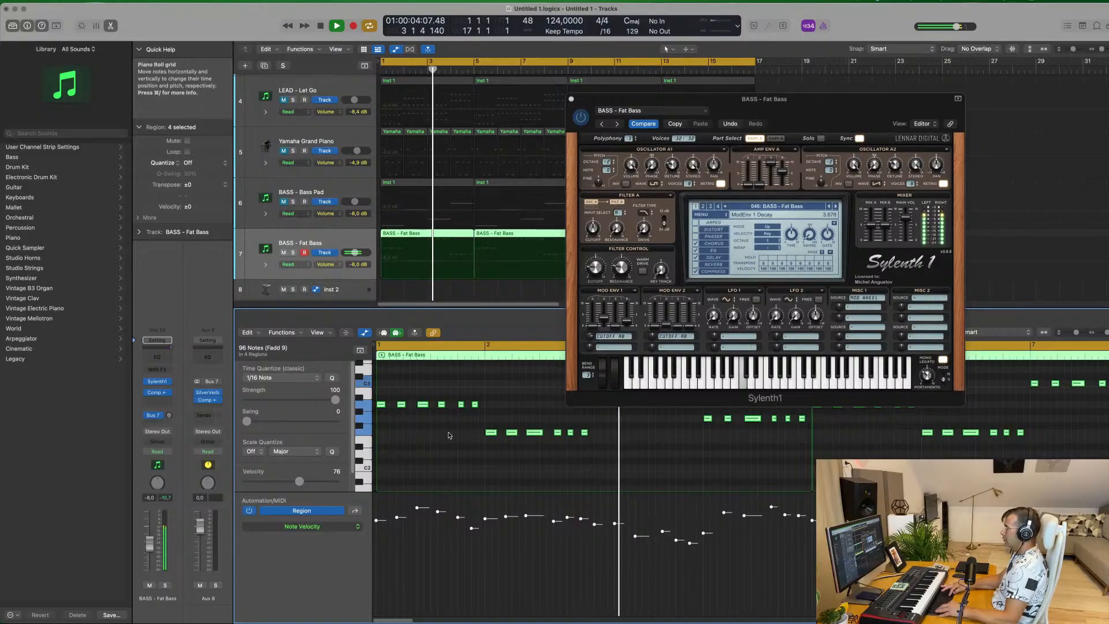
key(alt+shift+Down)
key(Return)
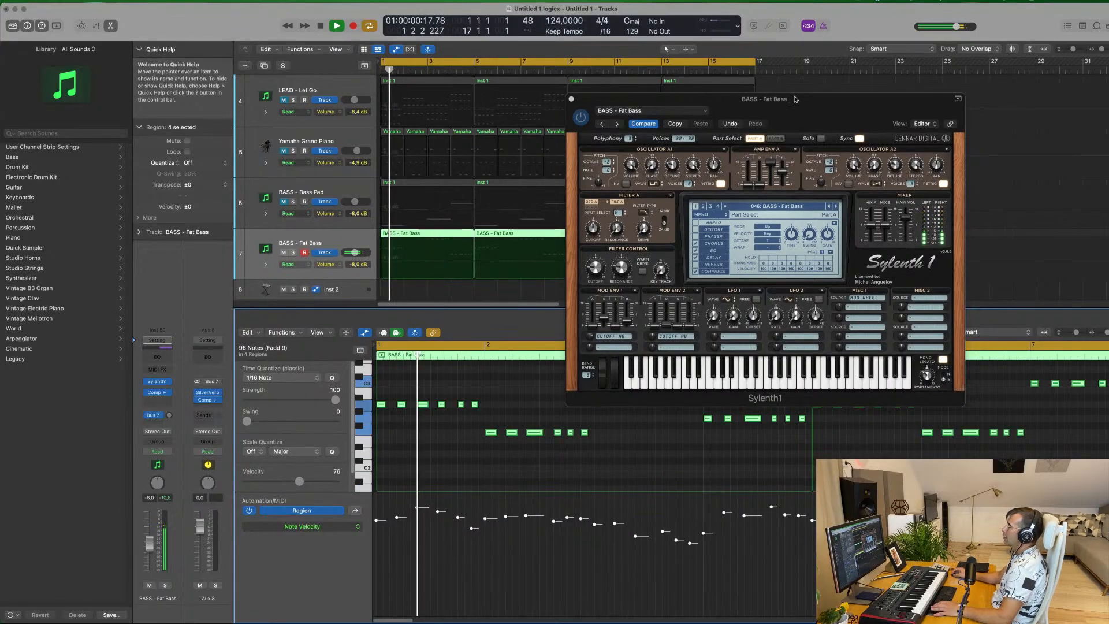
drag(801, 97, 596, 132)
key(Return)
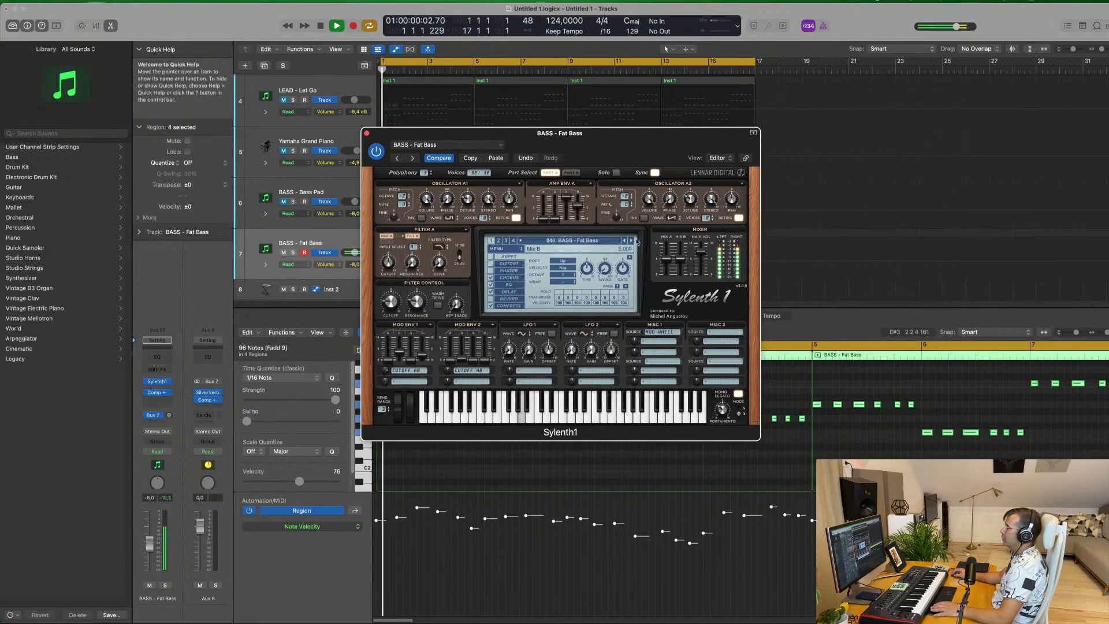
Audition the Sylenth1 bass presets following Fat Bass one by one, from Fat Saws through to Plucky Bass 2
drag(634, 241, 810, 236)
click(807, 234)
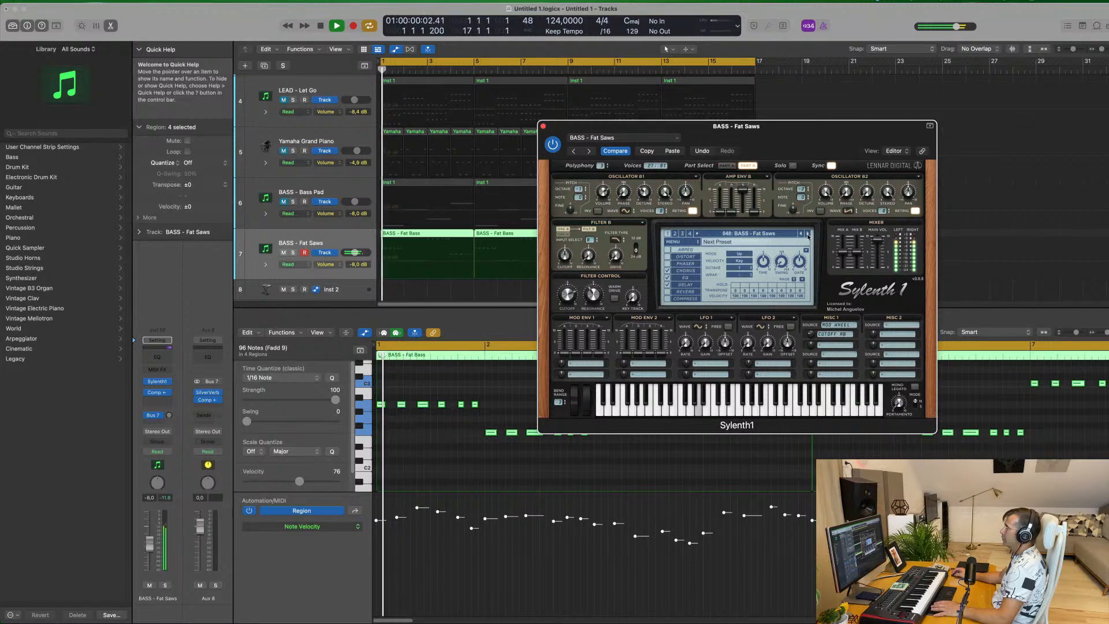
click(809, 234)
click(809, 234)
click(808, 234)
click(808, 234)
click(809, 234)
click(809, 234)
click(809, 234)
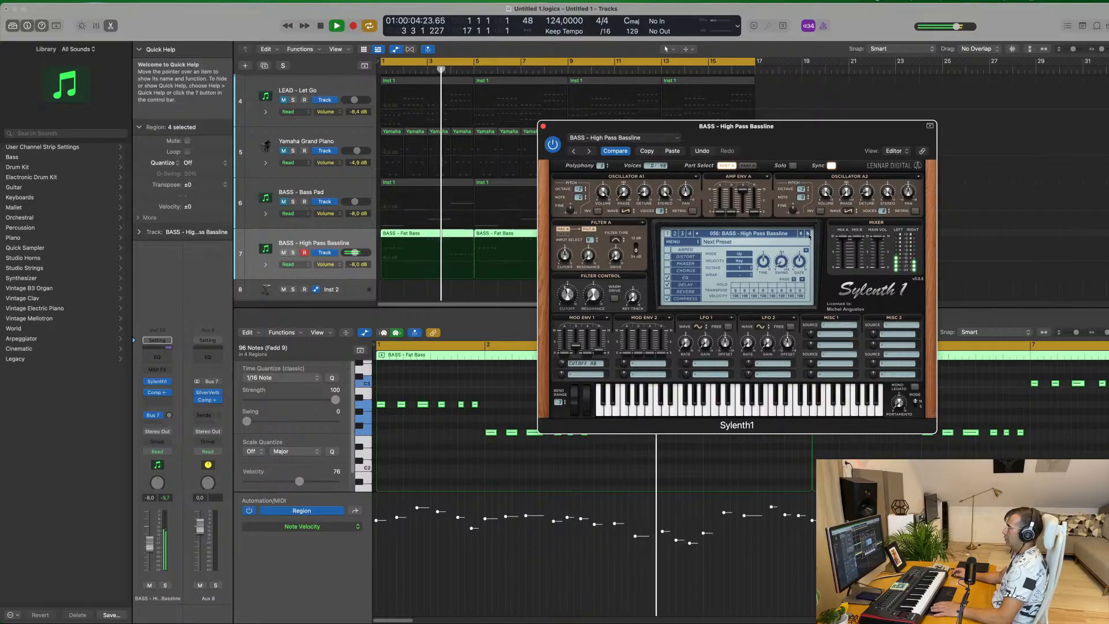
click(808, 234)
click(808, 234)
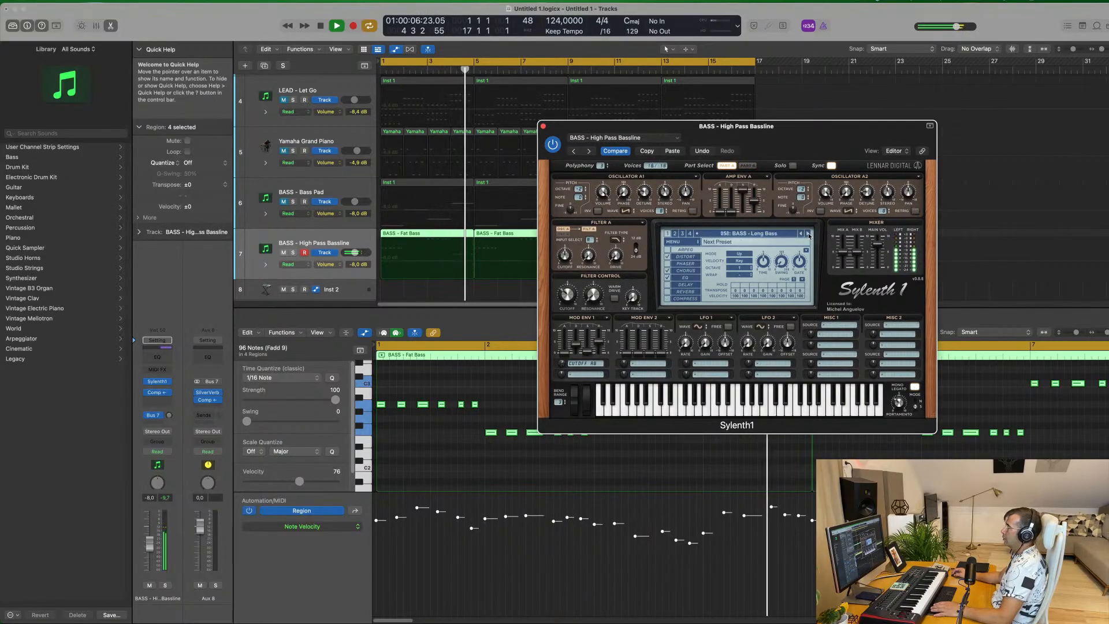
click(808, 235)
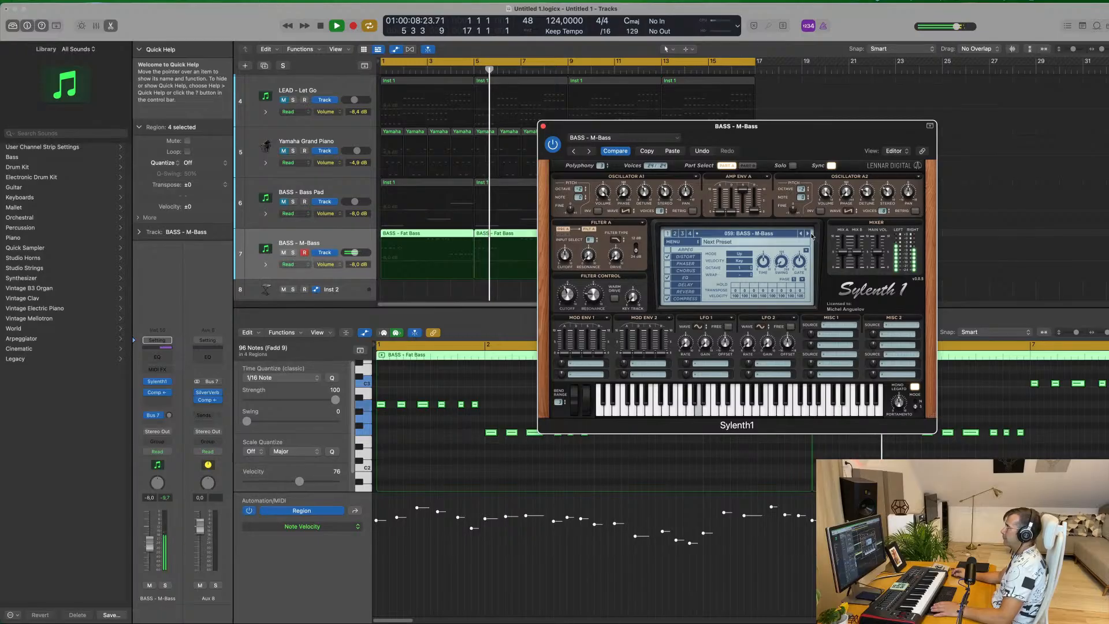
click(808, 234)
click(808, 234)
click(809, 234)
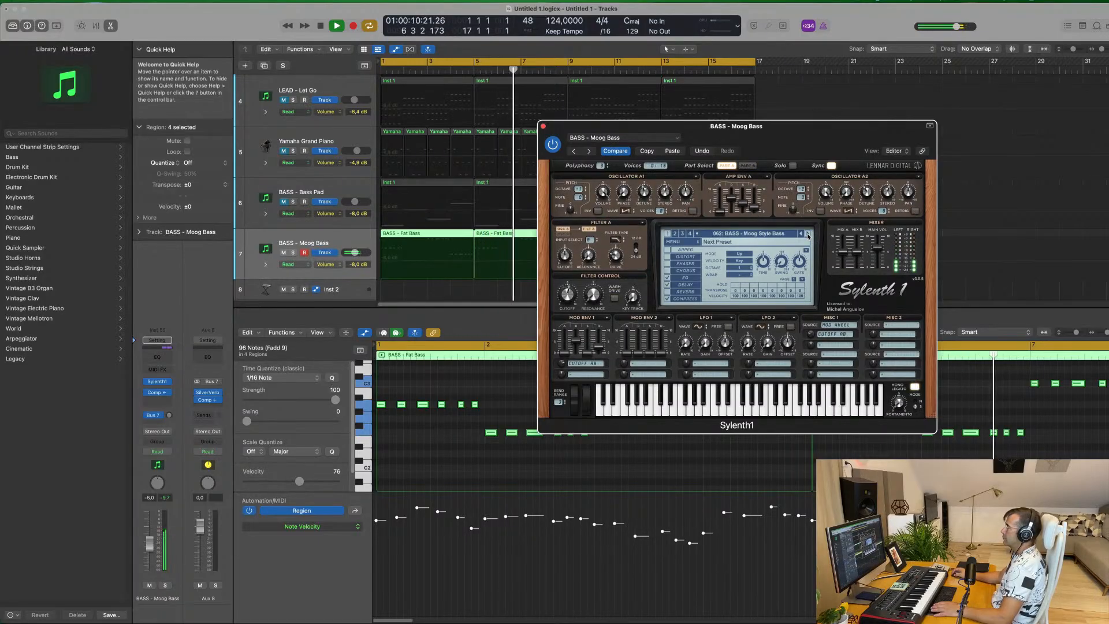
click(808, 234)
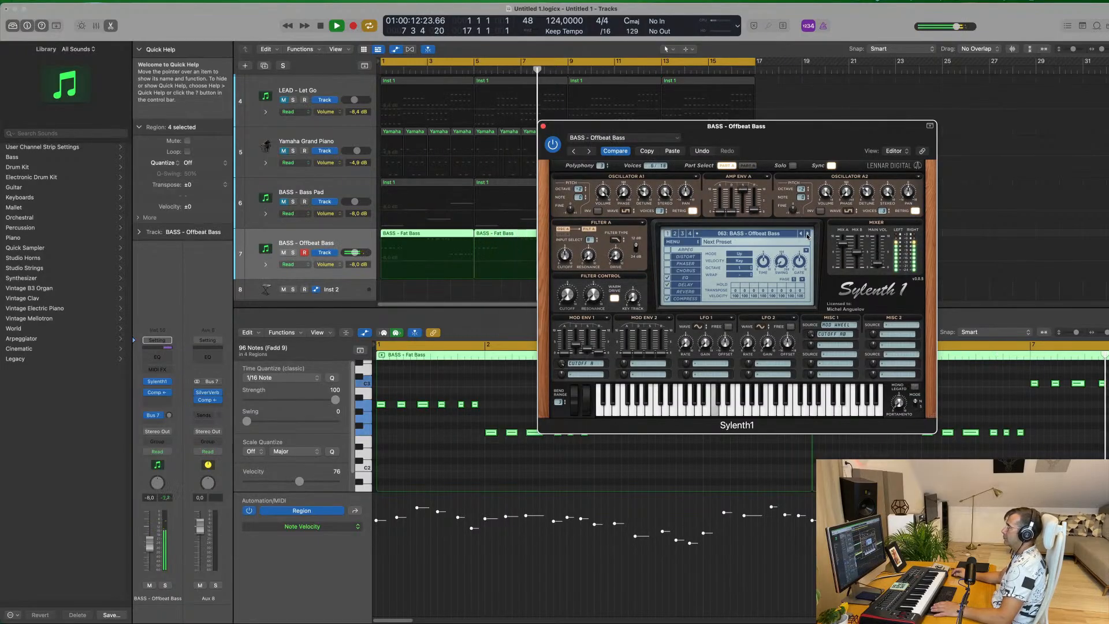
click(808, 234)
click(809, 234)
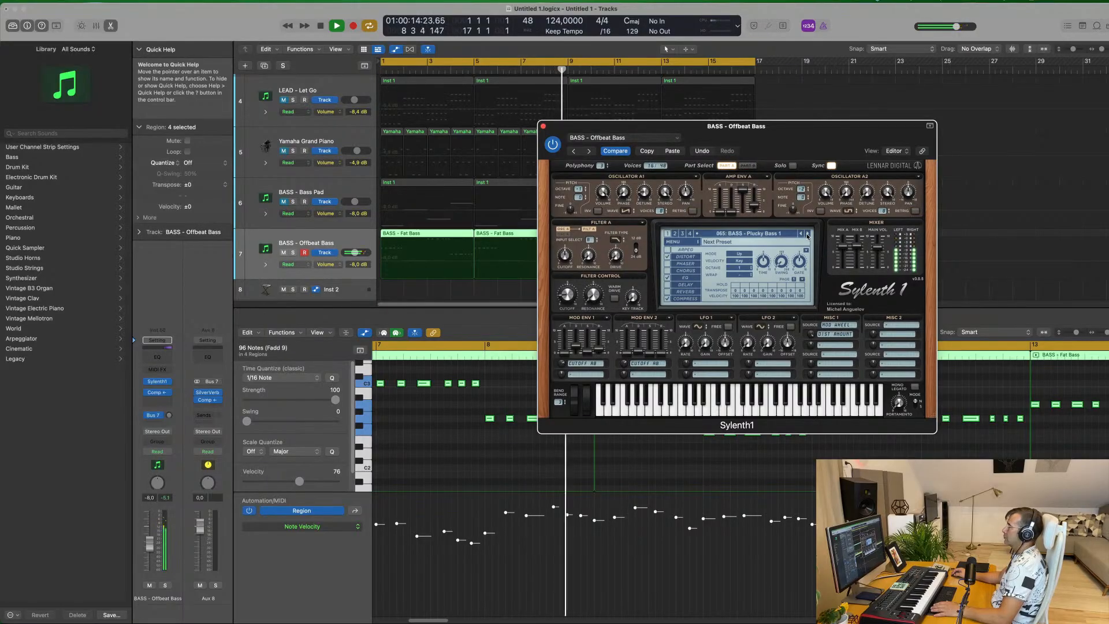
click(808, 234)
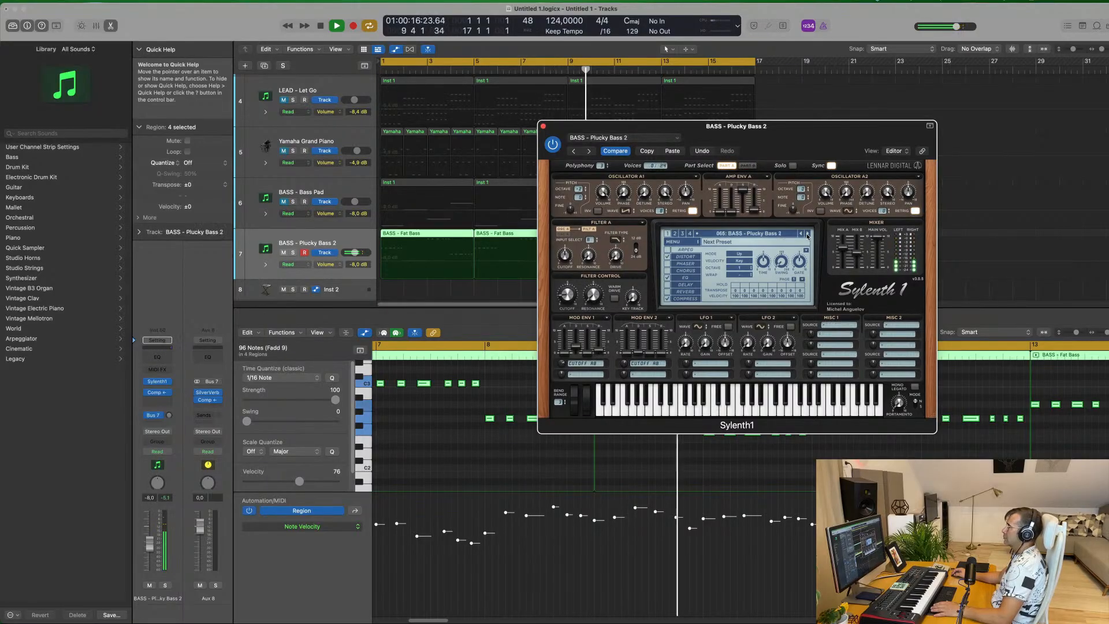
Return to the BASS - Fat Bass preset, replay the bass, and close Sylenth1 and the piano roll
drag(714, 126, 638, 179)
key(space)
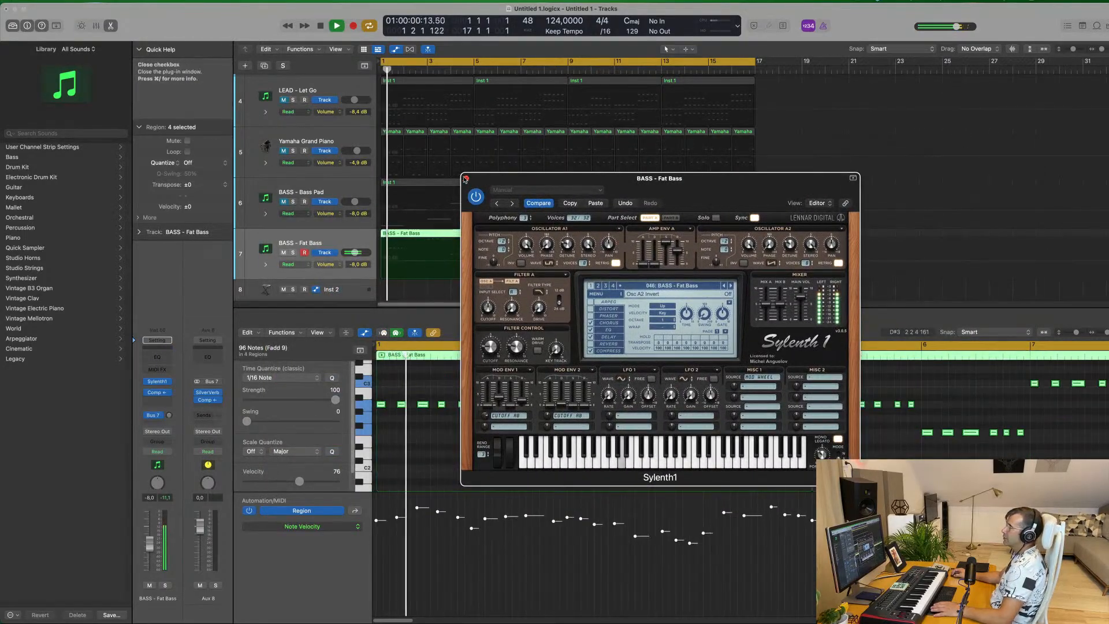
click(466, 178)
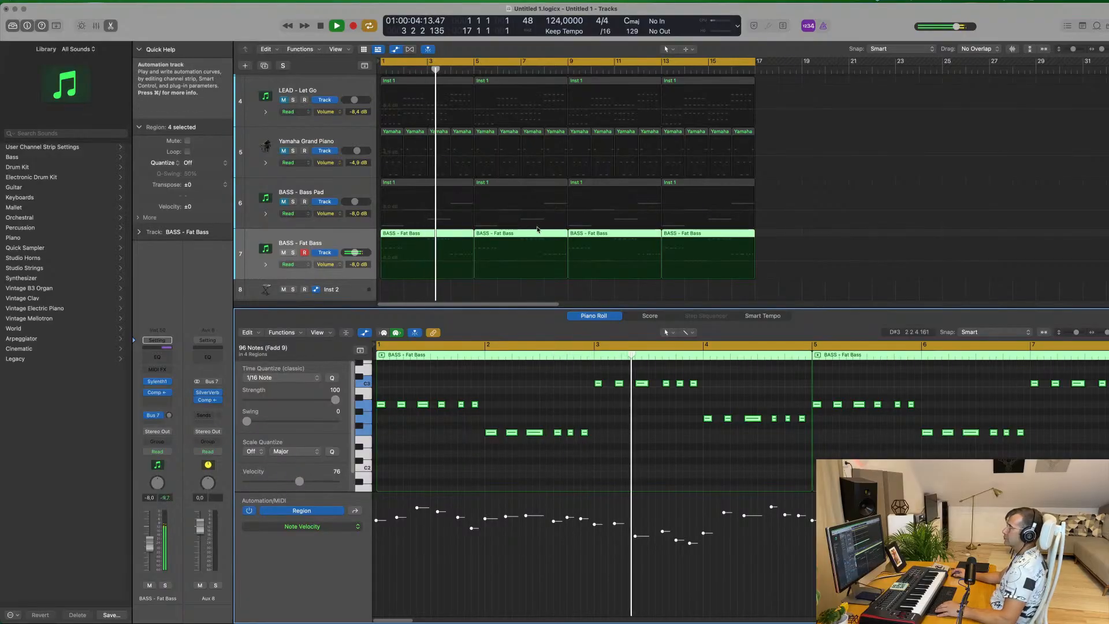
key(e)
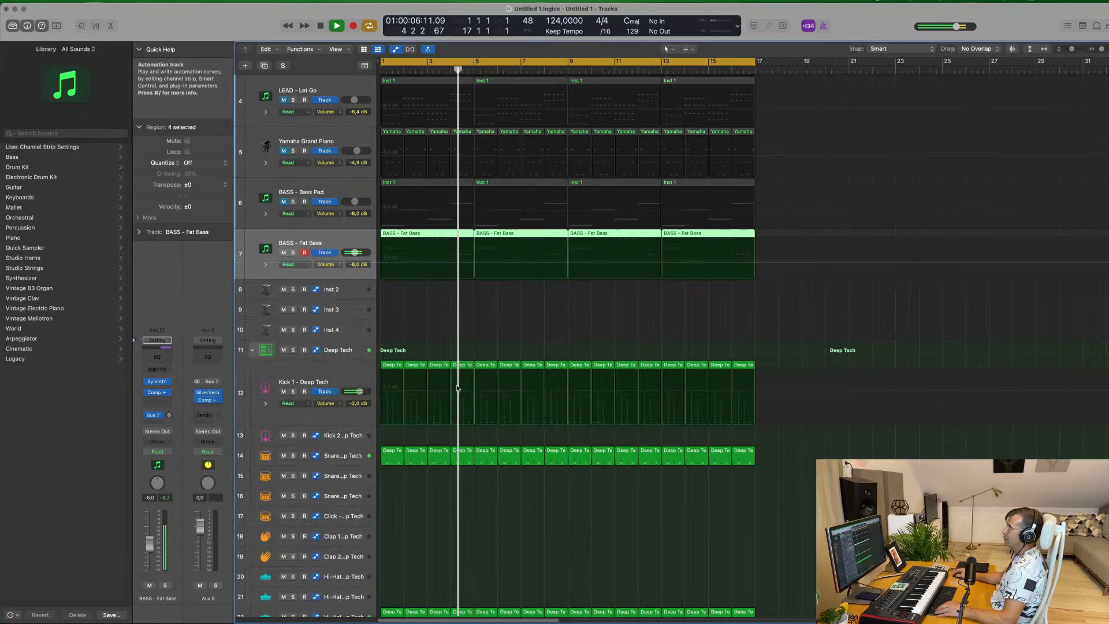
Replay the track from the beginning with the BASS - Bass Pad track unmuted alongside Fat Bass, and mute it again
scroll(370, 247, up, 3)
scroll(371, 247, up, 1)
key(Return)
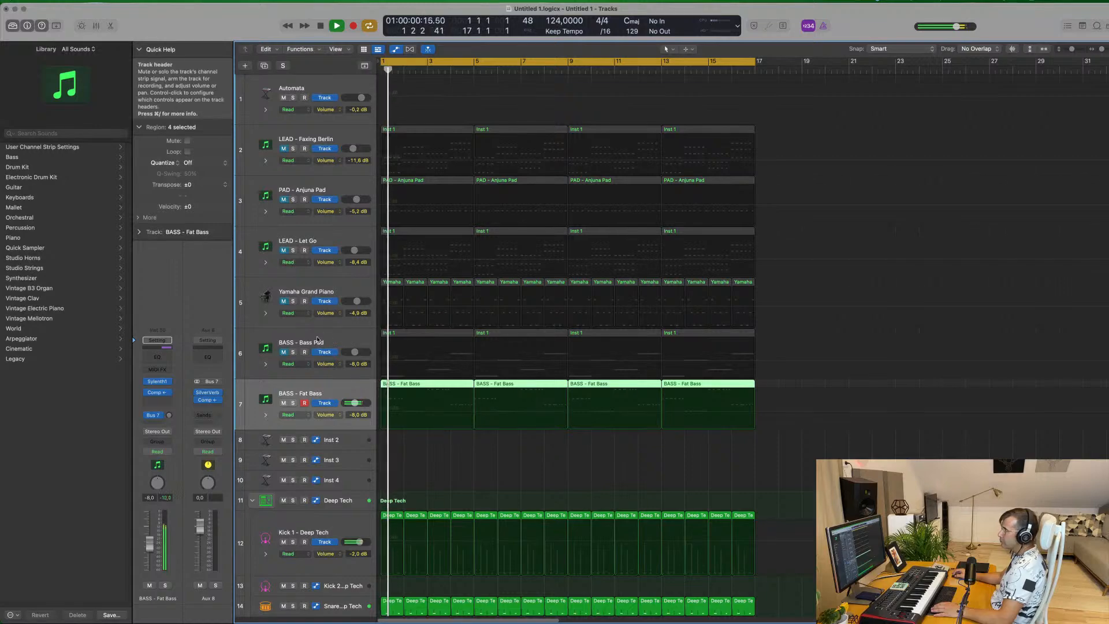
click(282, 353)
key(space)
key(Return)
key(space)
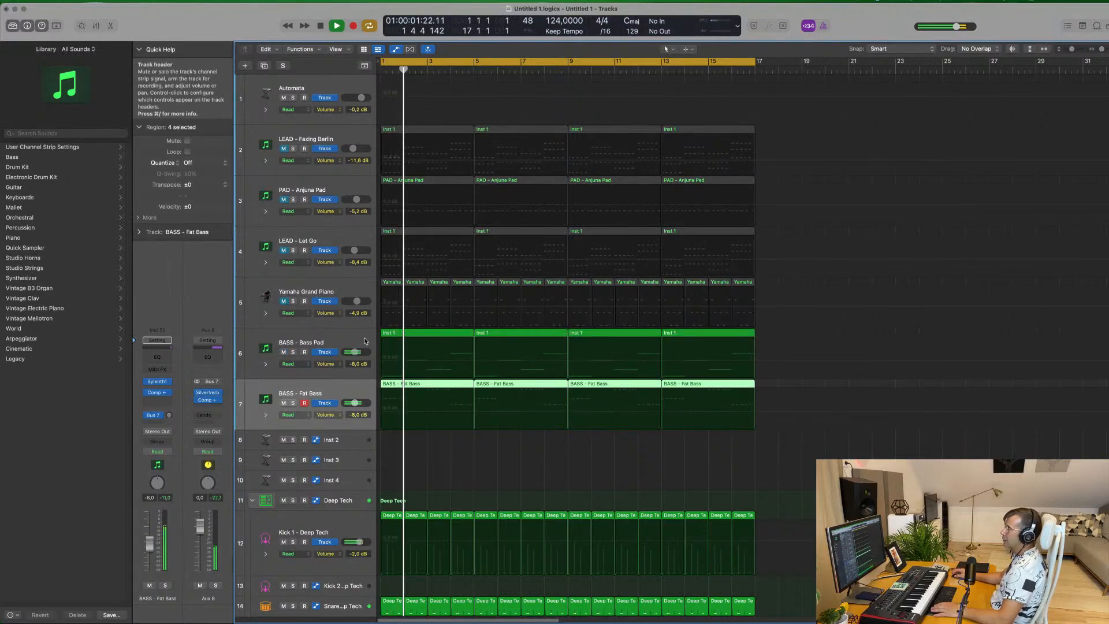
click(283, 352)
key(space)
key(Return)
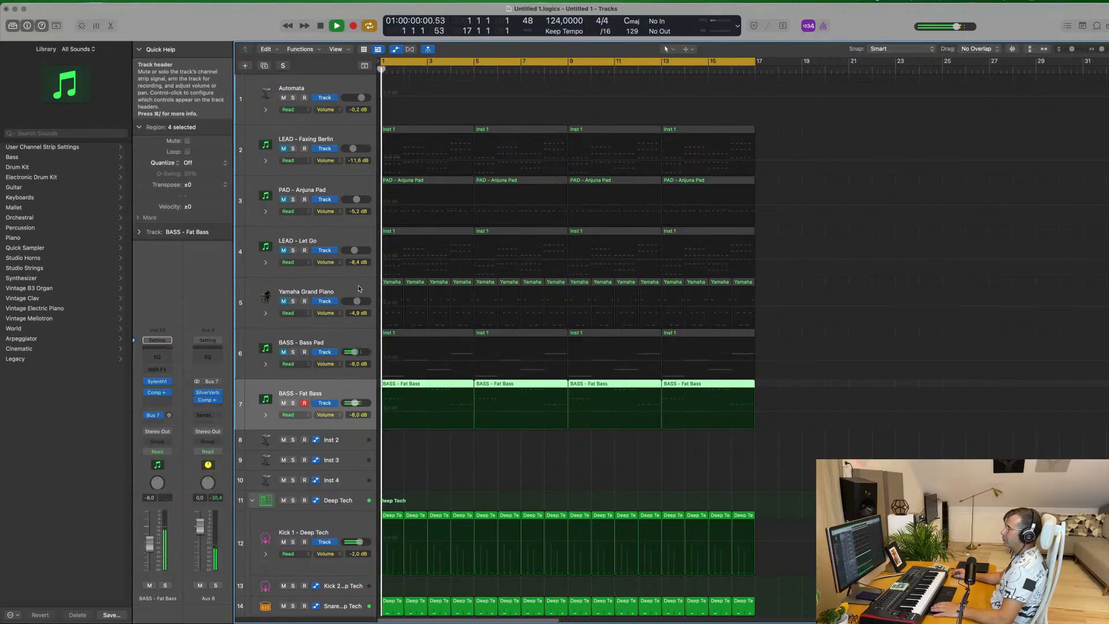
key(space)
Unmute the Yamaha Grand Piano, lower its volume to -7.8 dB and set its Bus 7 send to about -10.4 dB
click(286, 291)
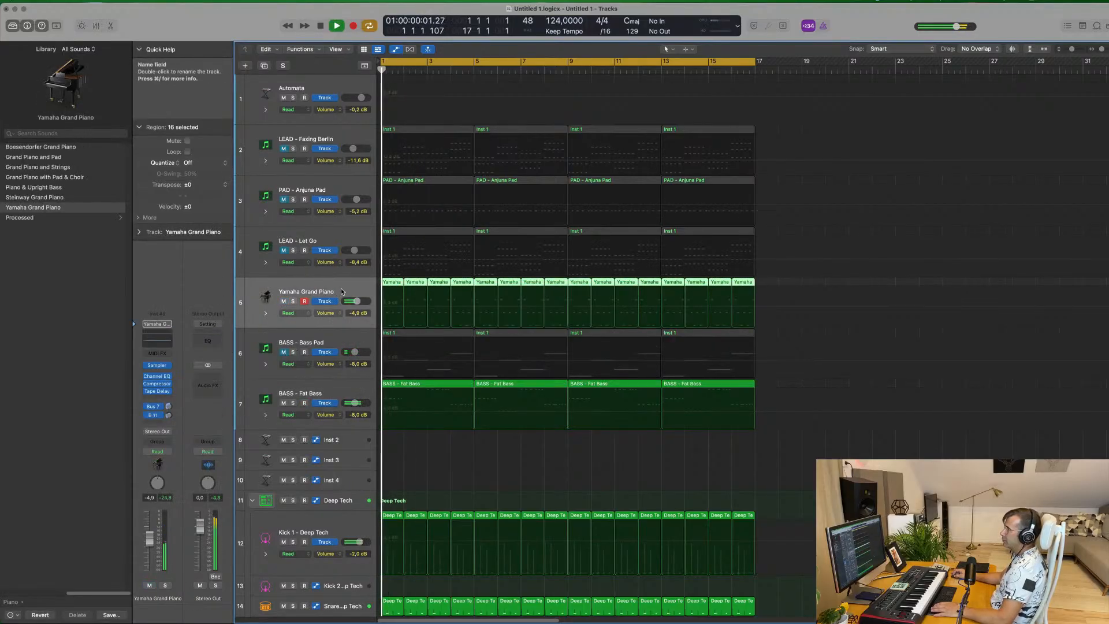
drag(149, 537, 149, 543)
drag(169, 406, 170, 409)
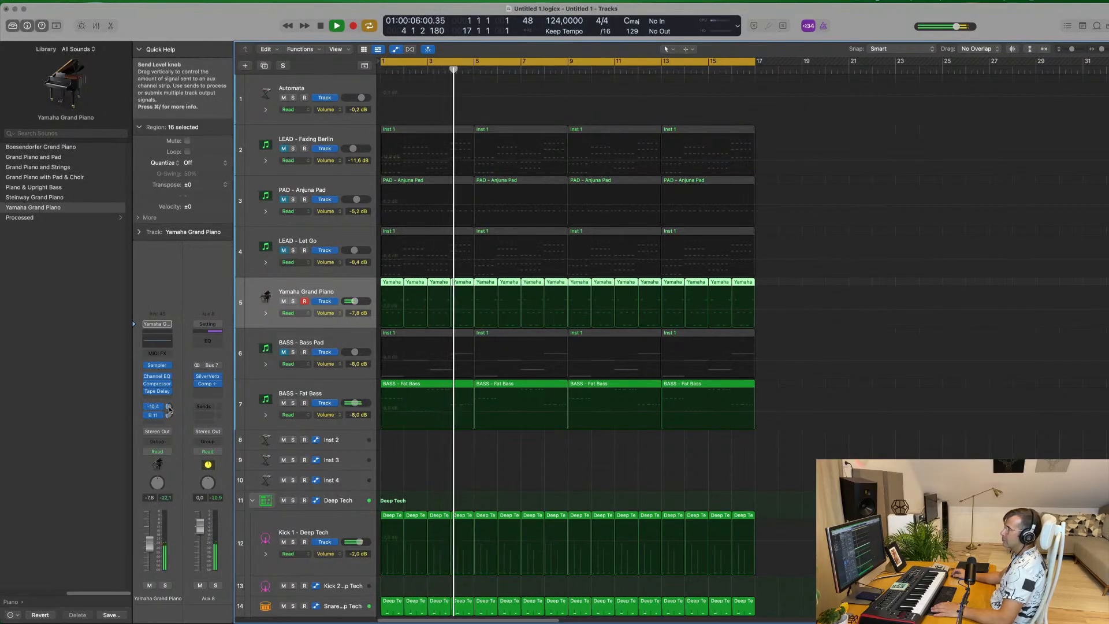
Unmute PAD - Anjuna Pad while replaying from the beginning and lower its volume to -11.8 dB
key(Return)
click(283, 199)
click(332, 189)
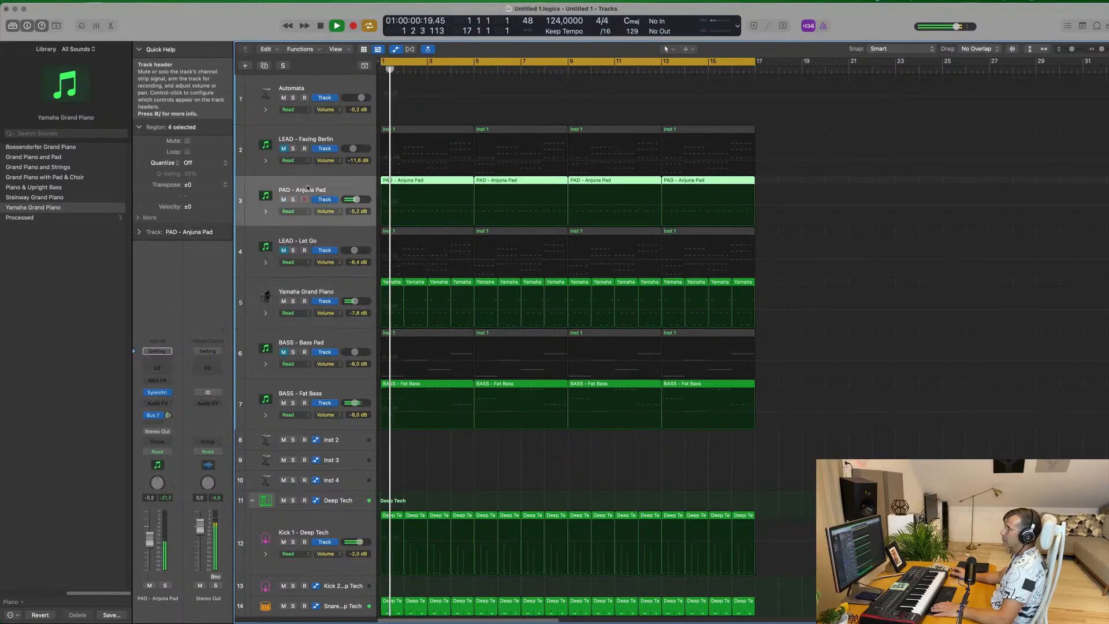
drag(151, 541, 152, 549)
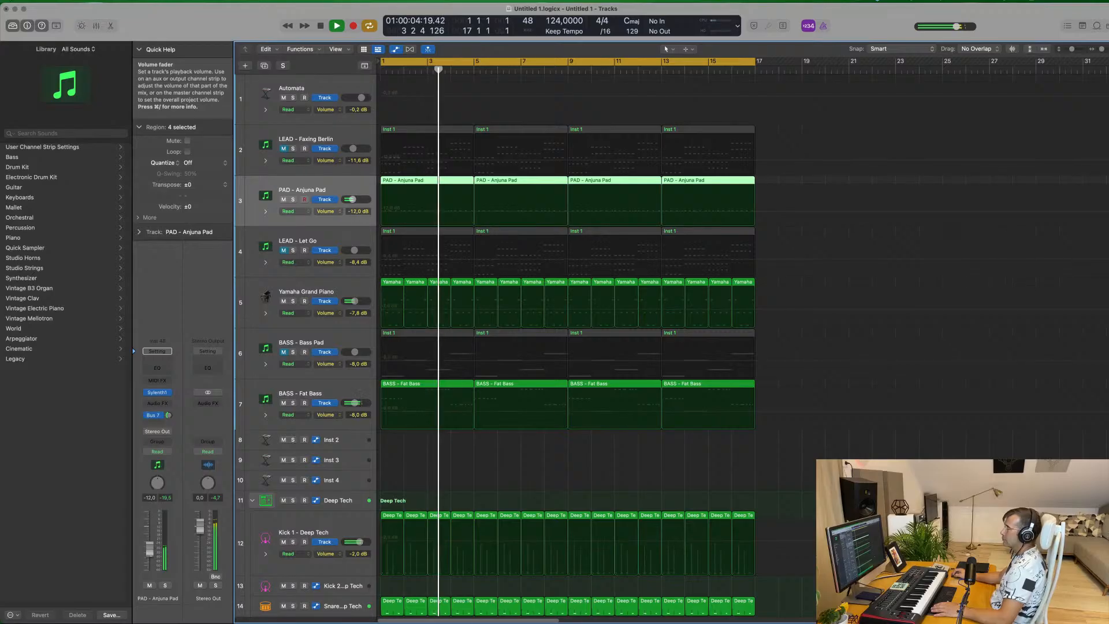
scroll(624, 360, down, 15)
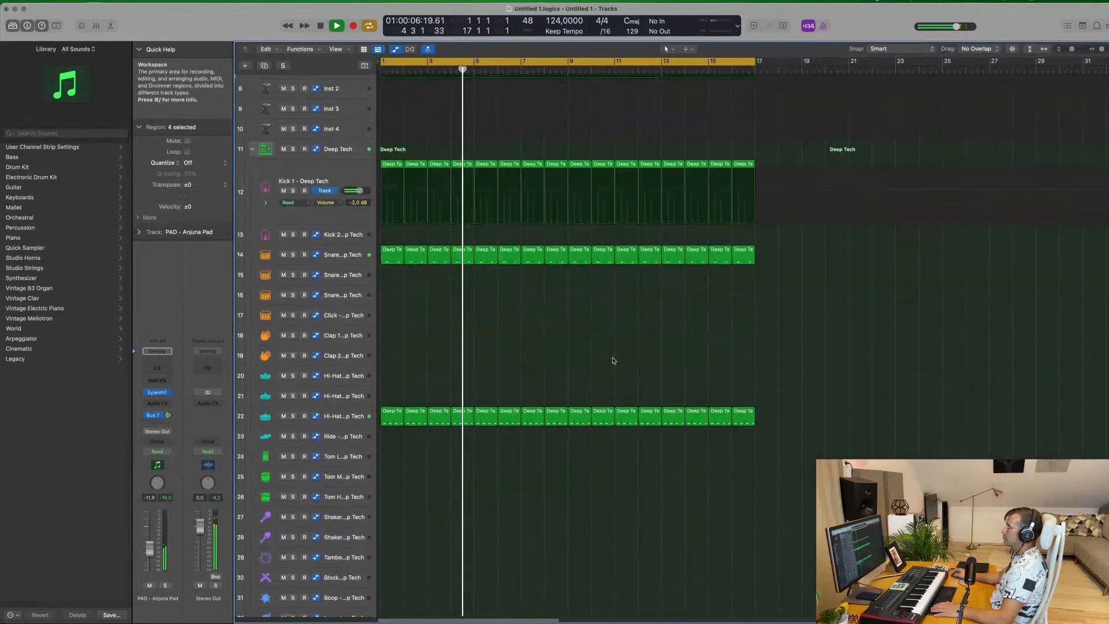
scroll(616, 363, up, 15)
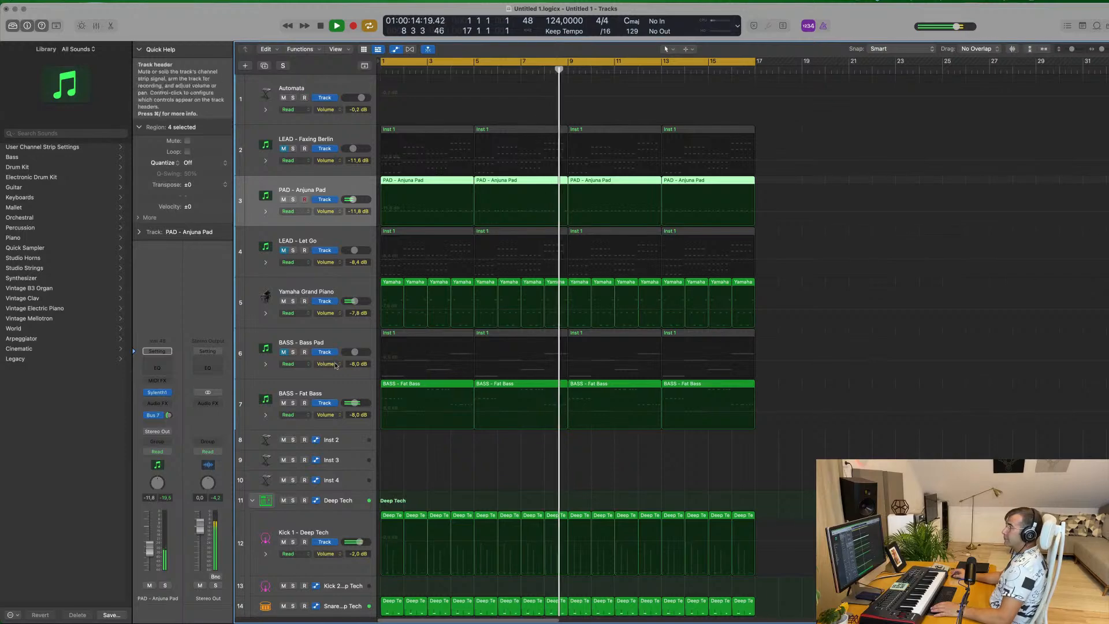
Mute the Fat Bass and Yamaha Grand Piano tracks and unmute BASS - Bass Pad, replaying from the beginning
click(284, 402)
click(284, 352)
key(Return)
click(284, 301)
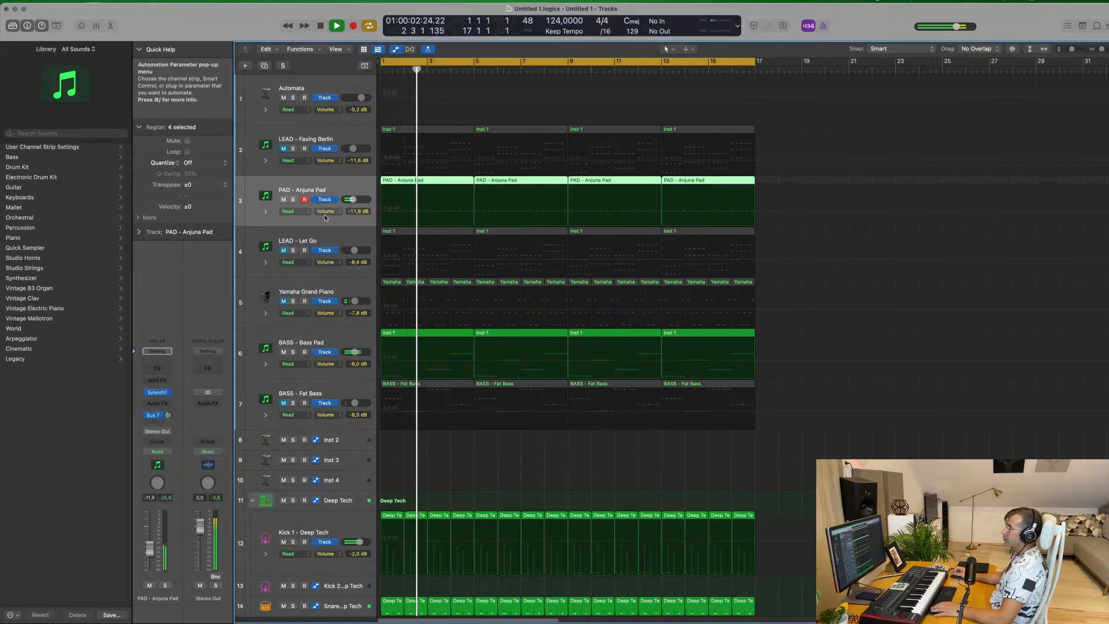
Unmute the LEAD - Let Go track, restart playback from the beginning and select that track
click(283, 250)
key(Return)
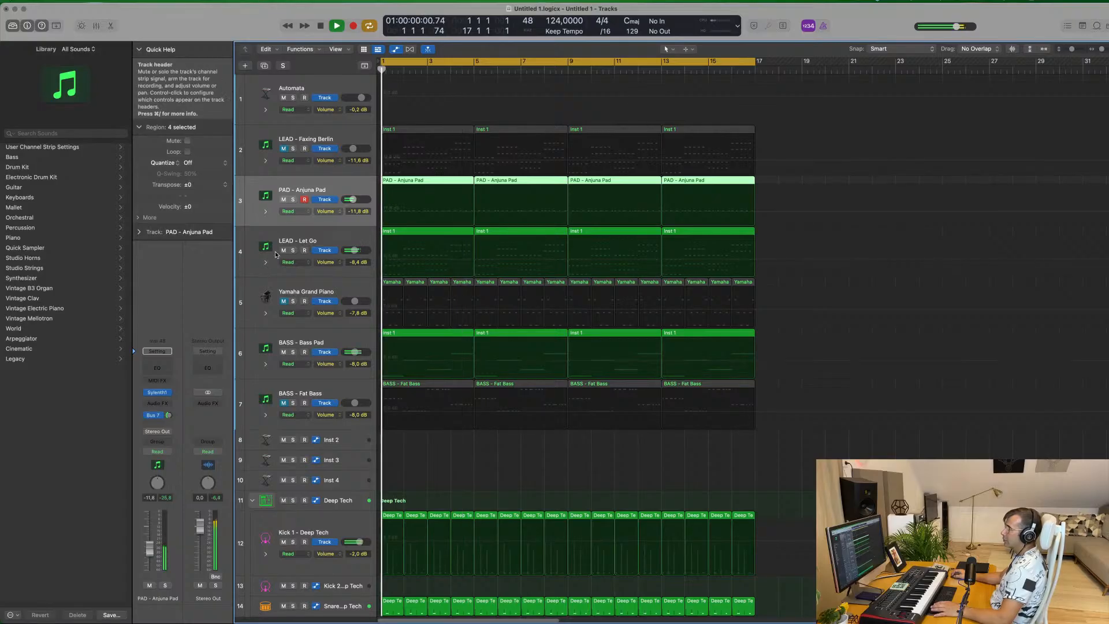
click(352, 240)
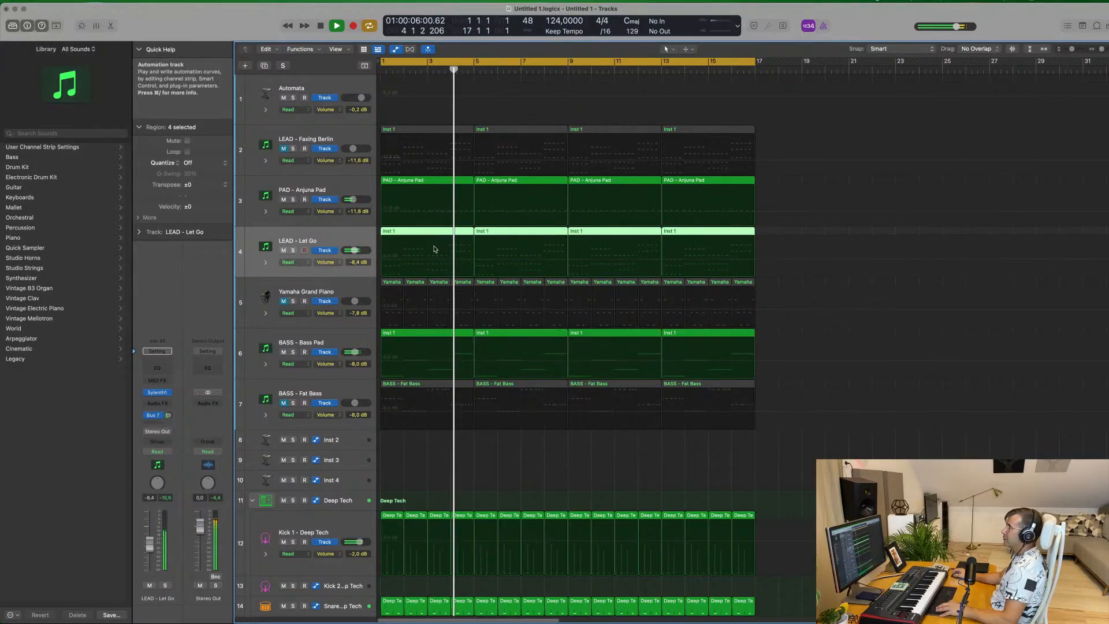
scroll(409, 194, down, 3)
scroll(419, 195, down, 3)
scroll(421, 193, up, 3)
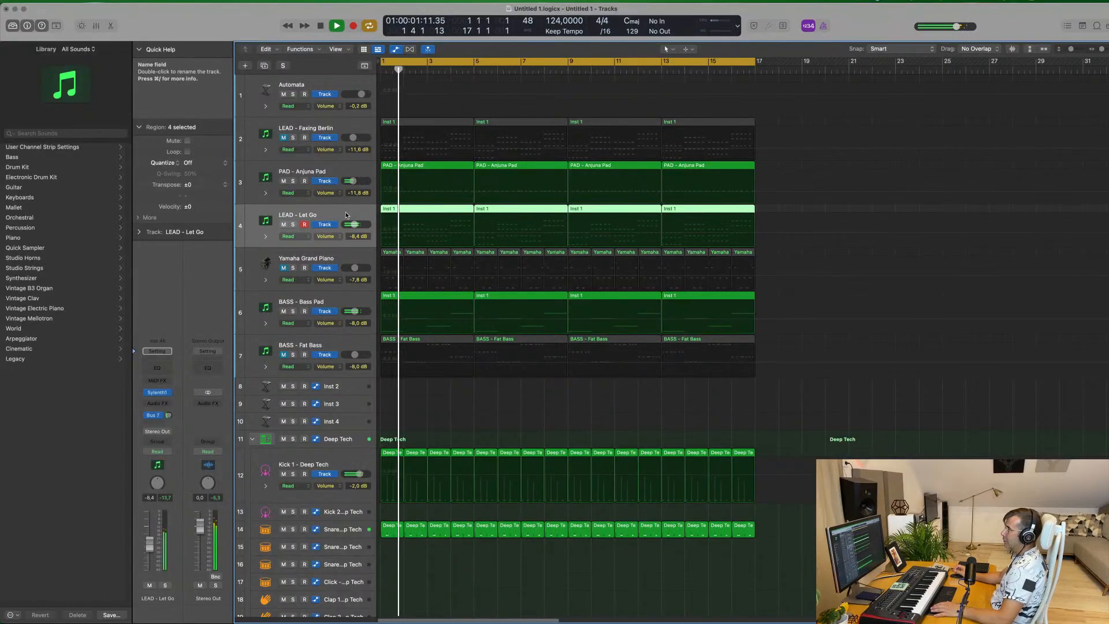
Replay the mix from the beginning, briefly soloing the LEAD - Let Go track
key(Return)
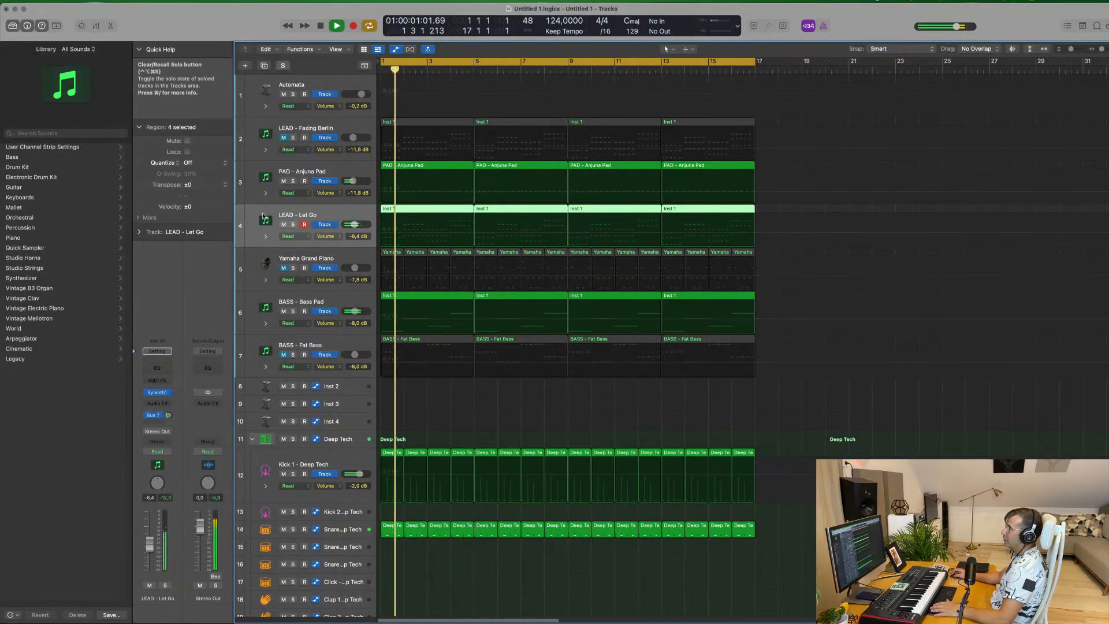
key(s)
key(s)
key(space)
key(Return)
key(space)
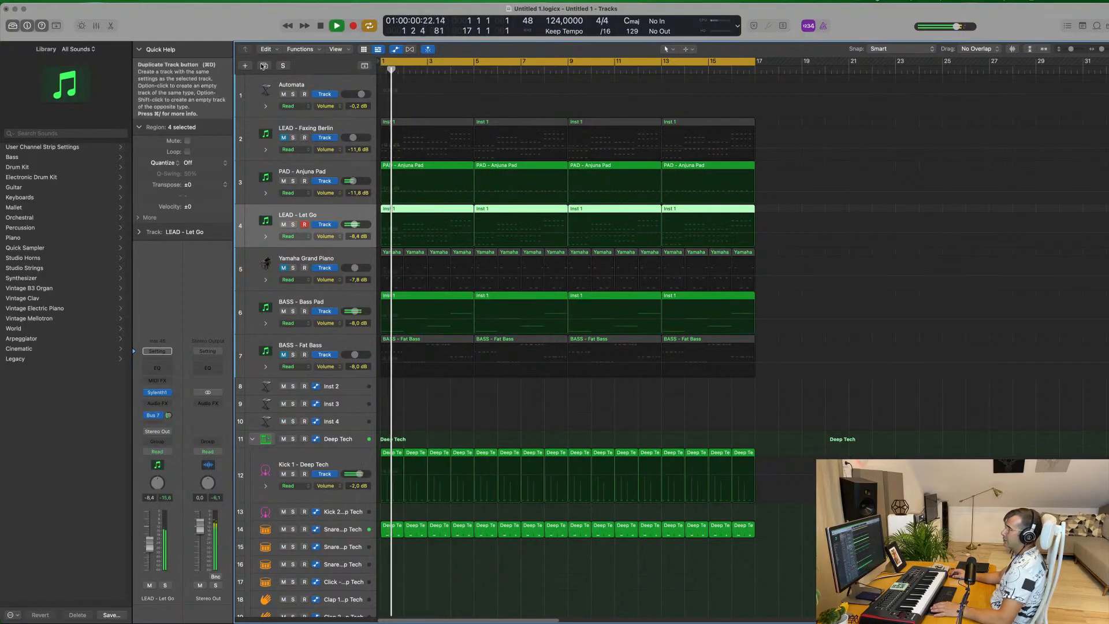
Duplicate the LEAD - Let Go track, copy its first Inst 1 region onto the new track and open it for note editing
key(super+d)
drag(436, 209, 430, 255)
double_click(430, 254)
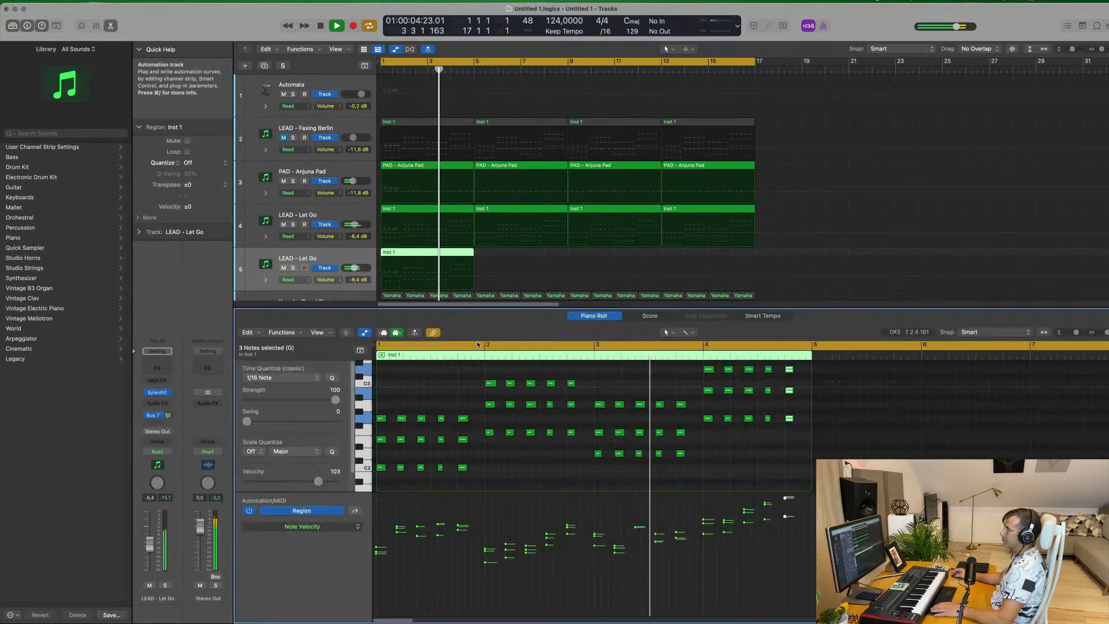
Delete the repeated chords in the copied region, keeping only the first chord of each of the four bars
drag(403, 410, 474, 476)
key(Delete)
drag(543, 440, 692, 477)
key(Delete)
key(Delete)
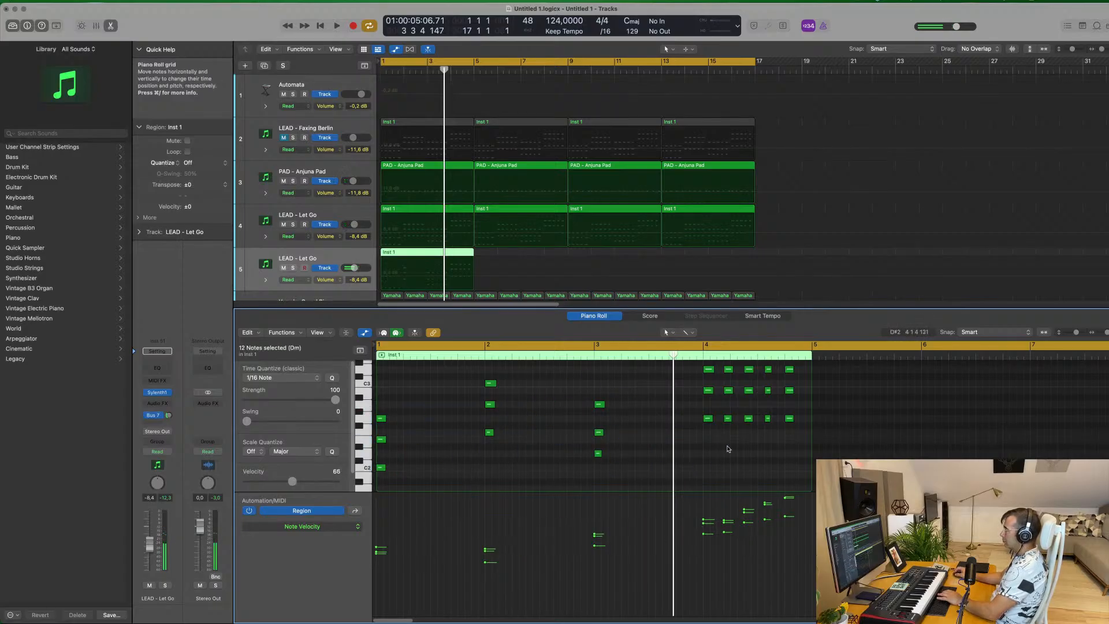
drag(727, 443, 837, 357)
key(Delete)
scroll(545, 416, up, 2)
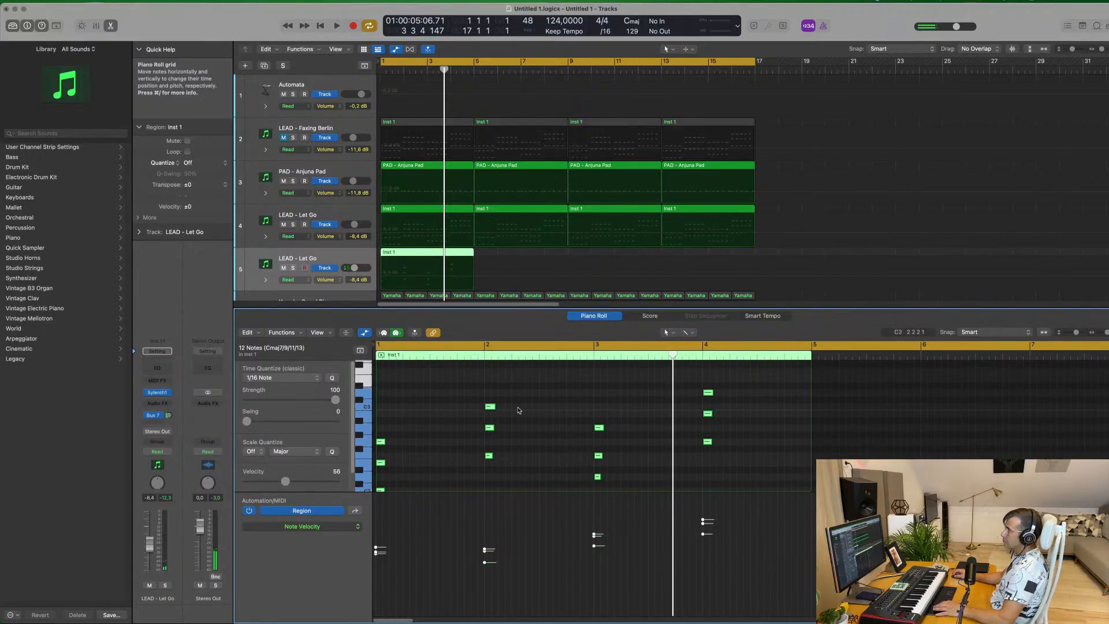
Lengthen the remaining chord notes to a full bar each and play them through the duplicated track's Sylenth1
drag(498, 406, 593, 406)
click(357, 255)
key(space)
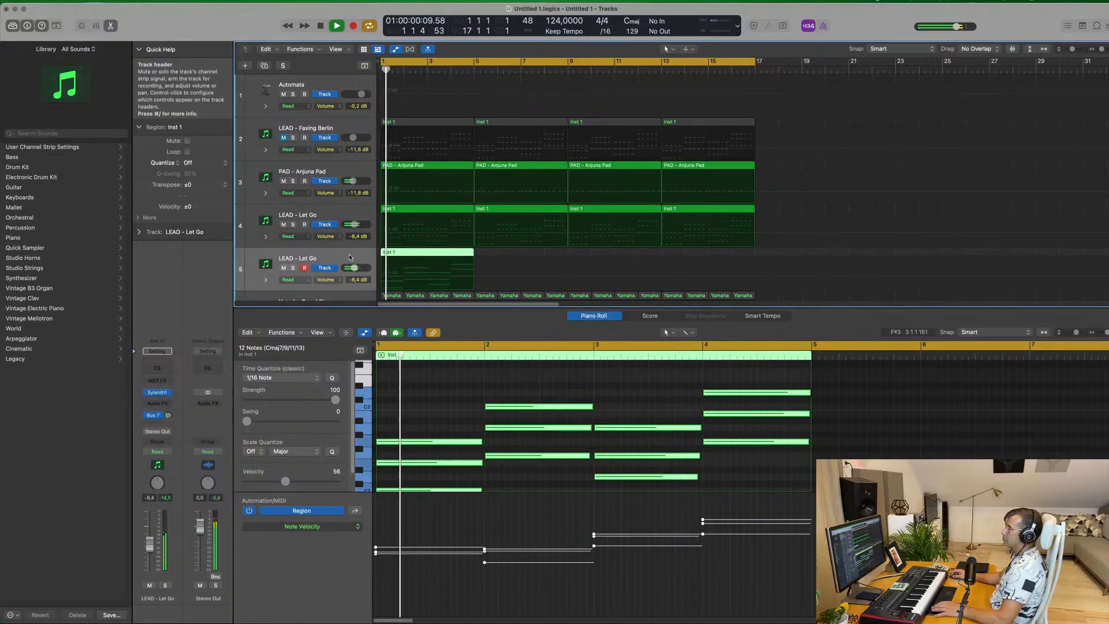
click(161, 393)
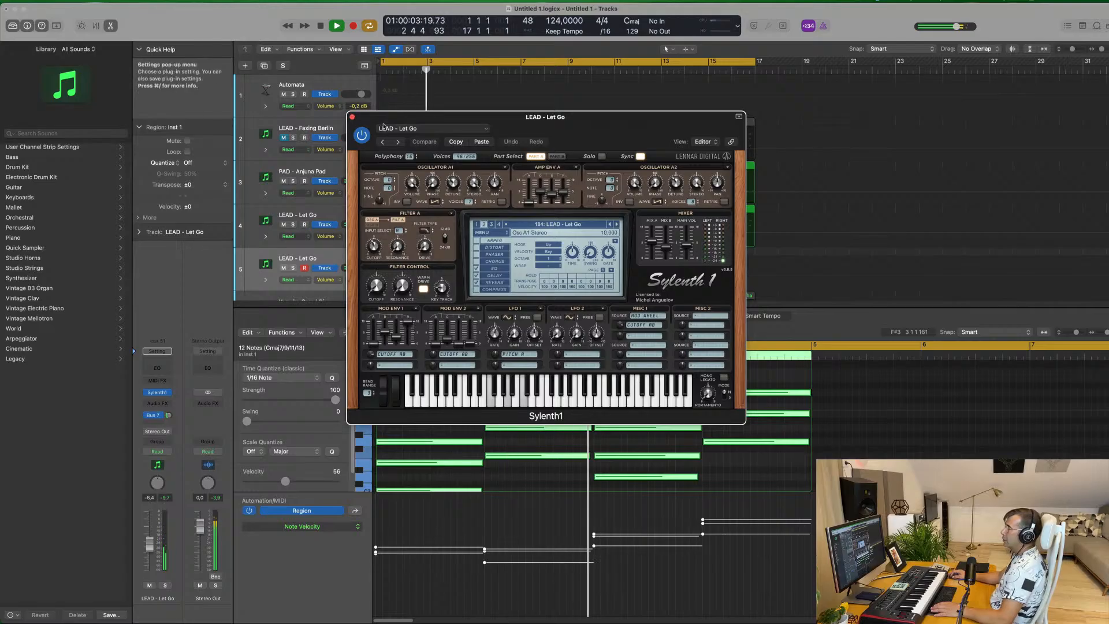
click(353, 118)
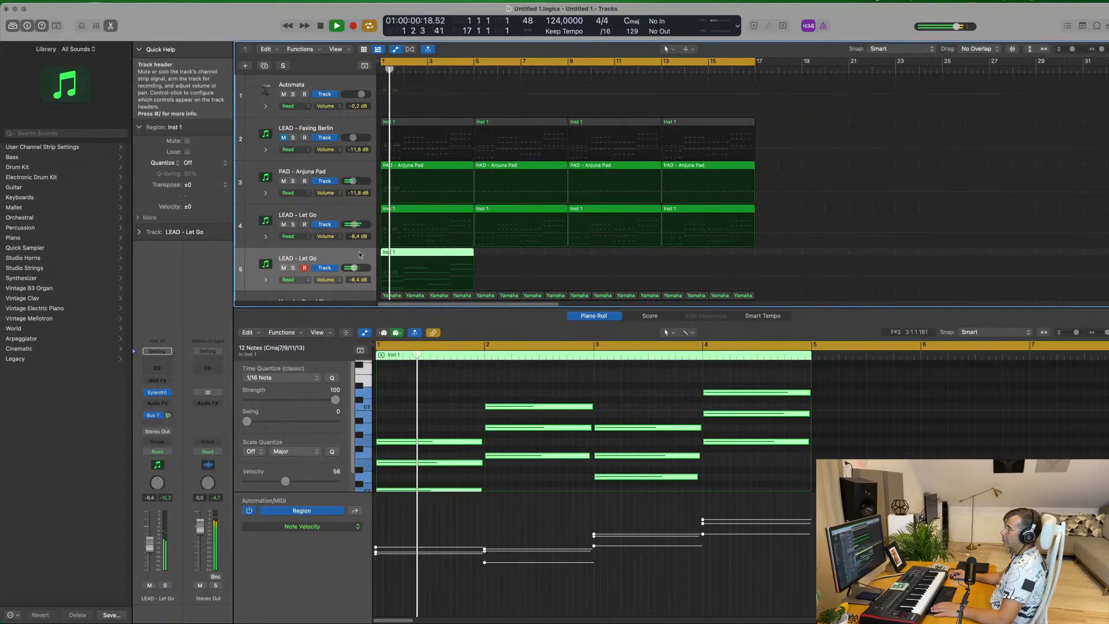
Move the sustained chord region to bar 1 of the Automata track and open that track's Alchemy instrument
drag(436, 269, 431, 98)
click(332, 85)
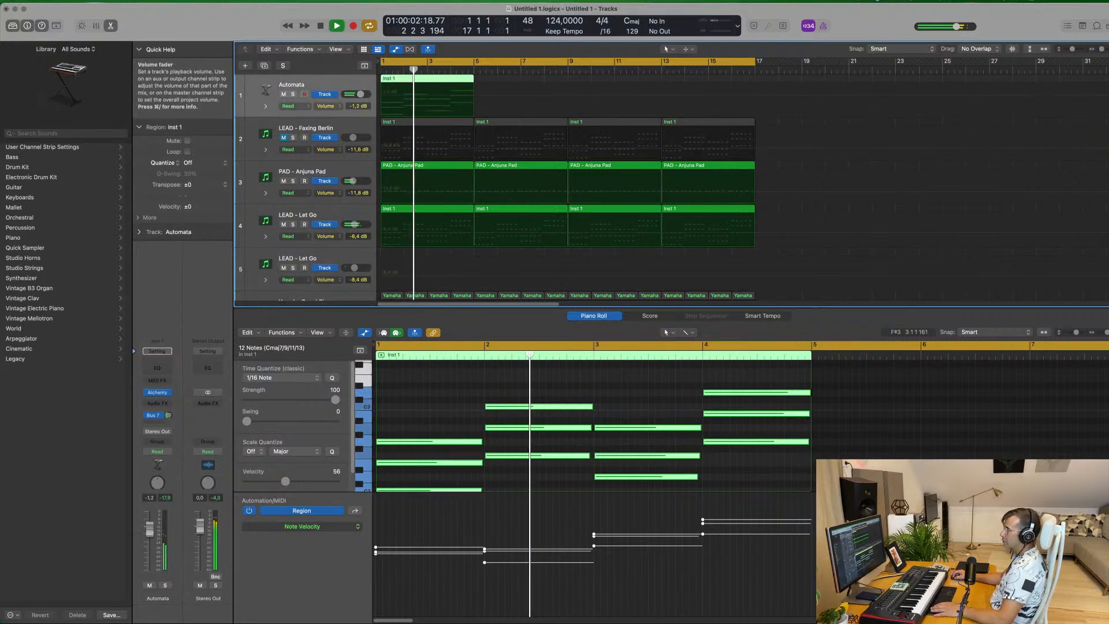
click(157, 393)
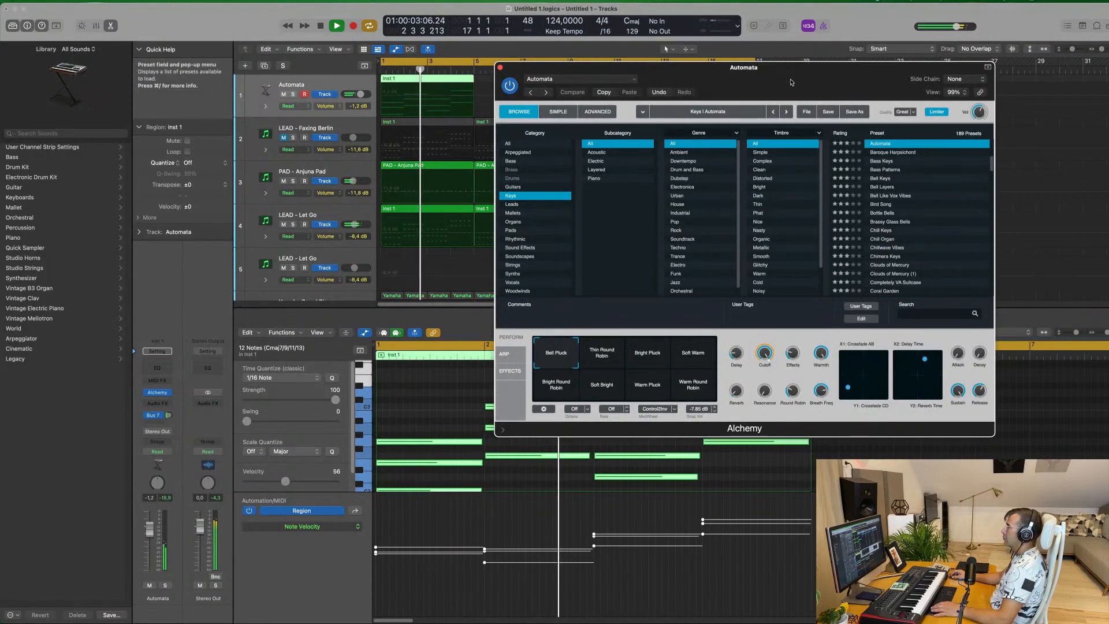
drag(780, 87, 711, 116)
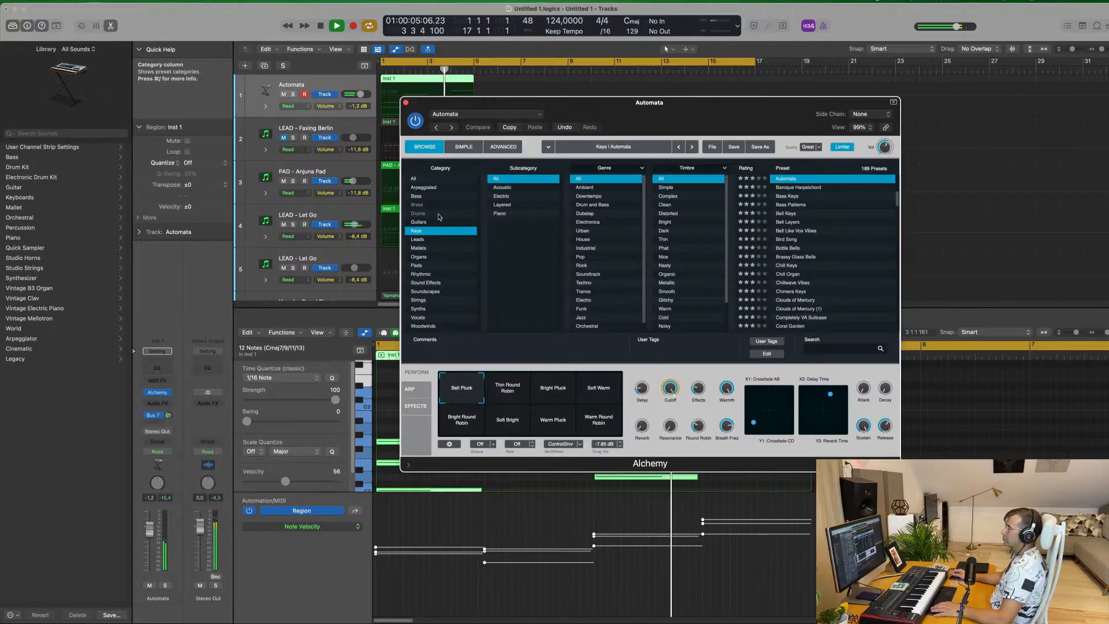
Load the Analog Poly Ensemble preset from Alchemy's Pads category and move the plug-in window clear of the regions
key(space)
click(446, 266)
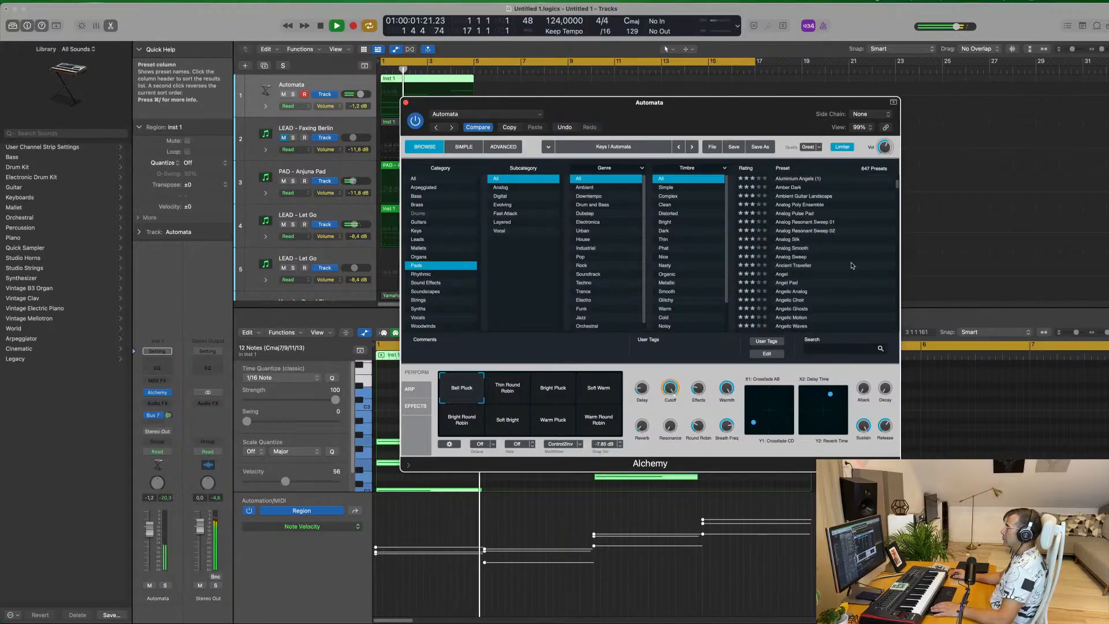
click(803, 206)
drag(721, 113, 940, 89)
click(505, 80)
click(441, 79)
drag(720, 79, 501, 218)
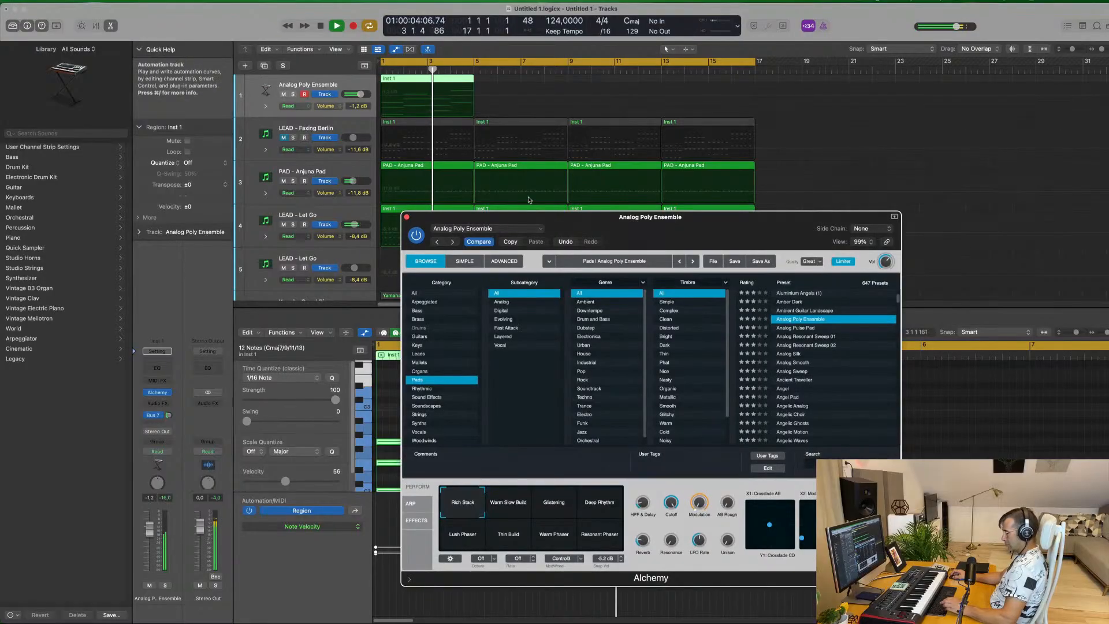
Repeat the chord region three times so it fills all 16 bars of the Alchemy track
key(super+r)
key(super+r)
key(super+r)
drag(750, 219, 888, 179)
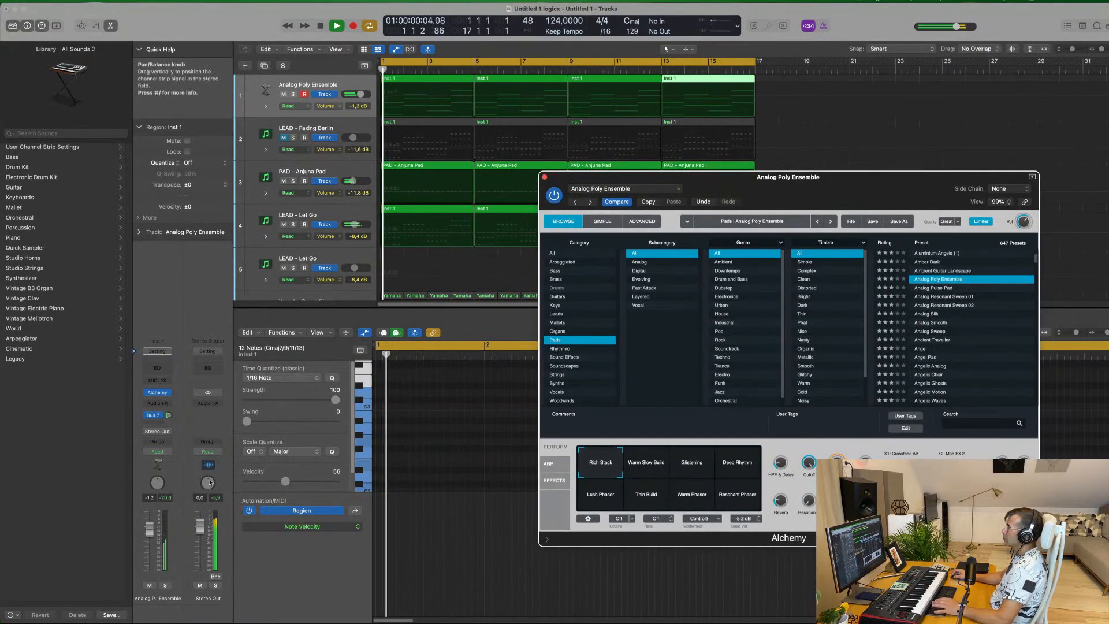
Lower the Analog Poly Ensemble track's volume to -2.9 dB while replaying from the beginning
key(space)
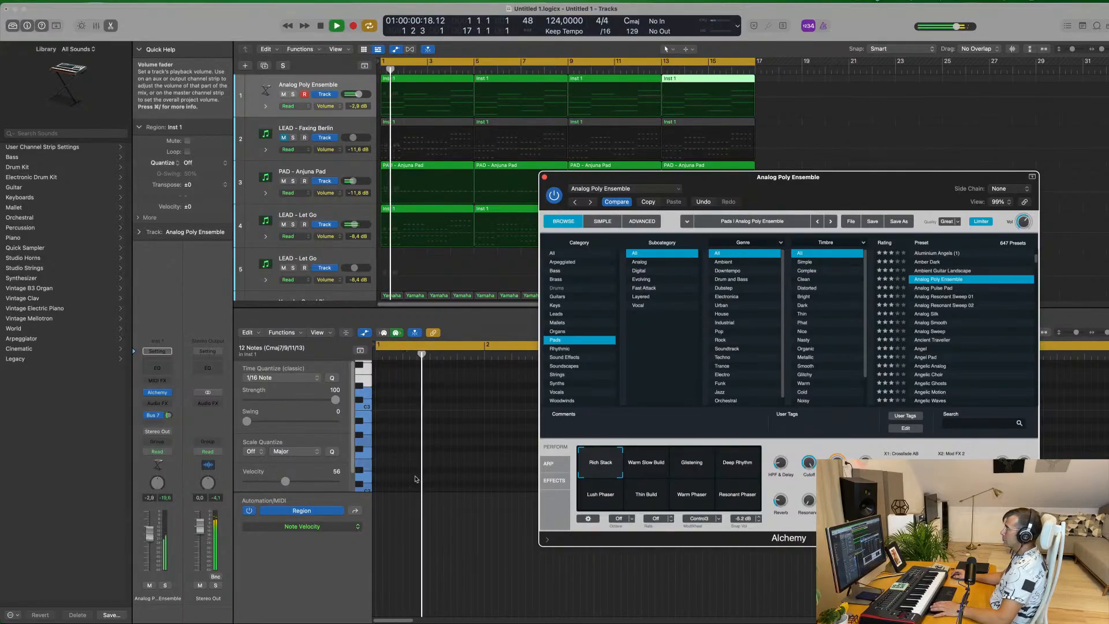
click(219, 523)
key(space)
key(space)
Try the Analog Pulse Pad and Analog Smooth presets in Alchemy, briefly soloing the latter
click(941, 289)
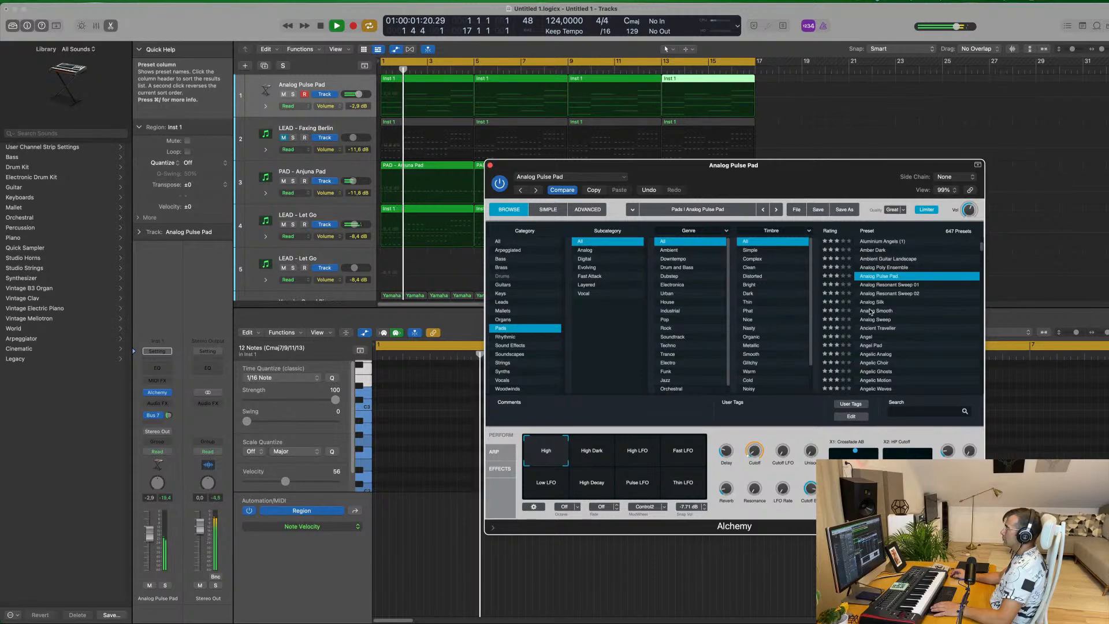
click(871, 312)
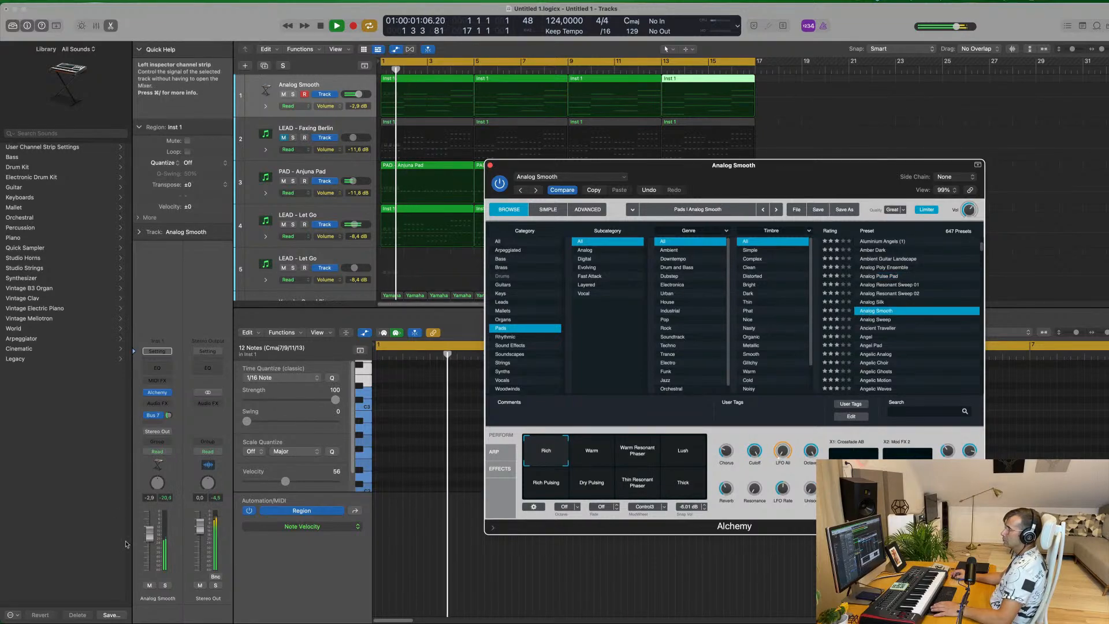
click(166, 585)
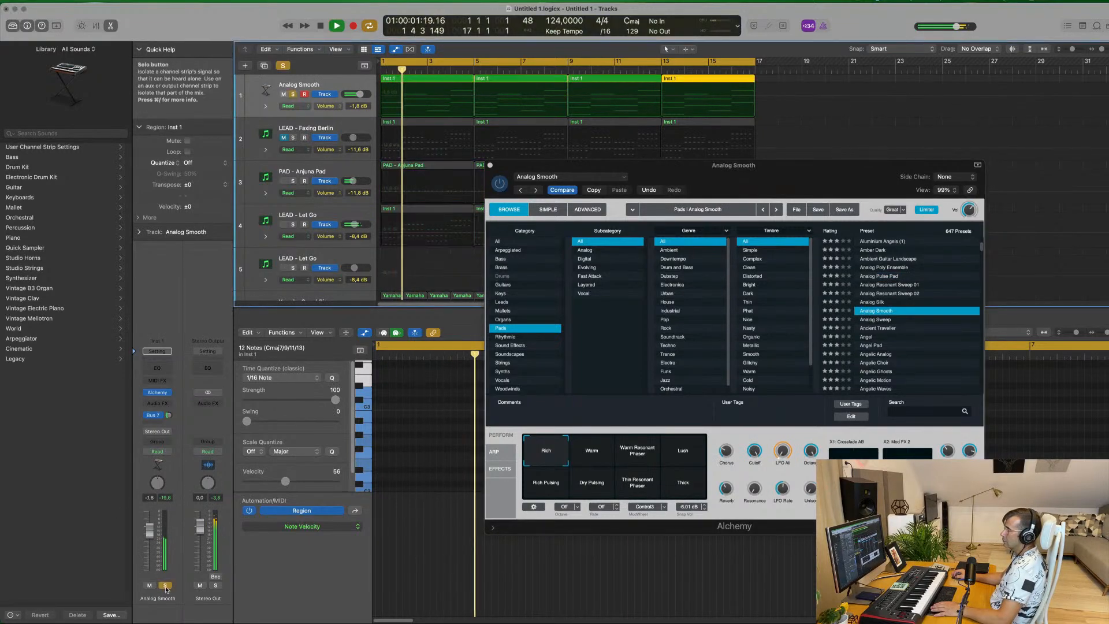
click(166, 586)
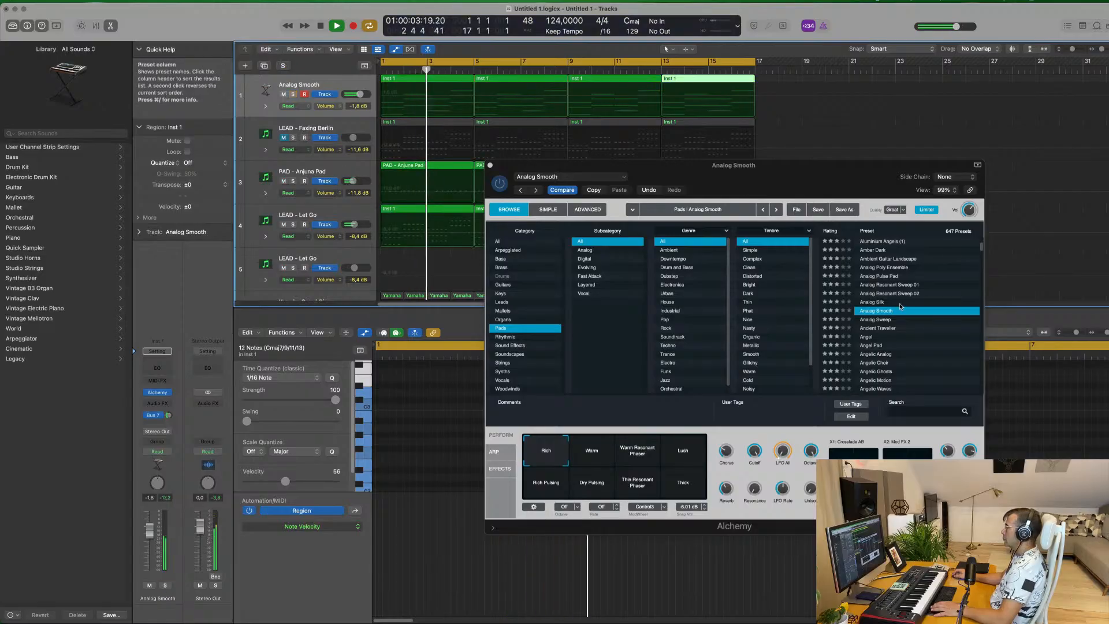
Load Alchemy's Ancient Traveller preset, lower the track's volume to -5.1 dB and shift the sound toward the Warm Wash variation
click(895, 327)
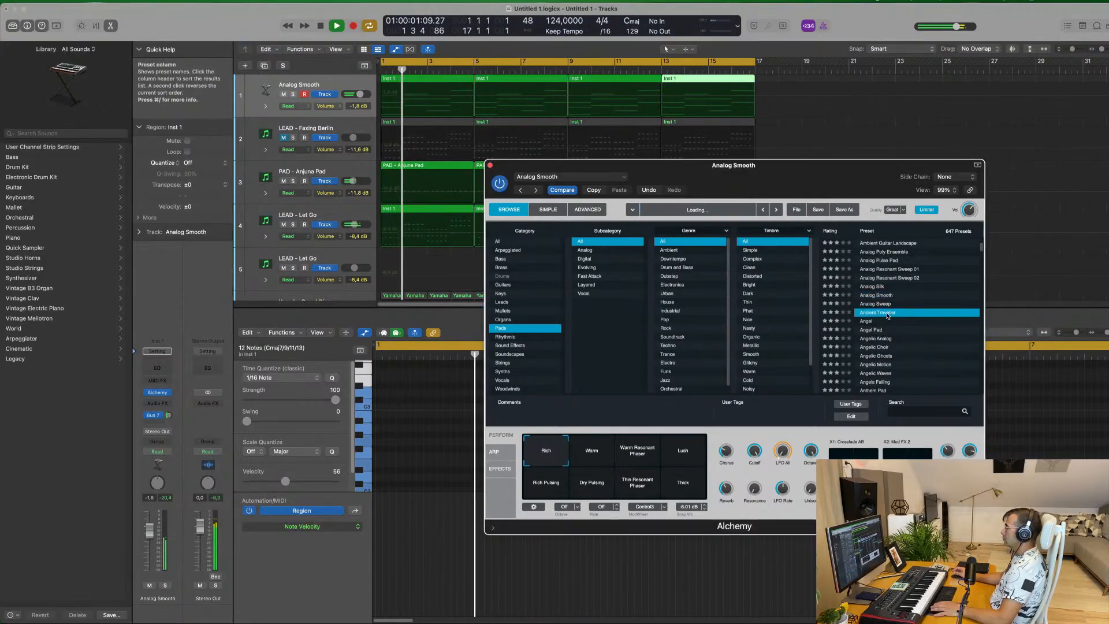
drag(814, 169, 835, 124)
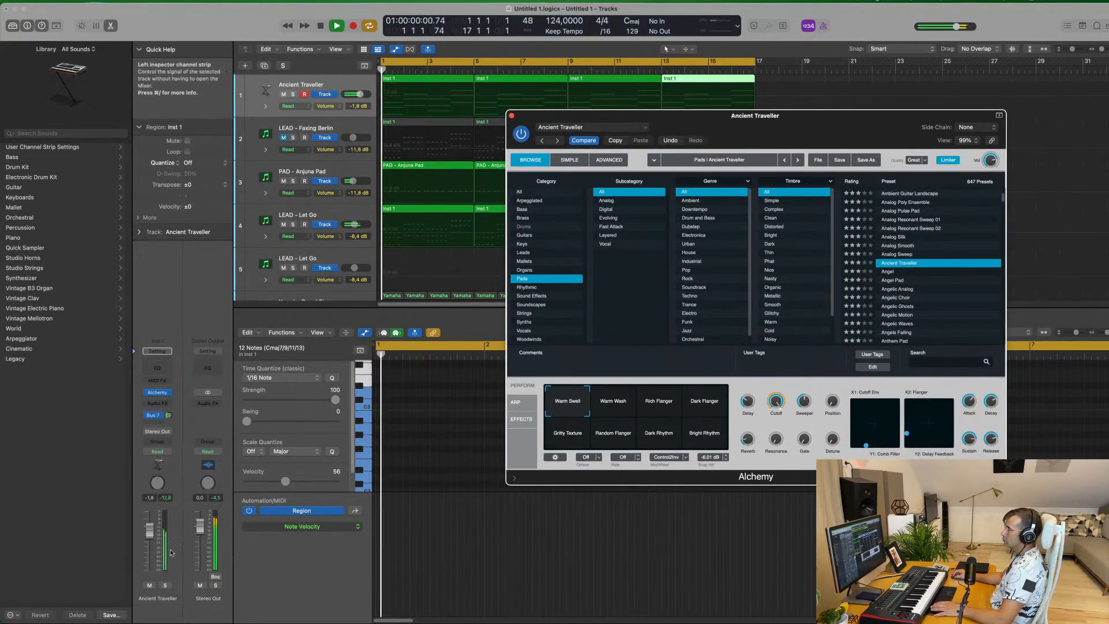
click(613, 404)
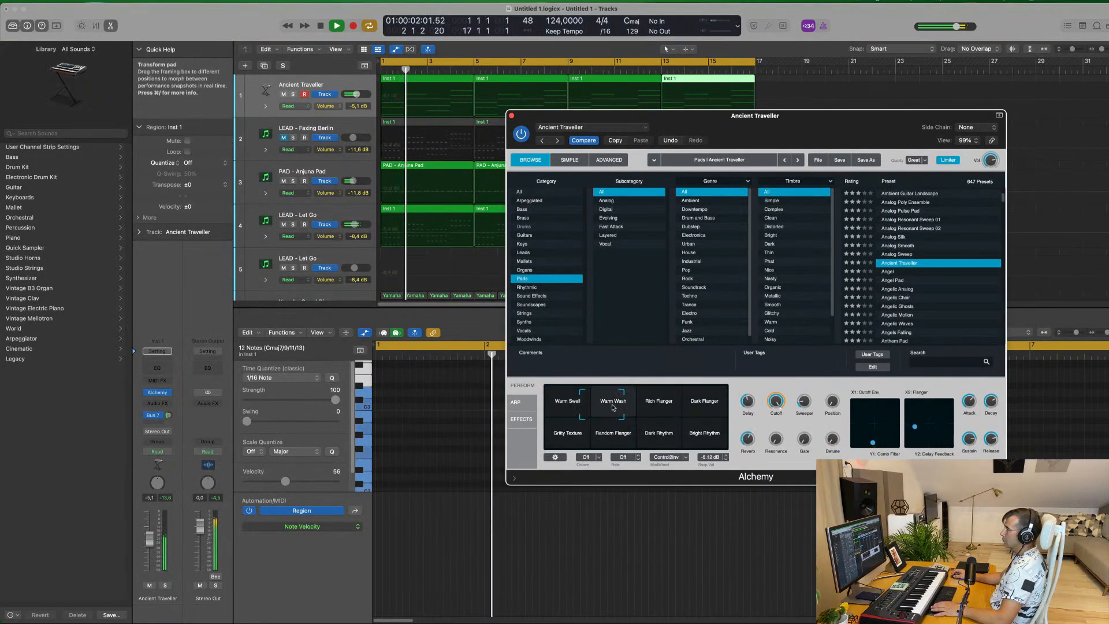
Audition Ancient Traveller's Rich Flanger, Dark Flanger and Gritty Texture variations, then settle the transform pad between Warm Swell and Warm Wash
click(669, 401)
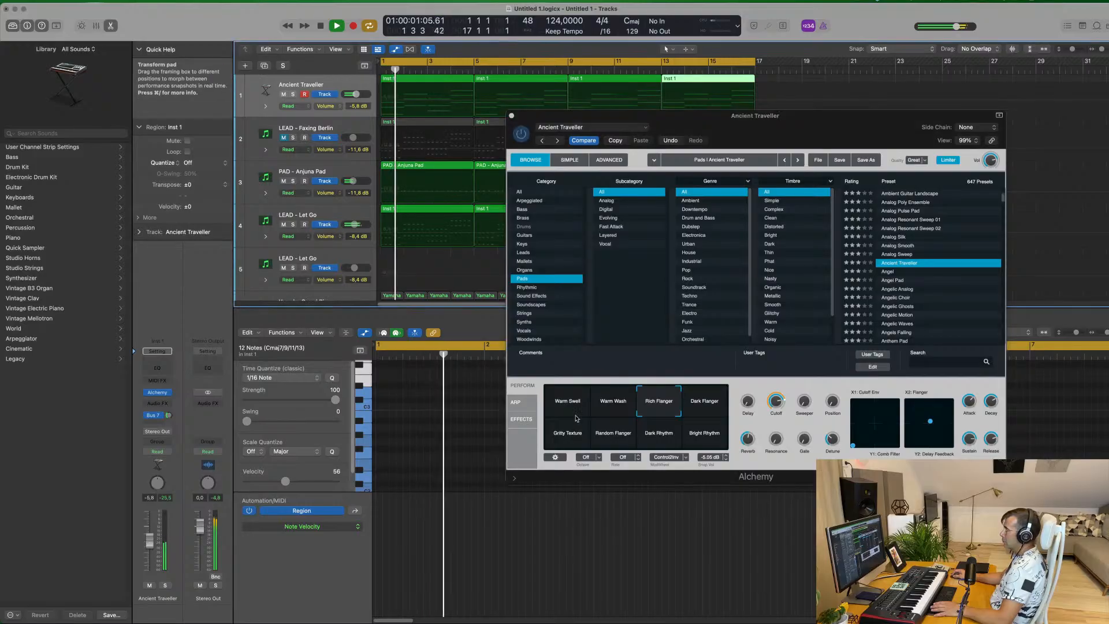
click(722, 401)
drag(724, 400, 558, 440)
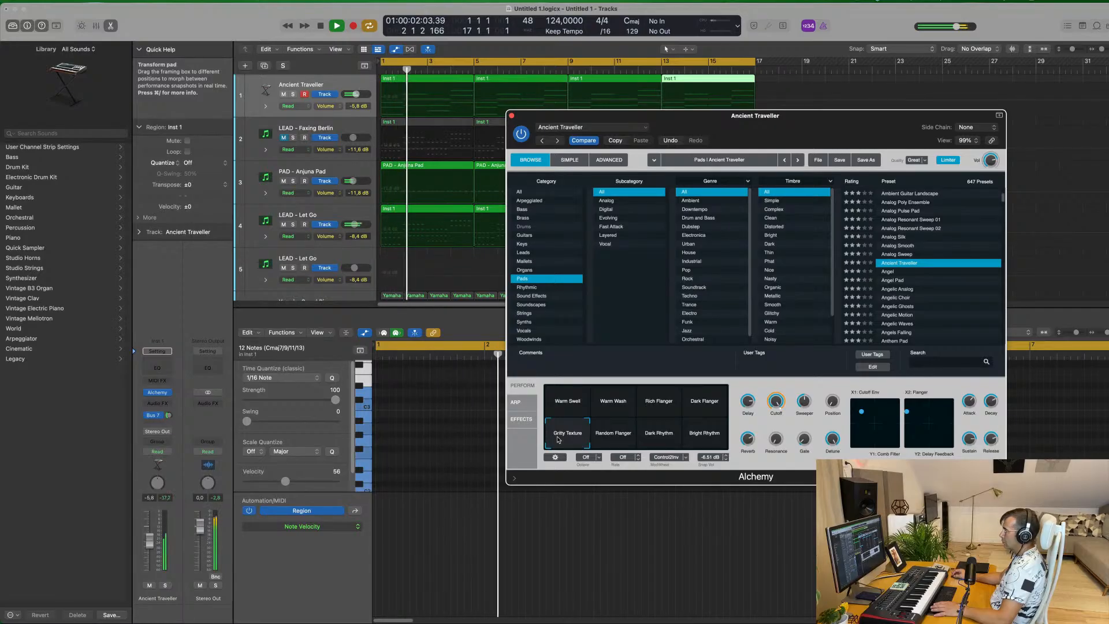
drag(585, 440, 589, 406)
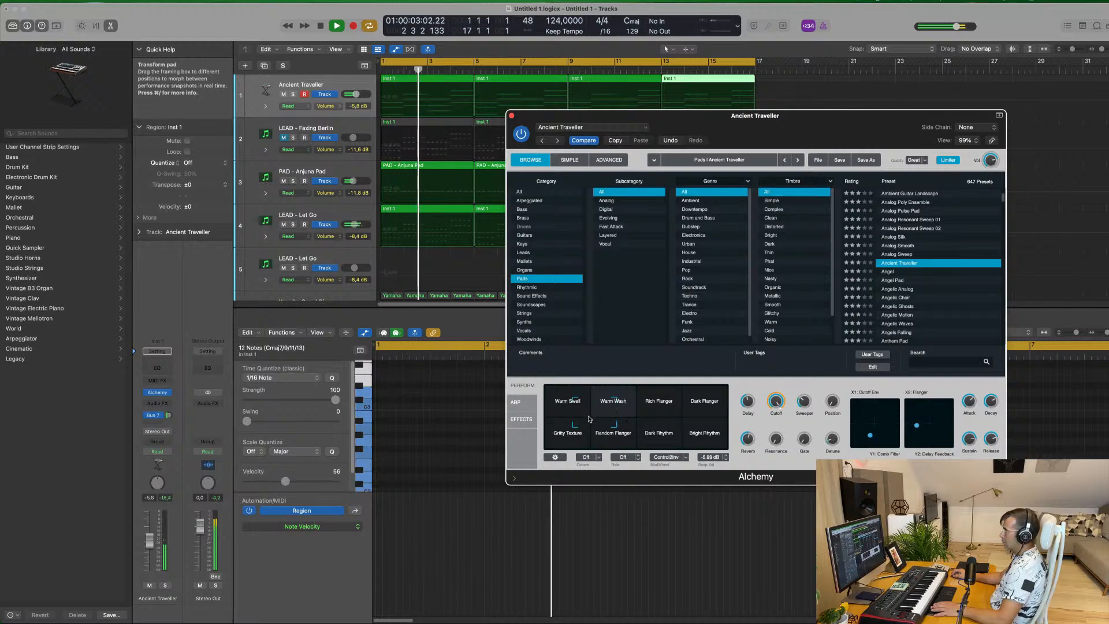
drag(590, 399, 588, 398)
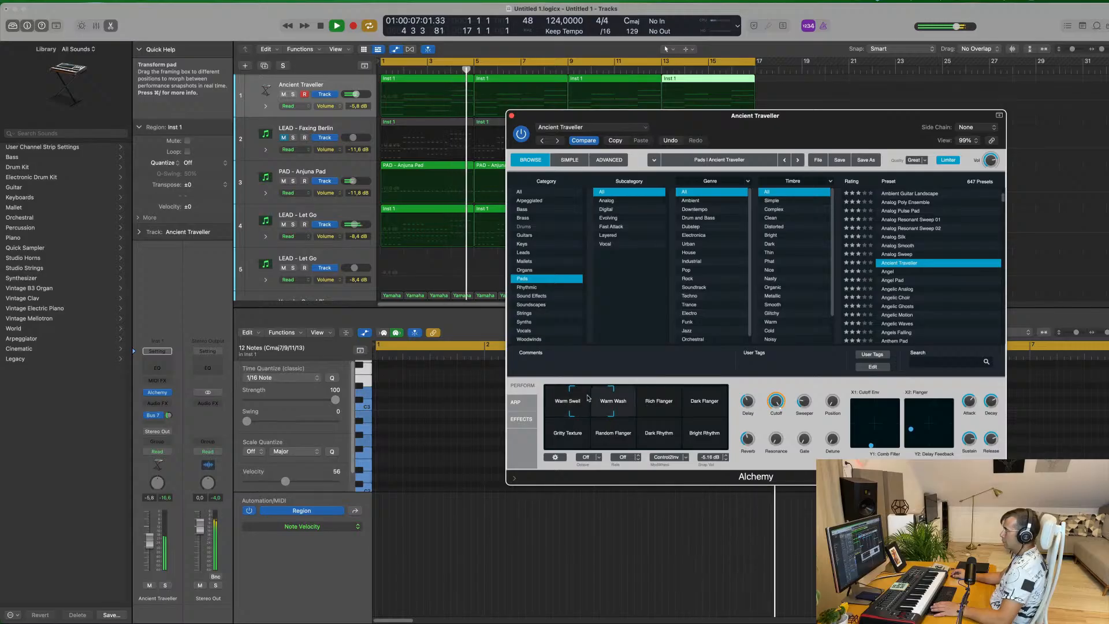
Briefly solo the Ancient Traveller track, lower its volume slightly in the full mix, and close the Alchemy window
click(165, 586)
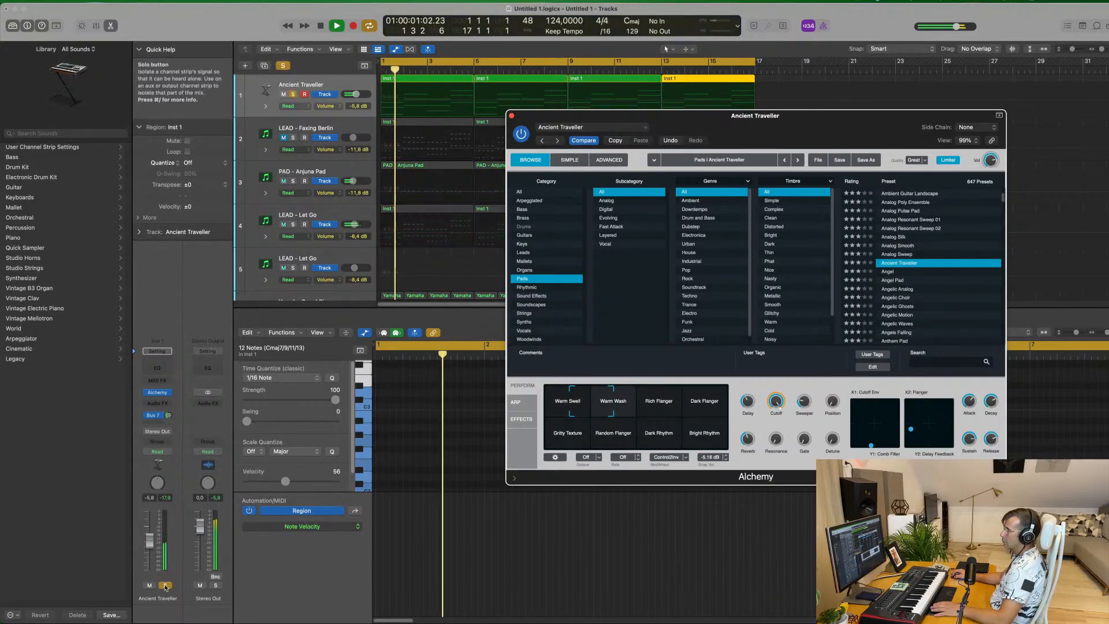
click(165, 586)
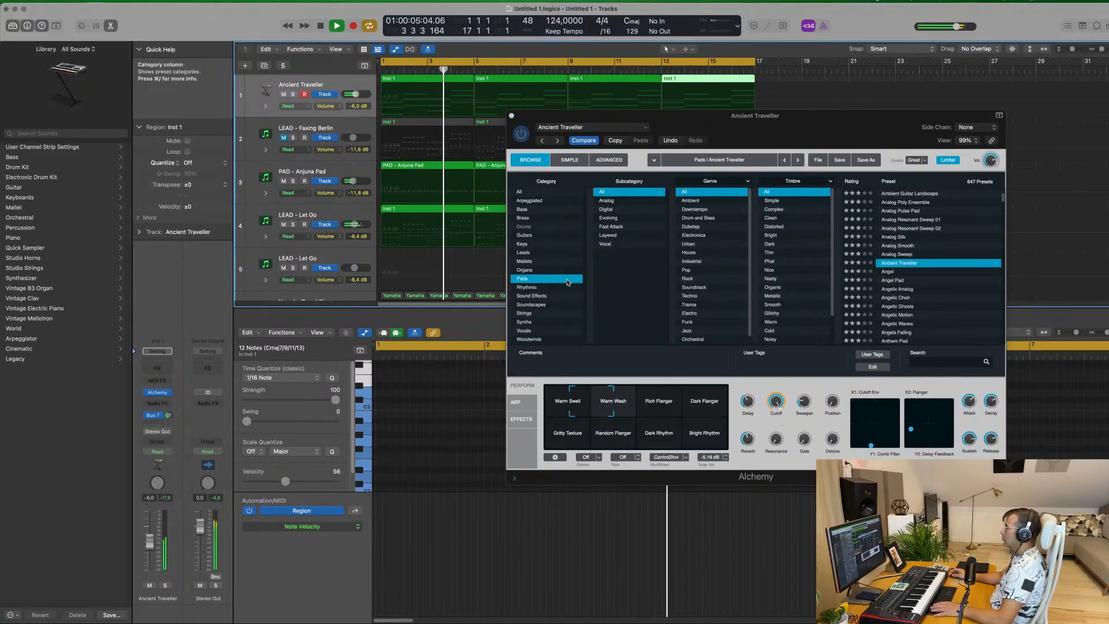
drag(150, 541, 150, 556)
drag(589, 115, 541, 122)
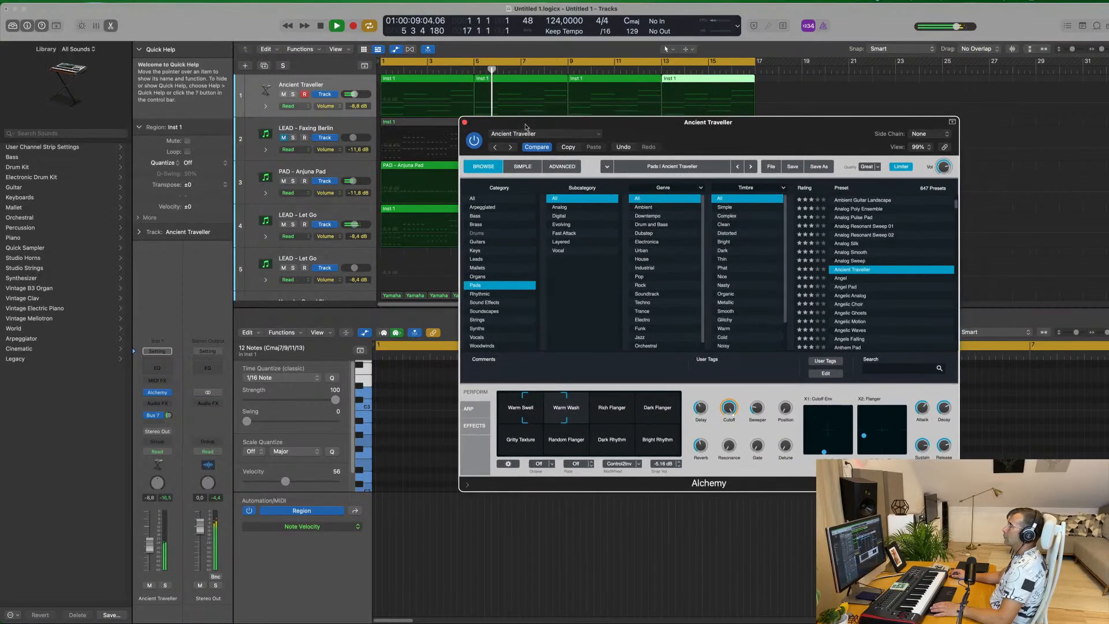
click(464, 123)
Unmute the Yamaha Grand Piano track and raise its volume to -6.0 dB while replaying from the beginning
key(super+Left)
key(super+Left)
key(super+Left)
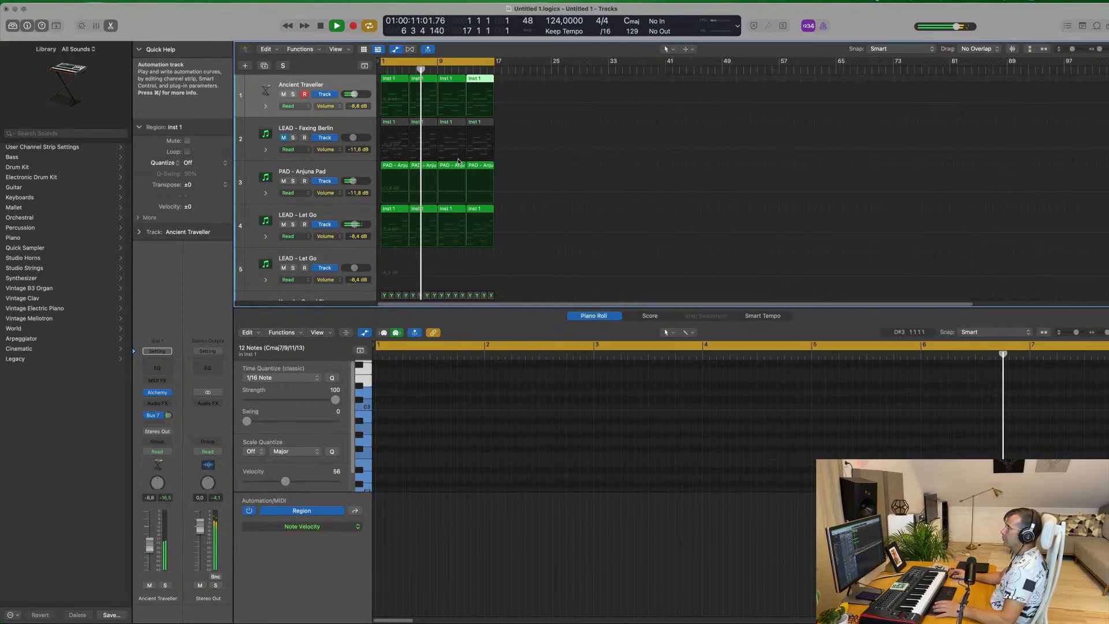
key(super+Right)
key(super+Right)
scroll(516, 173, down, 3)
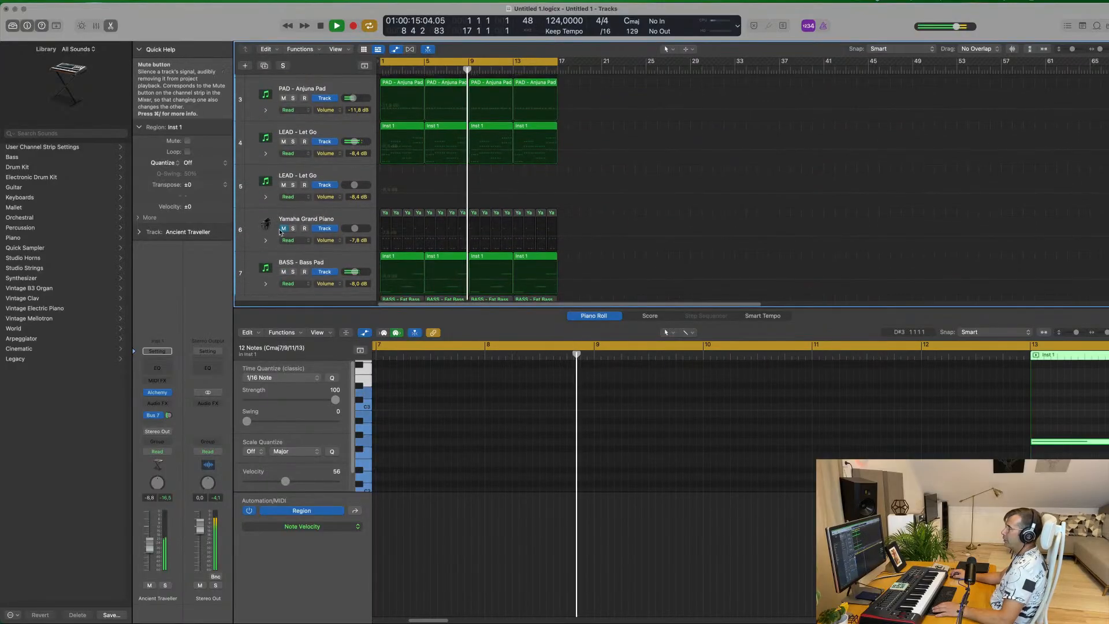
click(331, 221)
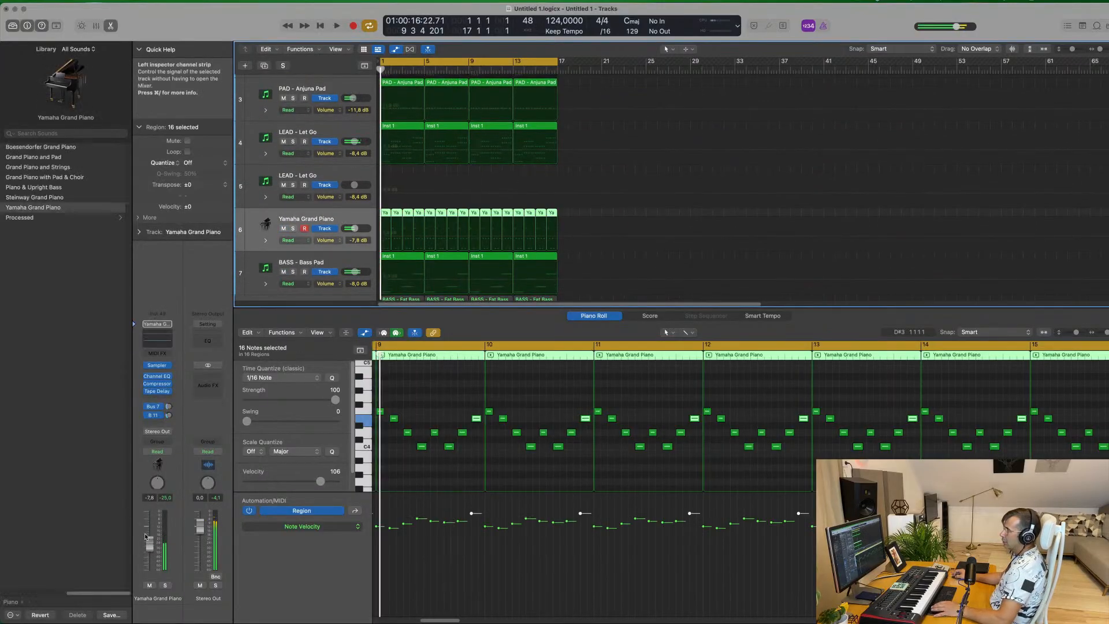
key(Return)
drag(149, 542, 149, 538)
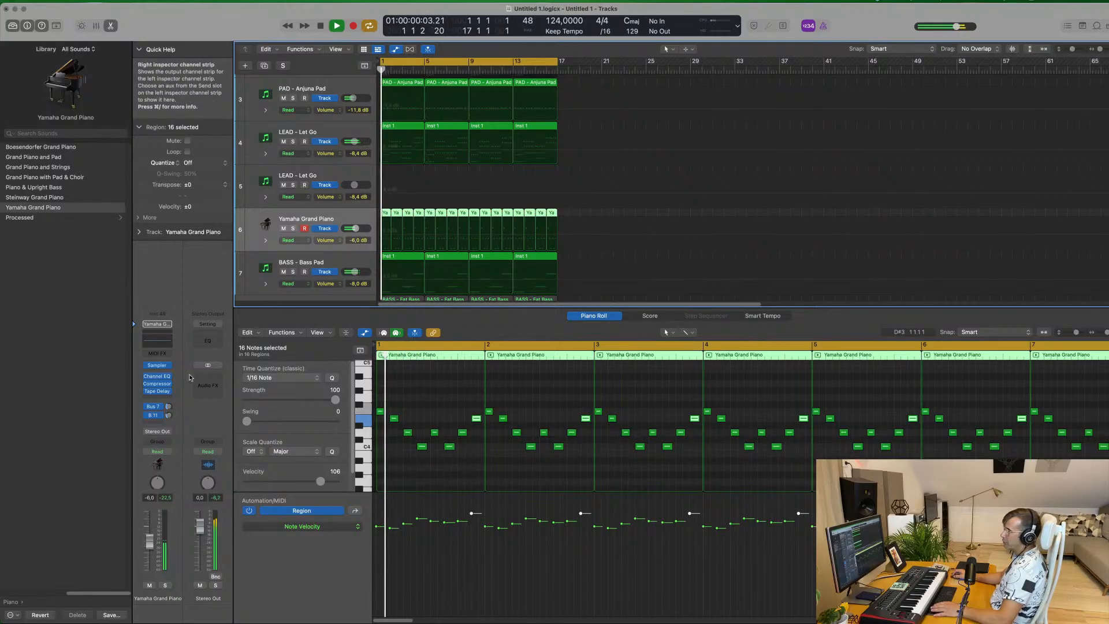
Insert a stereo Step FX on the Yamaha Grand Piano track and load its Brittle Spike preset
click(166, 399)
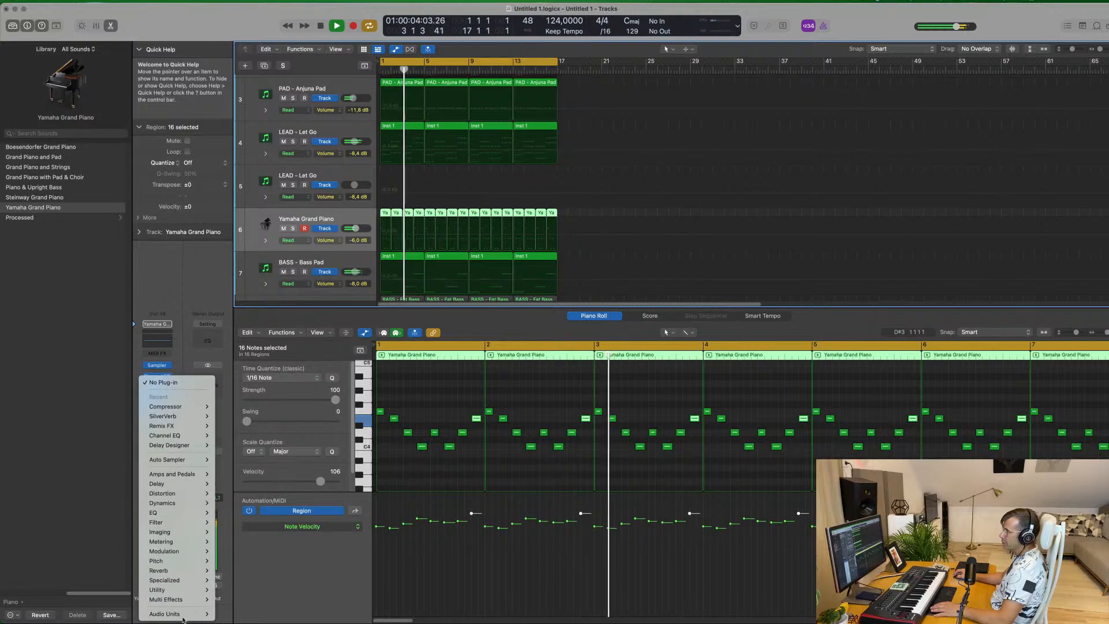
mouse_move(185, 599)
mouse_move(239, 597)
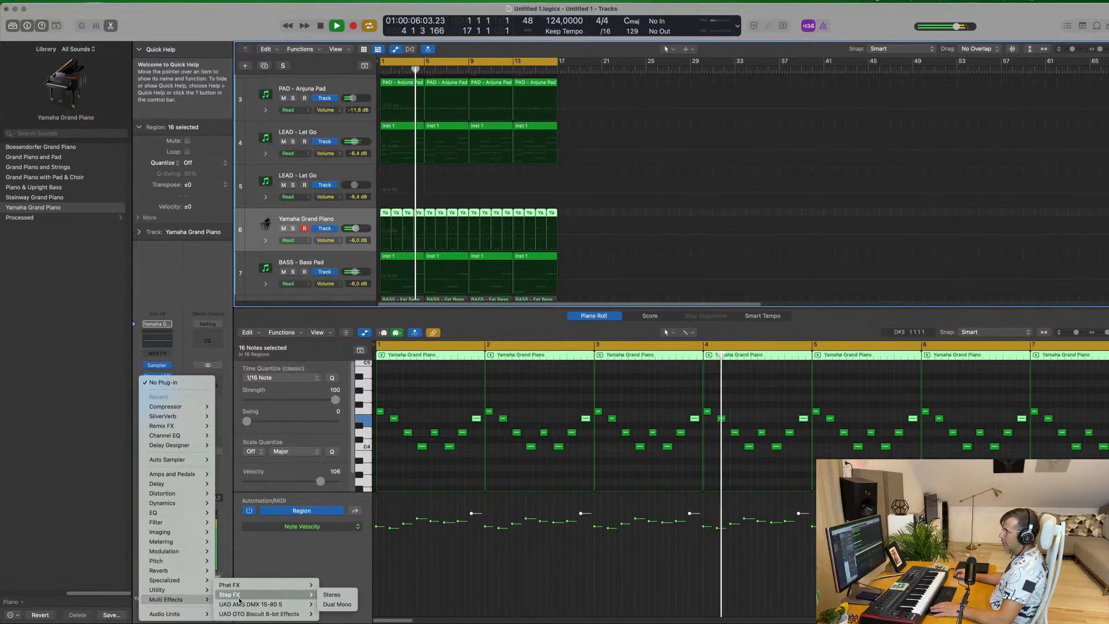
click(333, 595)
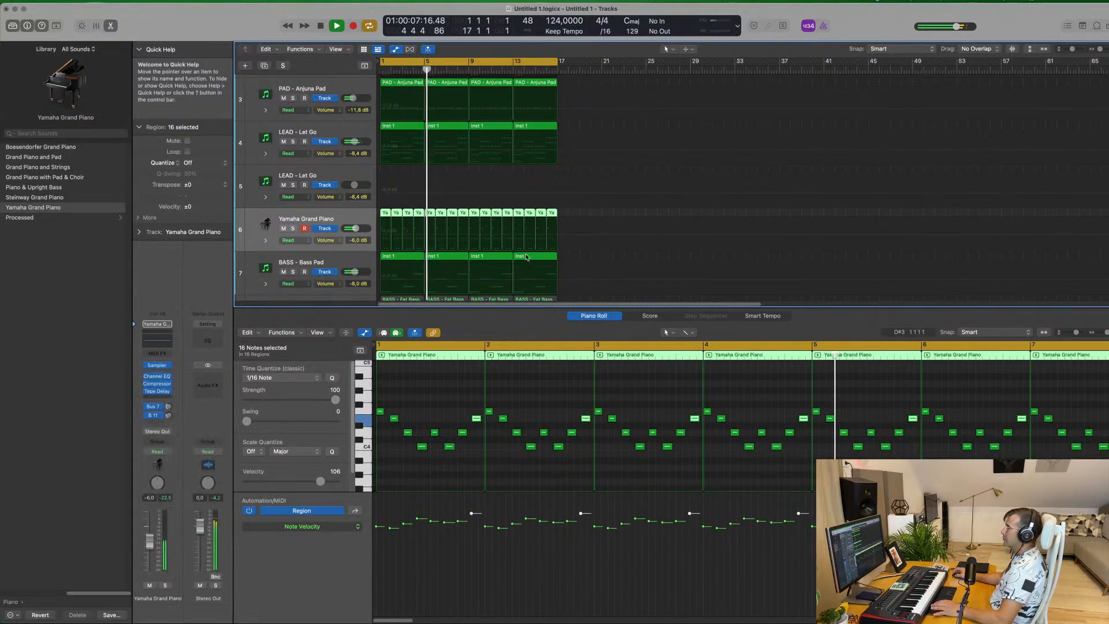
drag(579, 128, 697, 112)
key(Return)
click(511, 129)
drag(598, 104, 568, 100)
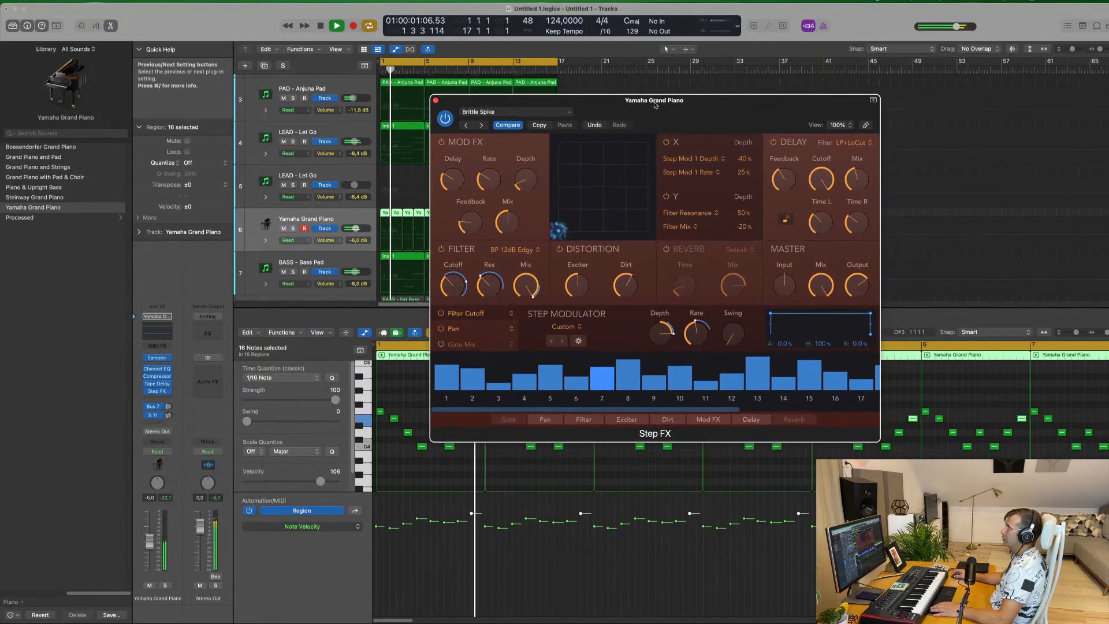
Browse Step FX's Complex Gated presets on the piano, trying Comb Glitcher and Dark Roller
click(520, 111)
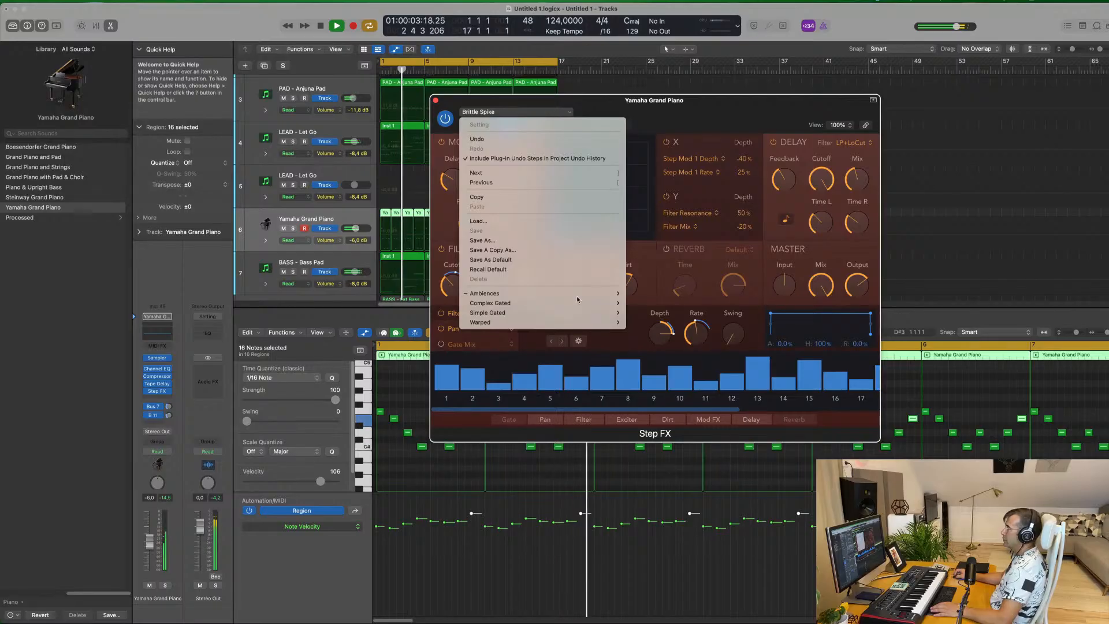
mouse_move(582, 304)
click(649, 303)
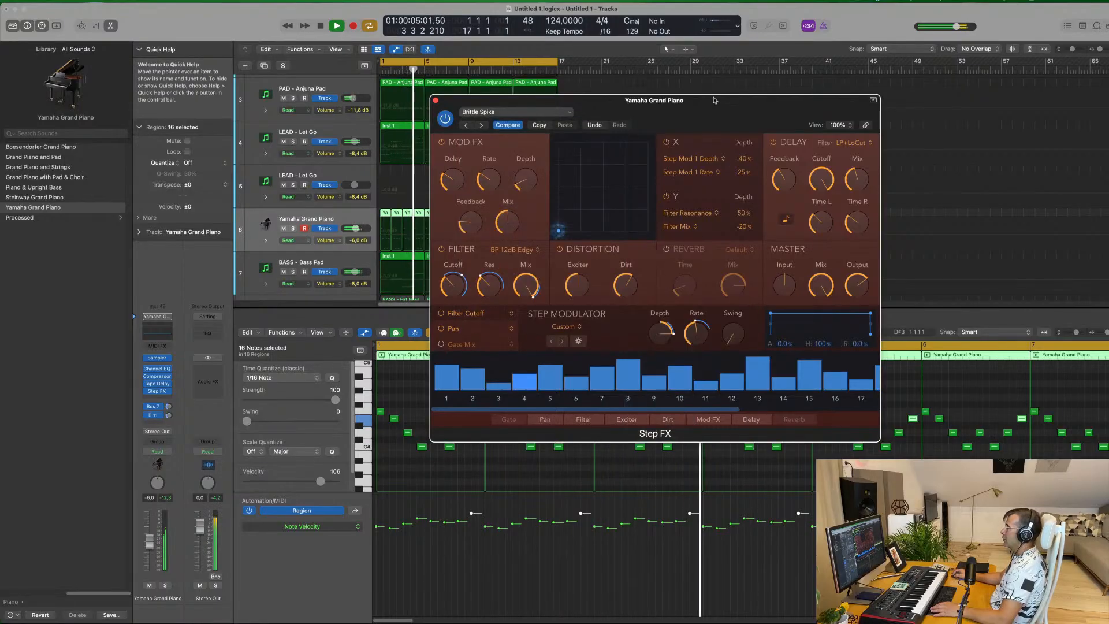
drag(701, 111, 680, 114)
click(461, 128)
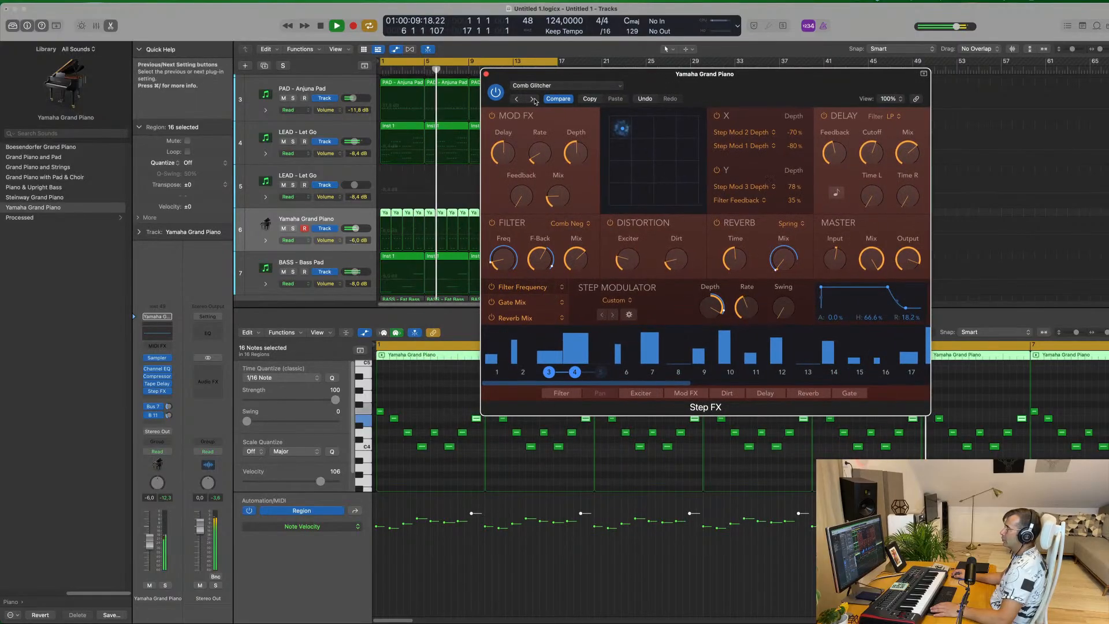
click(535, 101)
Load the Anthem Gated Space preset from Step FX's Simple Gated category
click(564, 85)
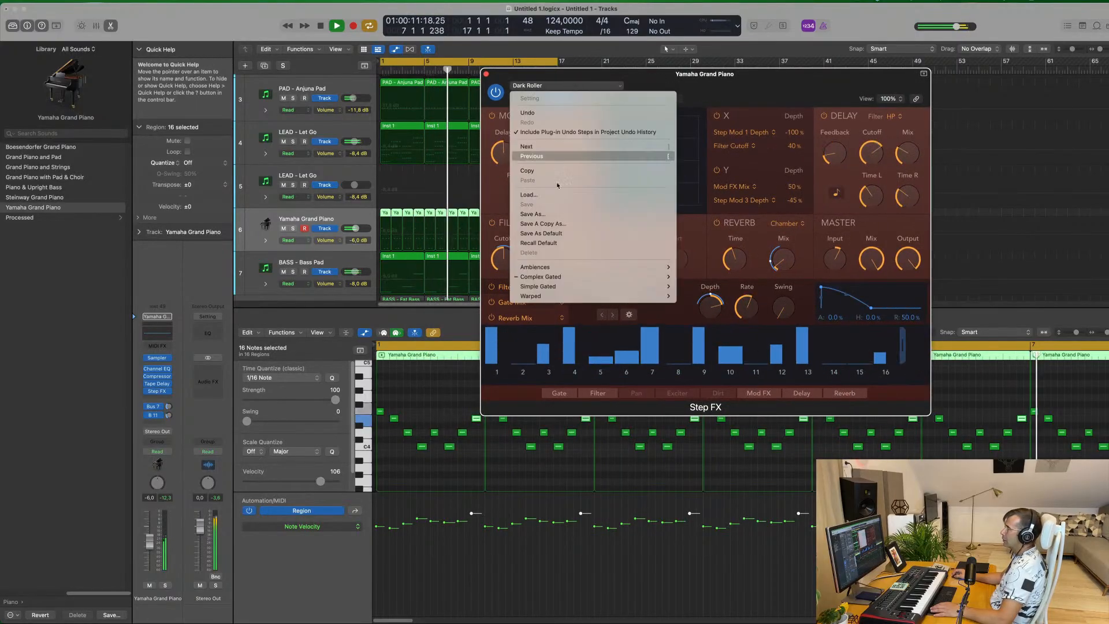
mouse_move(567, 285)
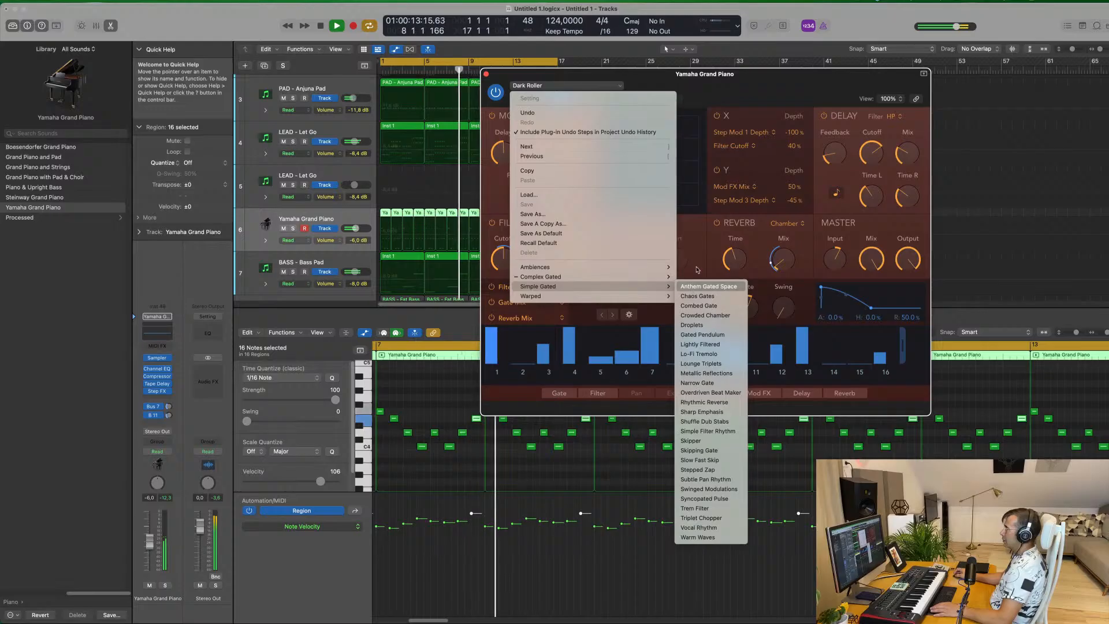
click(692, 289)
drag(754, 76, 671, 117)
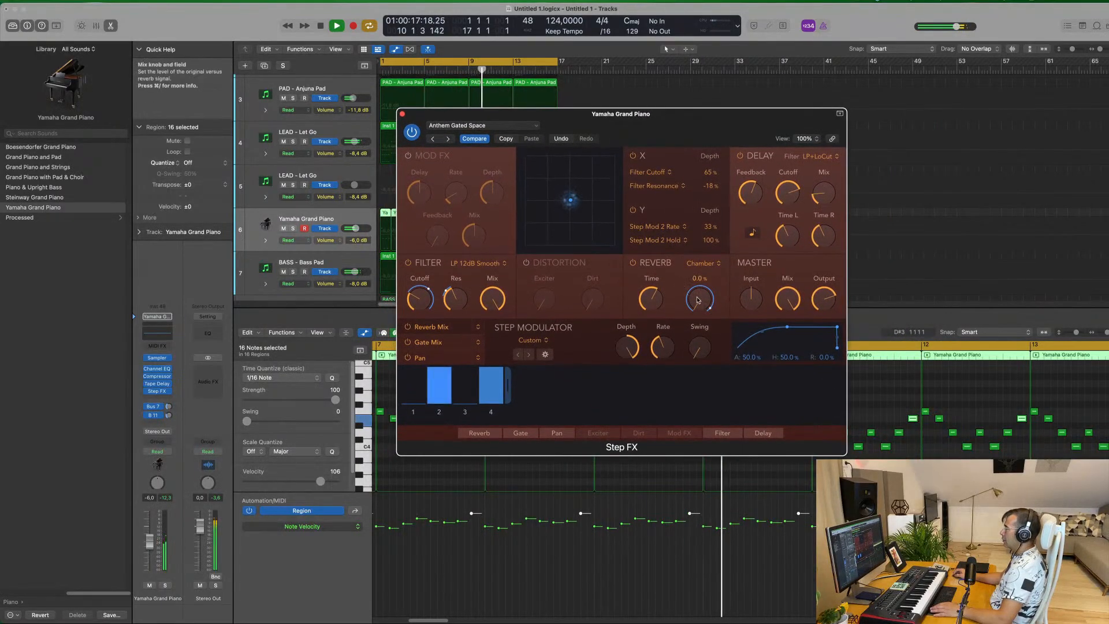
Try a Step FX master mix of about 44%, return it to full, and set the piano track's volume to -3.4 dB
drag(786, 312, 792, 330)
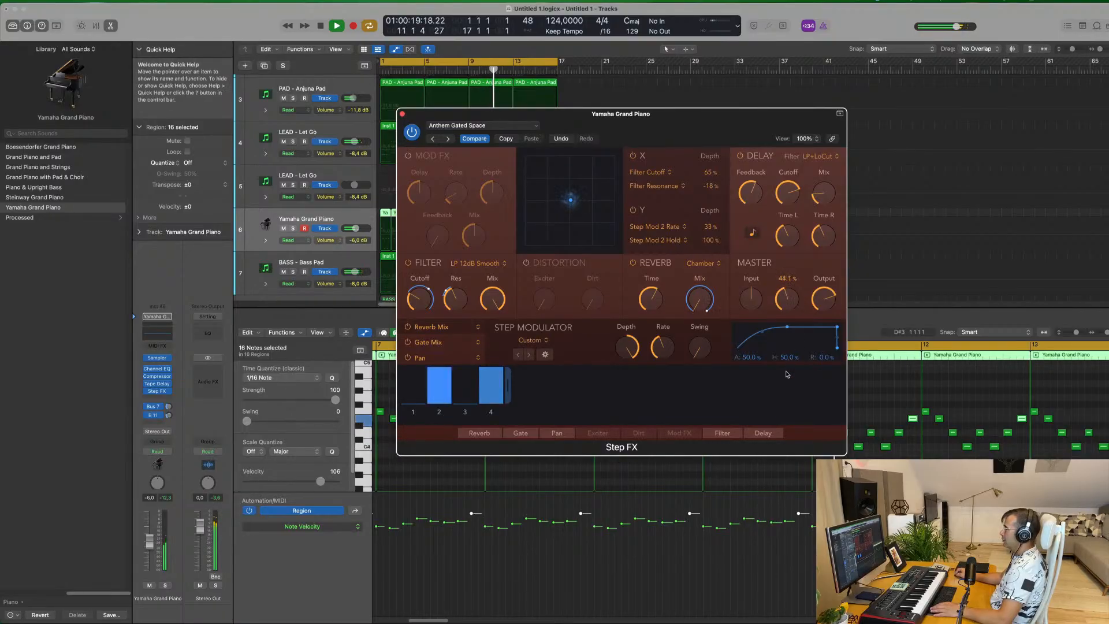
drag(151, 543, 151, 539)
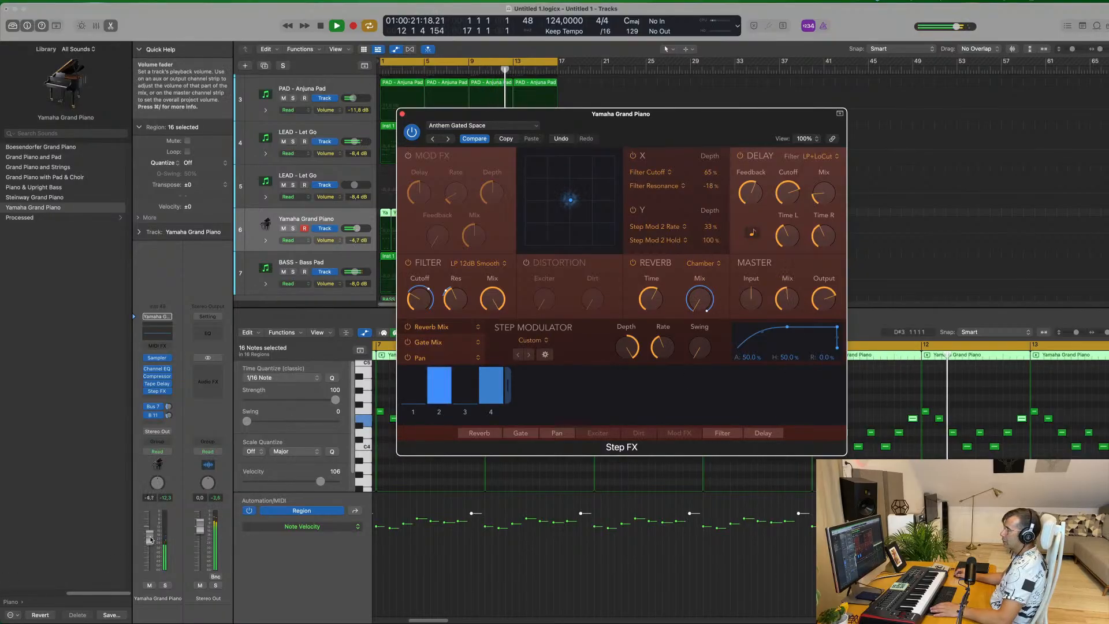
drag(790, 301, 797, 239)
drag(682, 117, 717, 140)
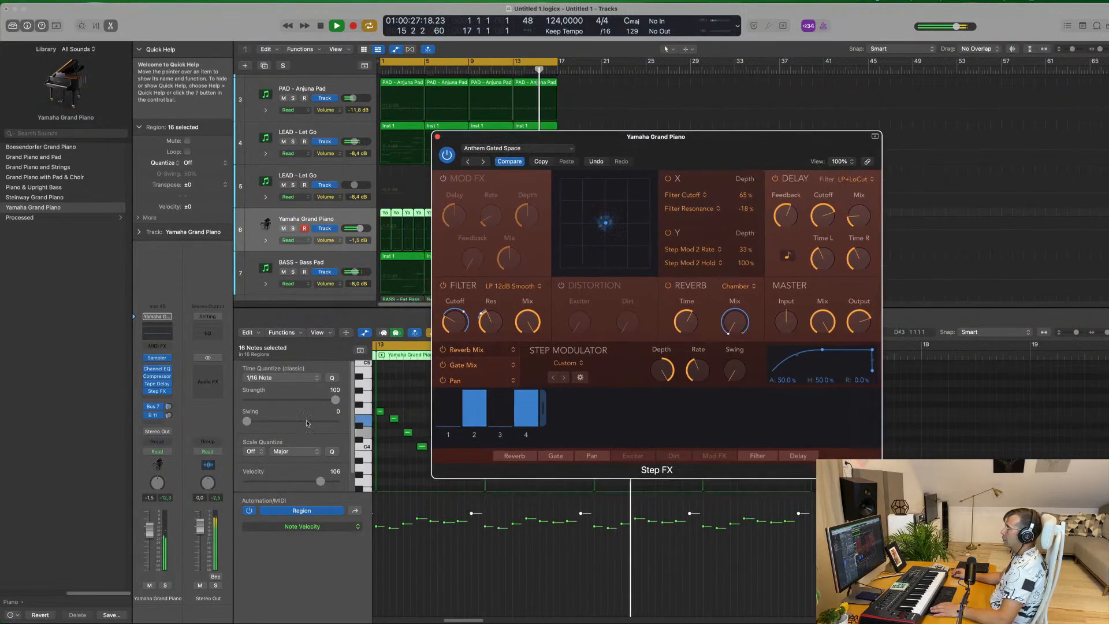
drag(149, 530, 149, 535)
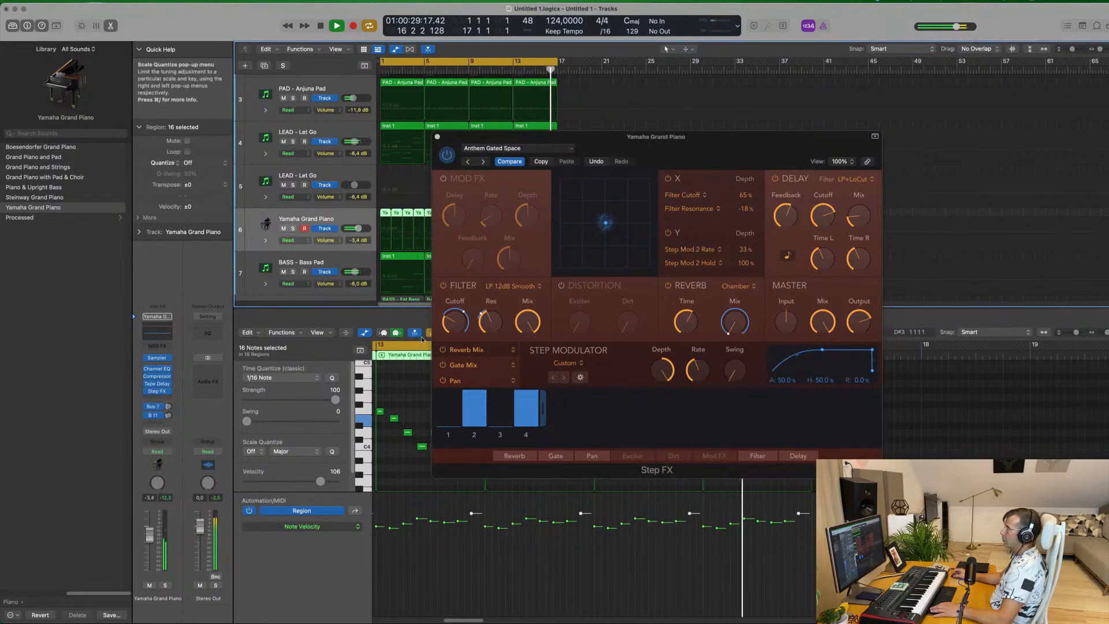
Audition the Step FX presets Chaos Gates, Combed Gate, Crowded Chamber, Droplets, Gated Pendulum, Lightly Filtered and the following ones, then close the plug-in
click(543, 164)
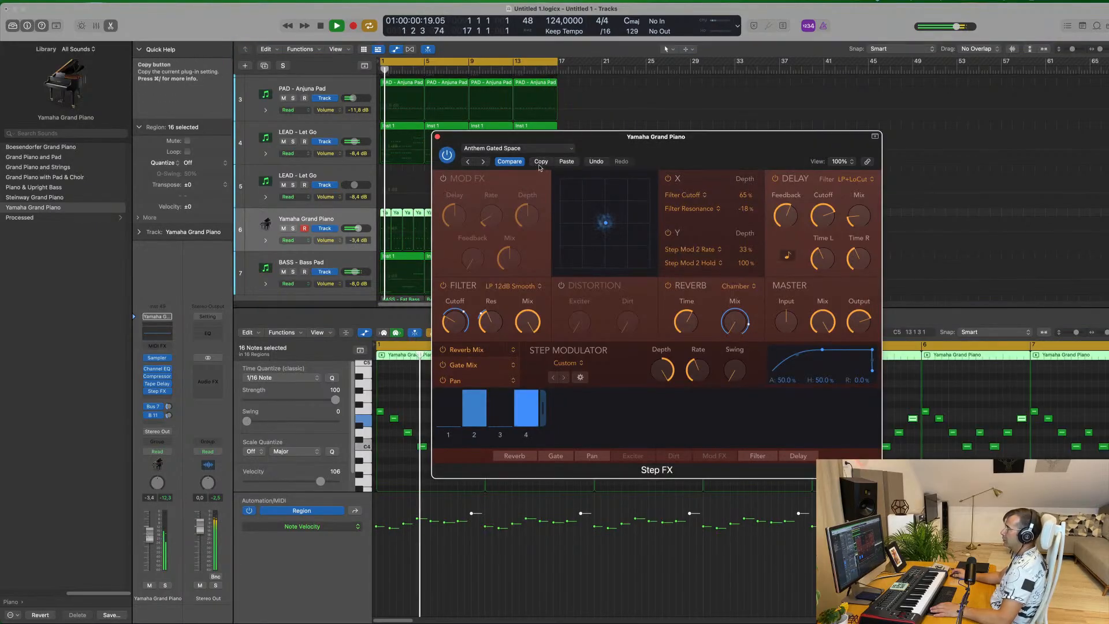
click(484, 162)
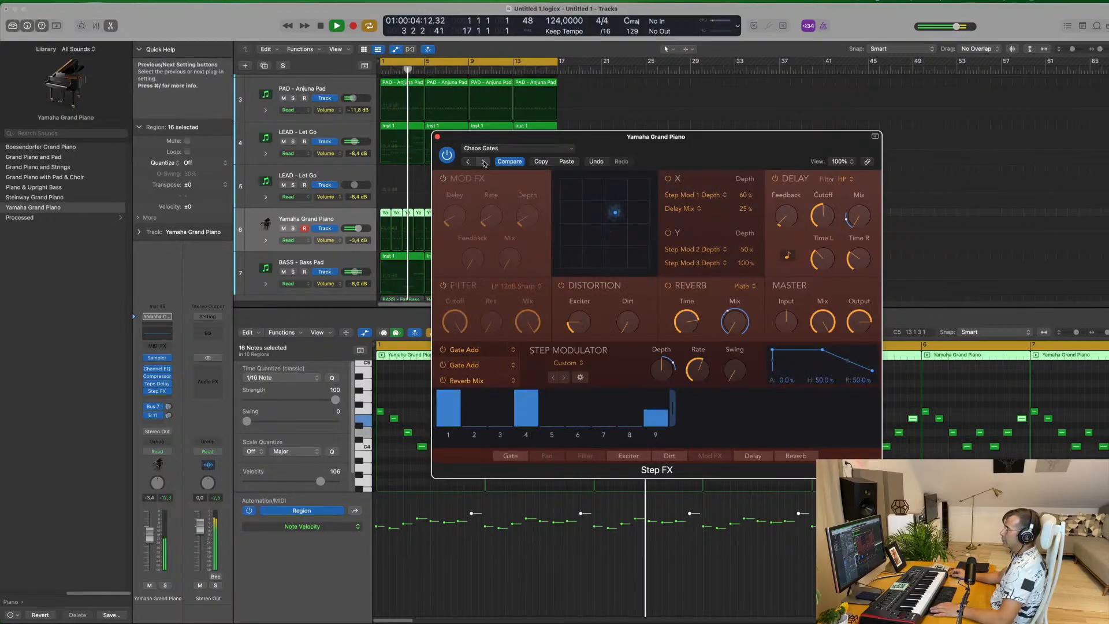
click(484, 162)
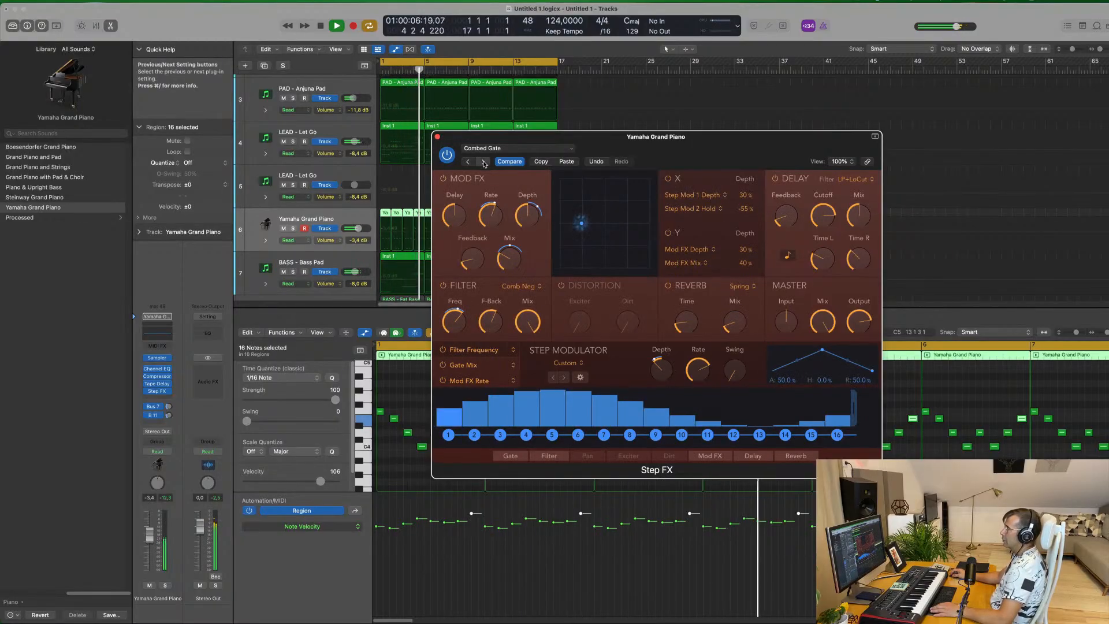
click(484, 161)
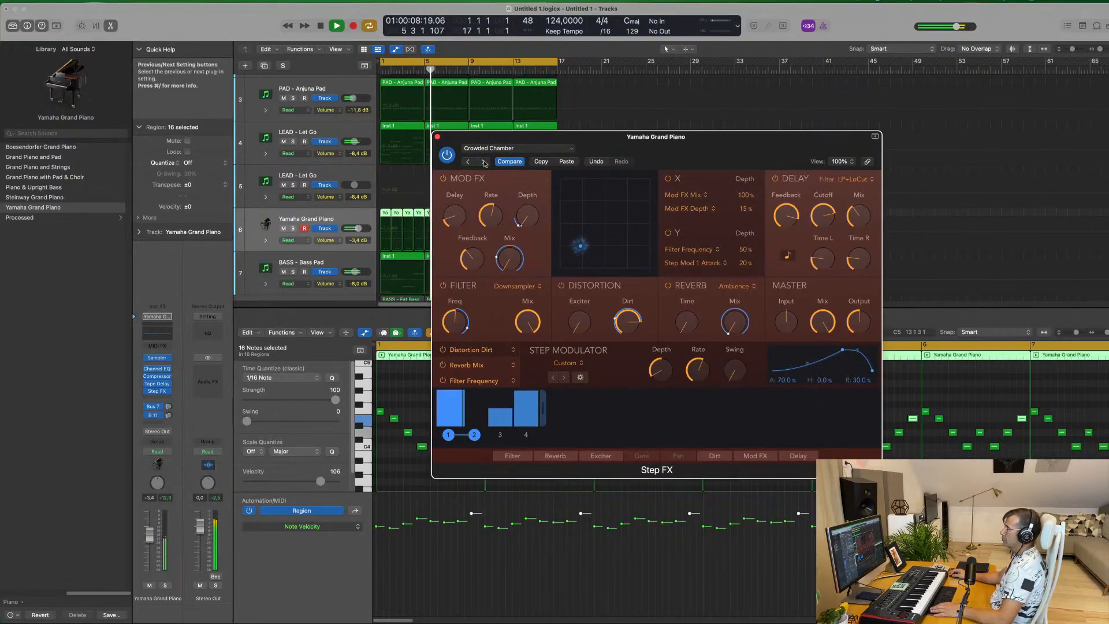
click(484, 162)
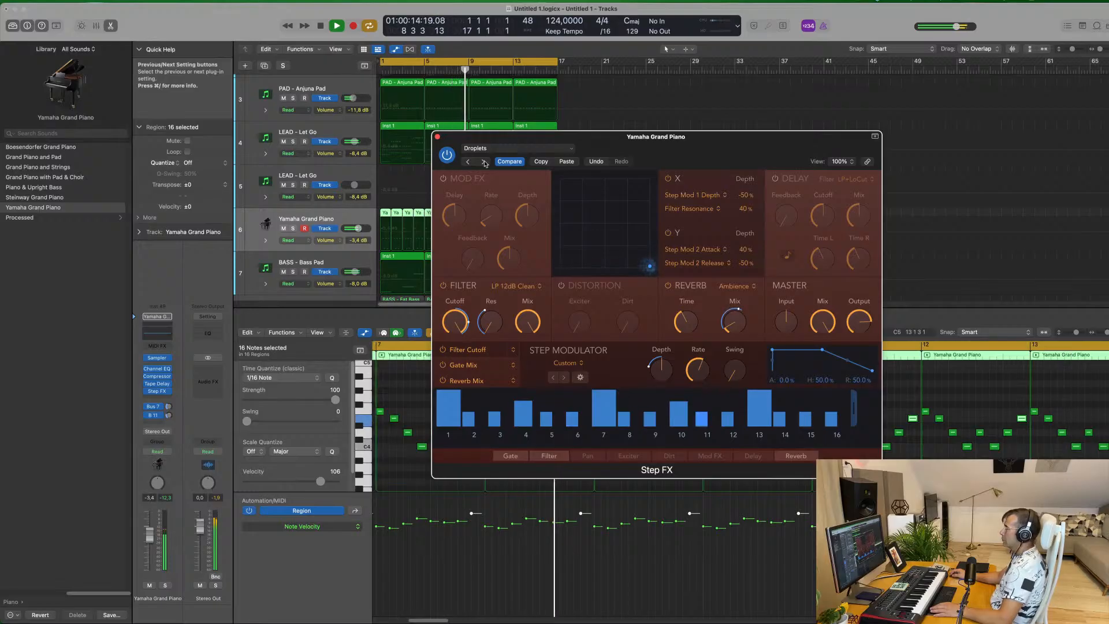
click(484, 162)
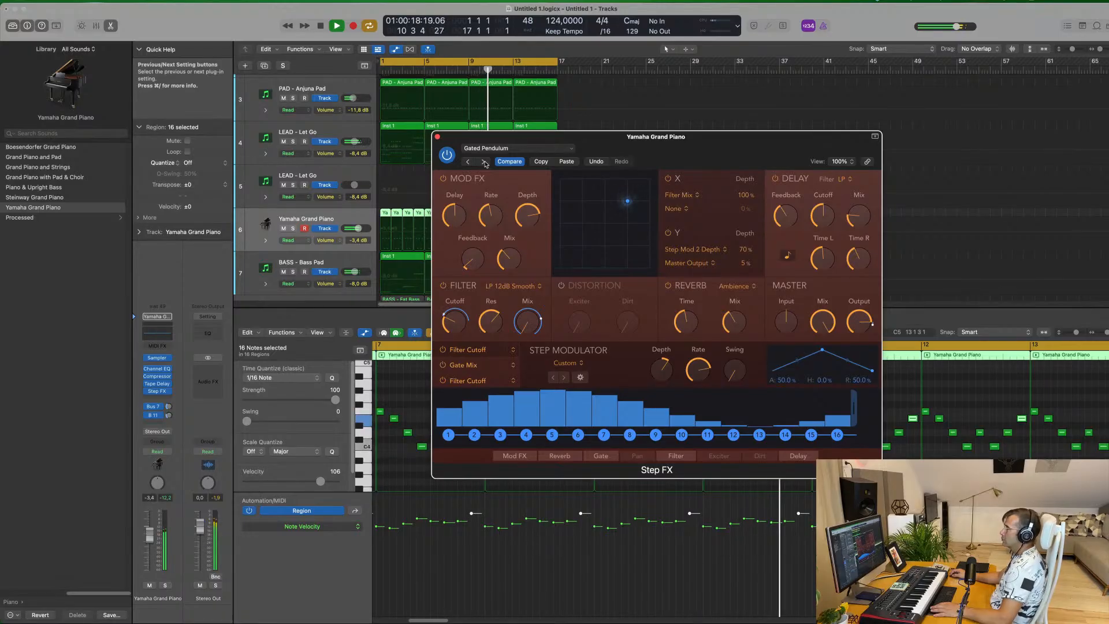
click(484, 162)
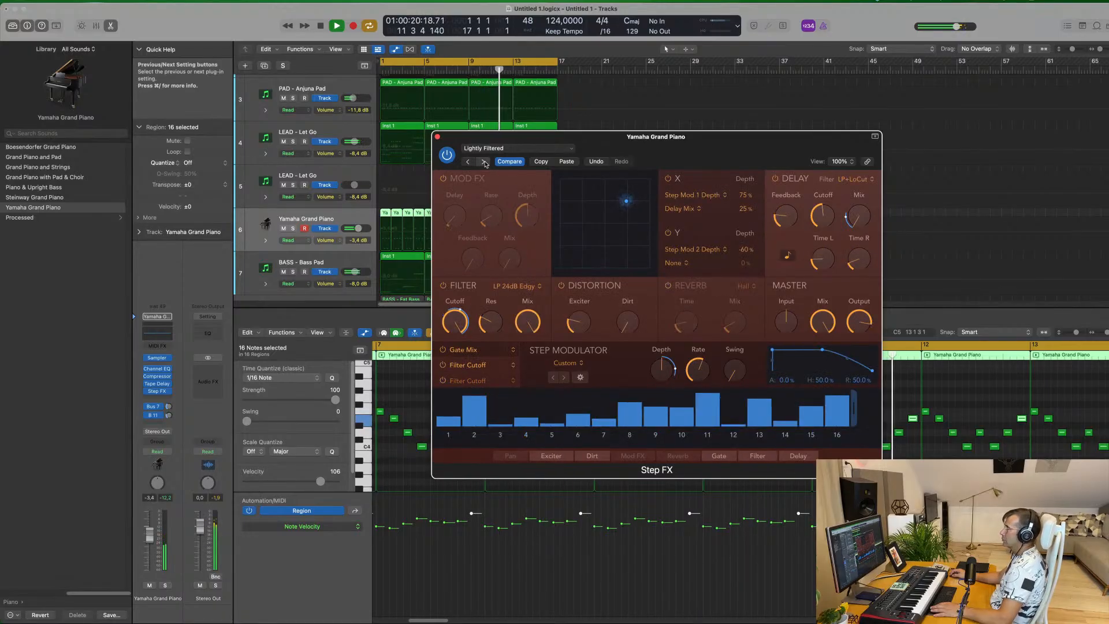
click(484, 162)
click(484, 162)
click(506, 162)
drag(630, 142, 758, 99)
click(567, 93)
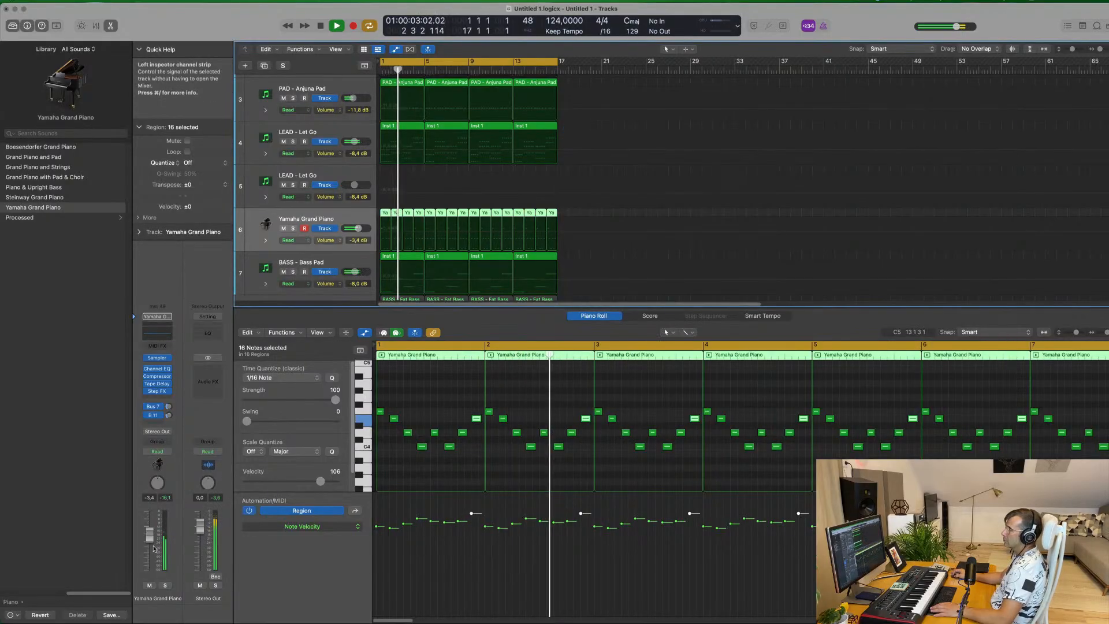
Lower the Yamaha Grand Piano track's volume to -6.2 dB and adjust its bus send level
drag(149, 536, 149, 542)
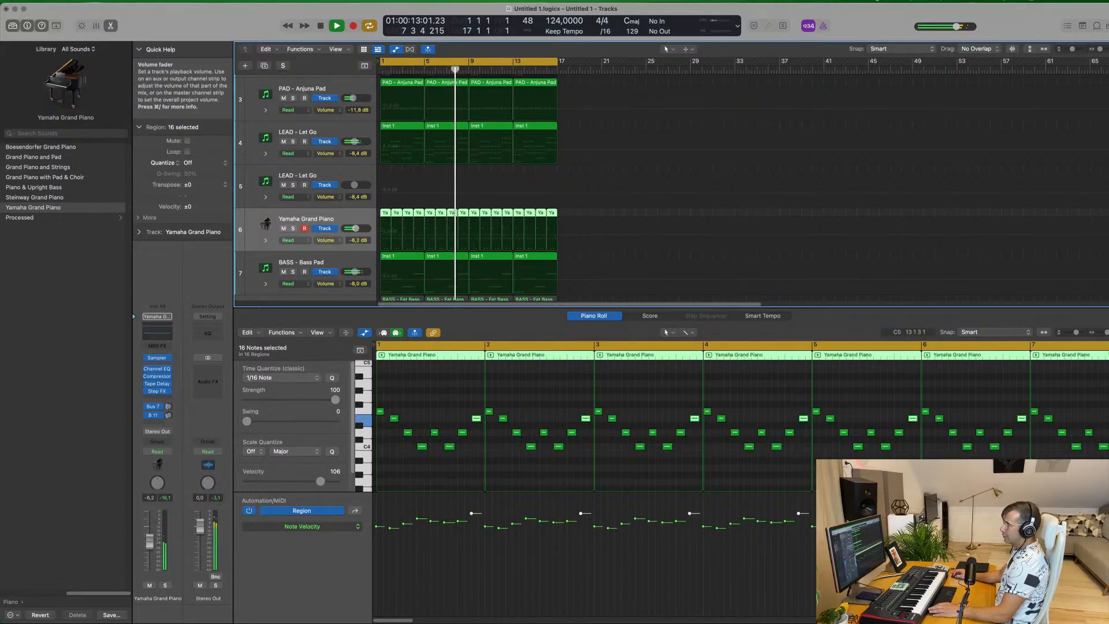
click(169, 408)
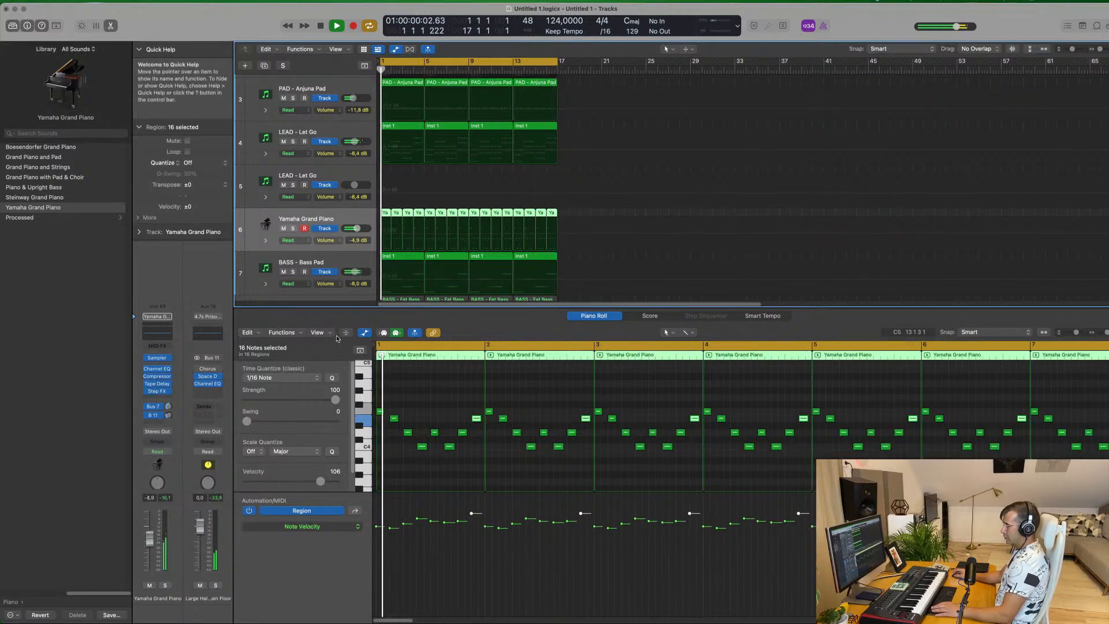
Toggle the mute of the track 4 LEAD - Let Go during playback to compare the mix with and without it
key(x)
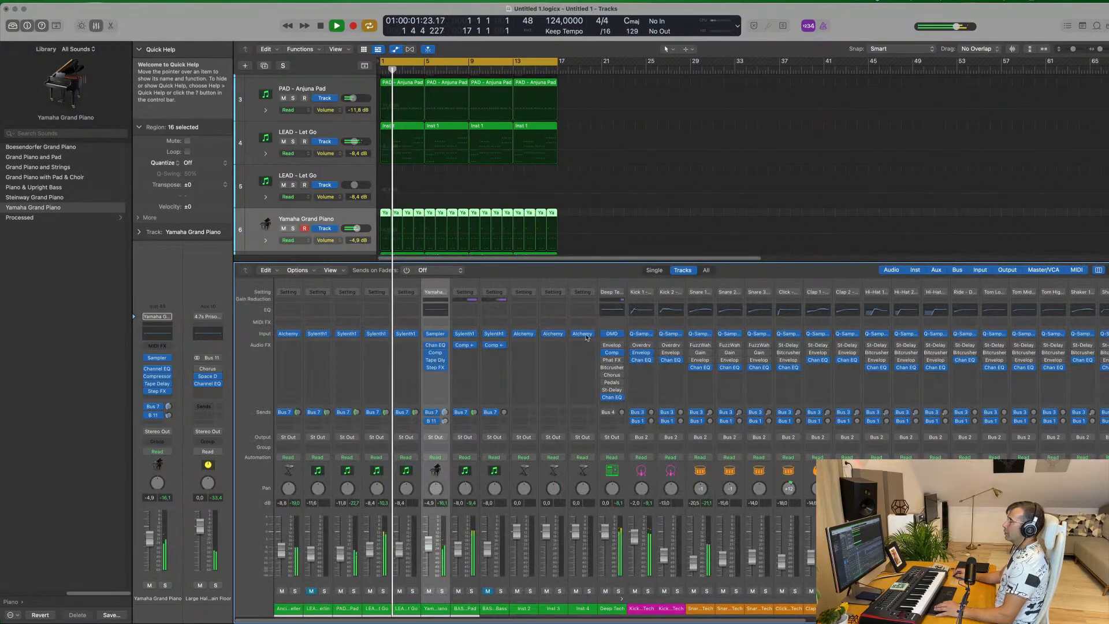
key(x)
key(Return)
click(283, 142)
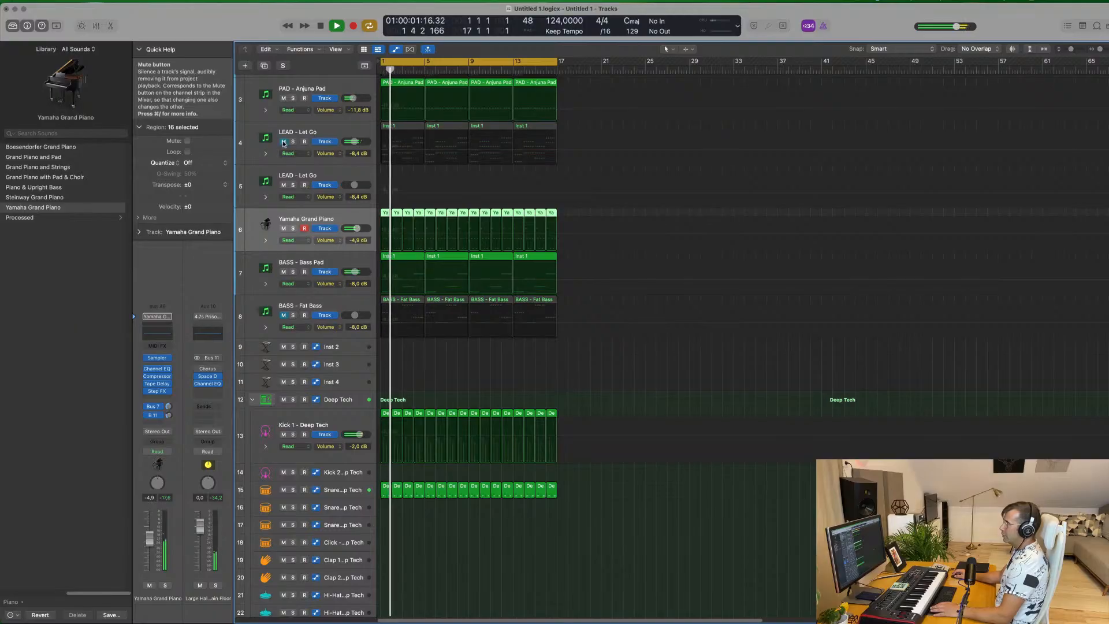
click(283, 142)
key(space)
Open the Sylenth1 instrument of the track 4 LEAD - Let Go, listen to it during playback, and close it
click(331, 129)
key(space)
click(157, 393)
key(space)
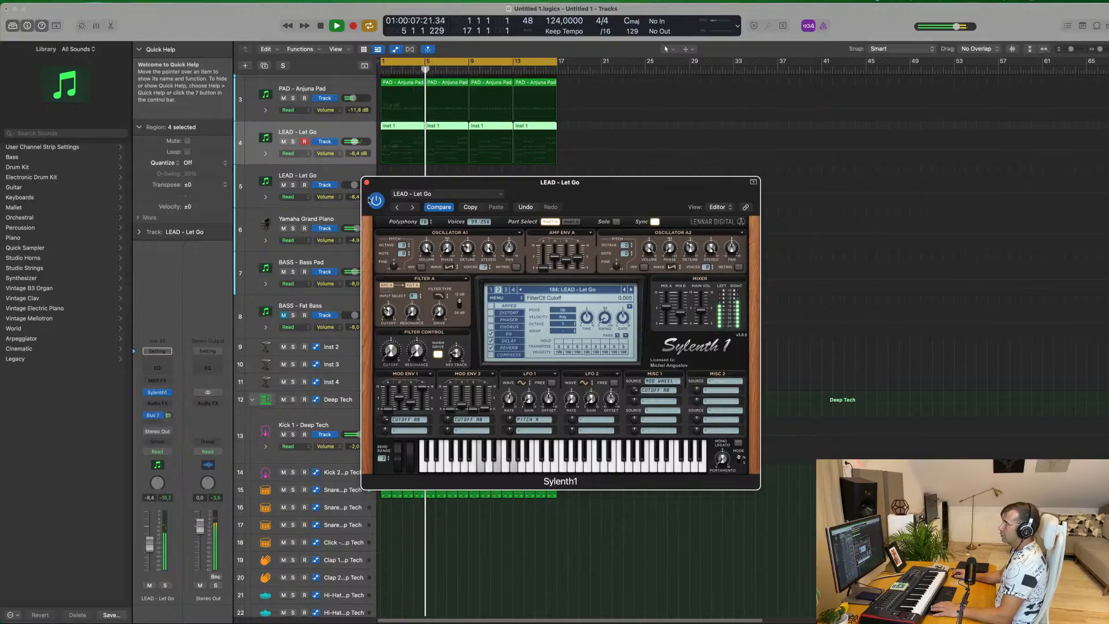
key(space)
key(space)
click(367, 183)
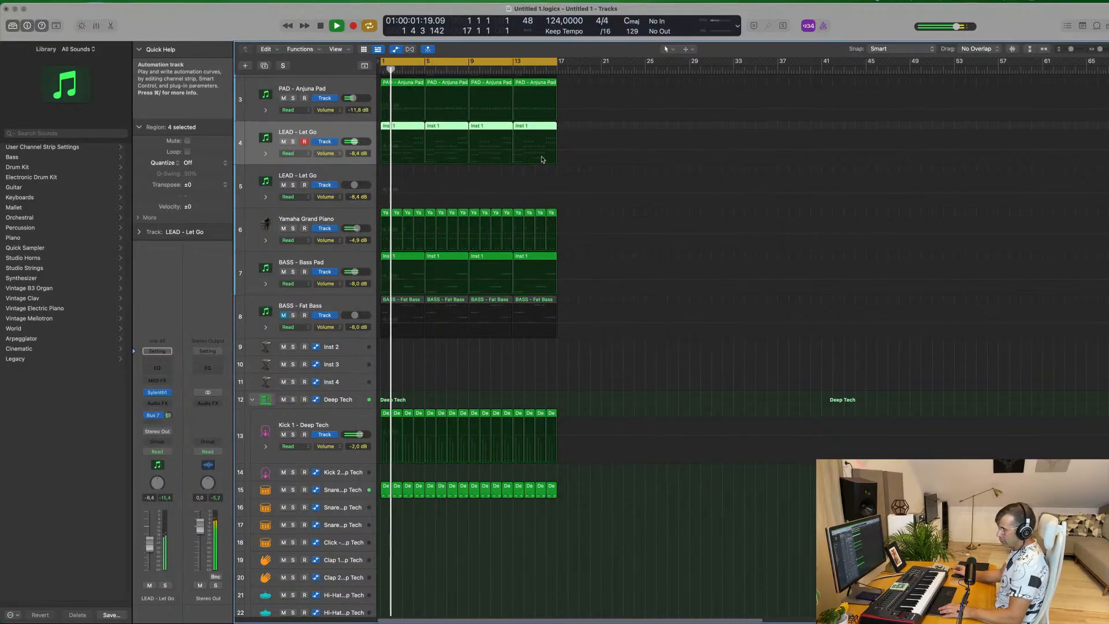
Repeat the 16-bar block of regions on all tracks until the arrangement reaches bar 65
key(super+r)
key(super+r)
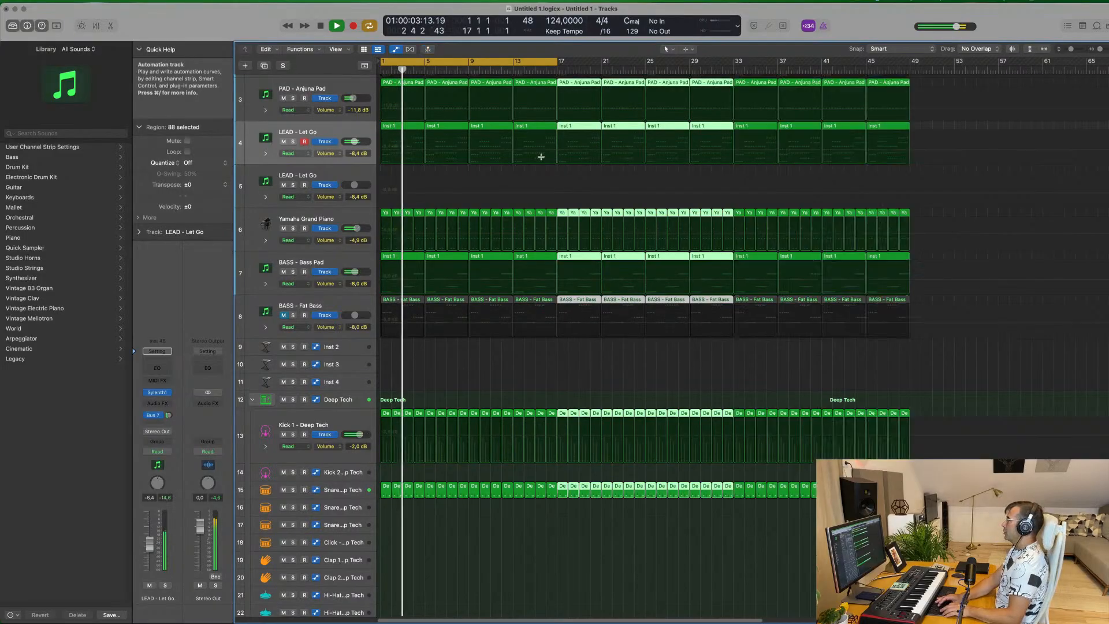
key(super+r)
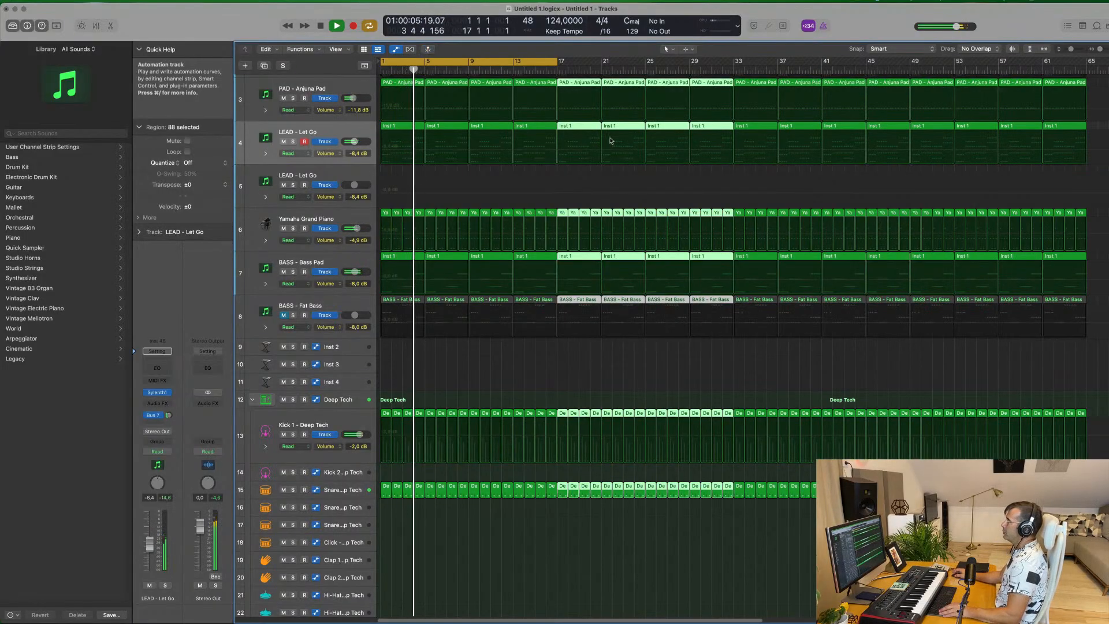
Show the global tracks and the secondary ruler above the arrangement
click(364, 65)
key(super+Left)
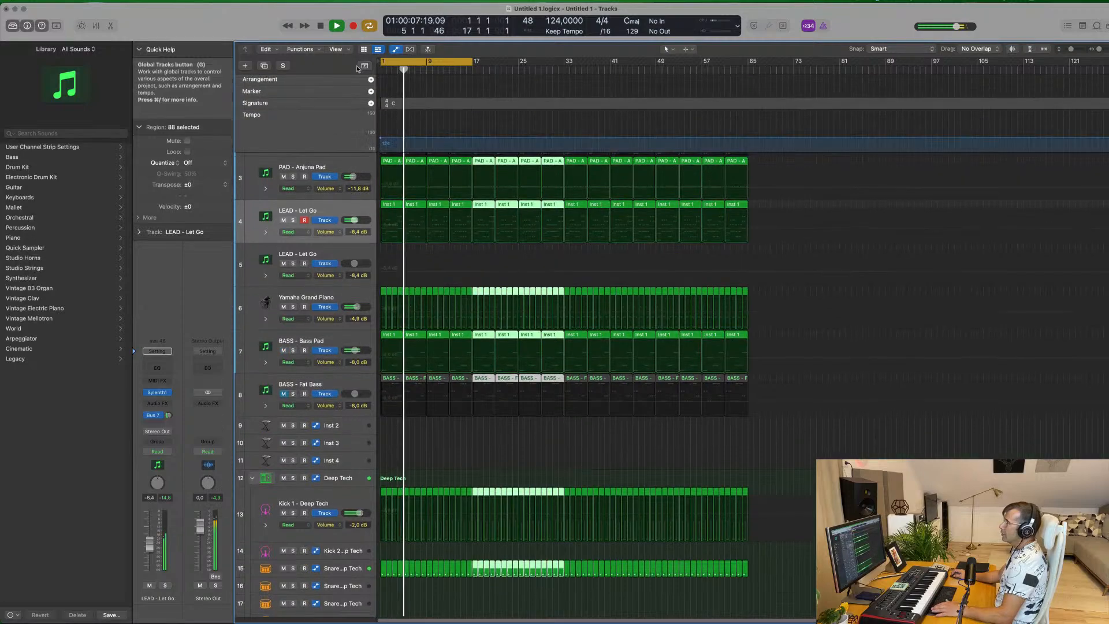
click(336, 49)
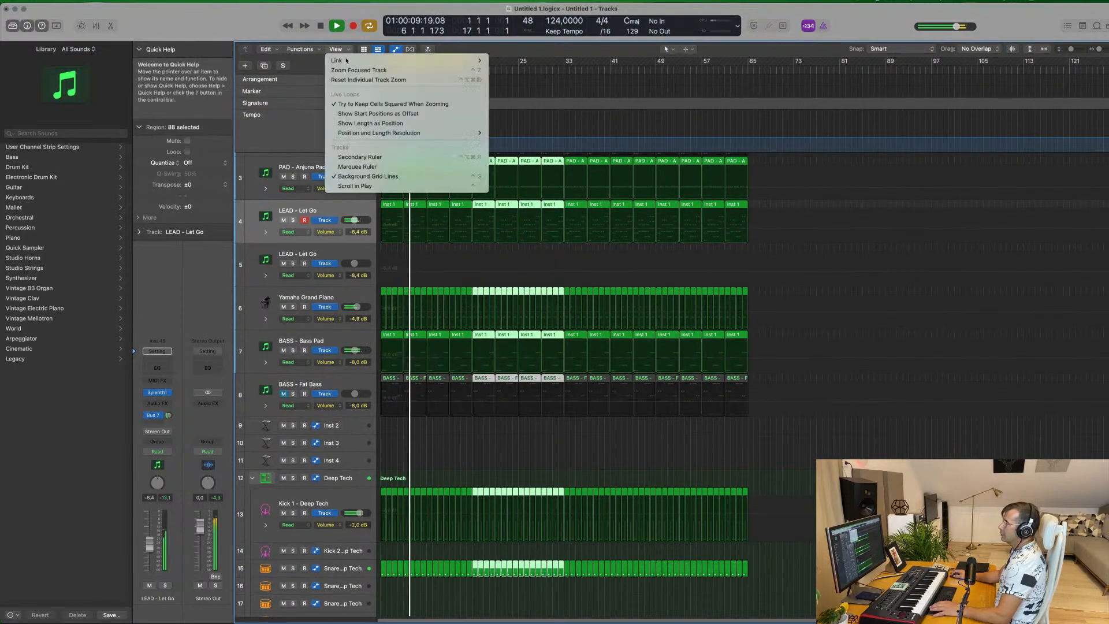
click(360, 158)
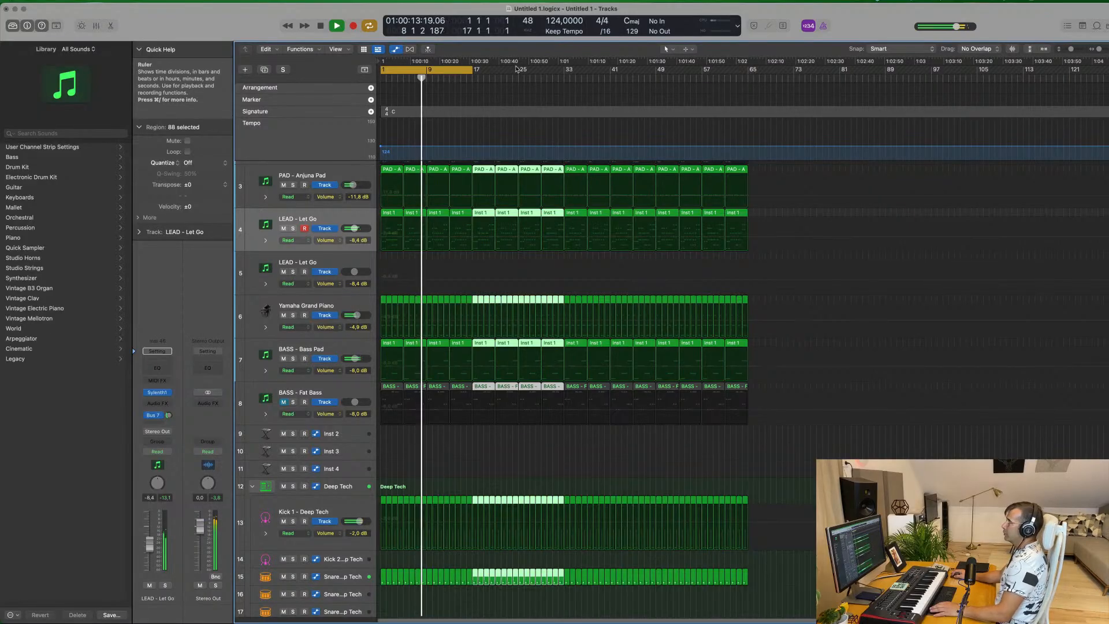
Extend the cycle range to bar 65, repeat the whole 64-bar arrangement after it, and hide the global tracks
drag(474, 73, 746, 92)
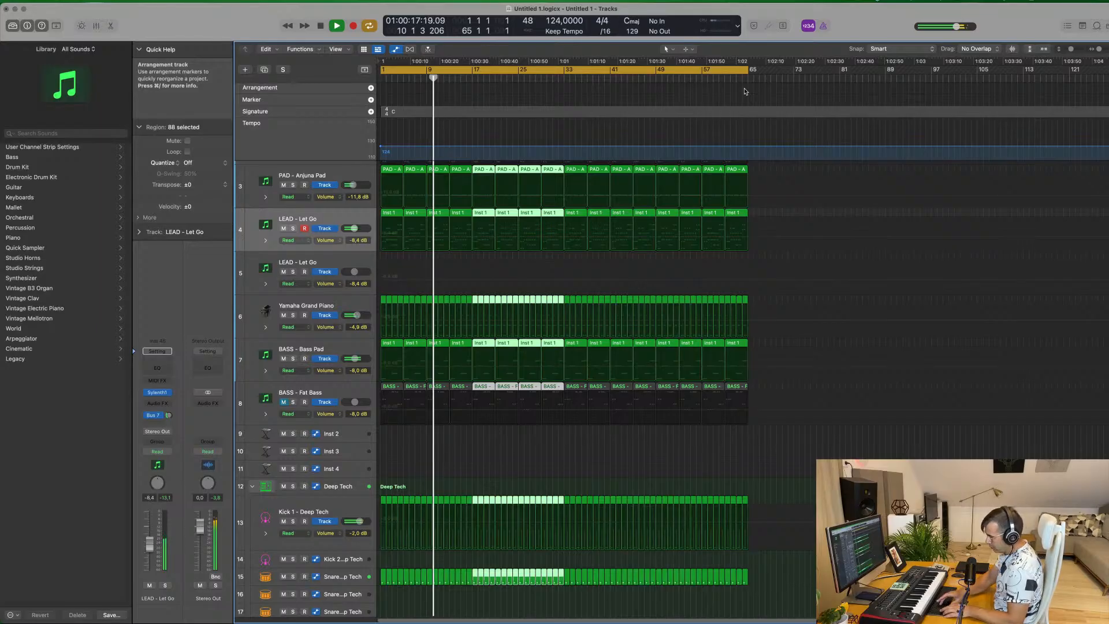
key(super+r)
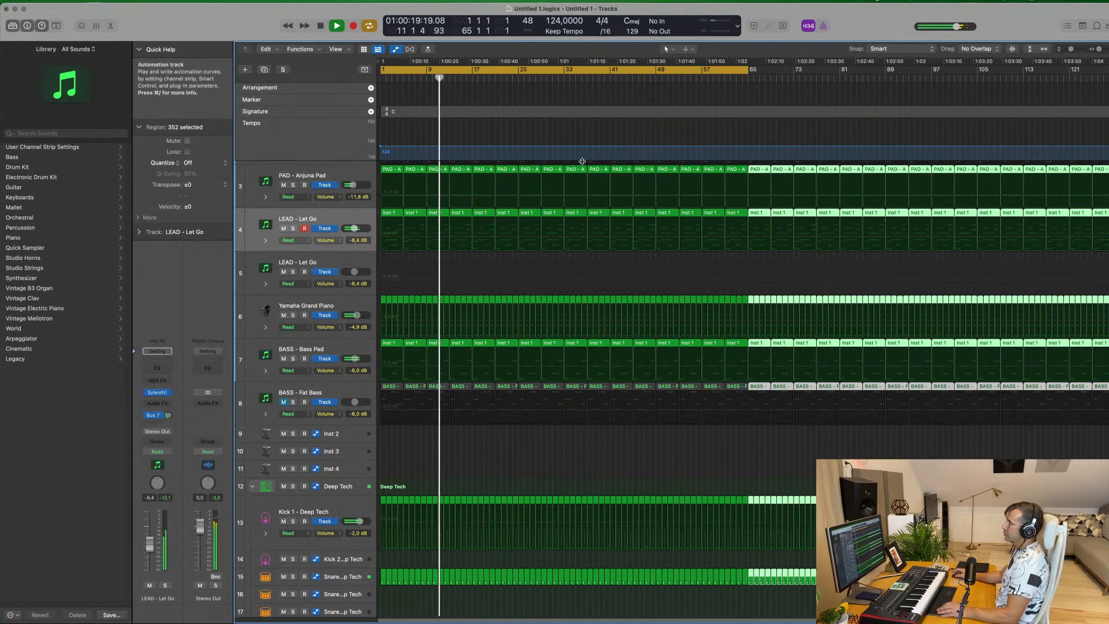
click(364, 70)
scroll(493, 212, up, 3)
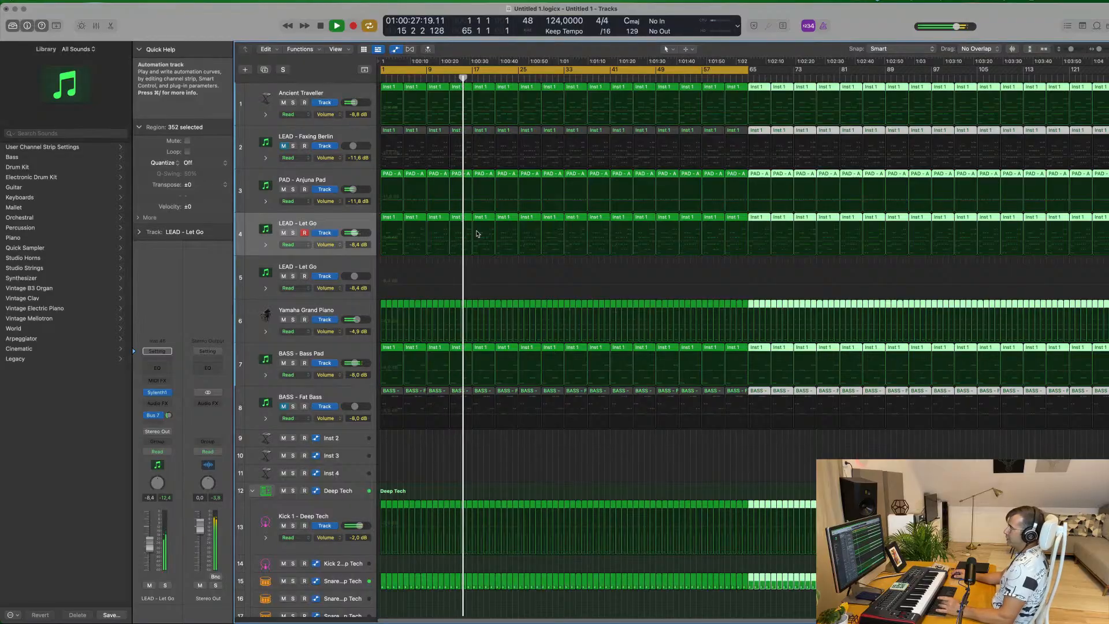
click(500, 266)
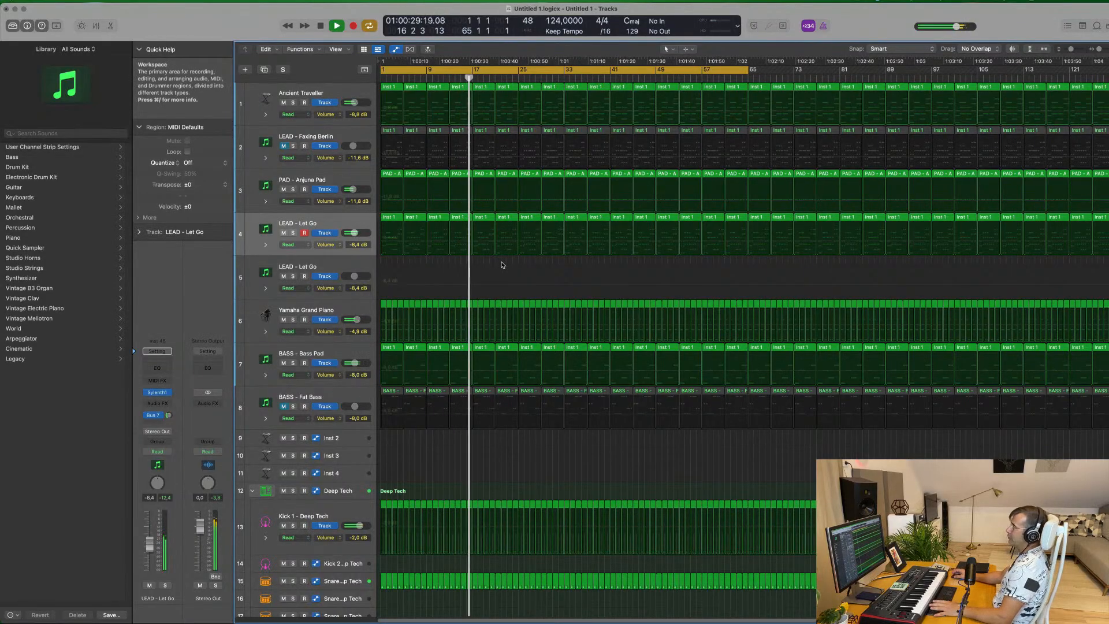
Play from the start and solo the track 4 LEAD - Let Go, Ancient Traveller and Yamaha Grand Piano in turn to hear each part
key(Return)
click(293, 233)
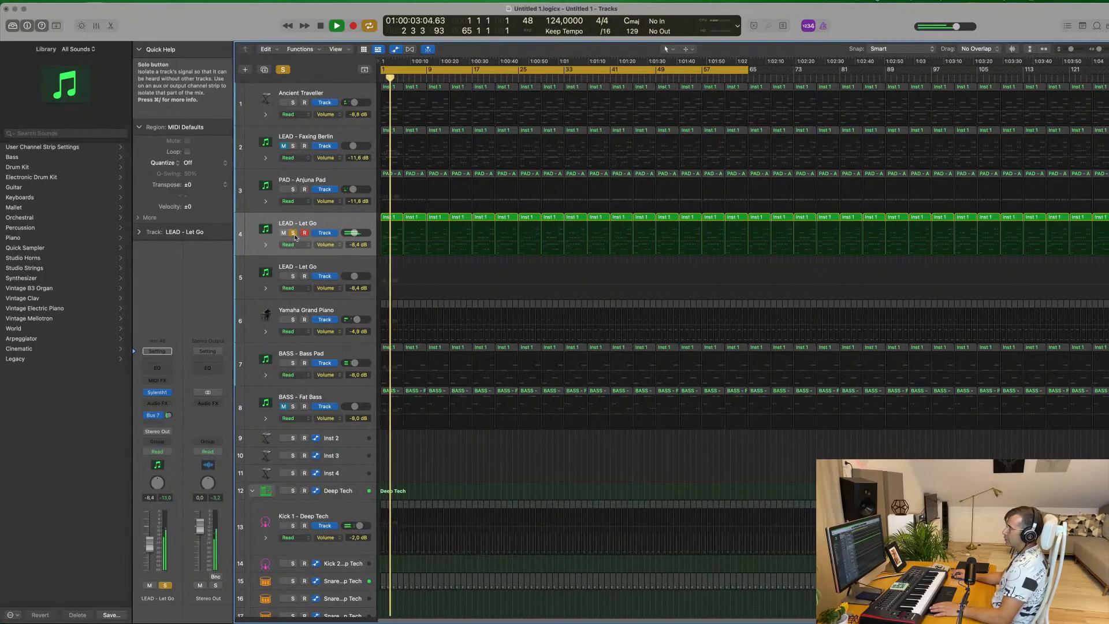
click(293, 232)
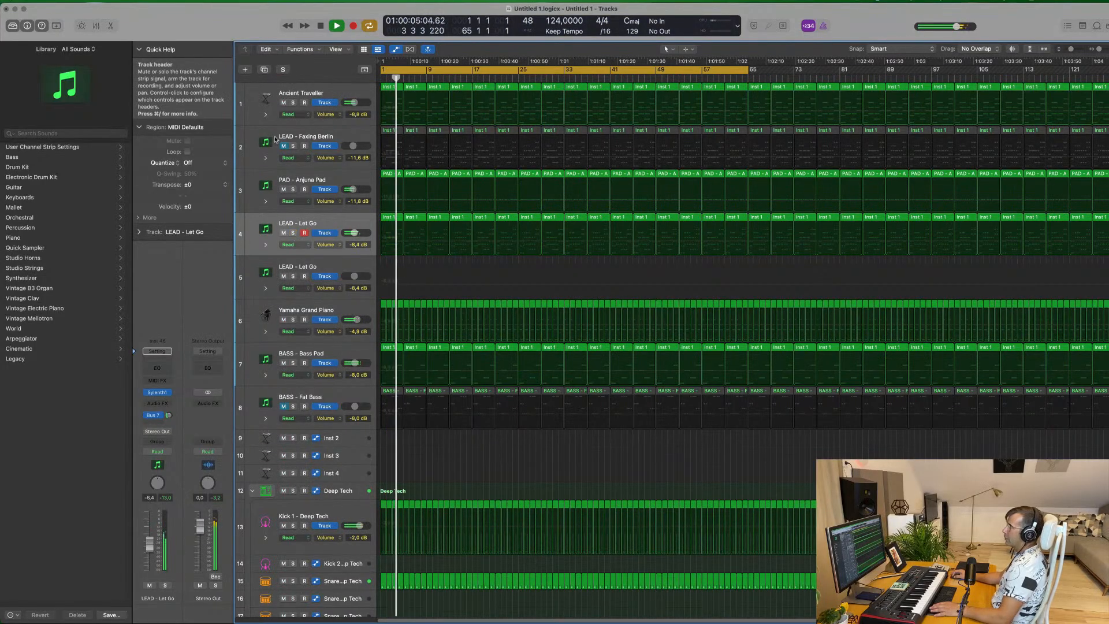
click(294, 103)
click(293, 103)
key(space)
key(space)
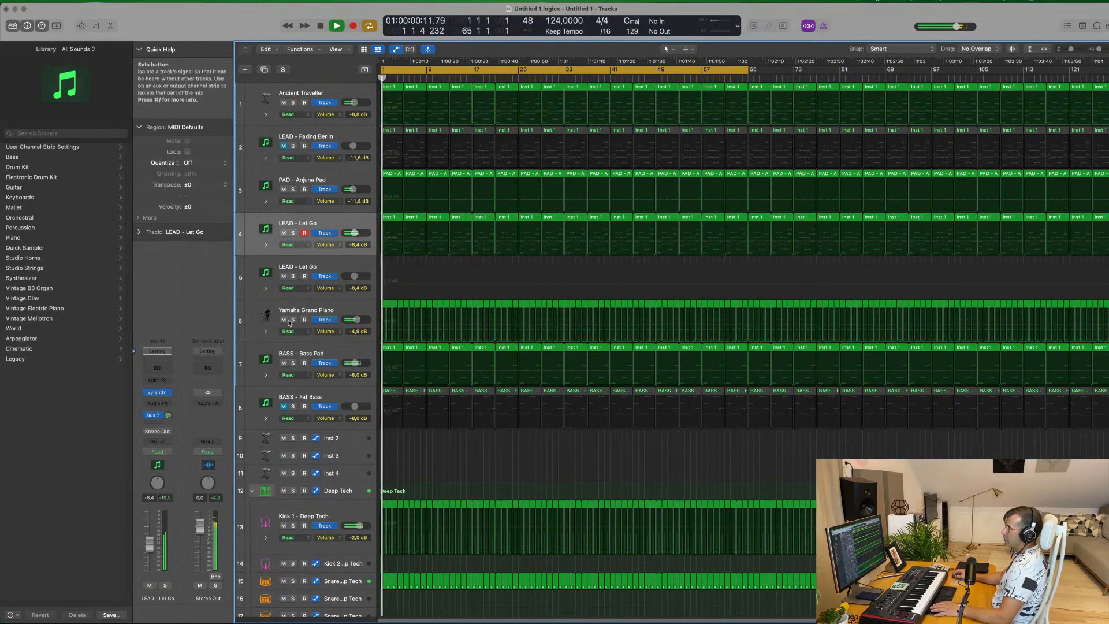
click(293, 320)
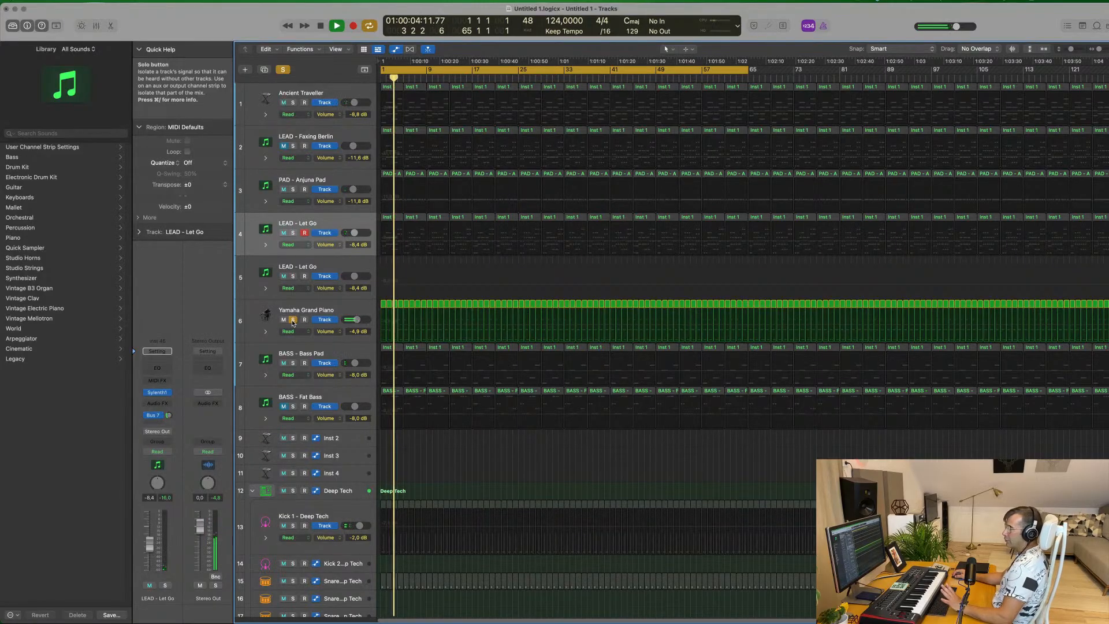
click(292, 319)
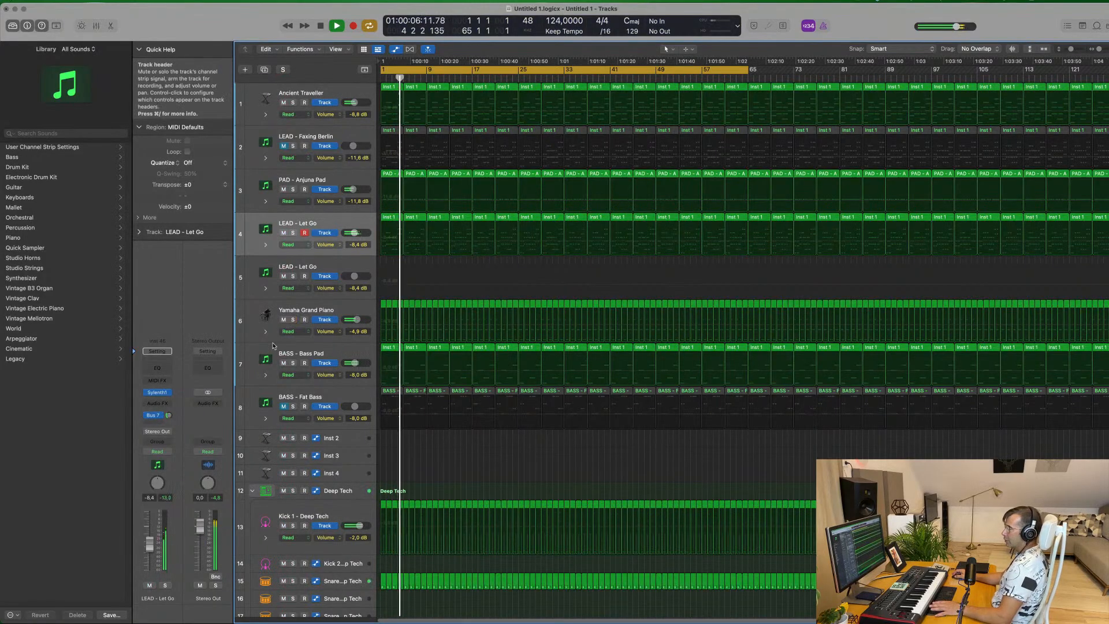
Duplicate the BASS - Bass Pad track and copy its first four-bar region onto the new track
click(339, 368)
key(space)
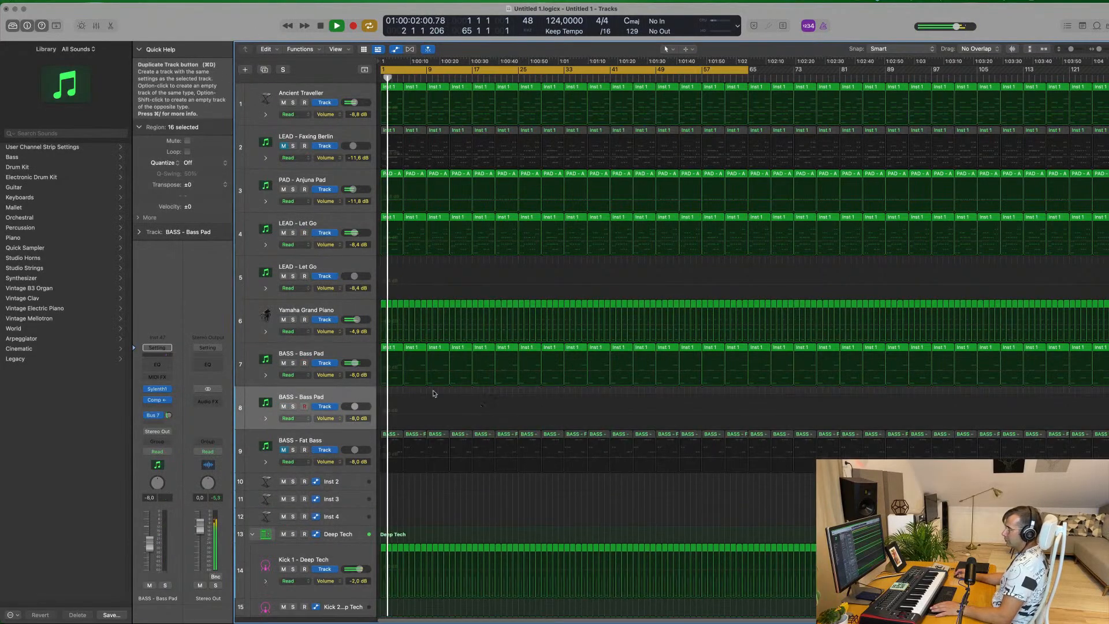
click(393, 349)
drag(393, 349, 392, 395)
key(space)
click(417, 350)
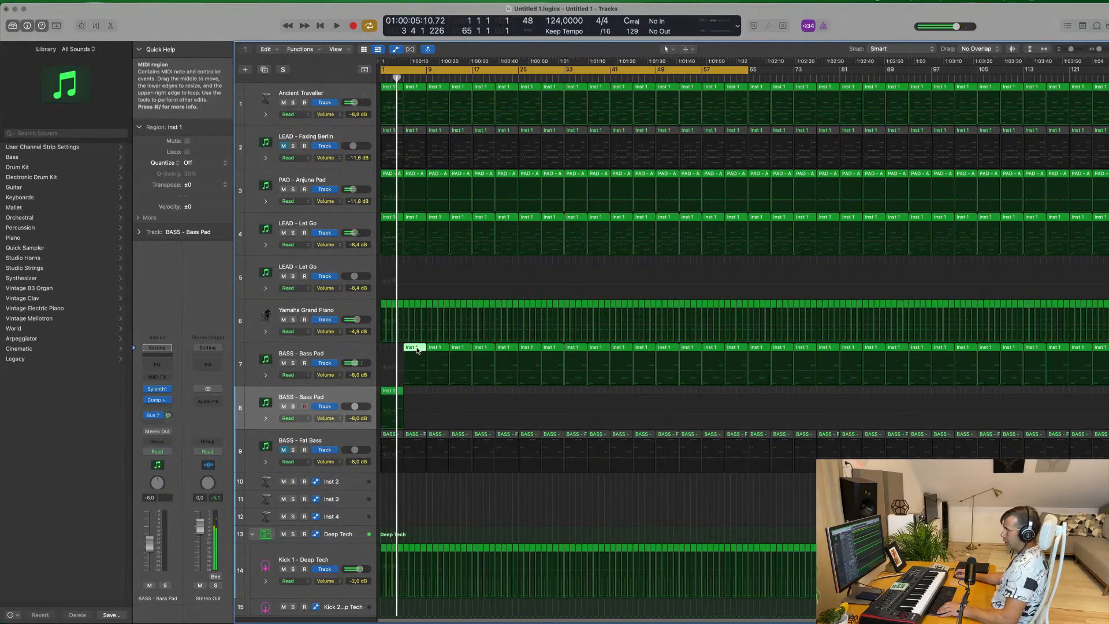
drag(392, 352, 387, 352)
drag(388, 392, 390, 394)
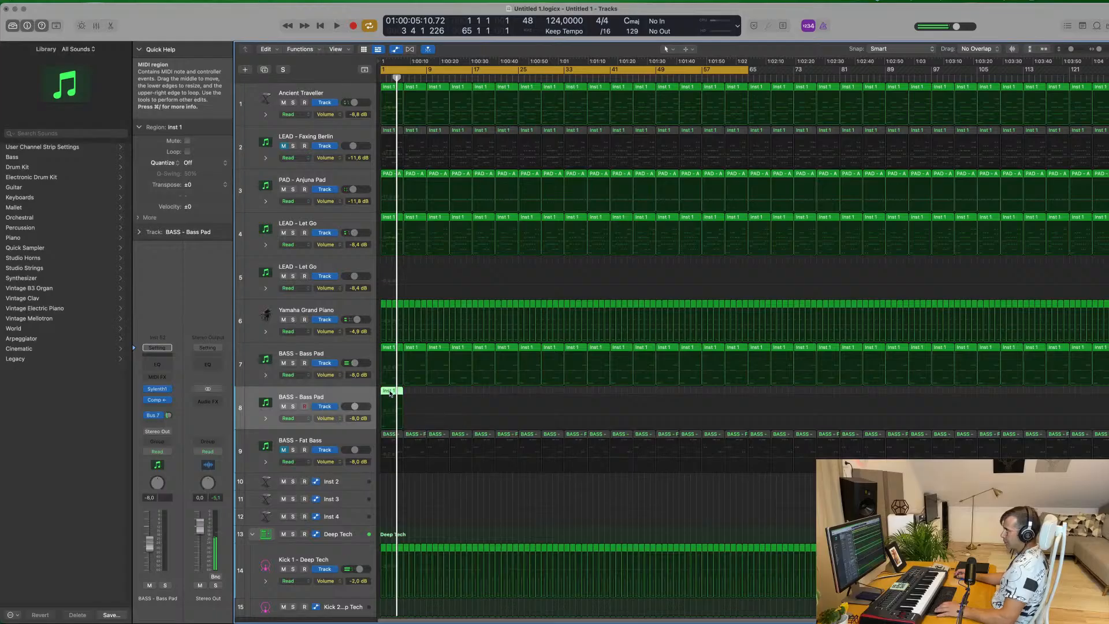
Edit the new Bass Pad region alongside the Fat Bass region, splitting the held C2 and F2 into five short notes each in bars 1 and 2
click(393, 490)
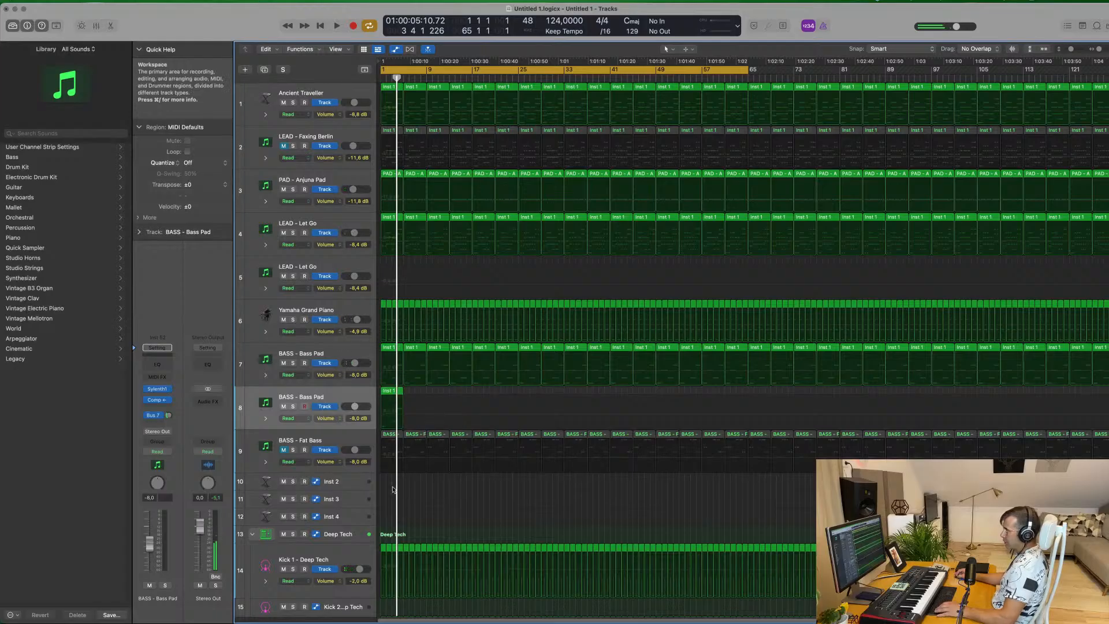
shift+click(389, 392)
double_click(390, 392)
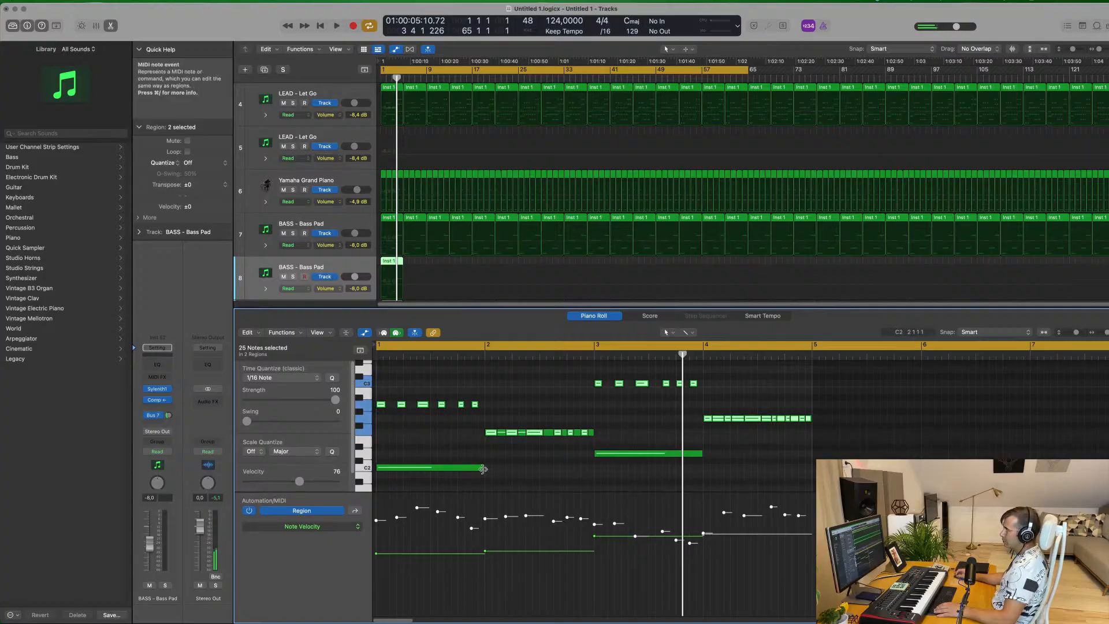
mouse_move(483, 469)
mouse_down()
mouse_move(379, 469)
mouse_move(476, 468)
mouse_up()
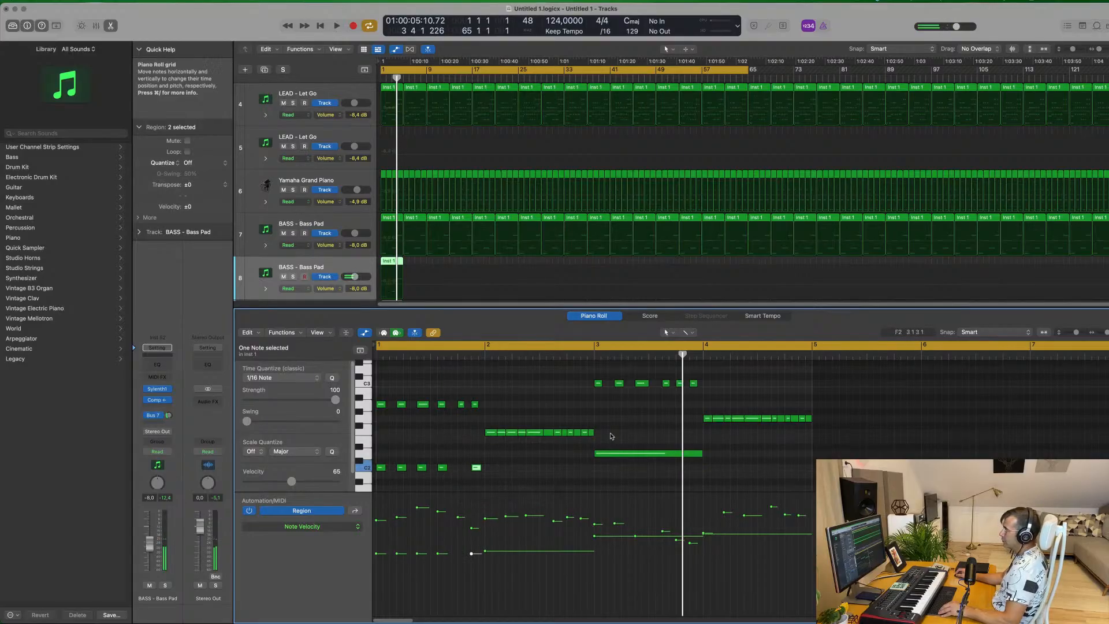
mouse_move(594, 433)
mouse_down()
mouse_move(487, 438)
mouse_move(587, 433)
mouse_up()
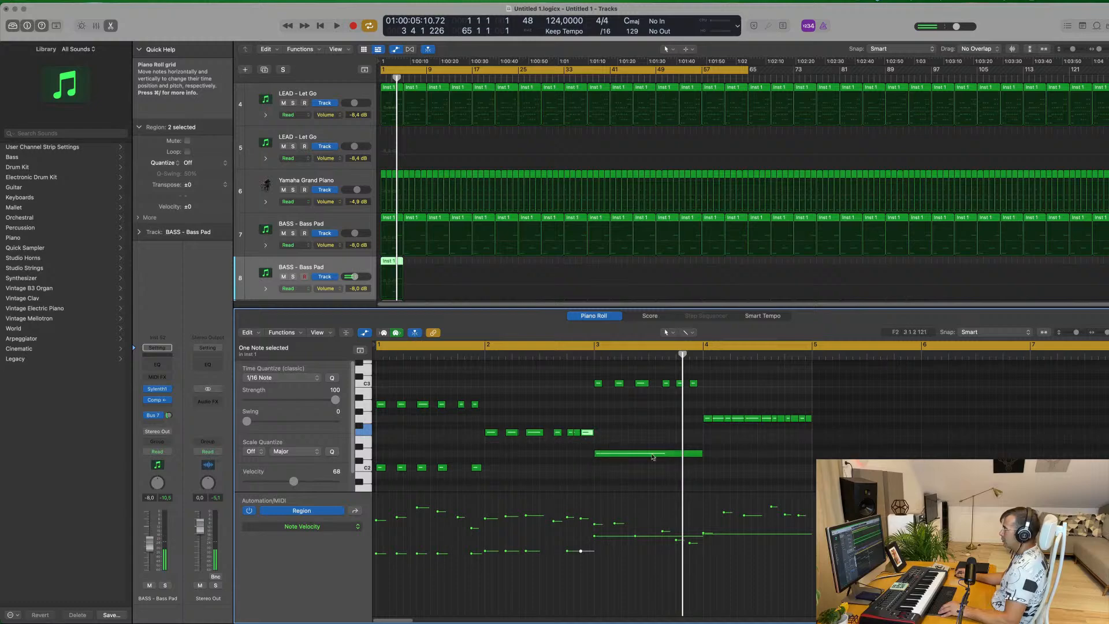
Shorten the held D2 note in bar 3 and copy it into six short notes matching the Fat Bass rhythm
drag(701, 454, 608, 459)
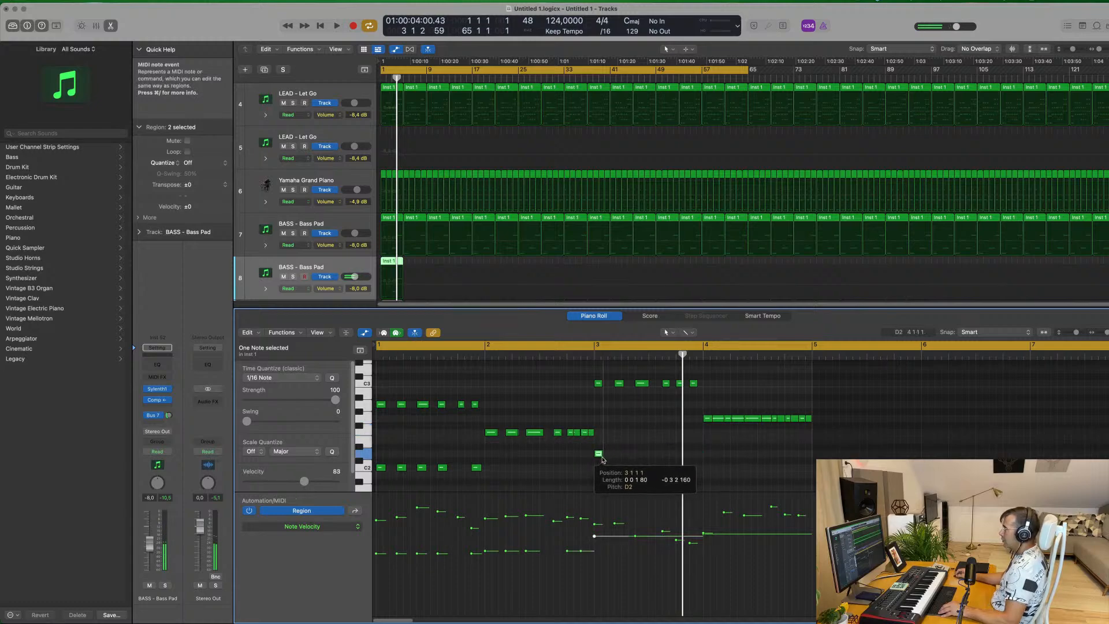
drag(600, 455, 670, 457)
click(671, 455)
key(super+z)
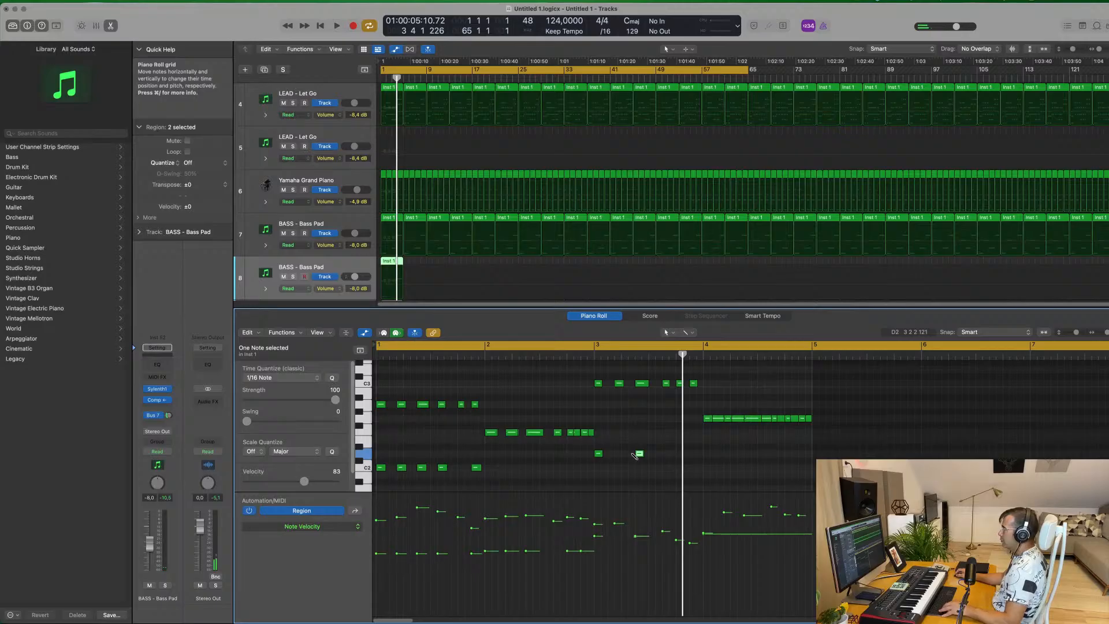
drag(620, 456, 697, 457)
Shorten the held G2 note in bar 4 and copy it into four short notes on the Fat Bass rhythm
click(719, 420)
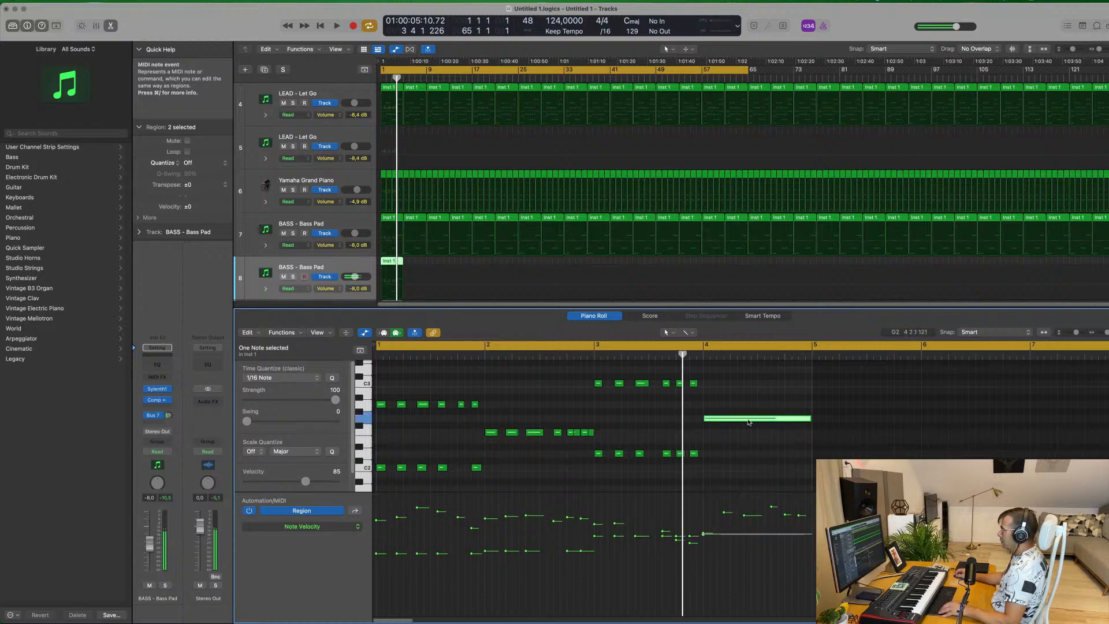
drag(810, 418, 712, 434)
key(super+z)
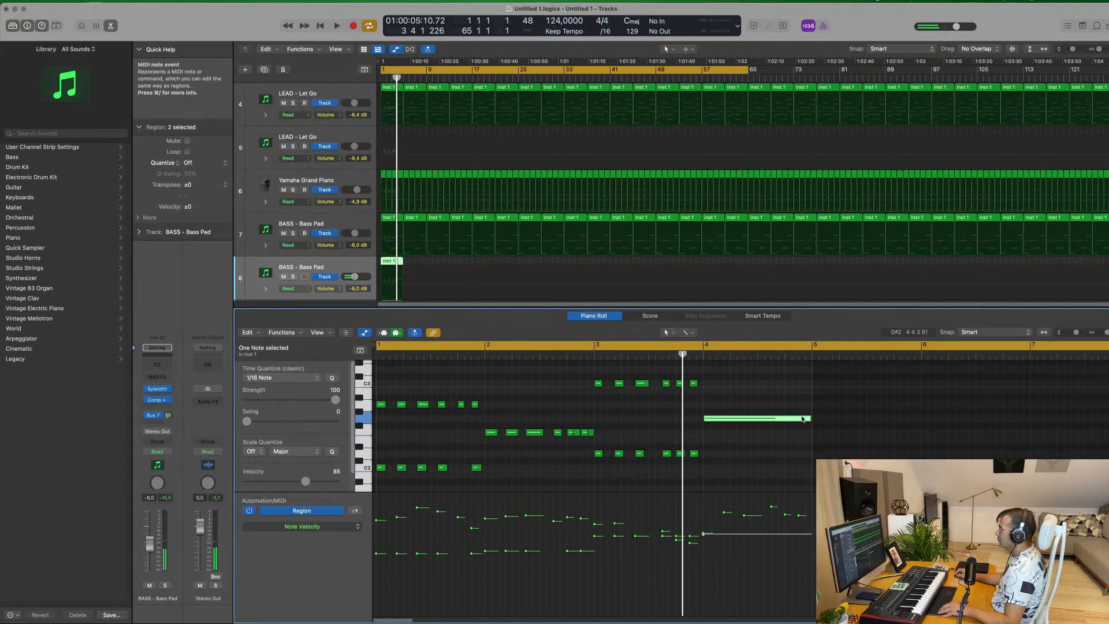
mouse_move(810, 419)
mouse_down()
mouse_move(707, 420)
mouse_move(800, 428)
mouse_up()
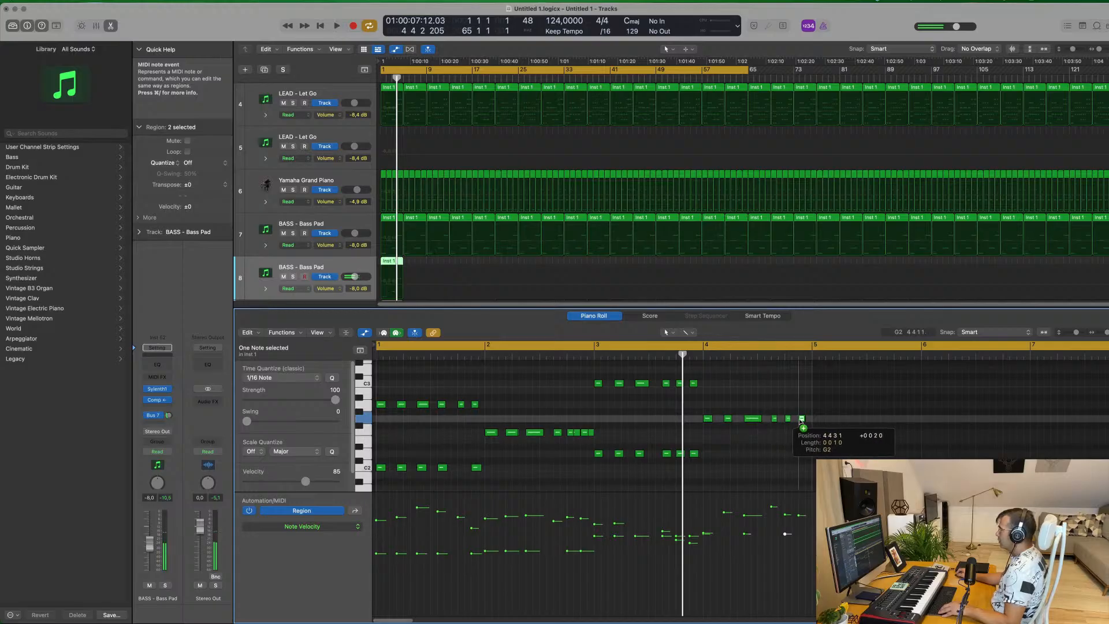
Mute the original BASS - Bass Pad track and solo its duplicate to listen to the rhythmic bass line
click(340, 268)
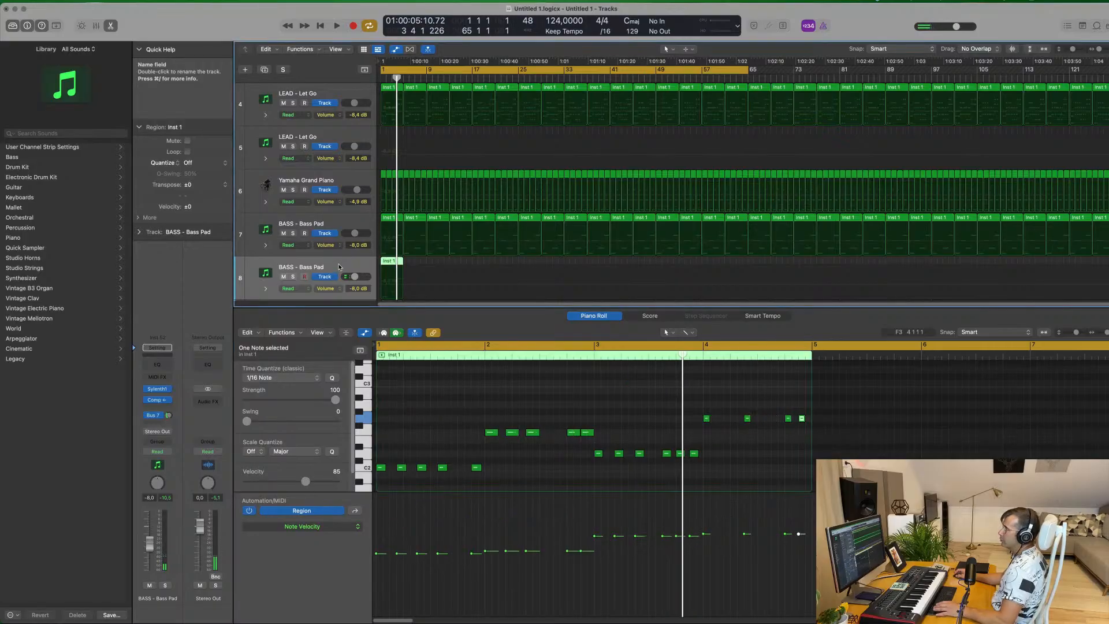
scroll(321, 208, down, 5)
scroll(319, 198, up, 3)
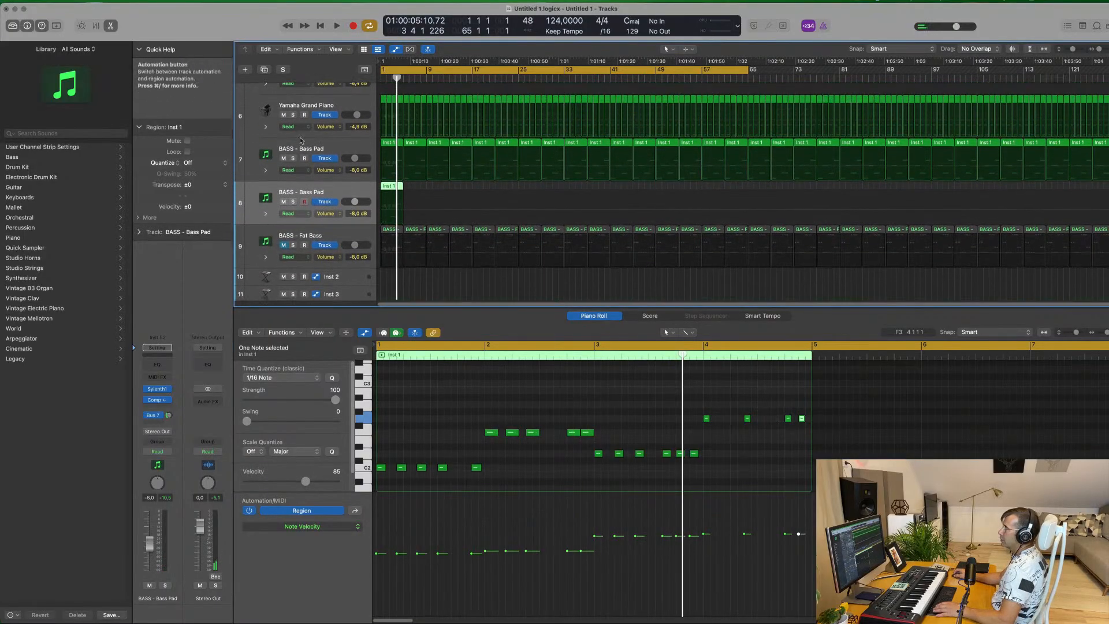
key(space)
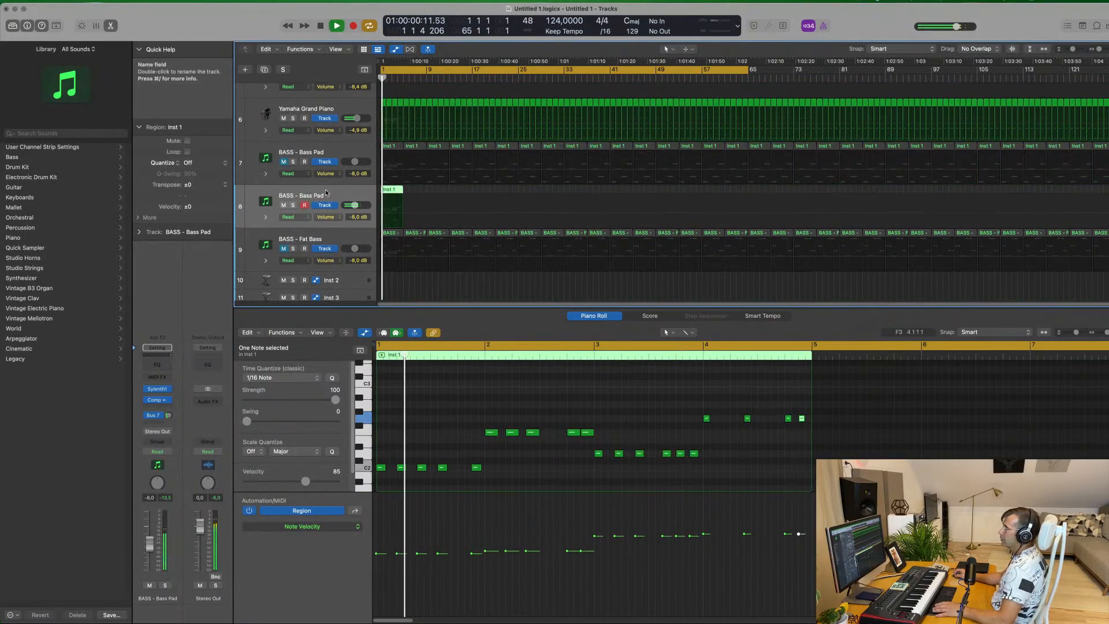
click(293, 205)
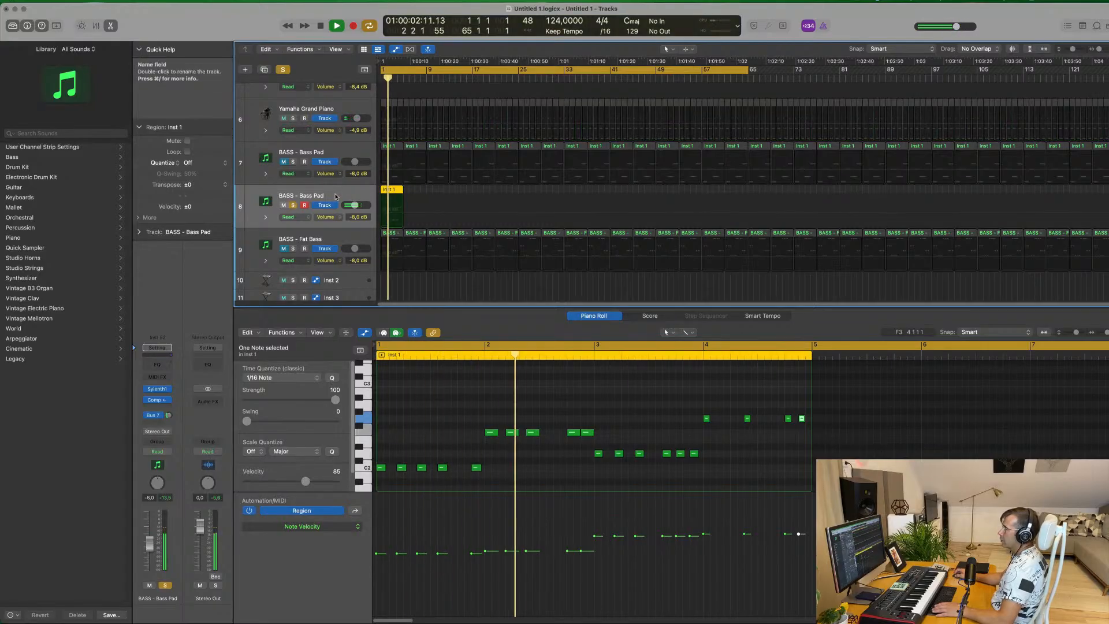
key(space)
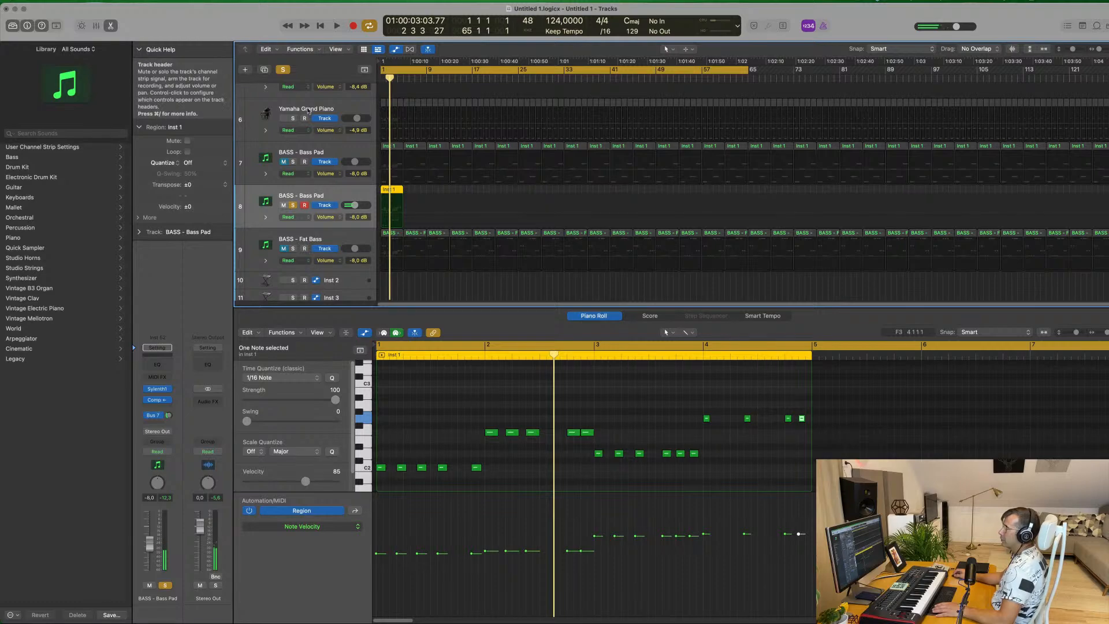
Duplicate the BASS - Fat Bass track, place the duplicate above the soloed Bass Pad copy, and move the Inst 1 region onto it
click(309, 232)
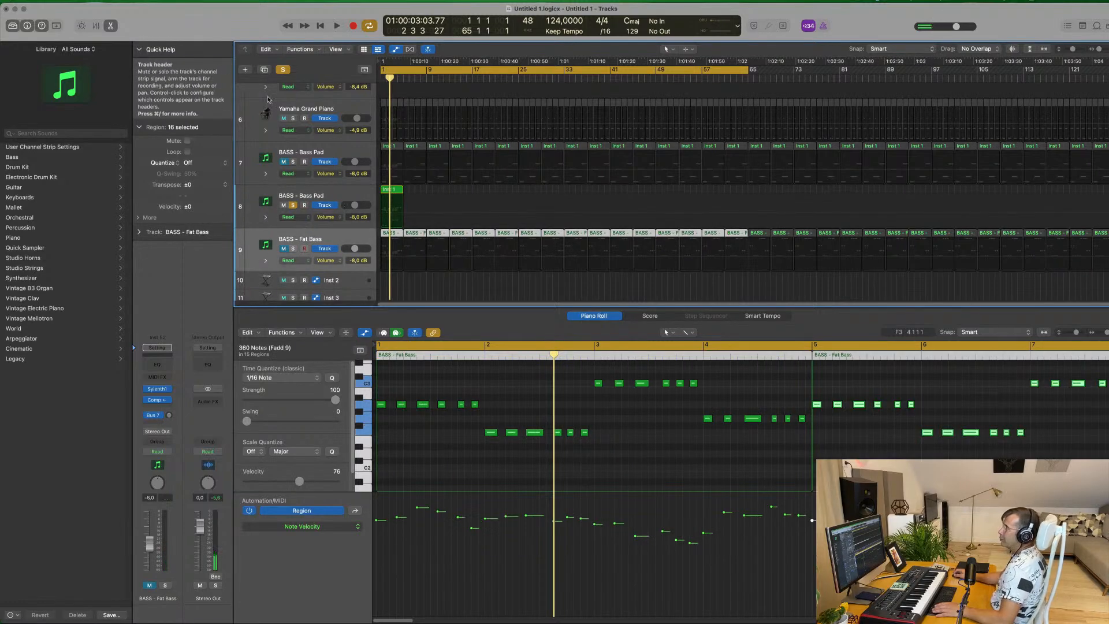
key(super+d)
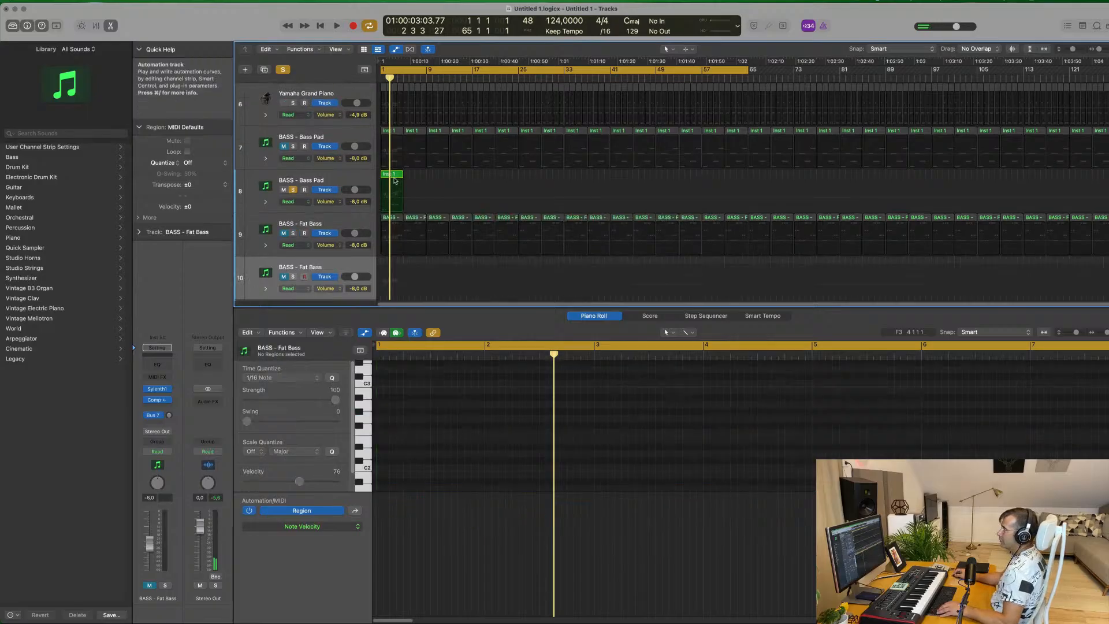
drag(355, 267, 366, 180)
drag(397, 224, 391, 191)
key(space)
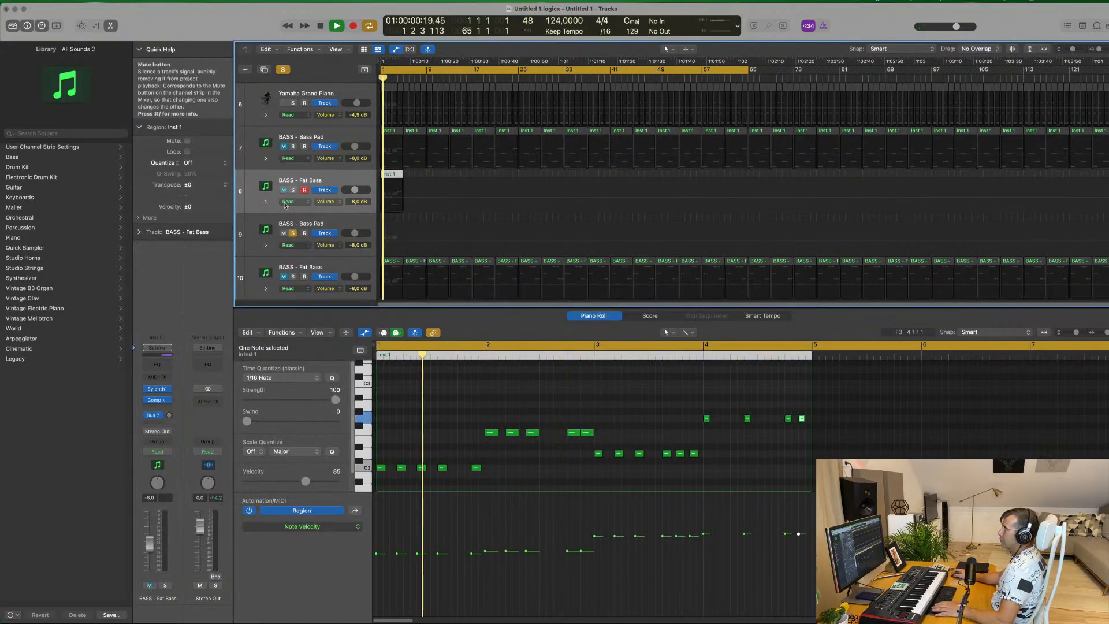
Listen to the Inst 1 bass line on the duplicated Fat Bass track, both in the full mix and soloed
click(282, 72)
key(space)
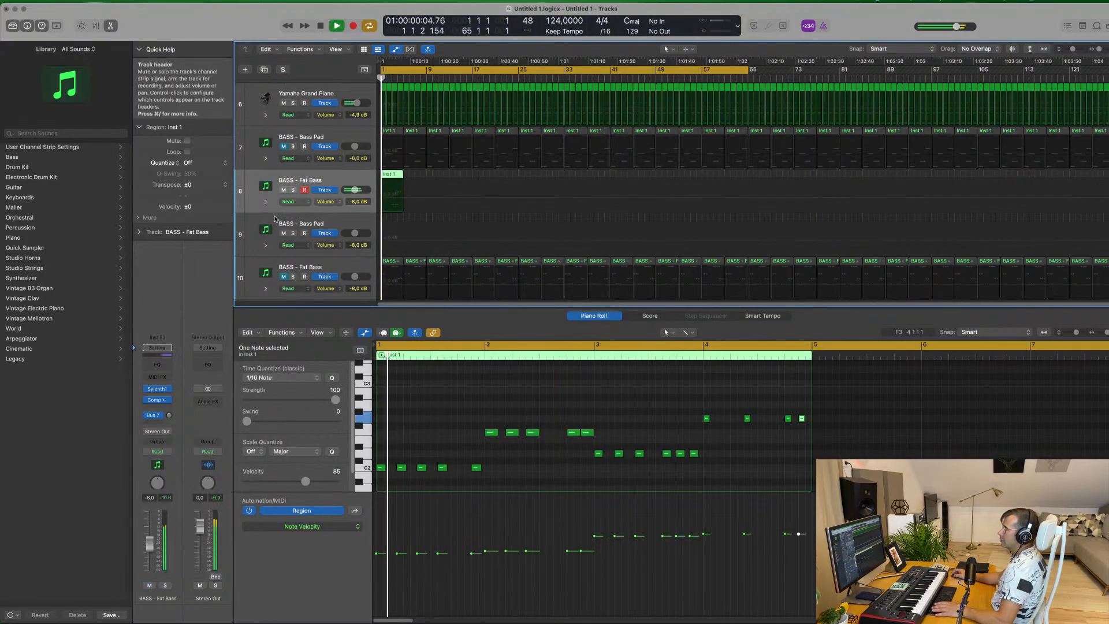
click(293, 191)
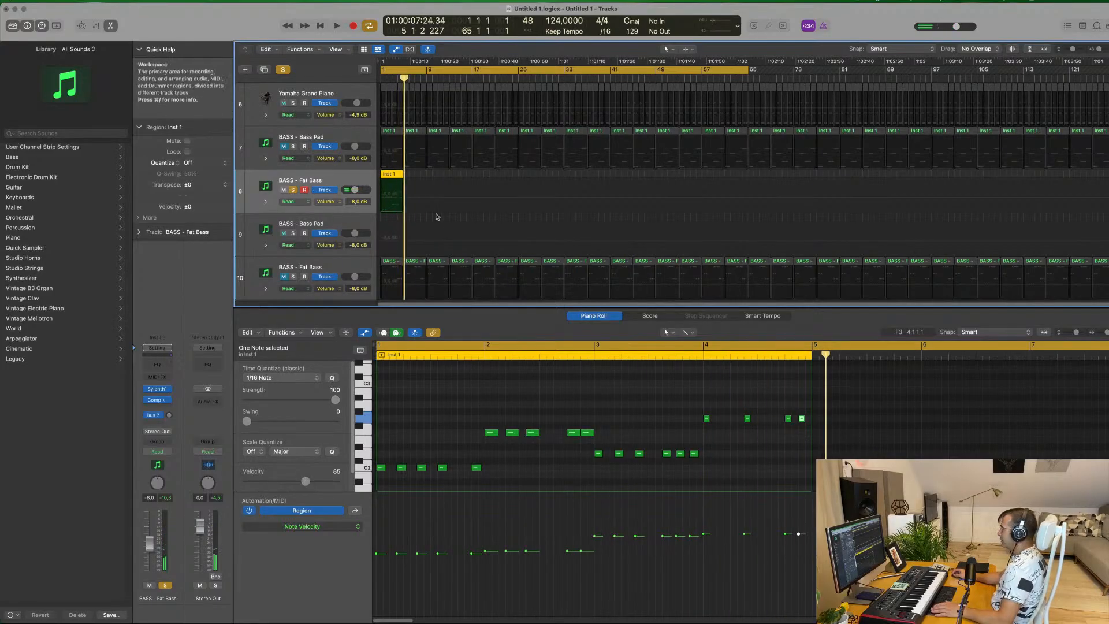
key(space)
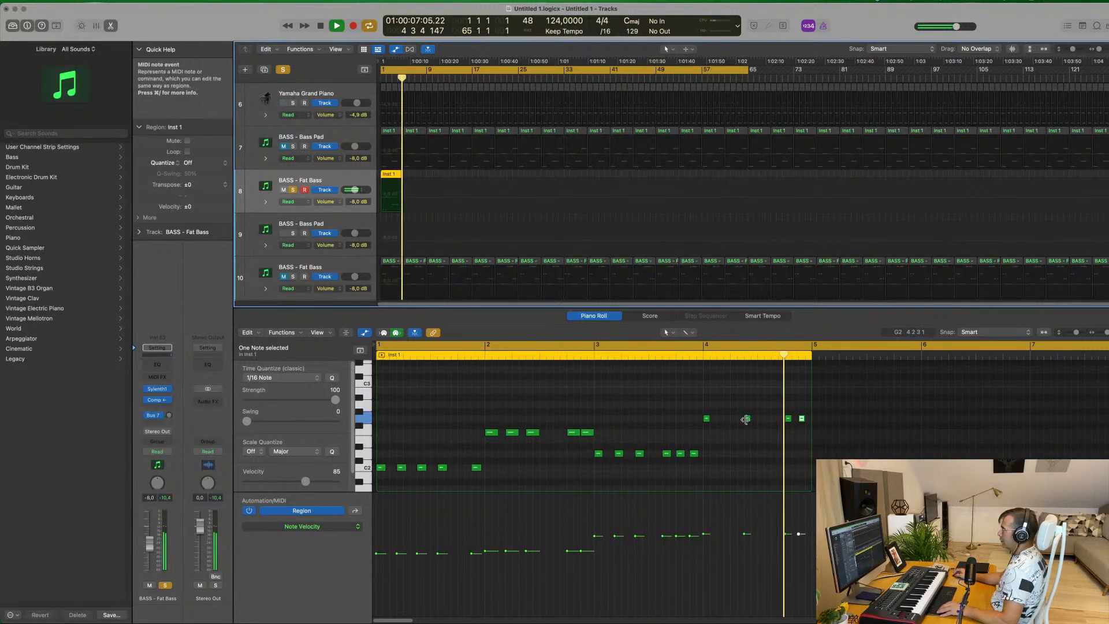
Move the second G2 note in bar 4 slightly earlier and copy a G2 note just ahead of the bar's last two
drag(748, 422, 732, 422)
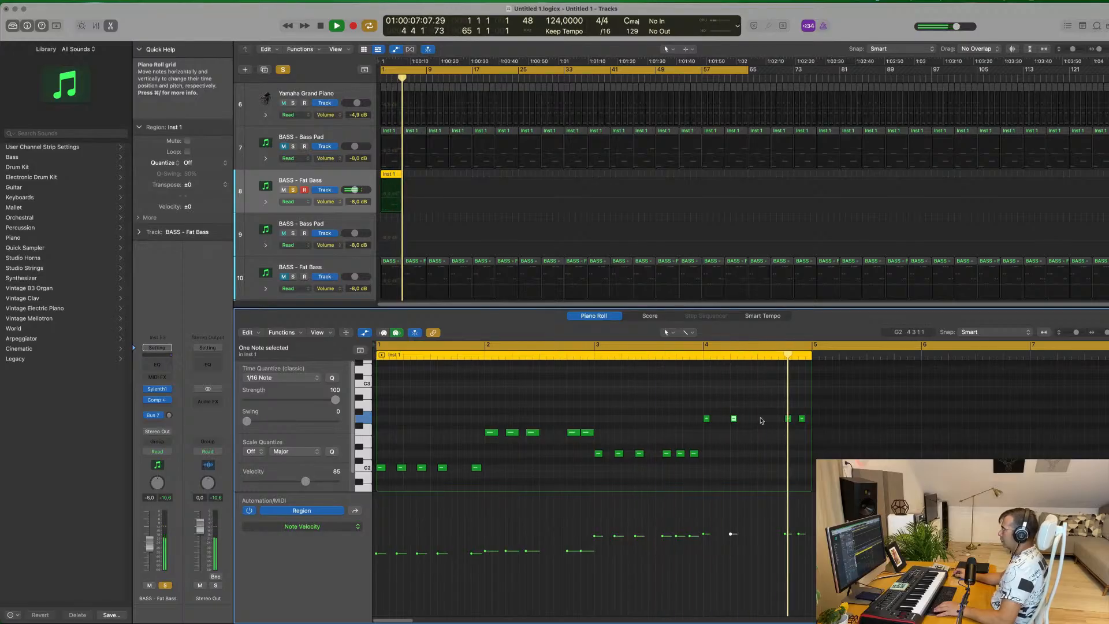
click(788, 418)
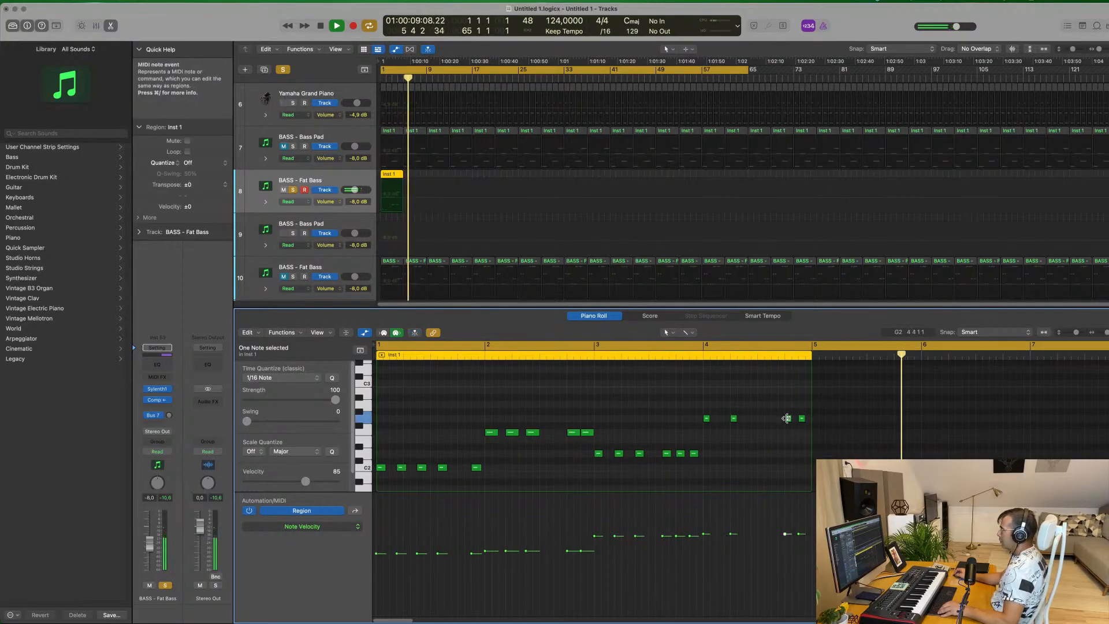
drag(786, 421, 775, 421)
key(Return)
click(467, 403)
key(Return)
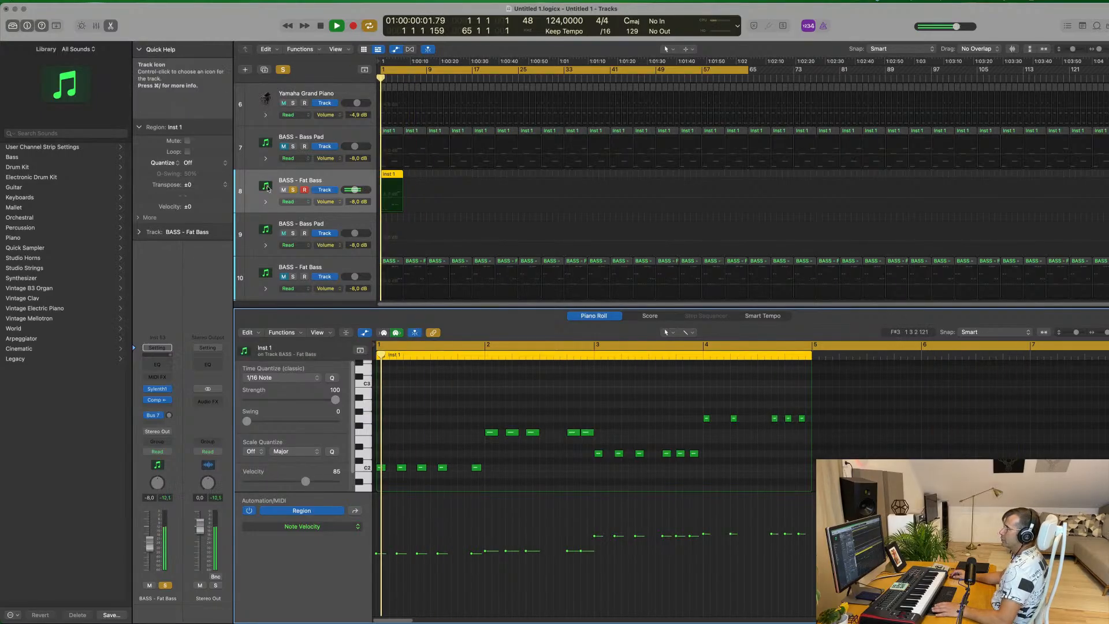
Unsolo the duplicated Fat Bass track and rework bar 4 against the mix, lengthening its opening G2 notes and adding copies between them
click(293, 190)
key(Return)
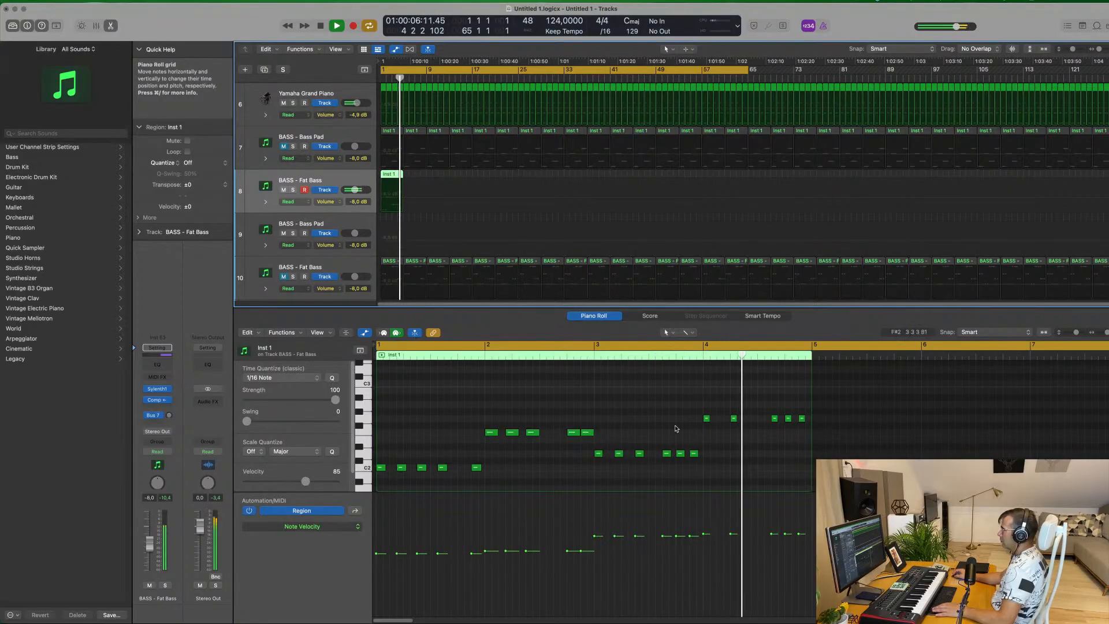
mouse_move(735, 422)
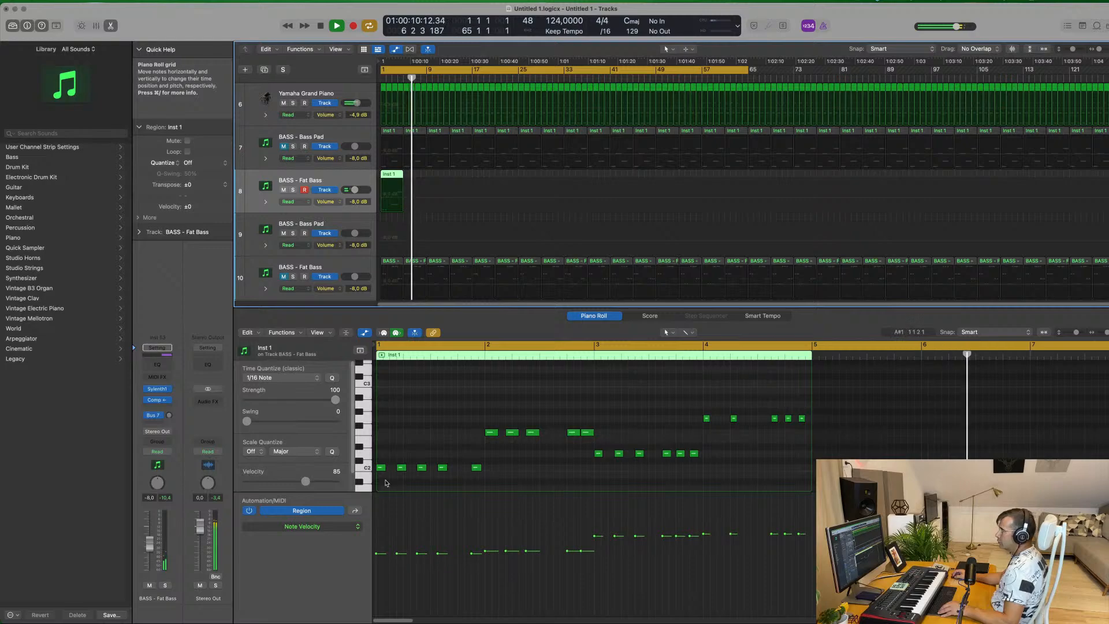
drag(734, 419, 751, 422)
click(713, 404)
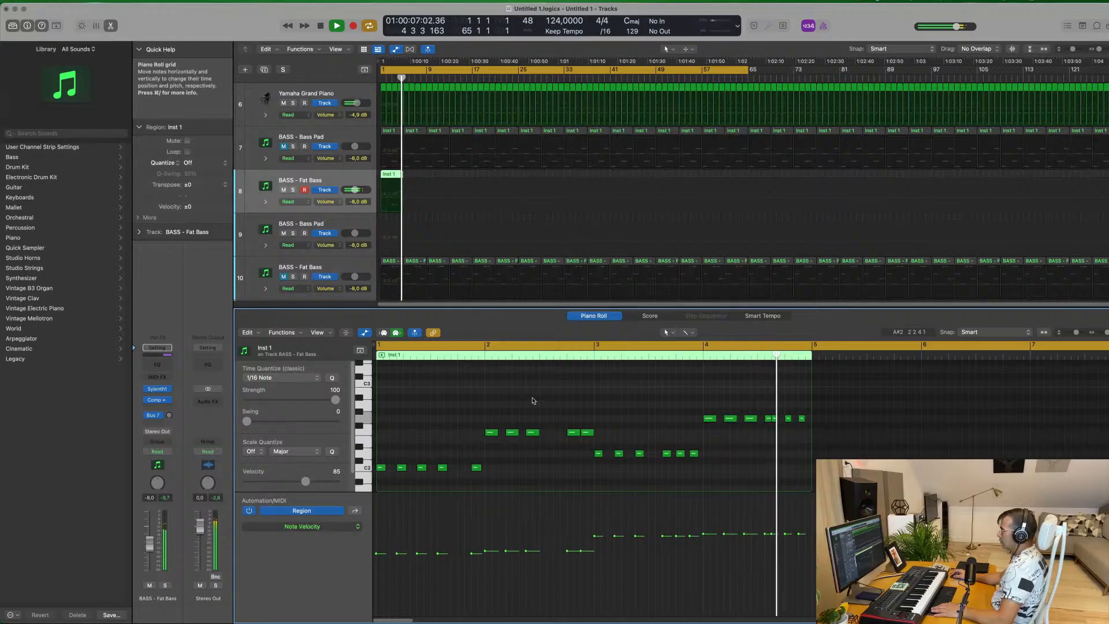
Repeat the four-bar Inst 1 region along the duplicated Fat Bass track up to bar 65, and close the Piano Roll
key(space)
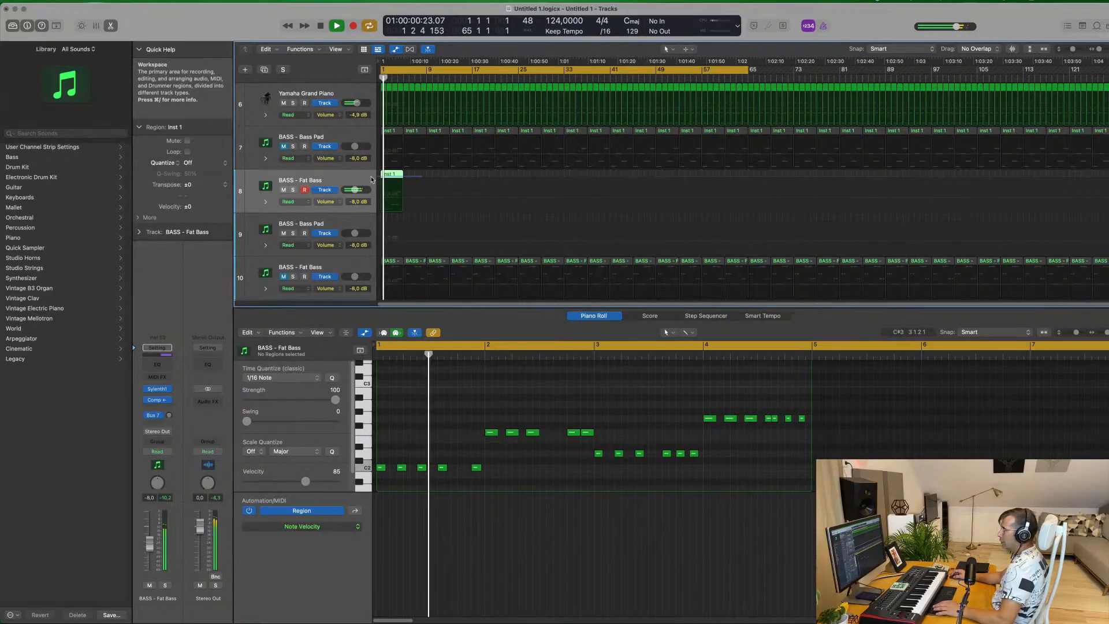
key(super+r)
key(super+r)
key(super+r)
key(super+r)
key(super+r)
key(super+r)
key(super+r)
key(super+r)
key(super+r)
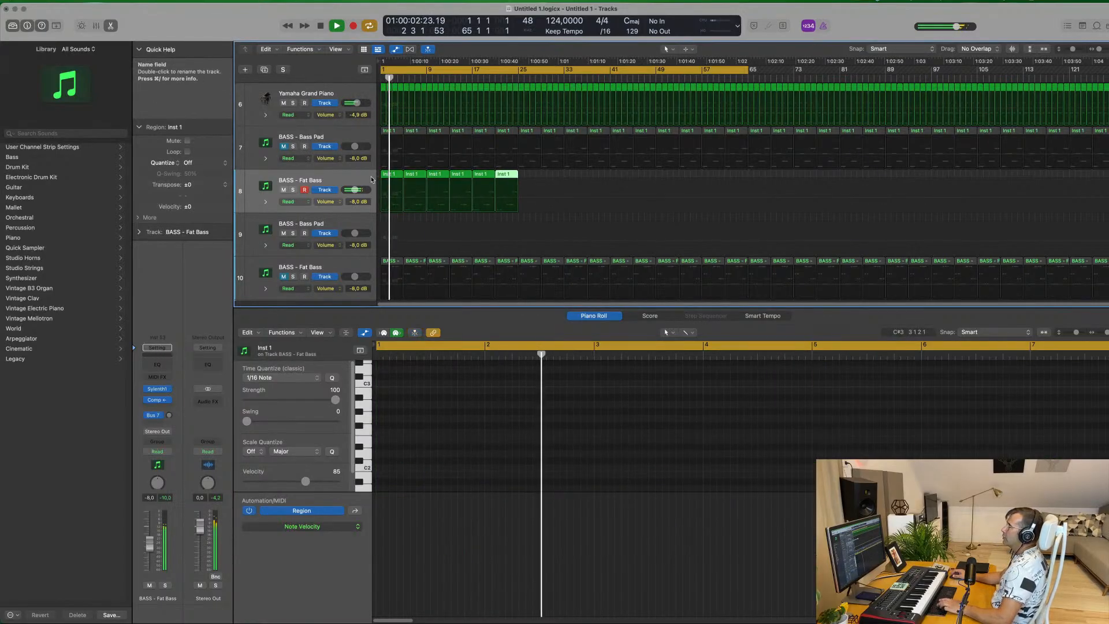
key(super+r)
key(super+r)
key(super+r)
key(super+r)
key(super+r)
key(super+r)
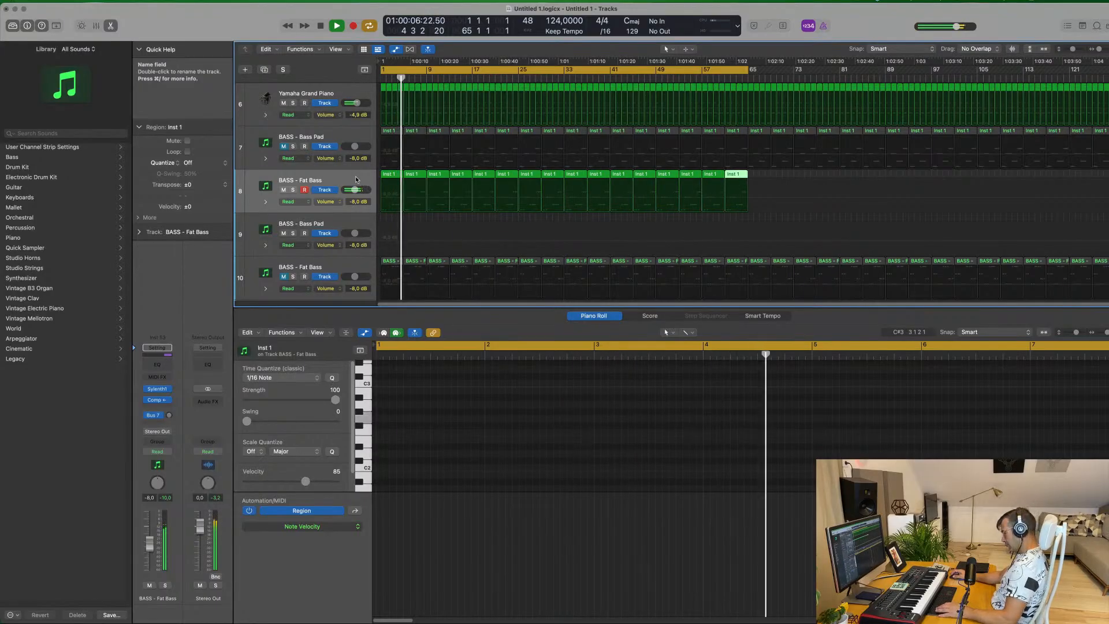
key(x)
key(x)
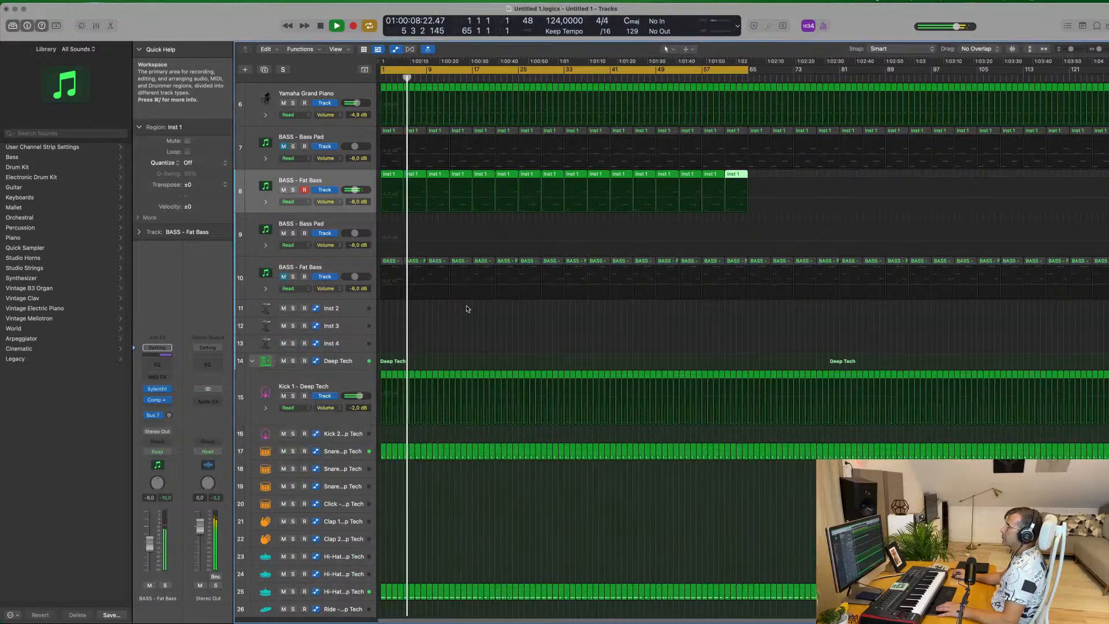
scroll(466, 308, up, 5)
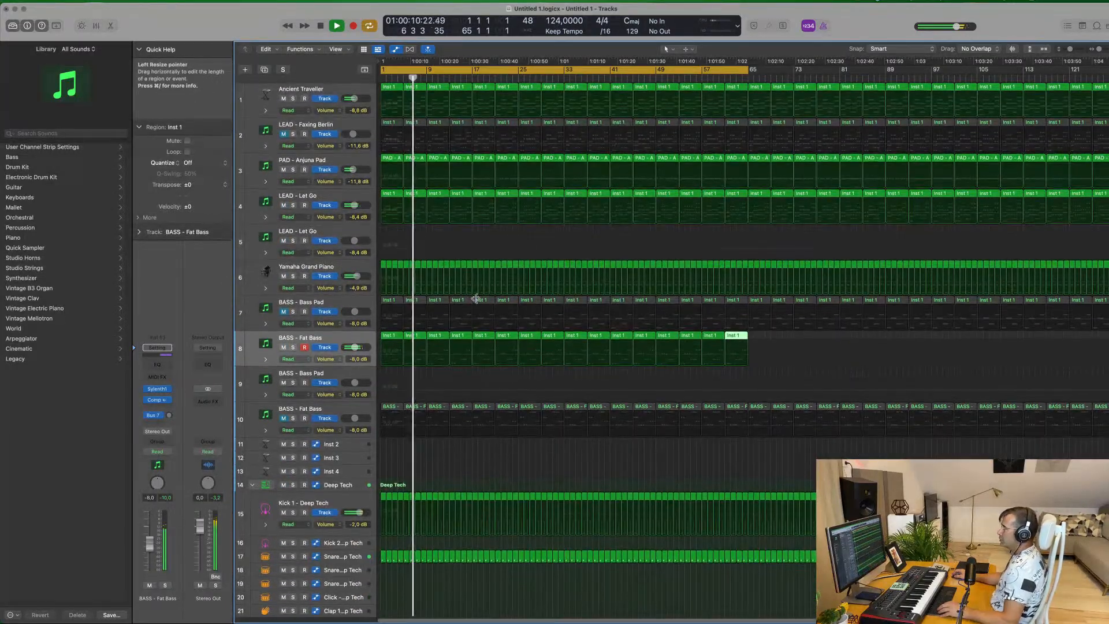